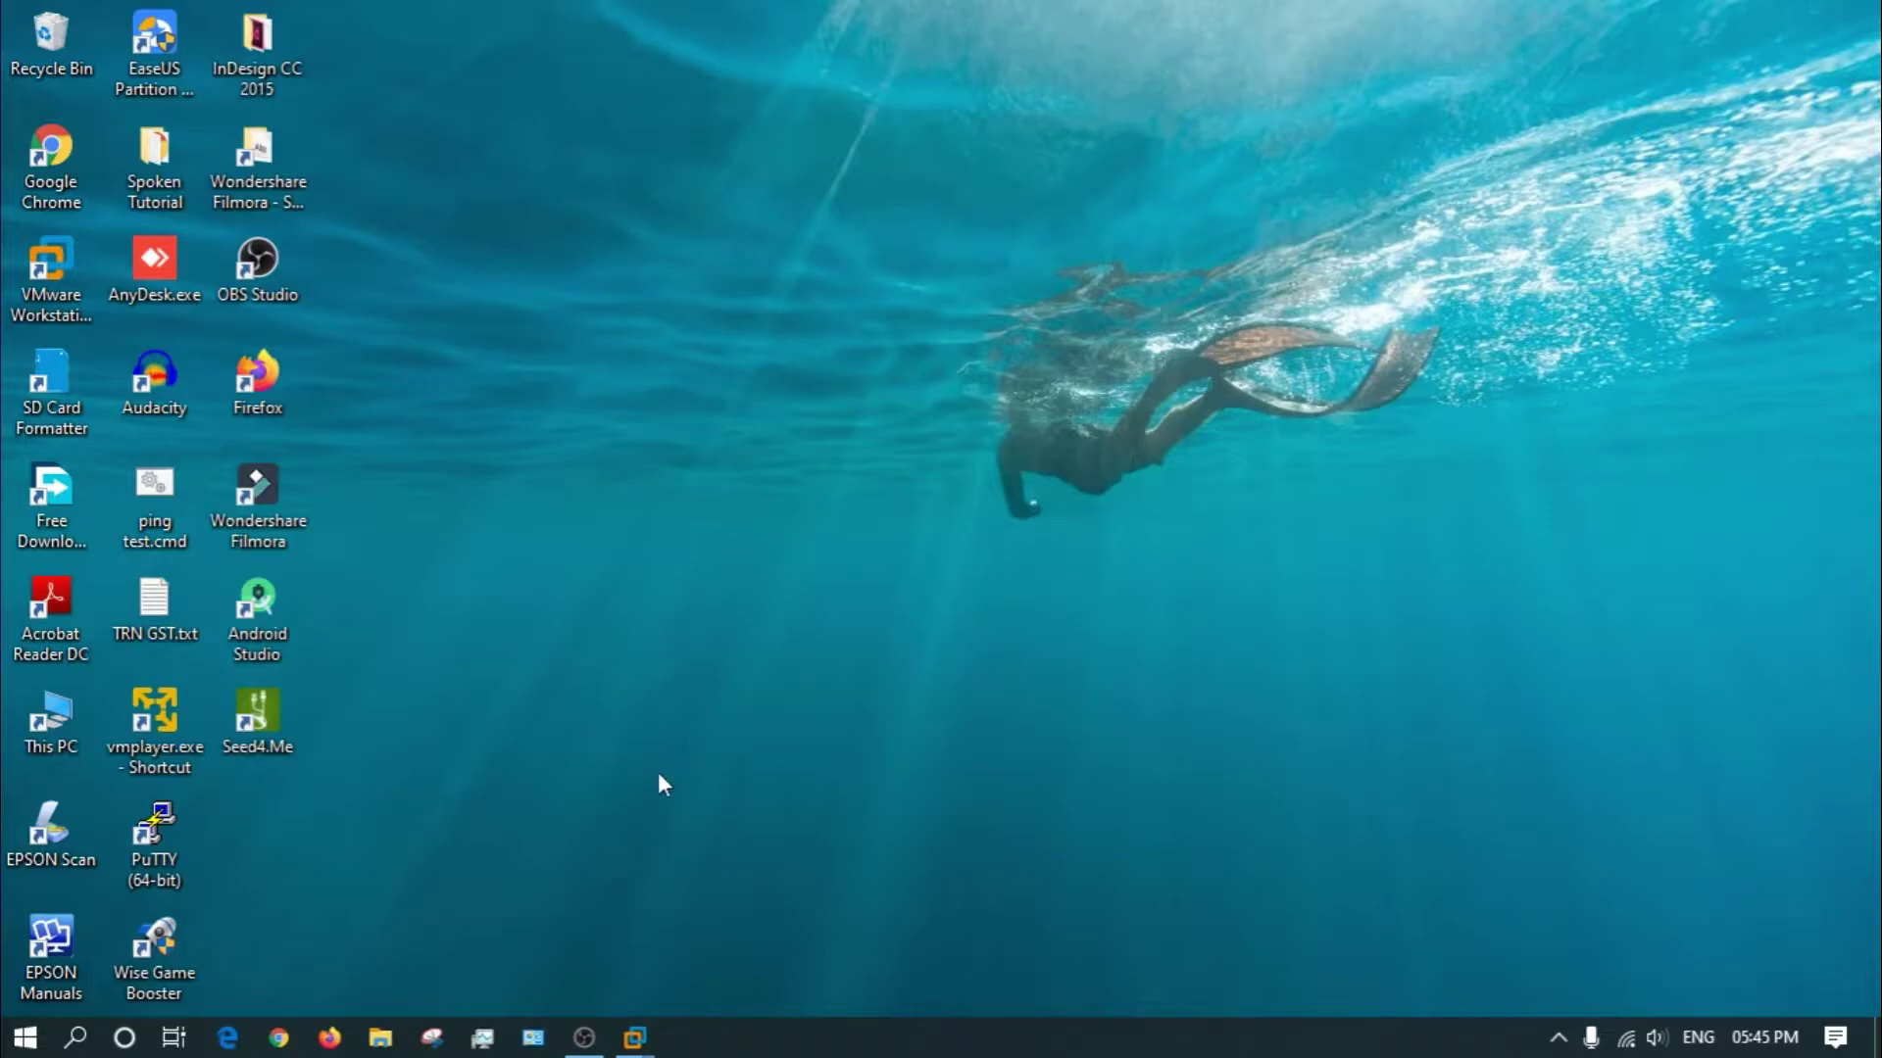
Search the web for "zenmap download" in Chrome and open the official Zenmap page on nmap.org.
left_click(293, 1041)
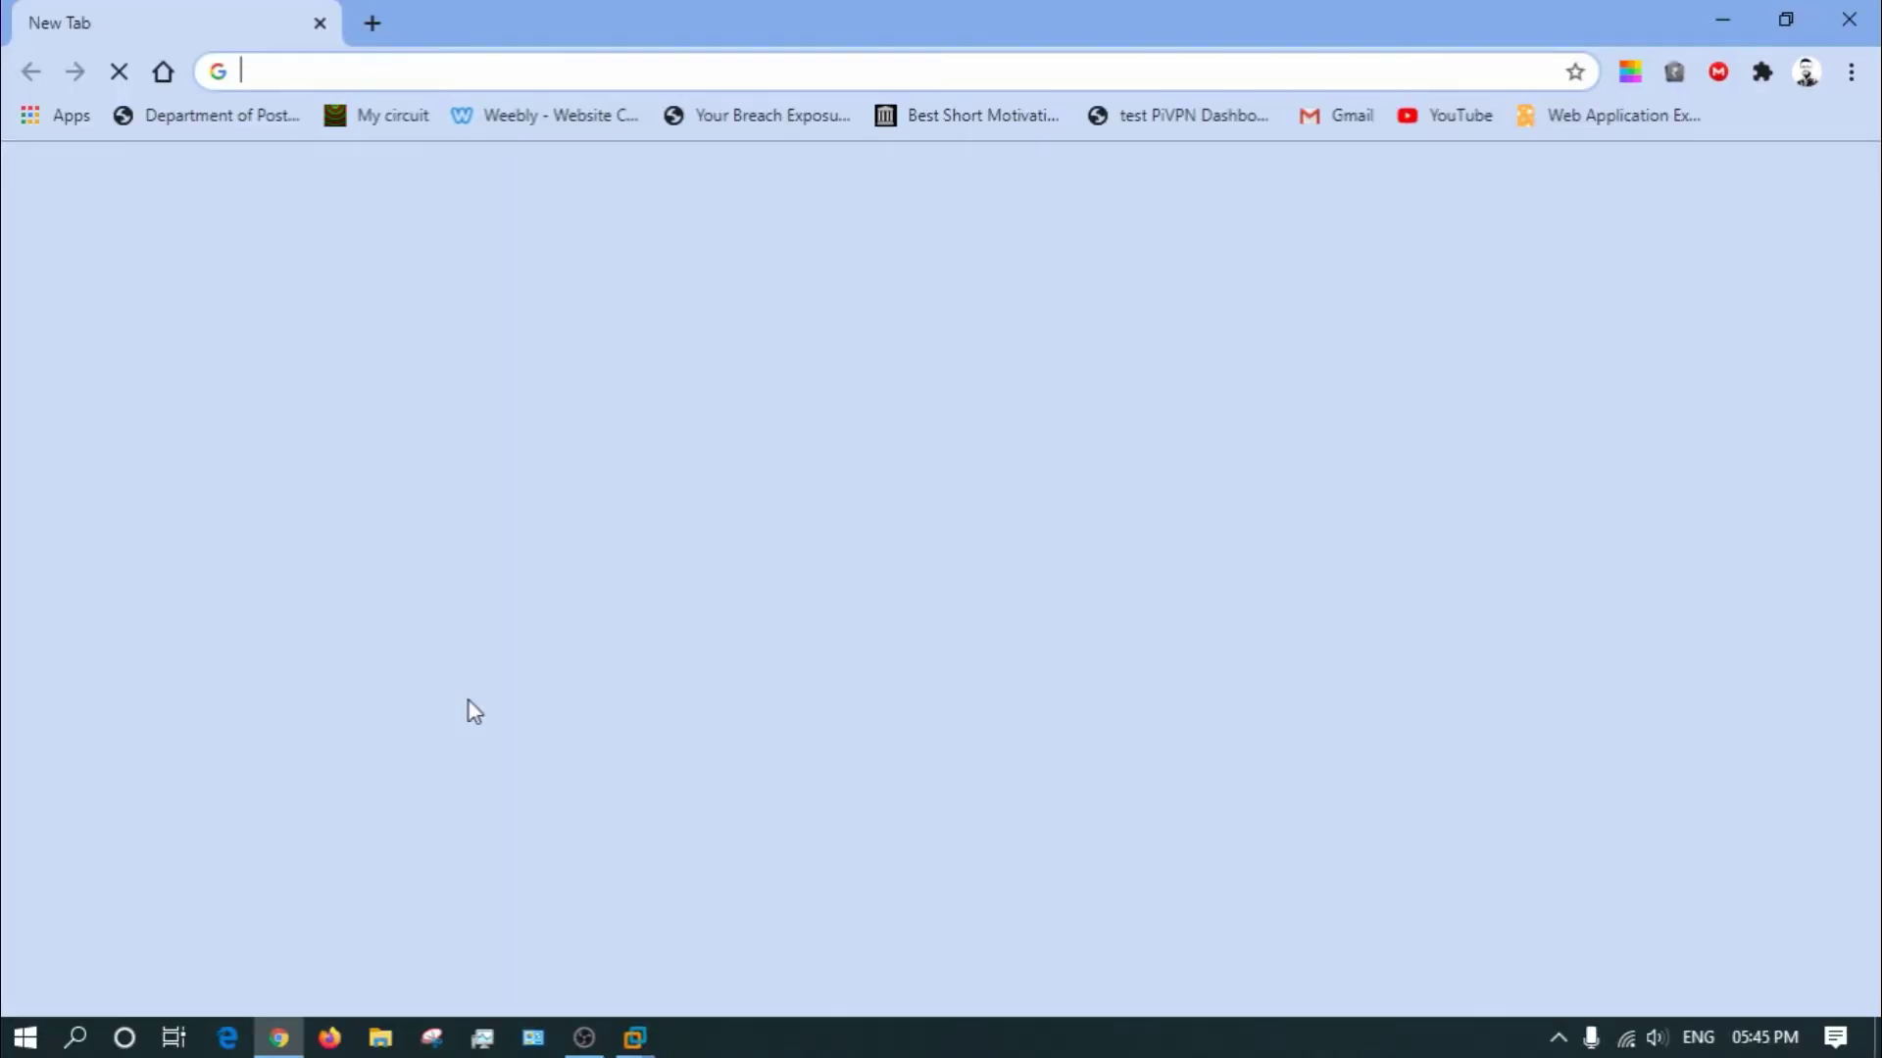
type("zenmap")
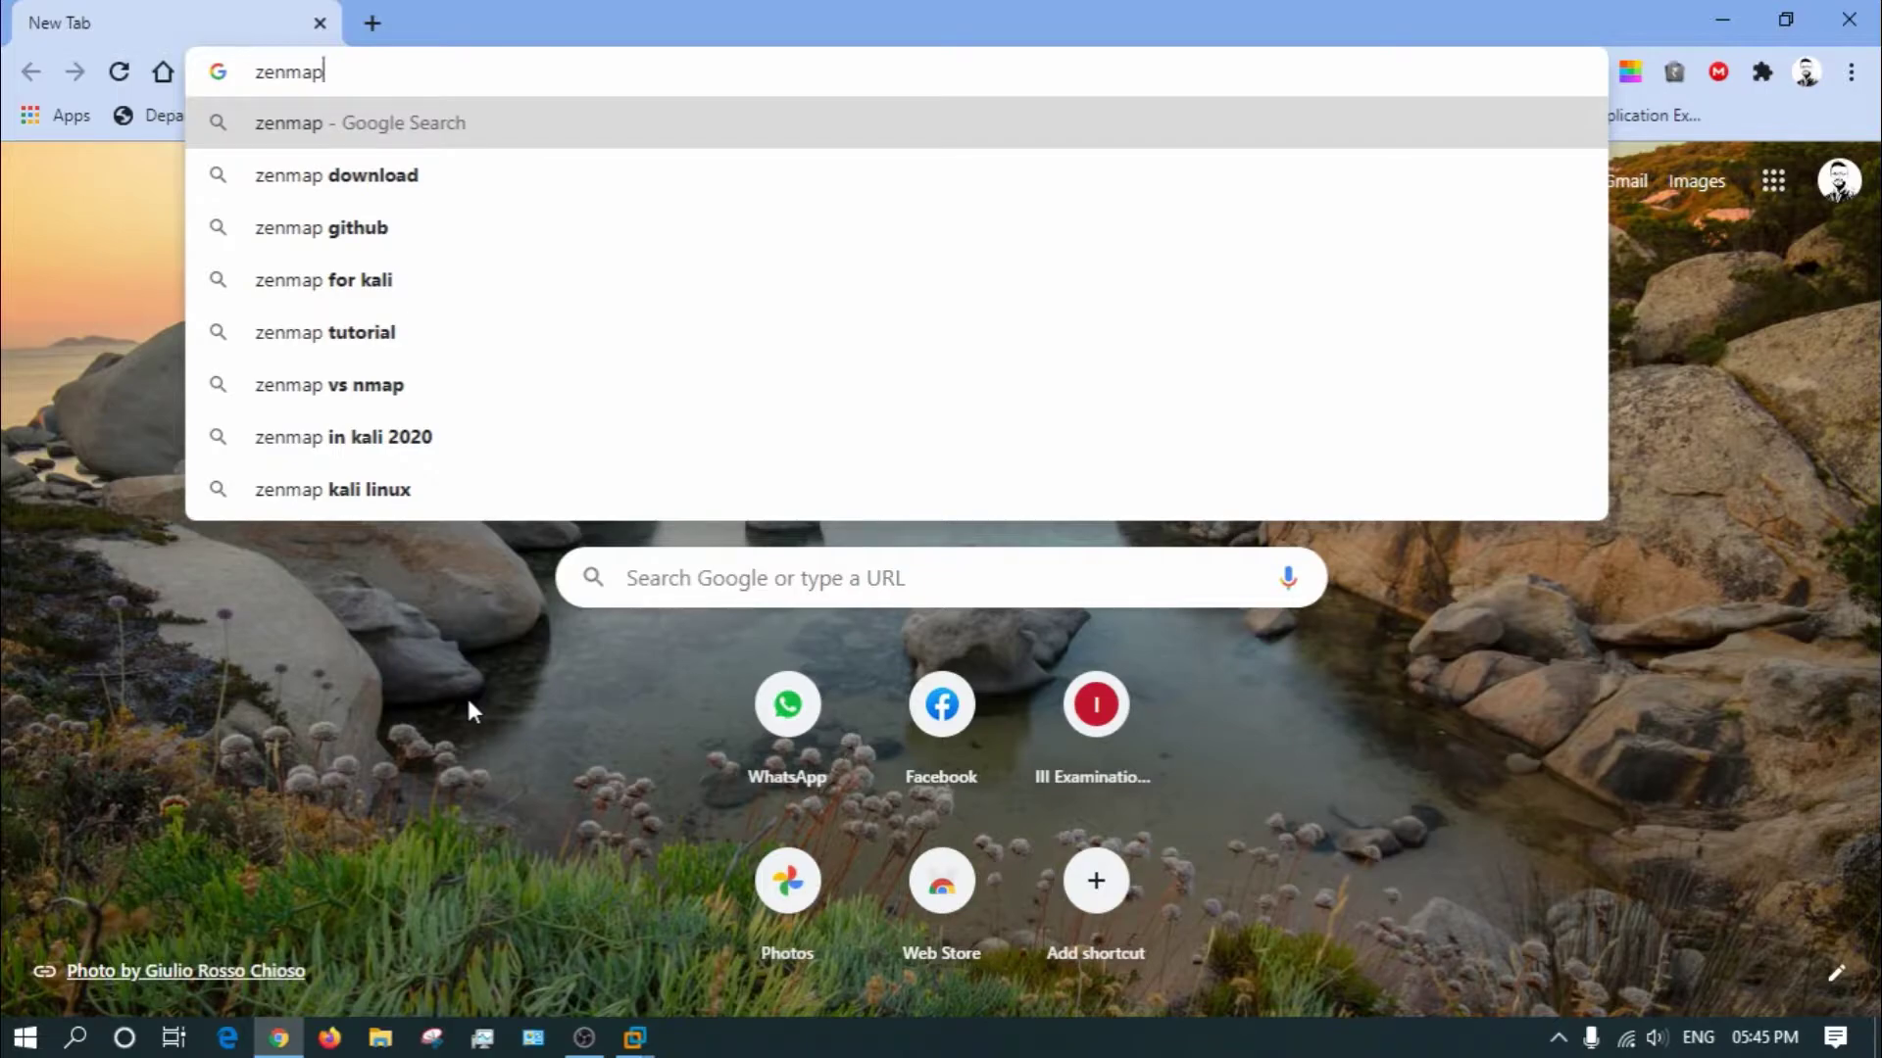
key("Down")
key("Return")
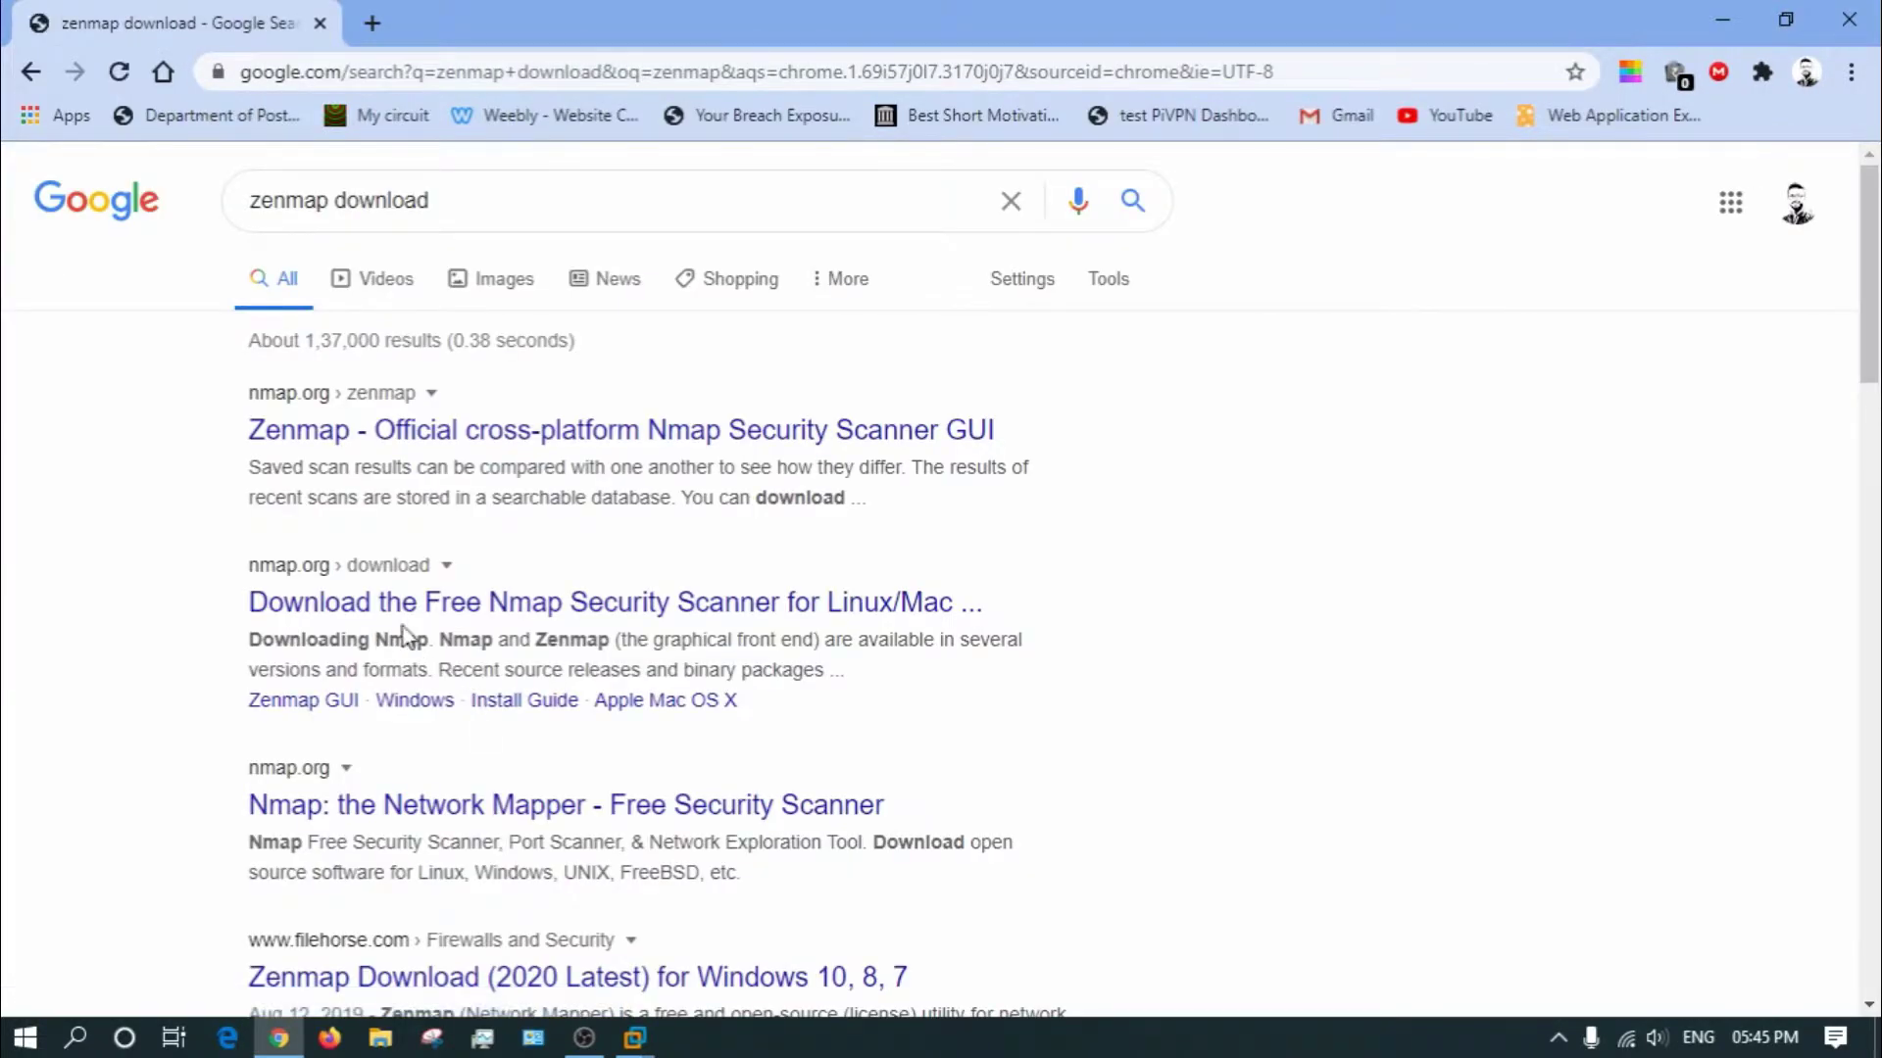
left_click(348, 436)
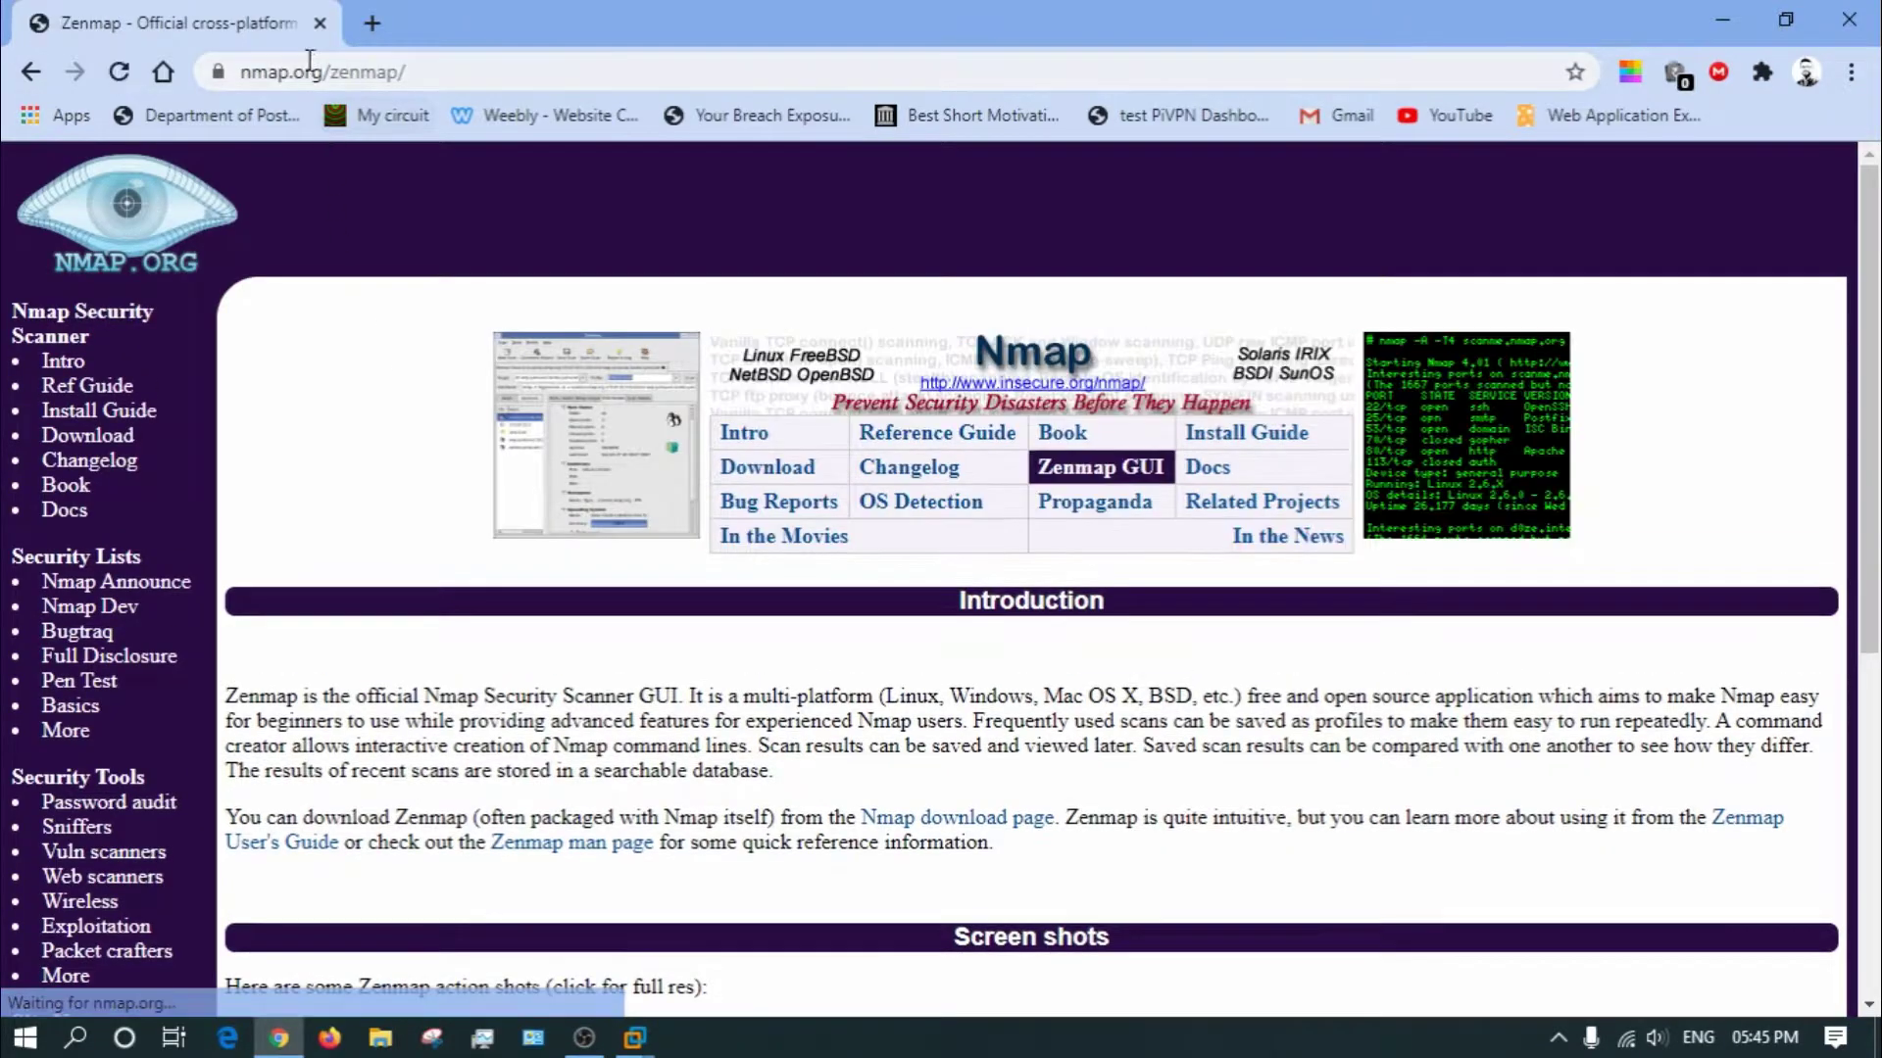
Look over the Zenmap introduction and screen shots, and open the Nmap download page.
left_click_drag(321, 72, 242, 76)
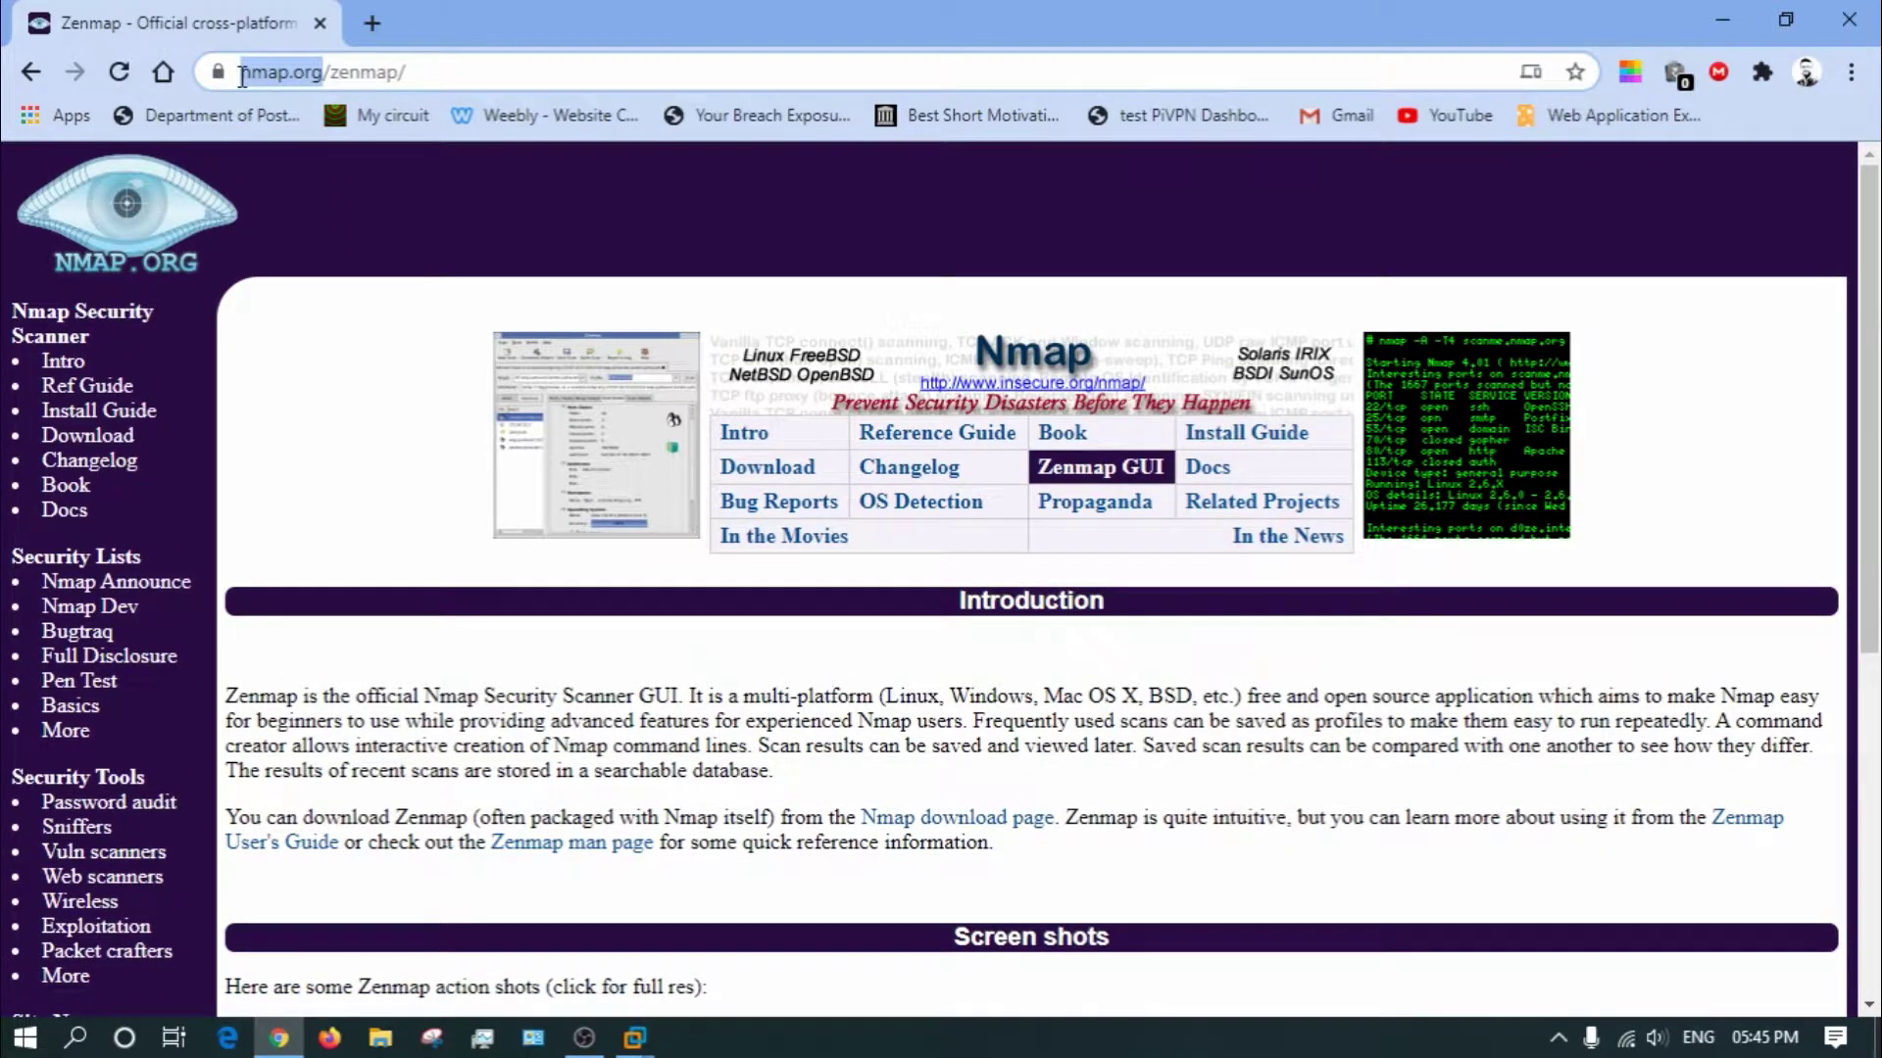
left_click(970, 583)
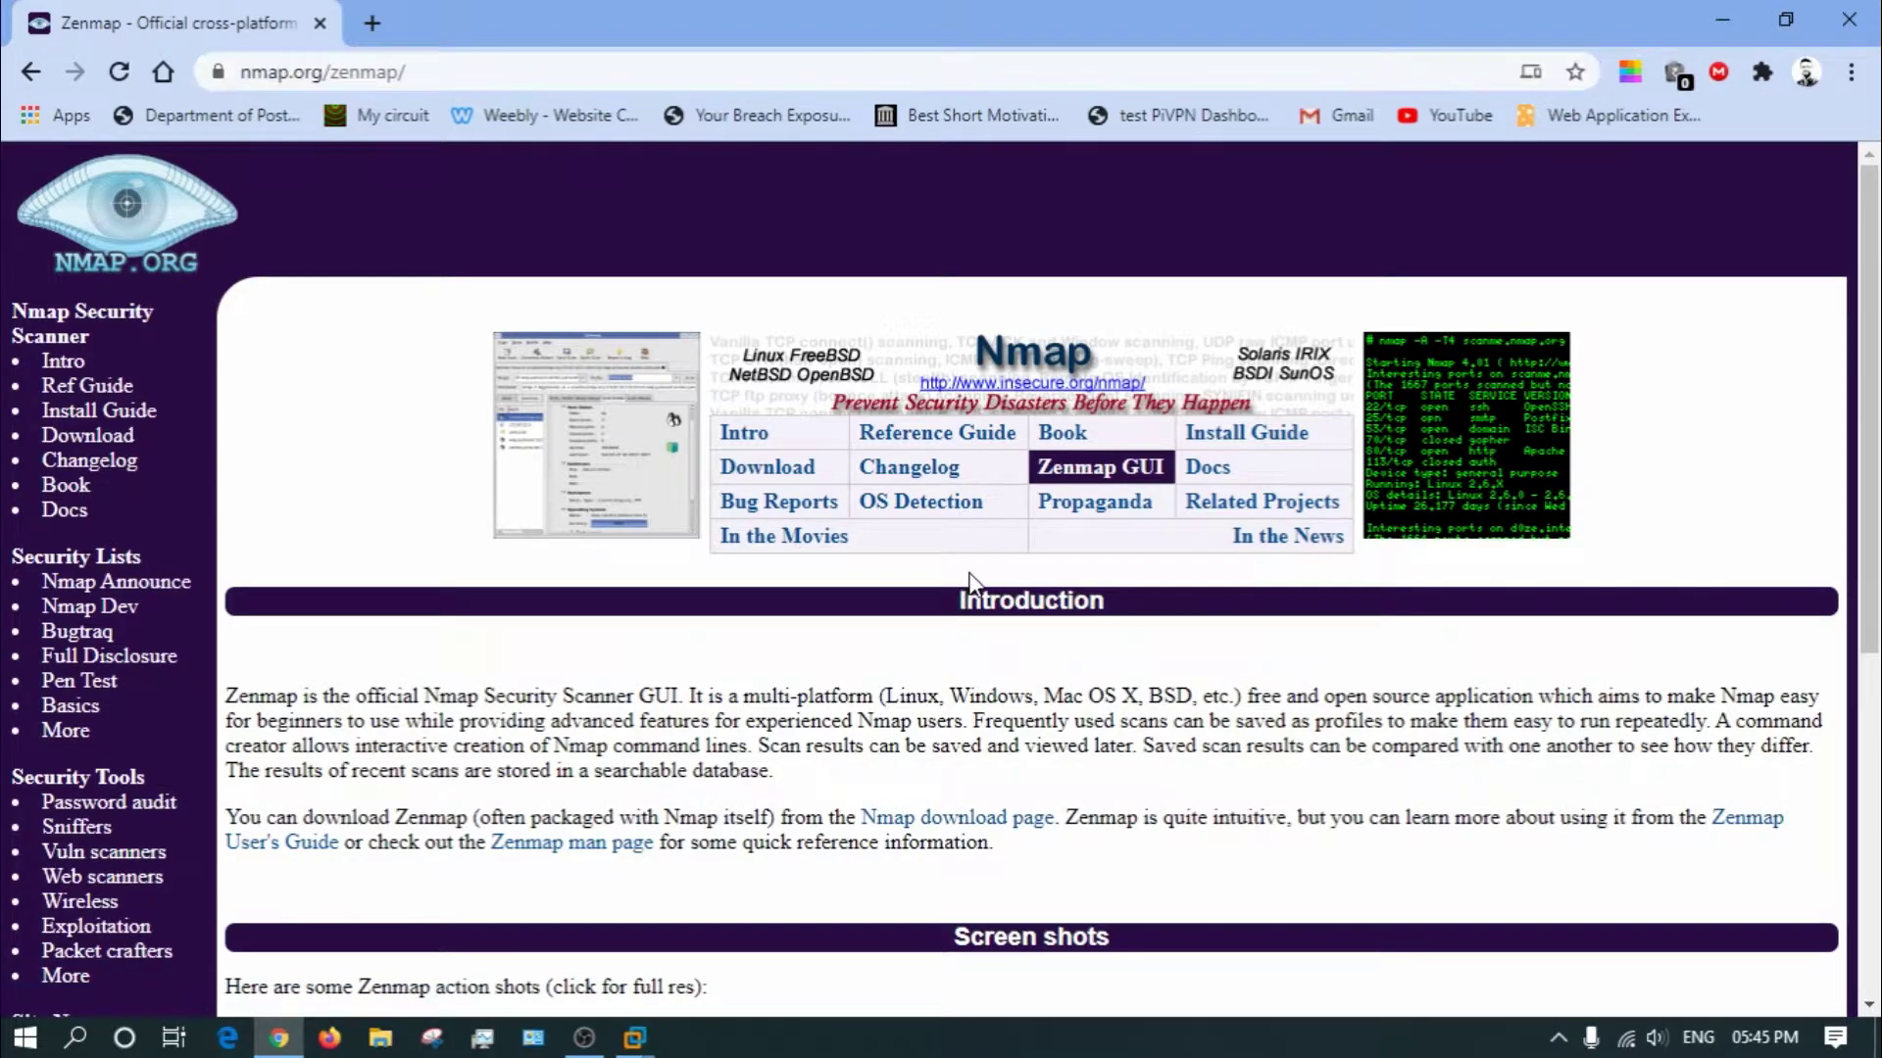
scroll(970, 583, "down", 6)
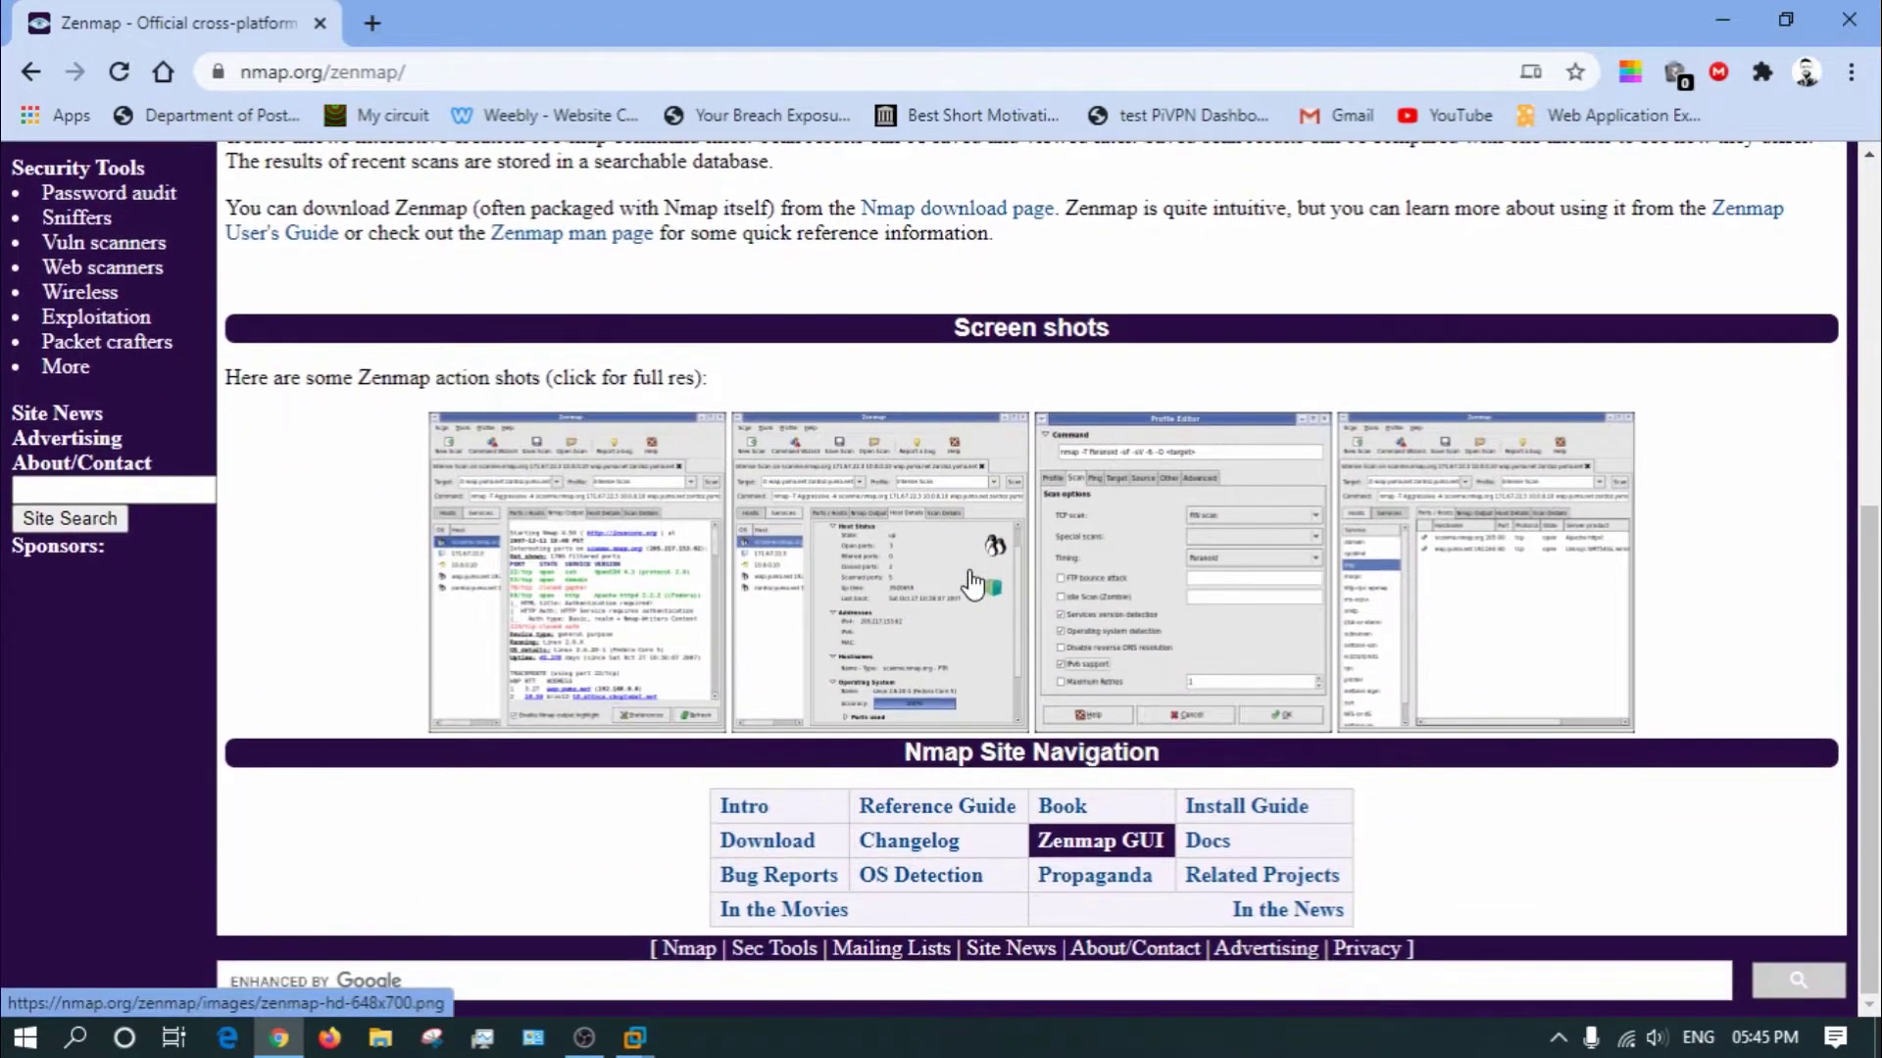
scroll(970, 583, "up", 5)
scroll(970, 581, "down", 1)
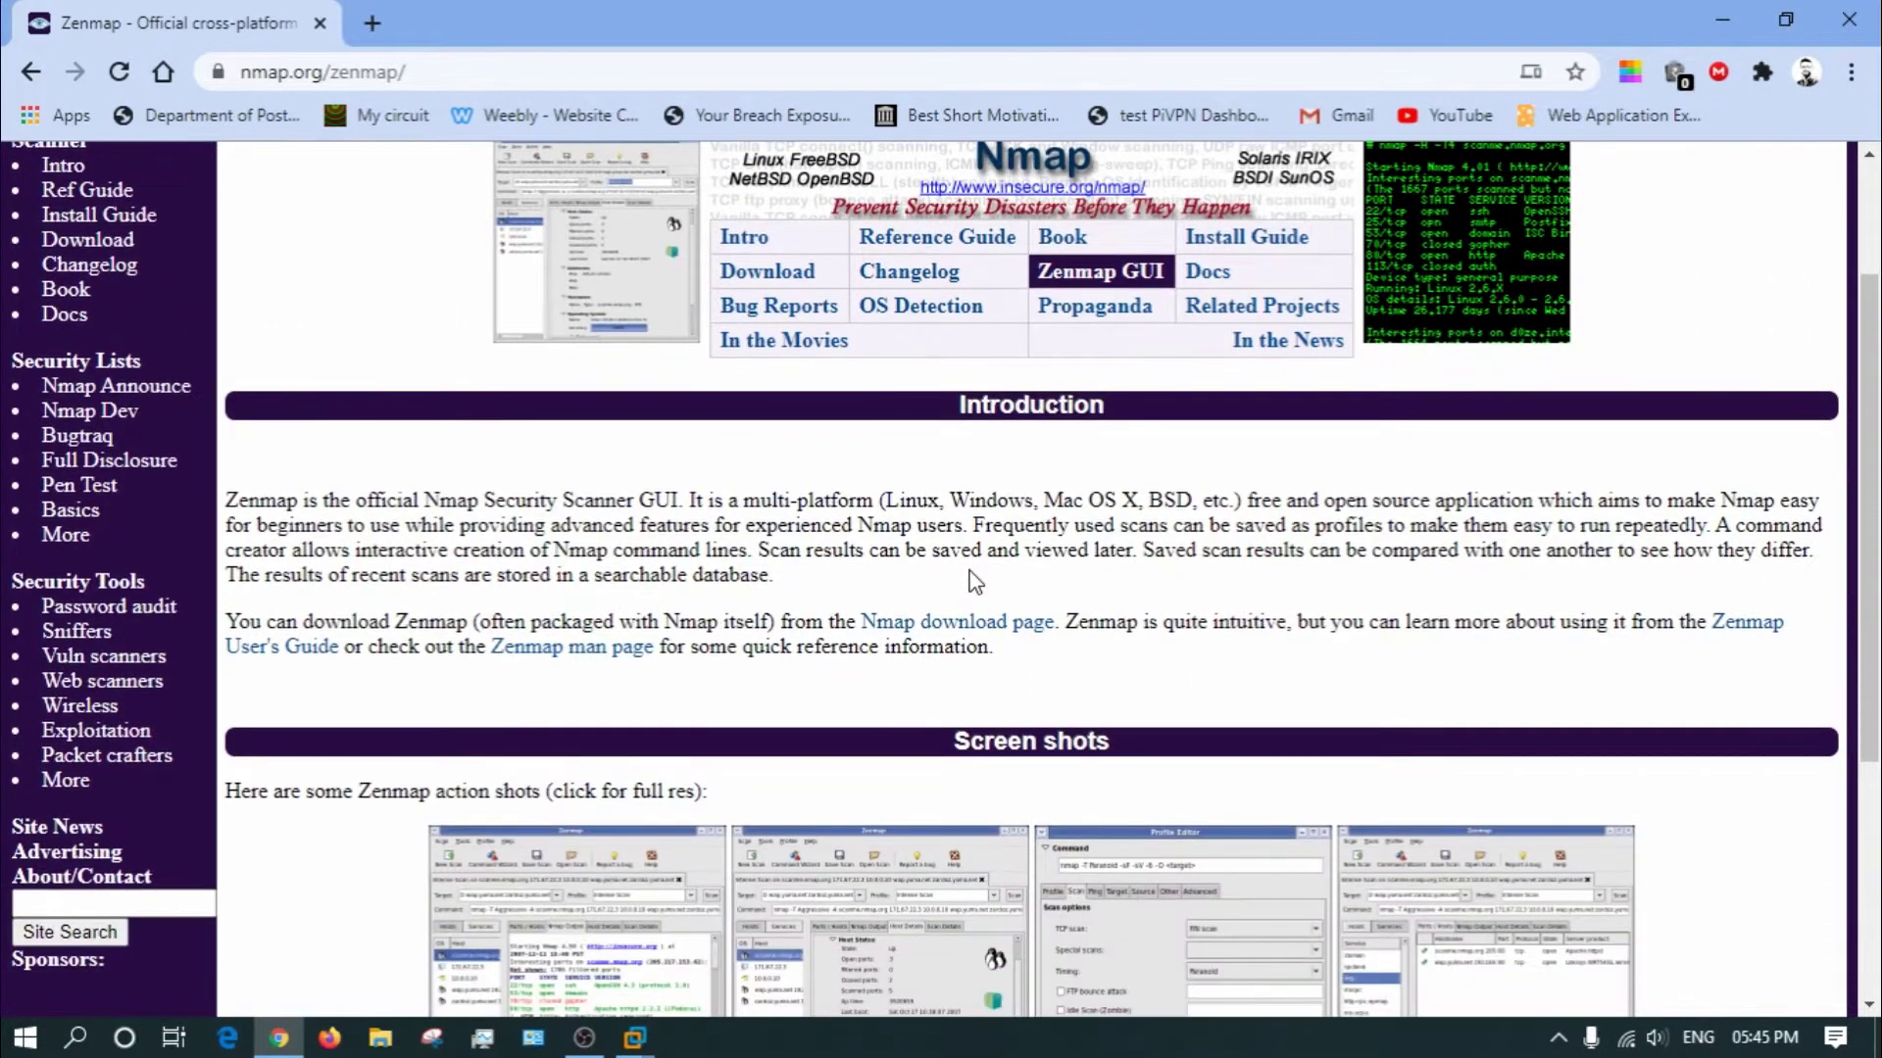
scroll(970, 584, "down", 4)
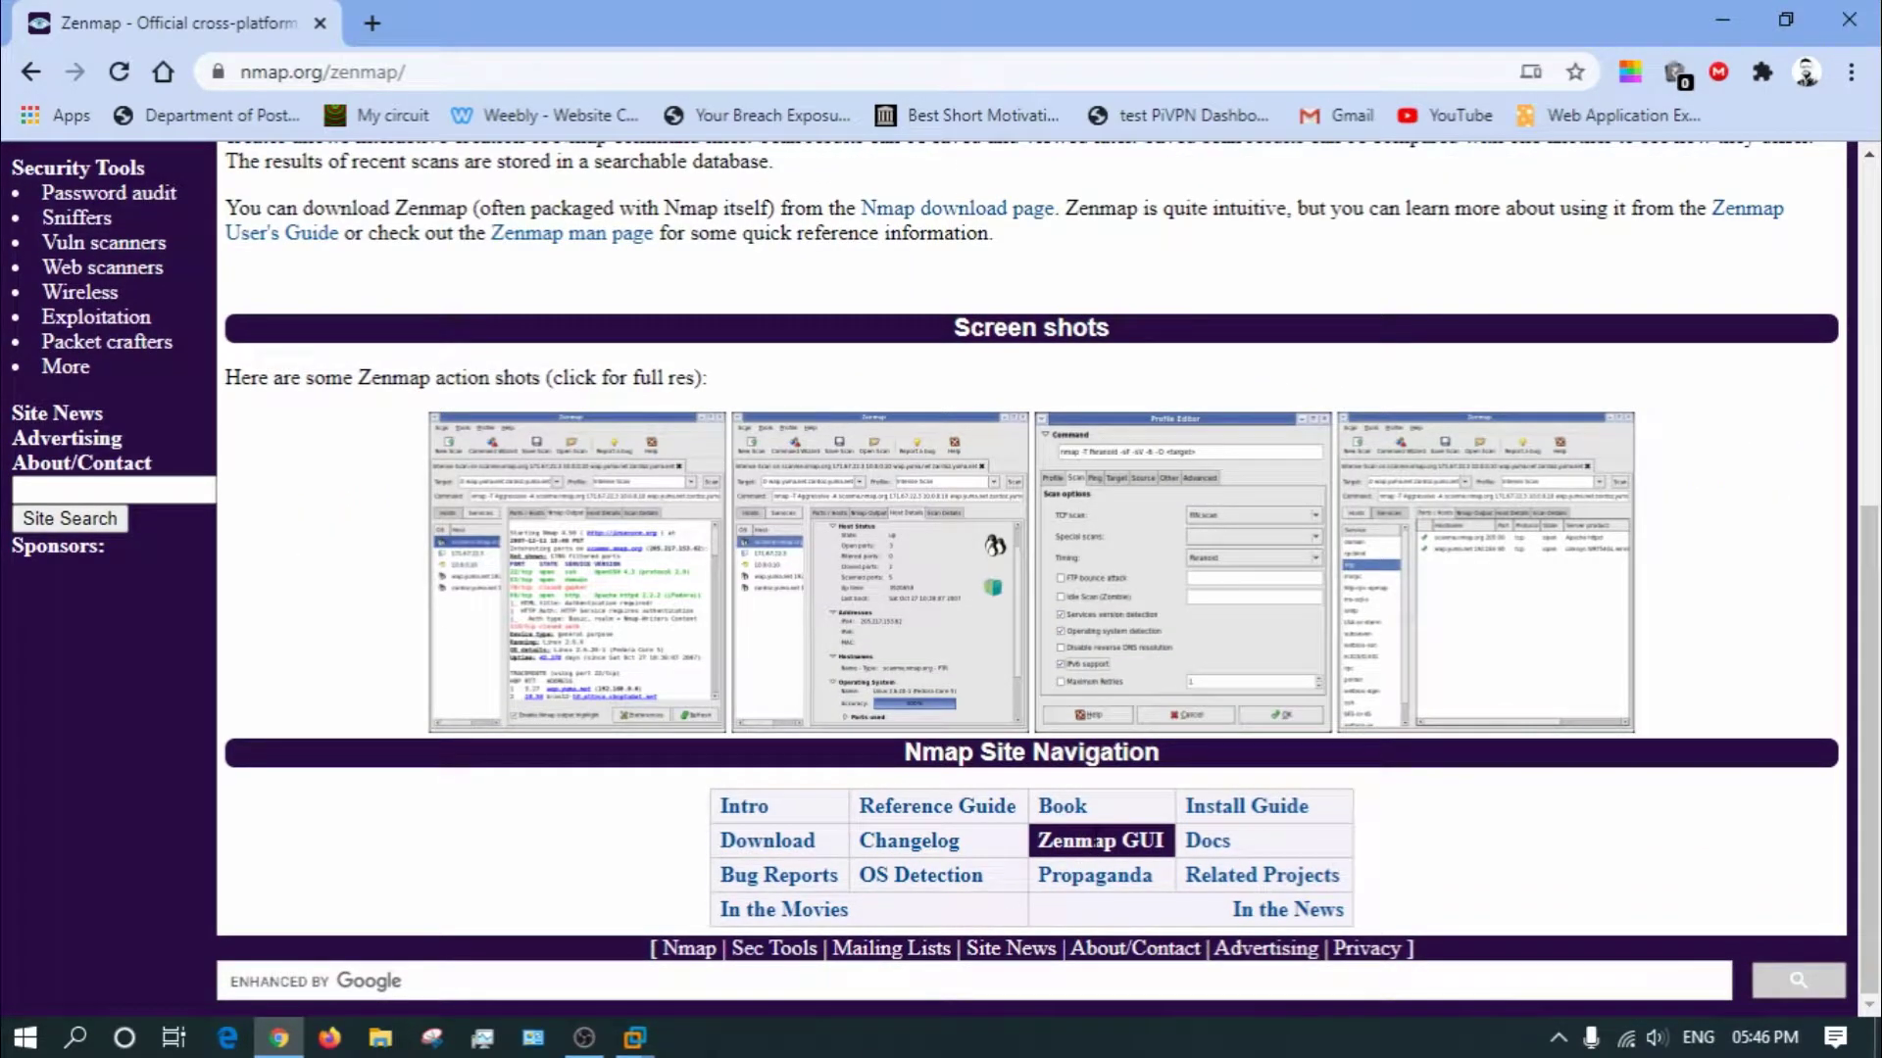
left_click(806, 845)
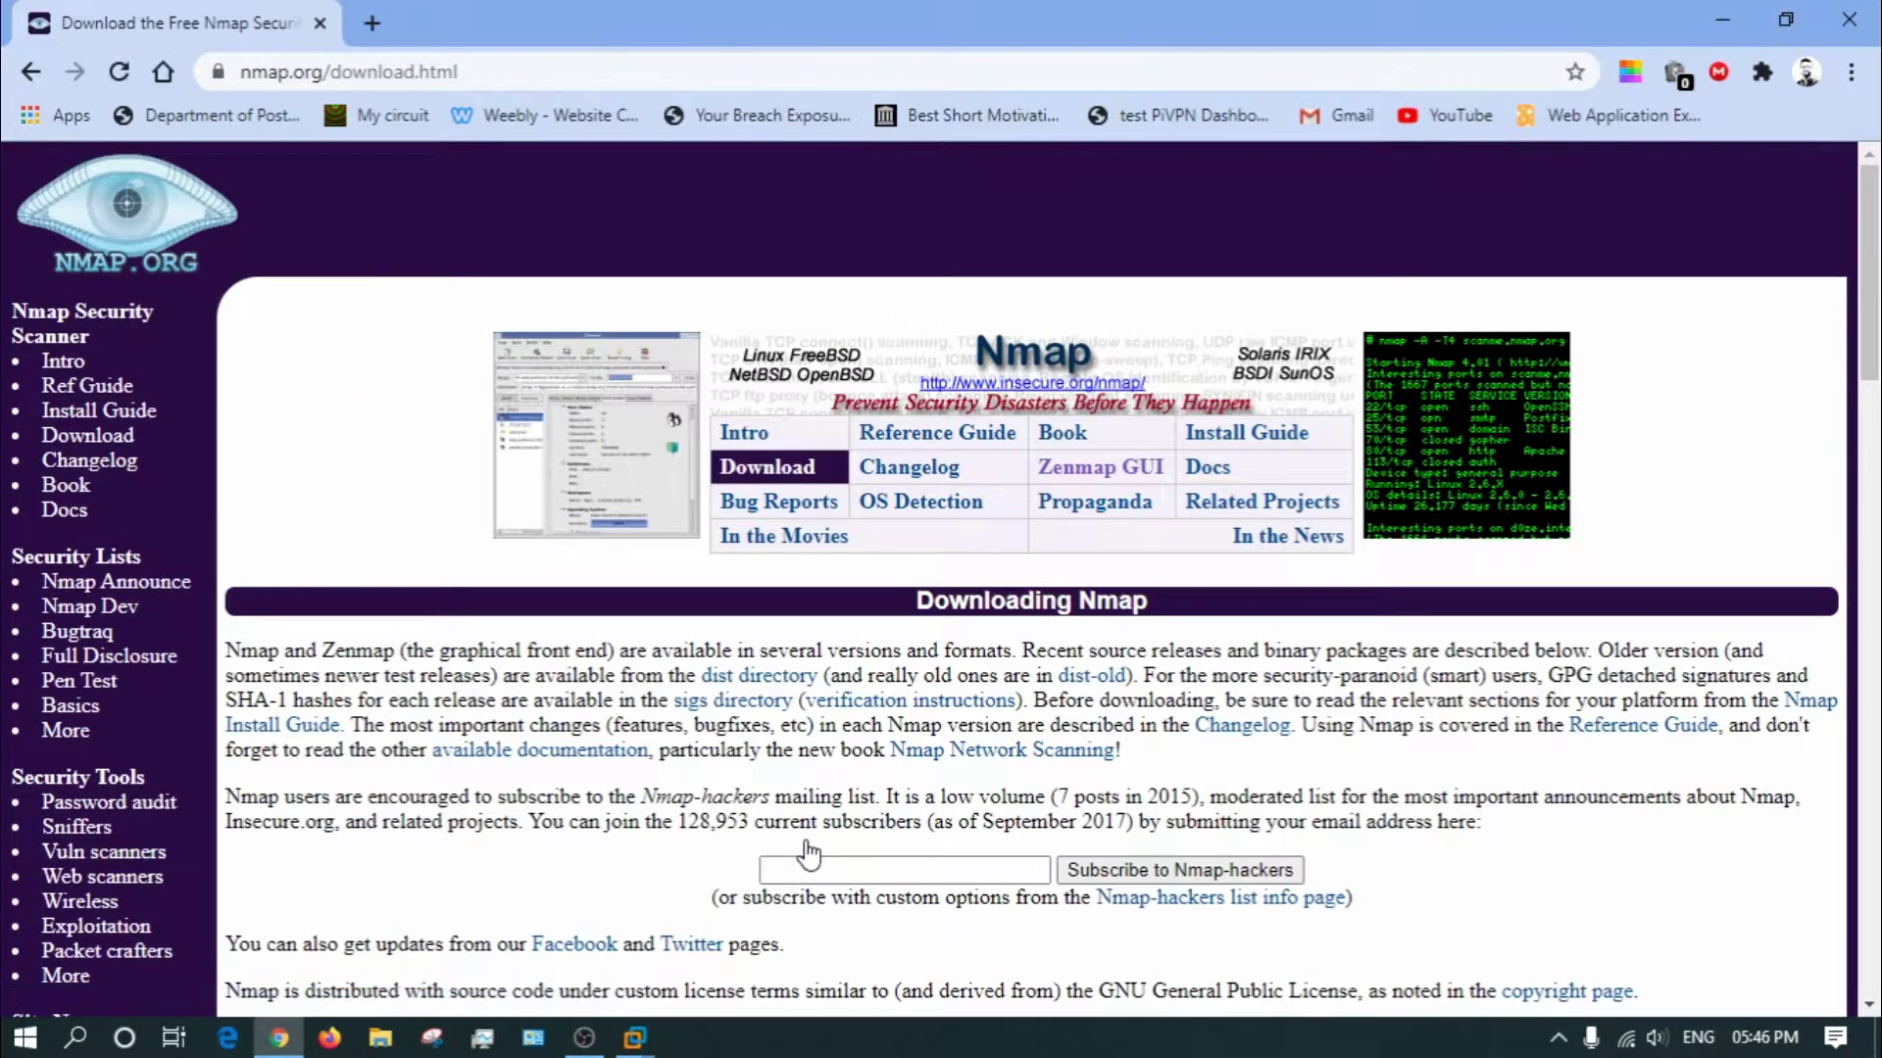
Examine the download page's Microsoft Windows, Linux RPM, Mac OS X and source code sections for the available installers.
scroll(808, 852, "down", 1)
scroll(809, 852, "down", 7)
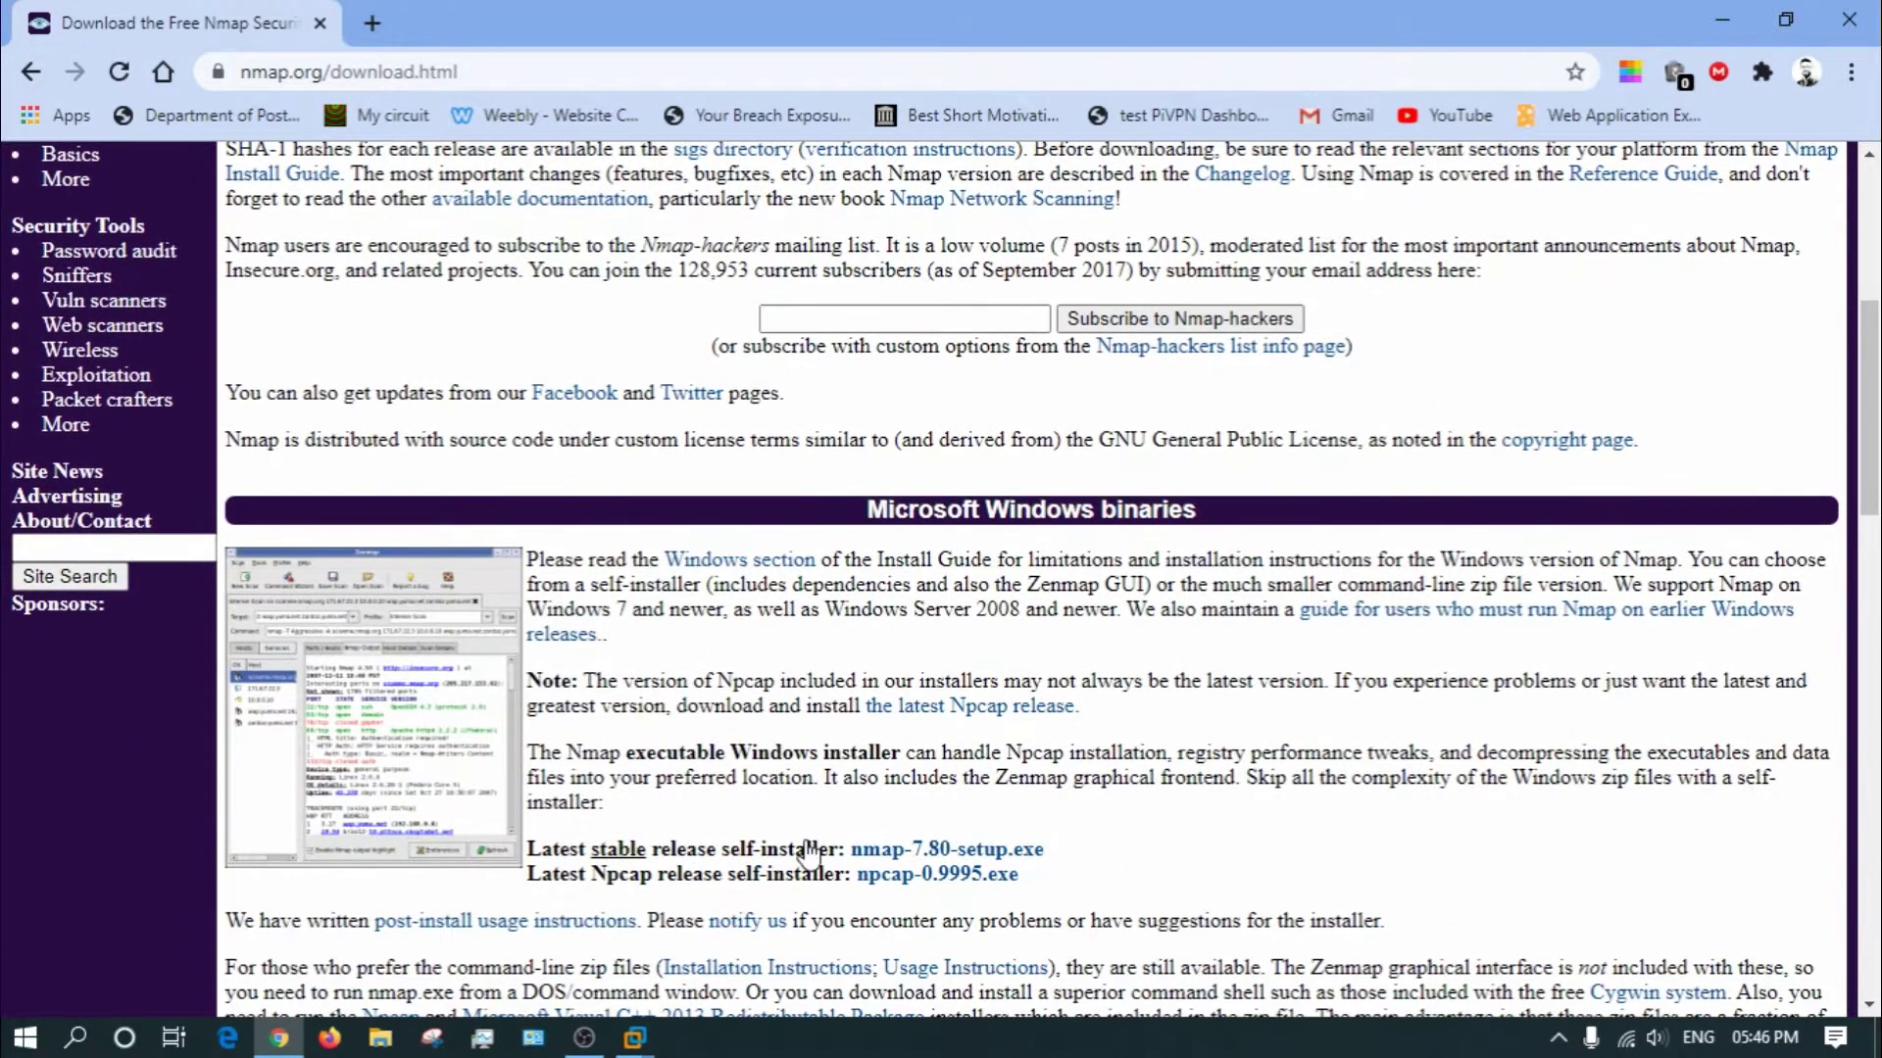
scroll(808, 853, "down", 1)
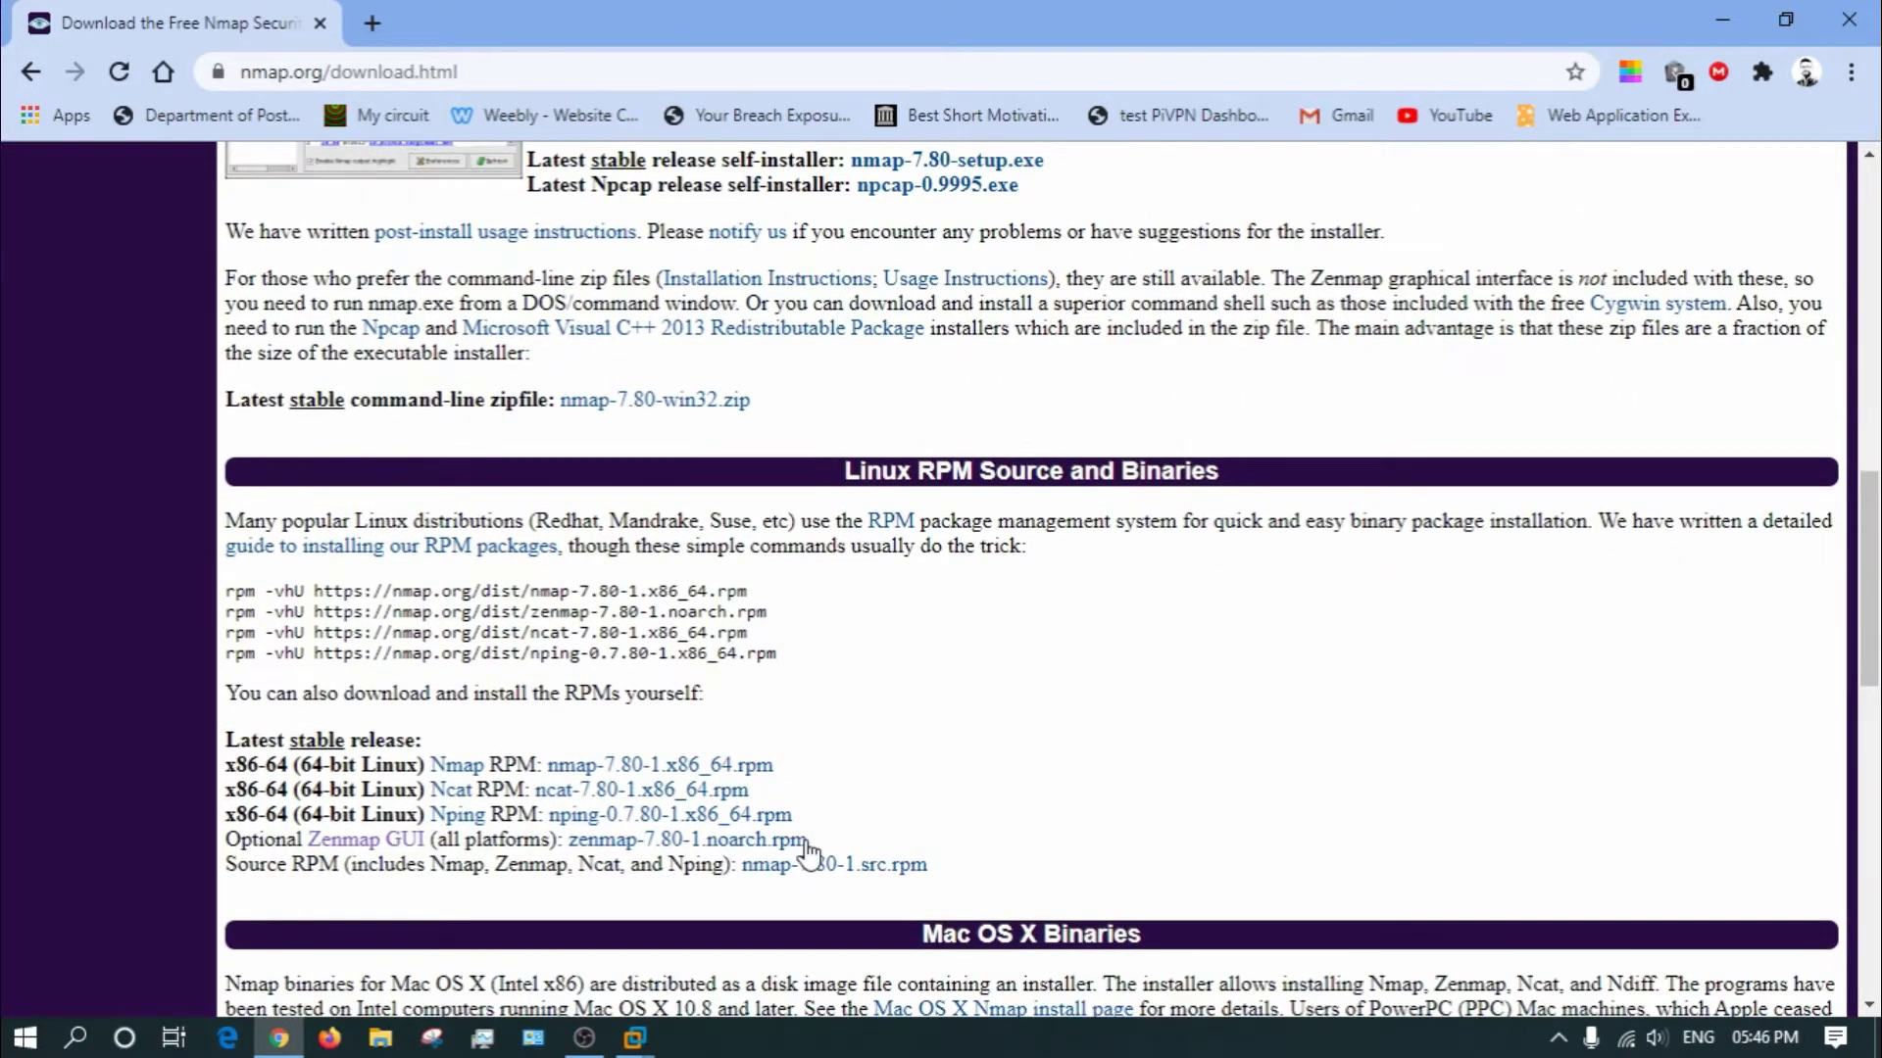
scroll(822, 574, "up", 3)
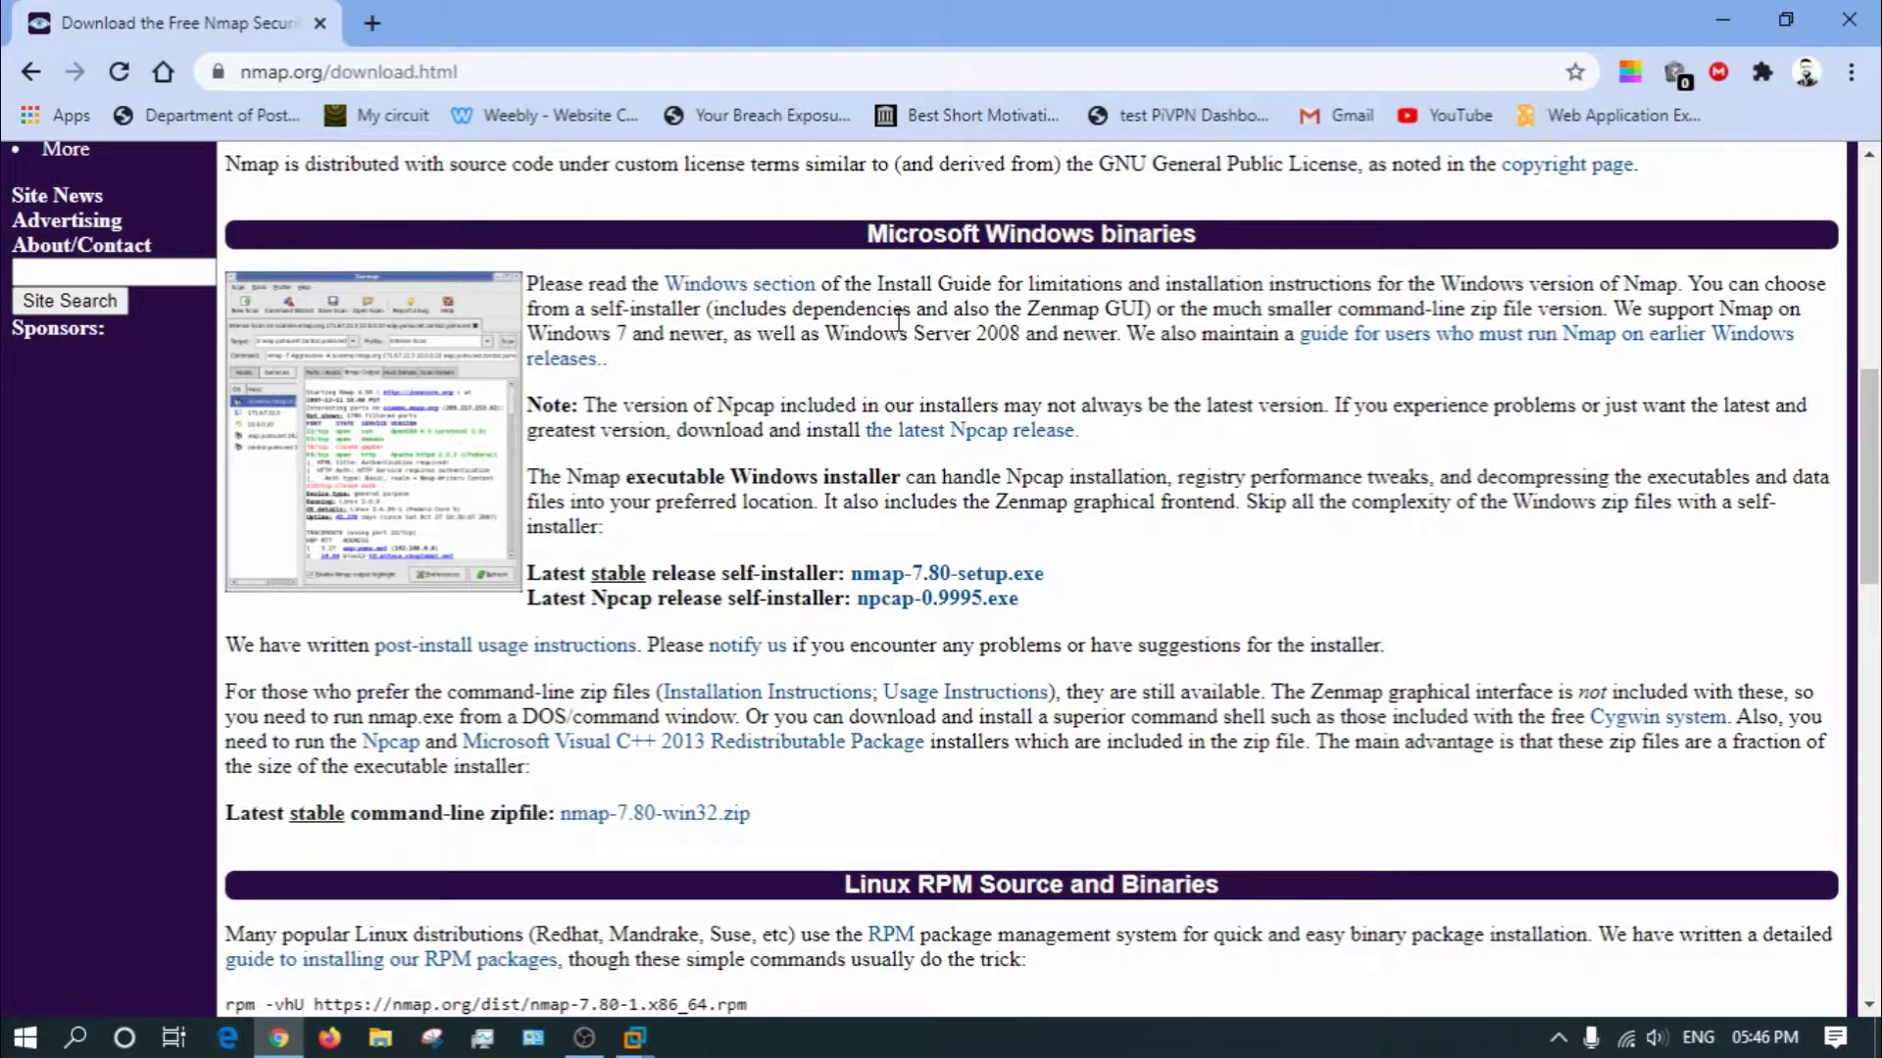
left_click_drag(864, 240, 1108, 246)
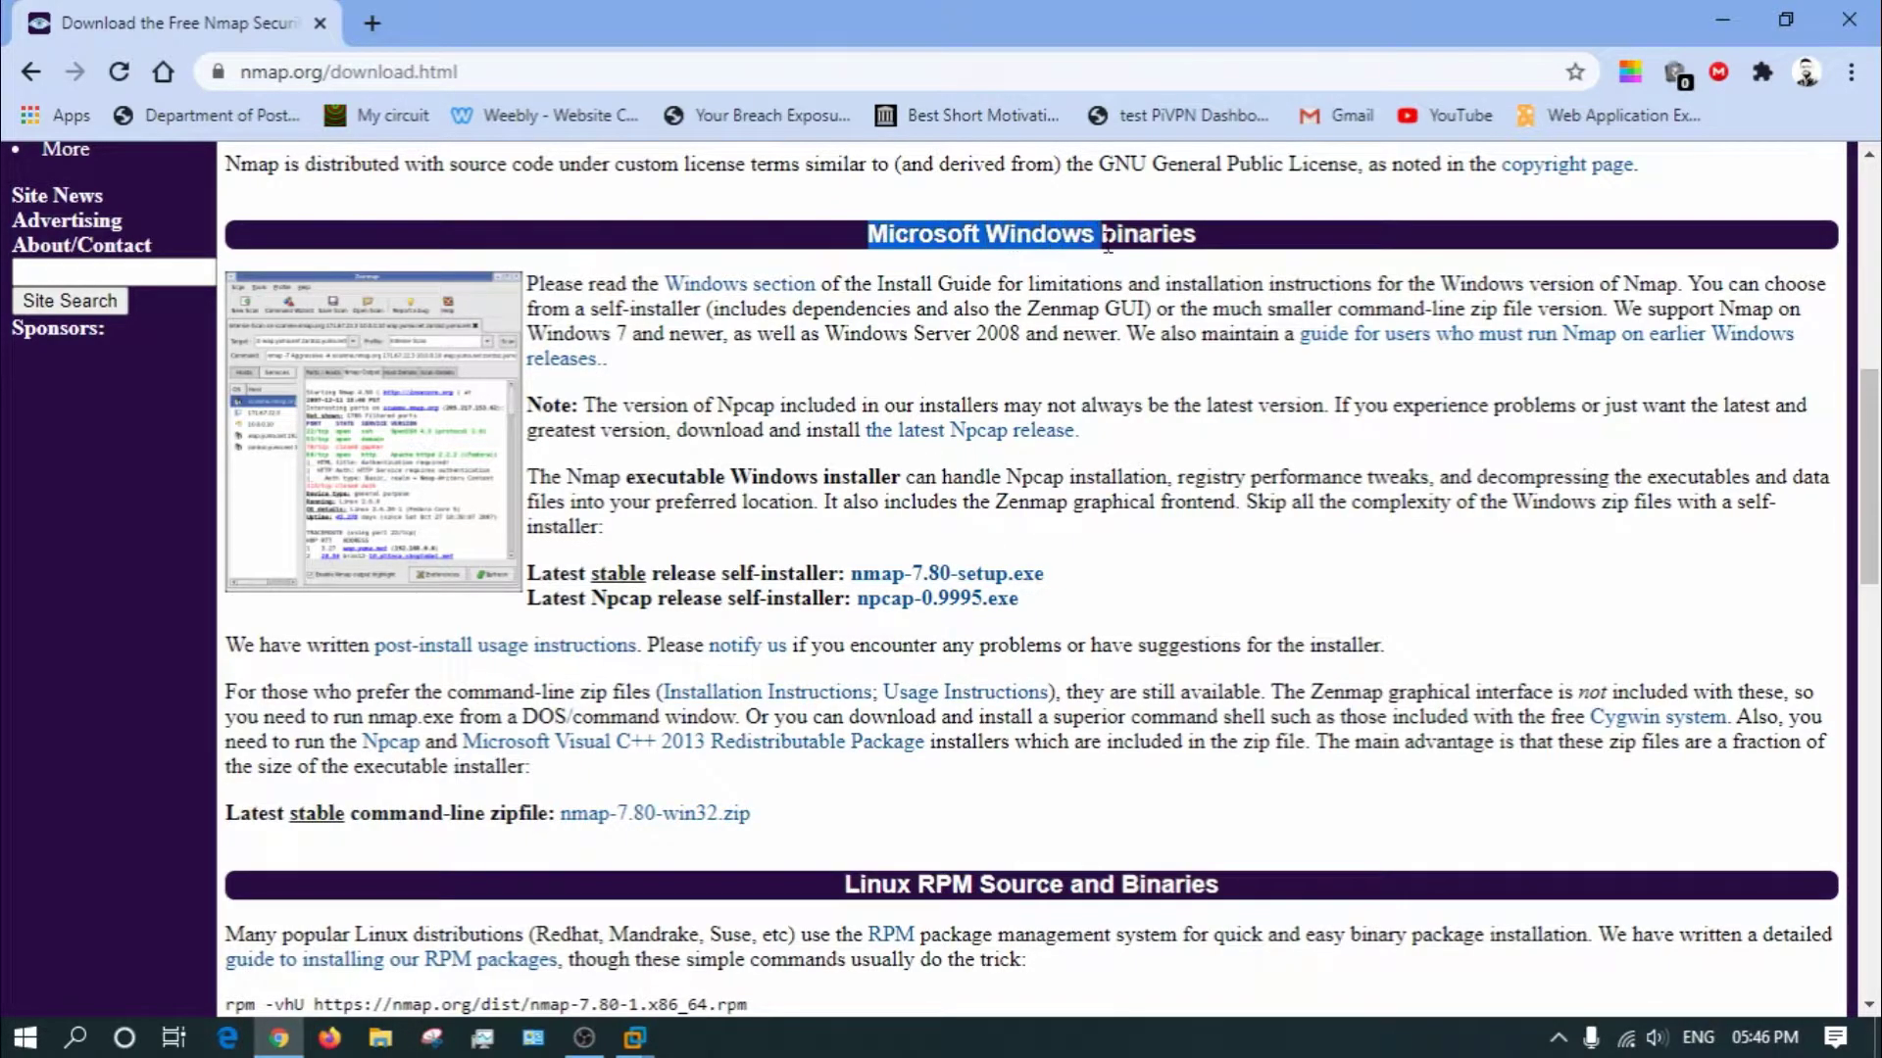
left_click(795, 253)
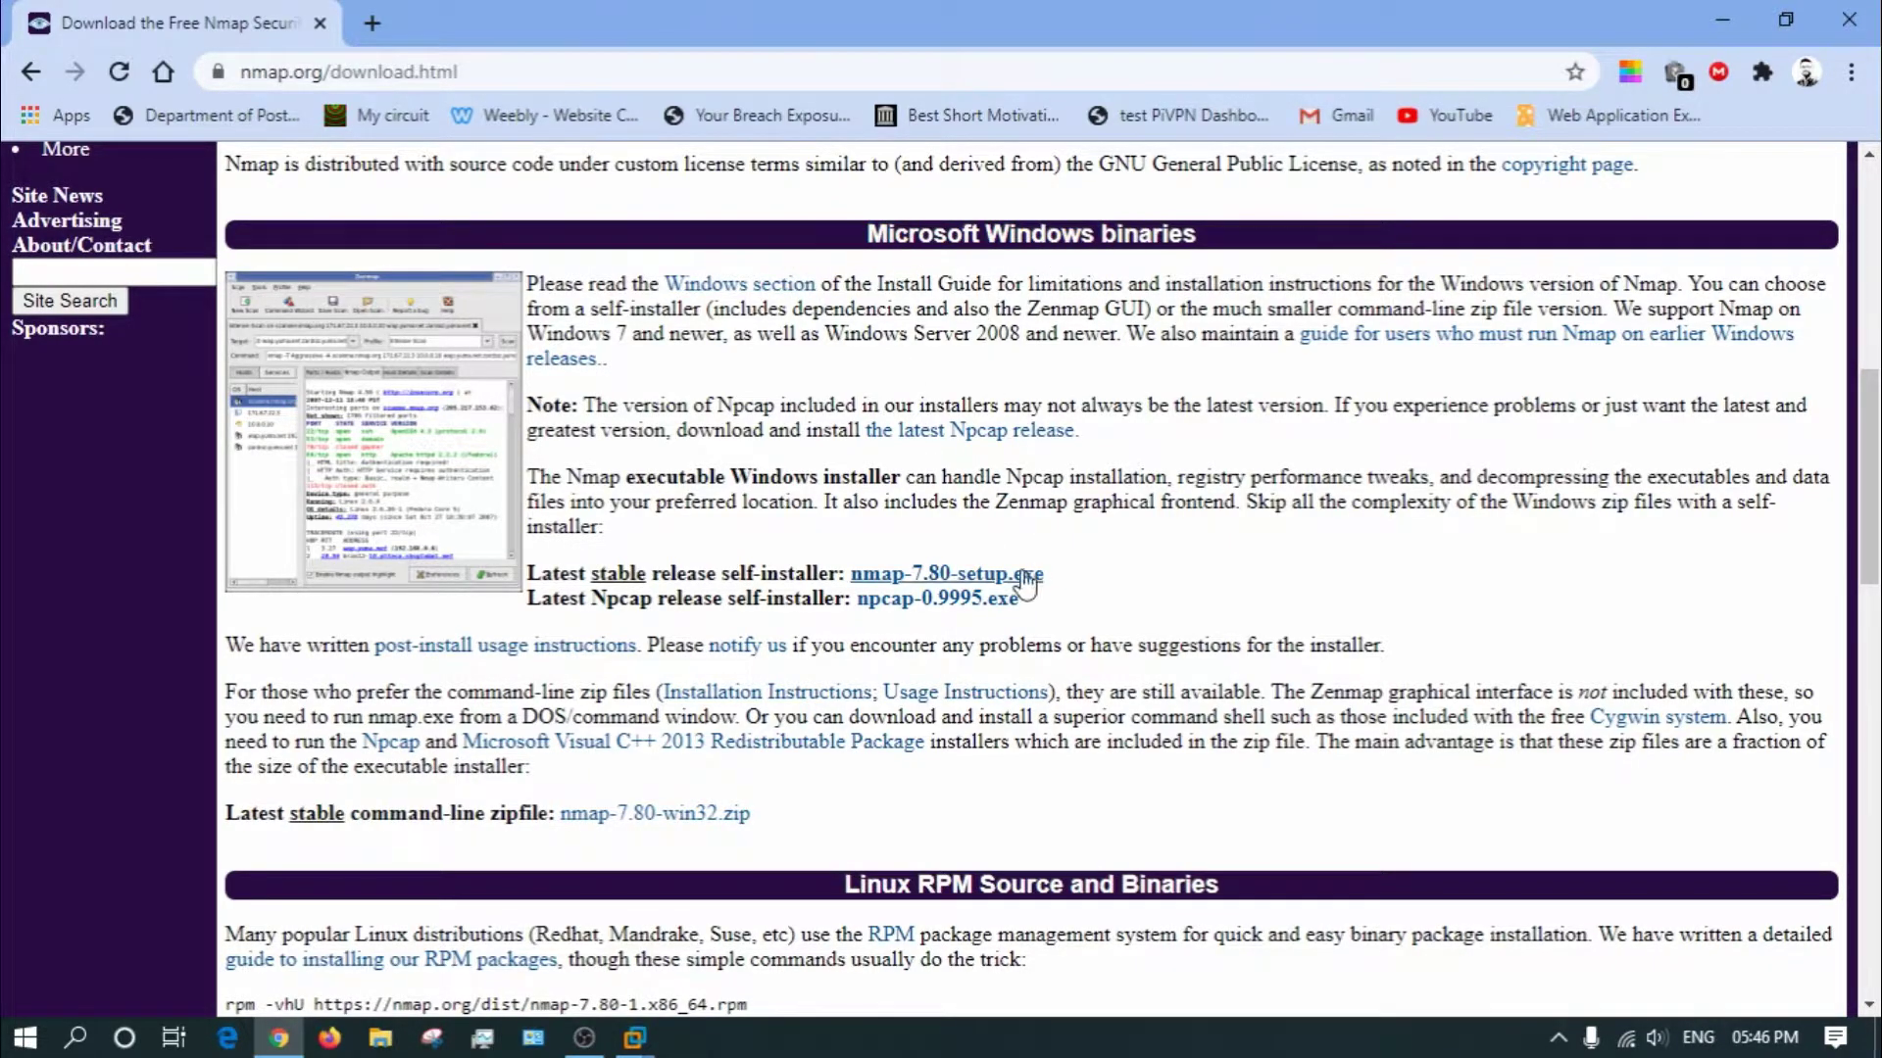
scroll(895, 643, "down", 4)
left_click_drag(845, 470, 1066, 471)
scroll(915, 529, "down", 1)
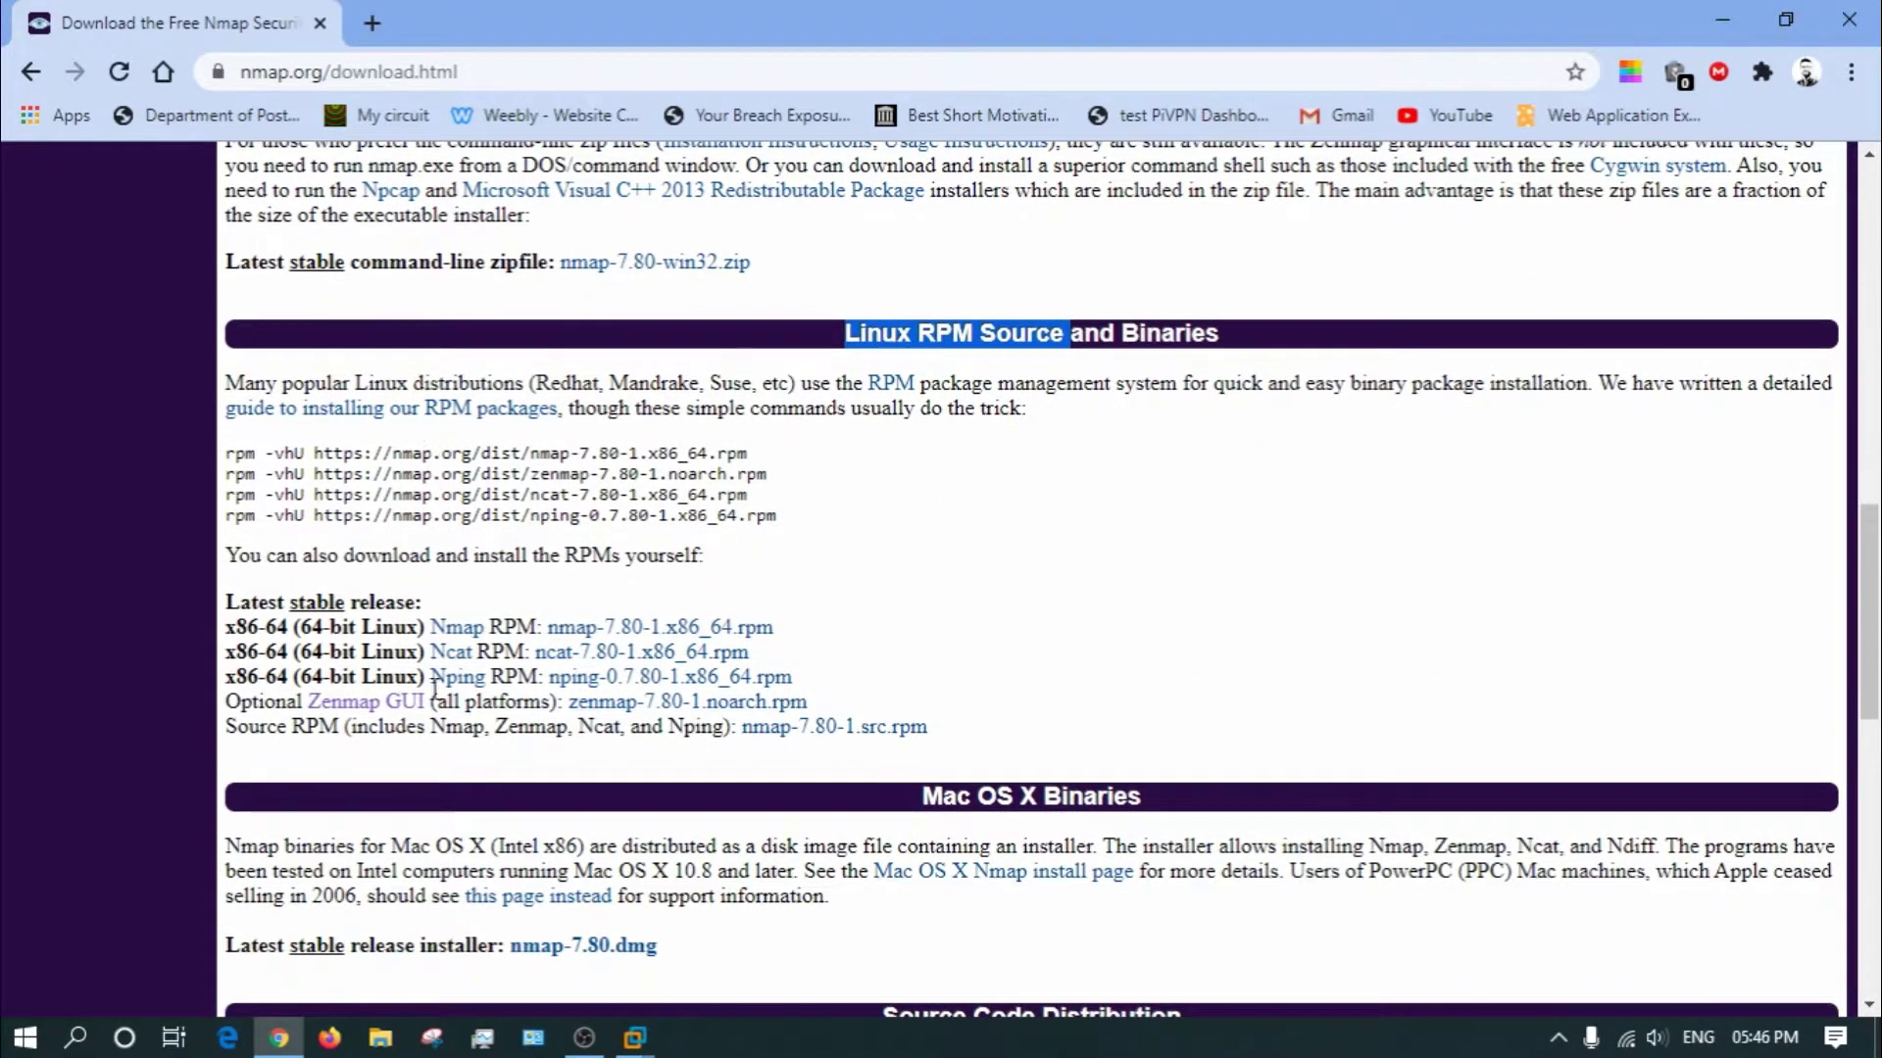
scroll(723, 623, "down", 4)
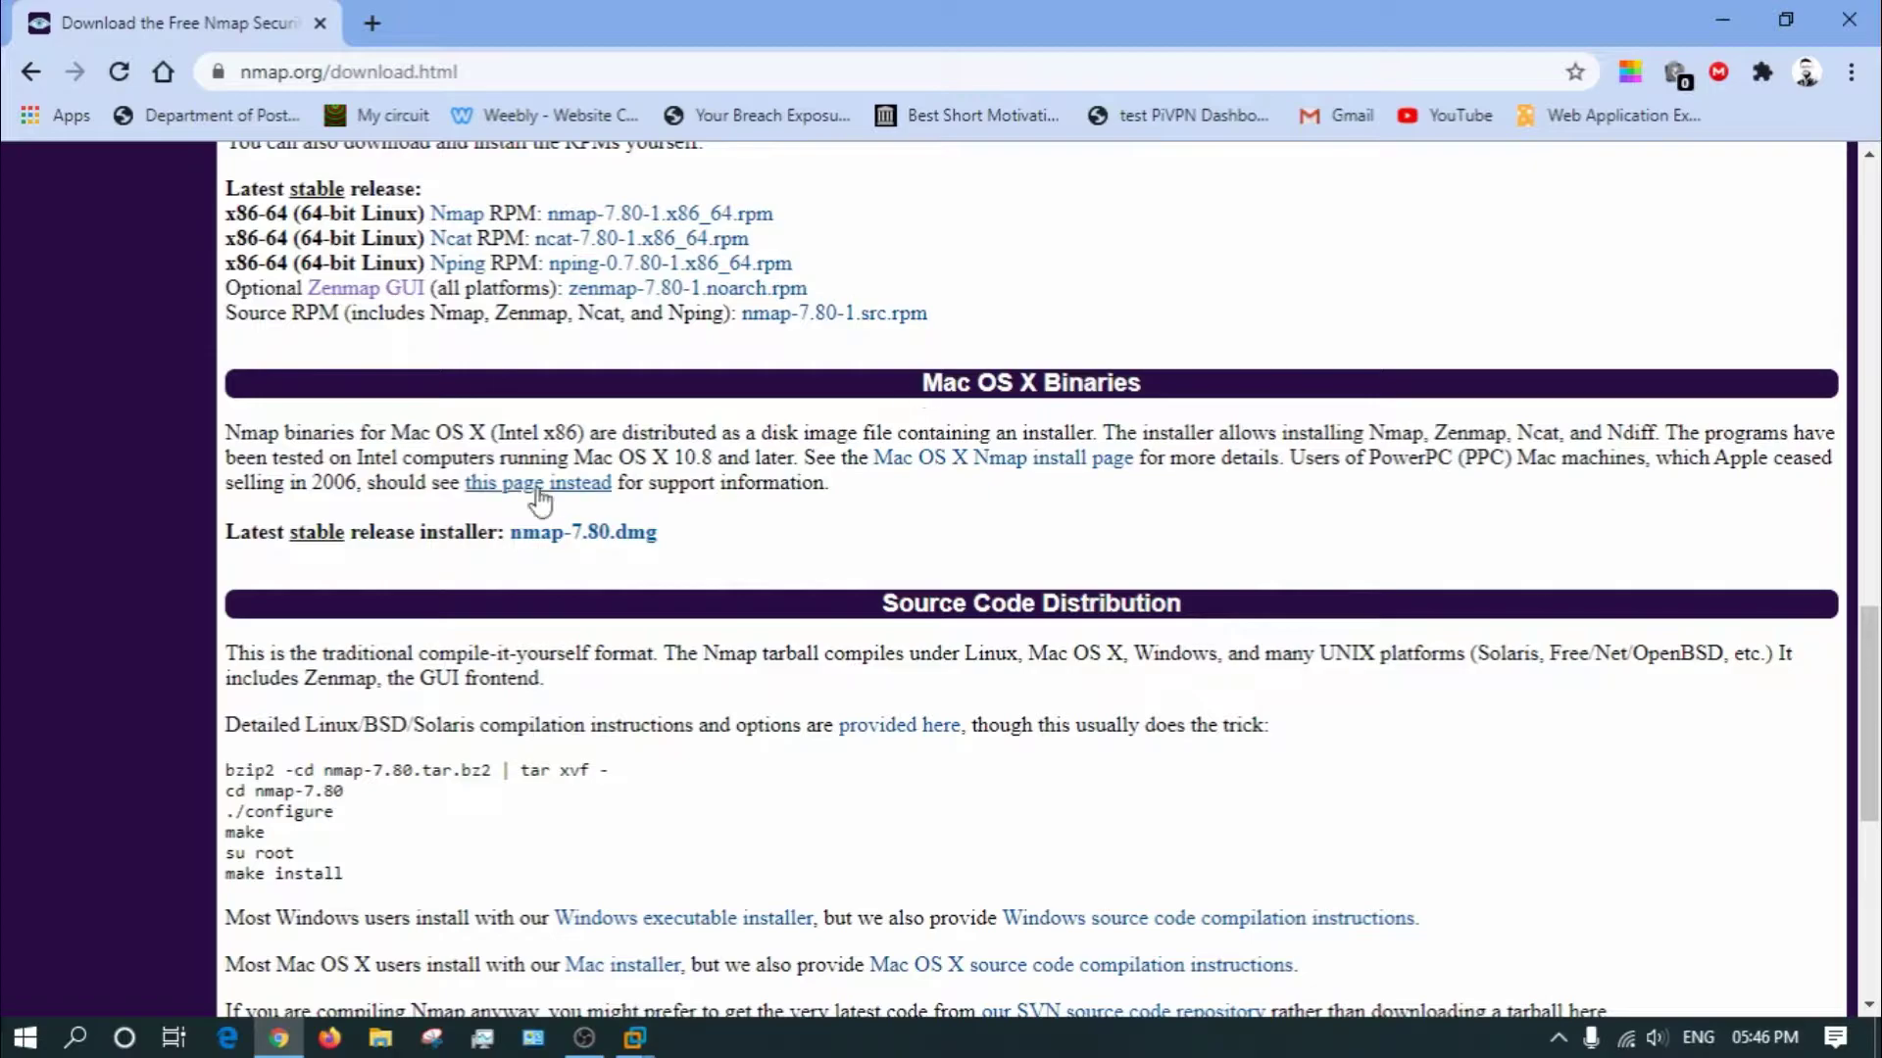
scroll(602, 576, "down", 2)
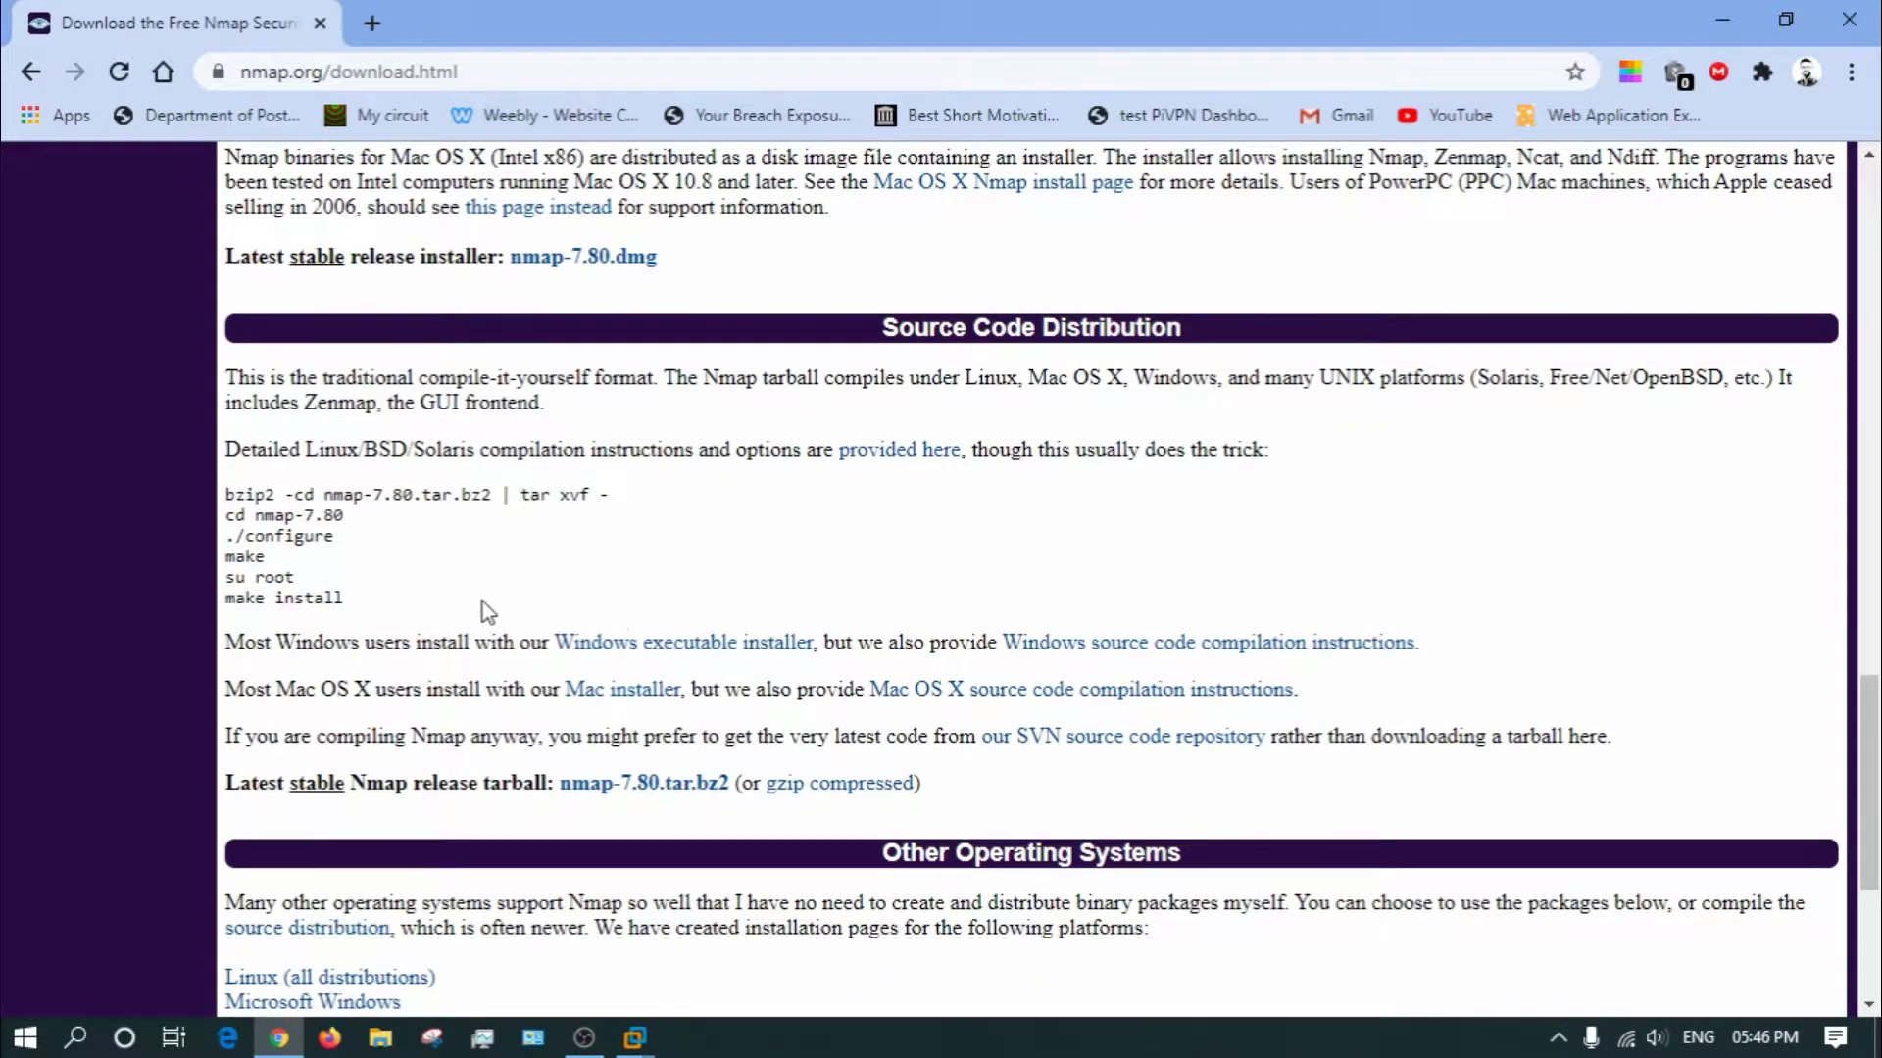
scroll(482, 602, "down", 3)
scroll(519, 563, "up", 10)
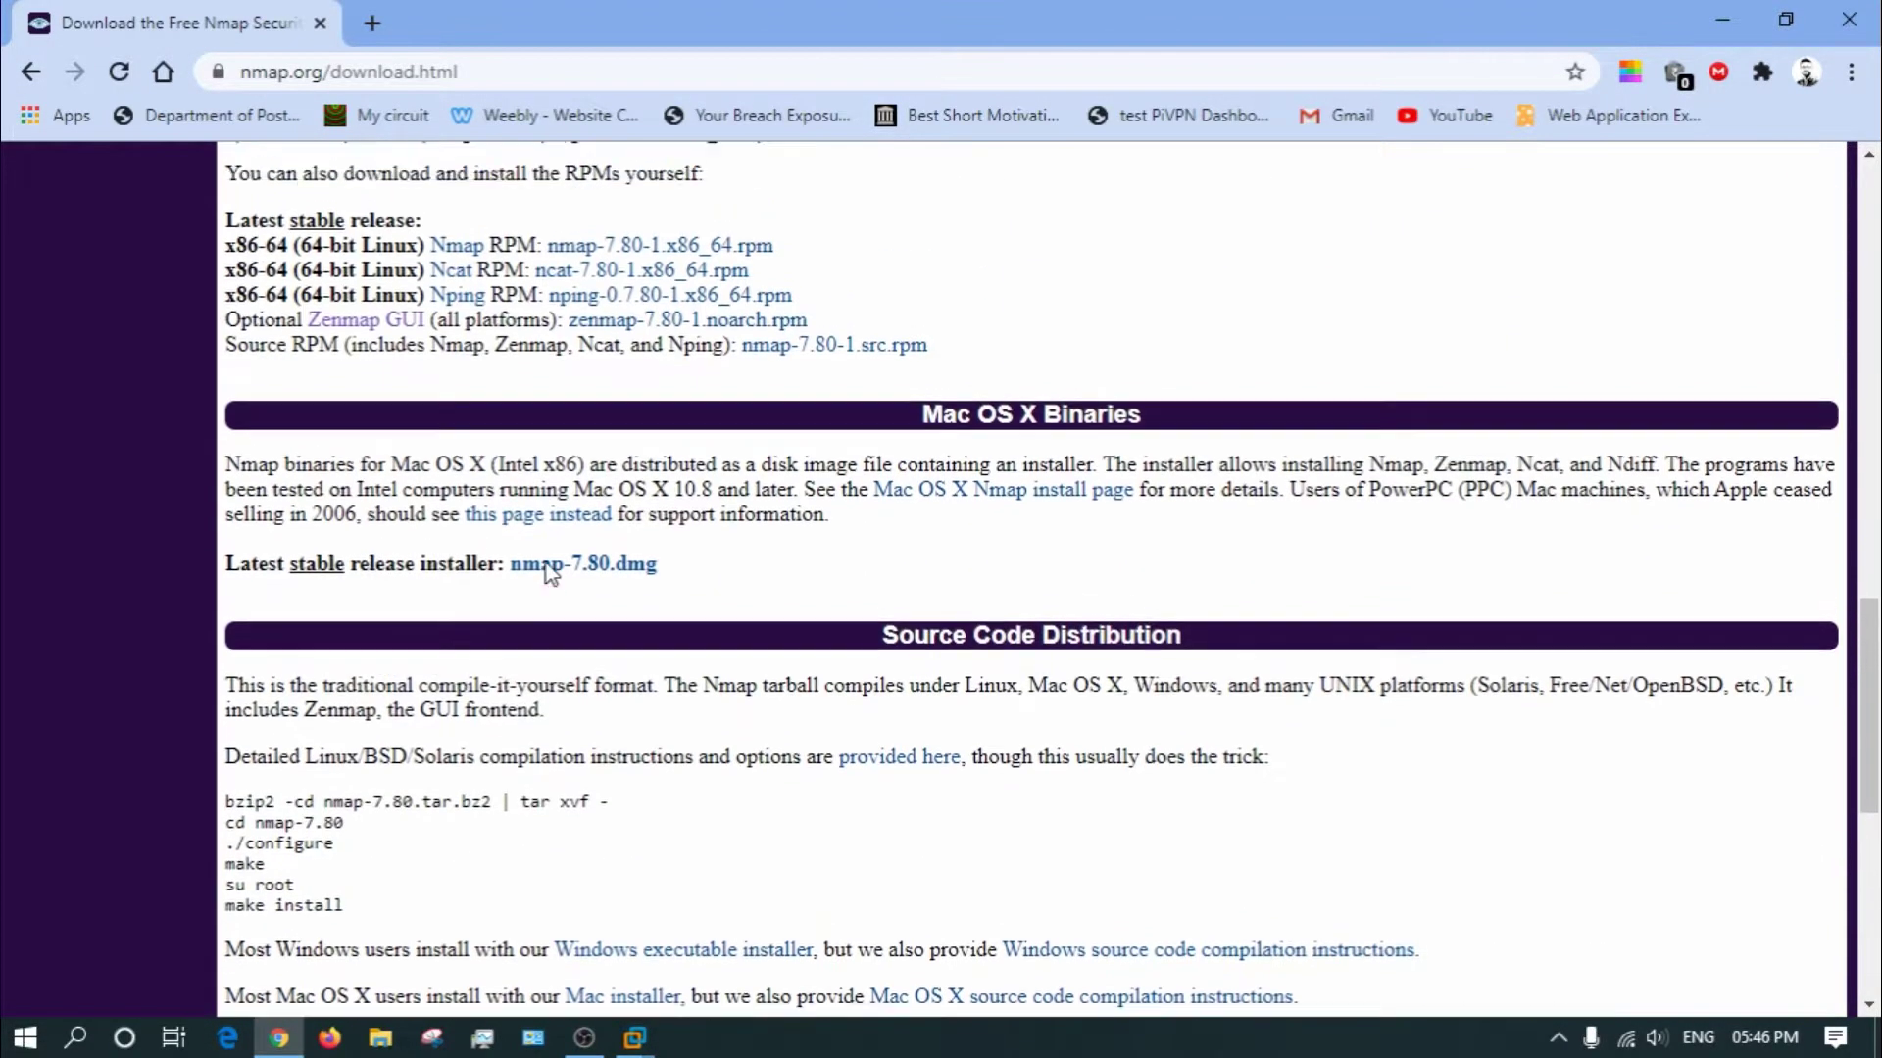
scroll(899, 593, "up", 7)
scroll(931, 603, "down", 4)
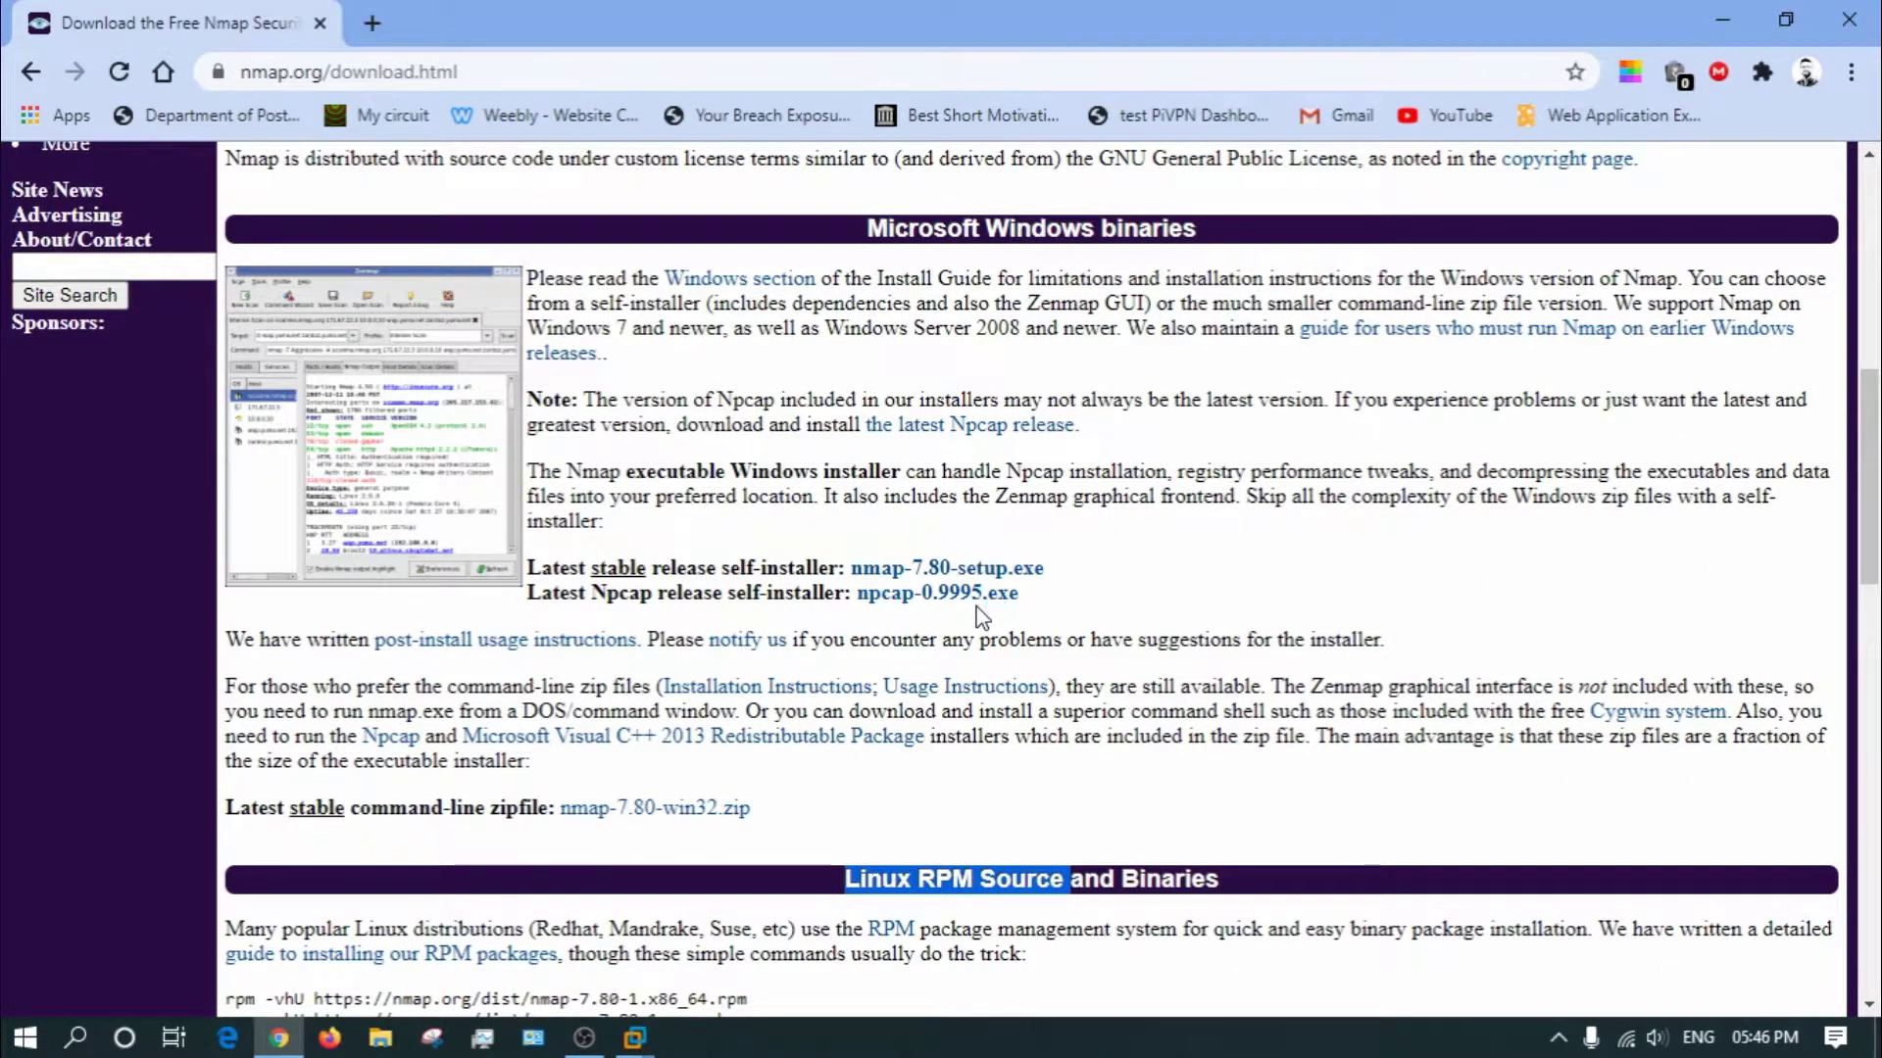
Download the Windows installers nmap-7.80-setup.exe and npcap-0.9995.exe with Free Download Manager.
left_click(936, 572)
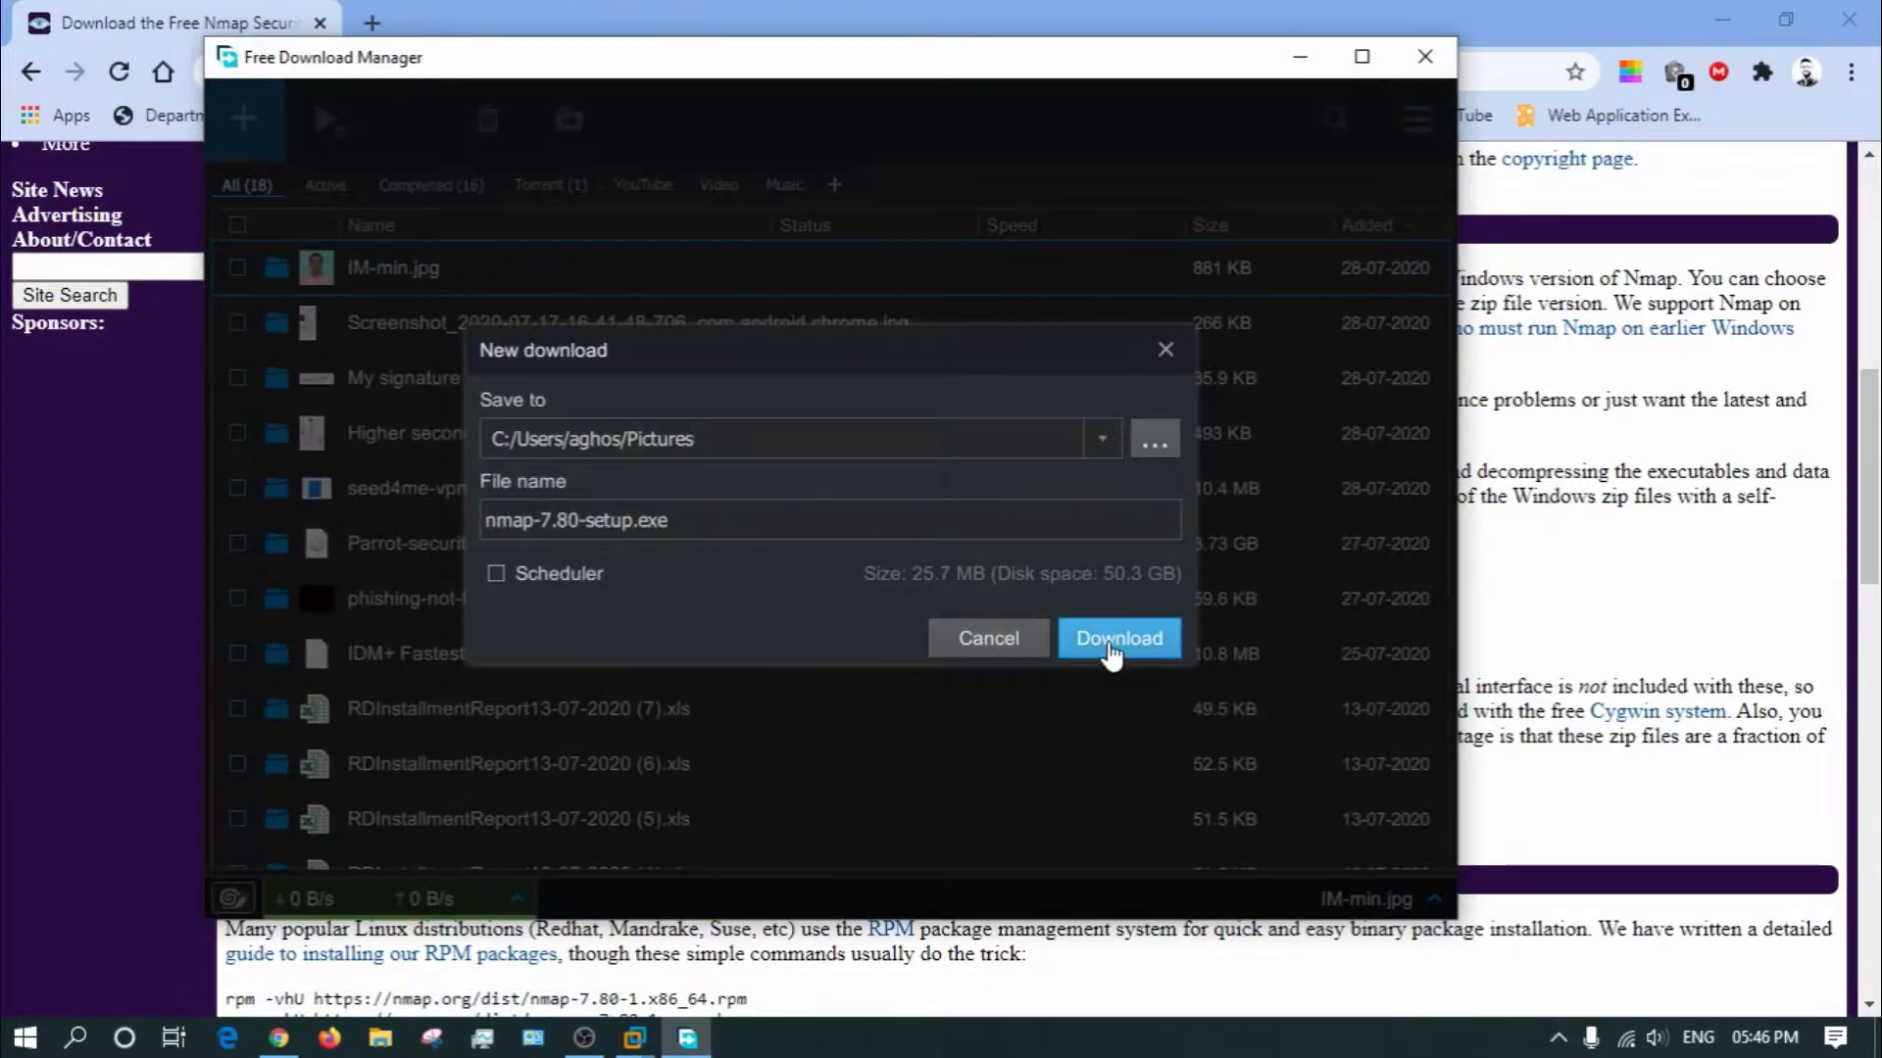
left_click(1112, 645)
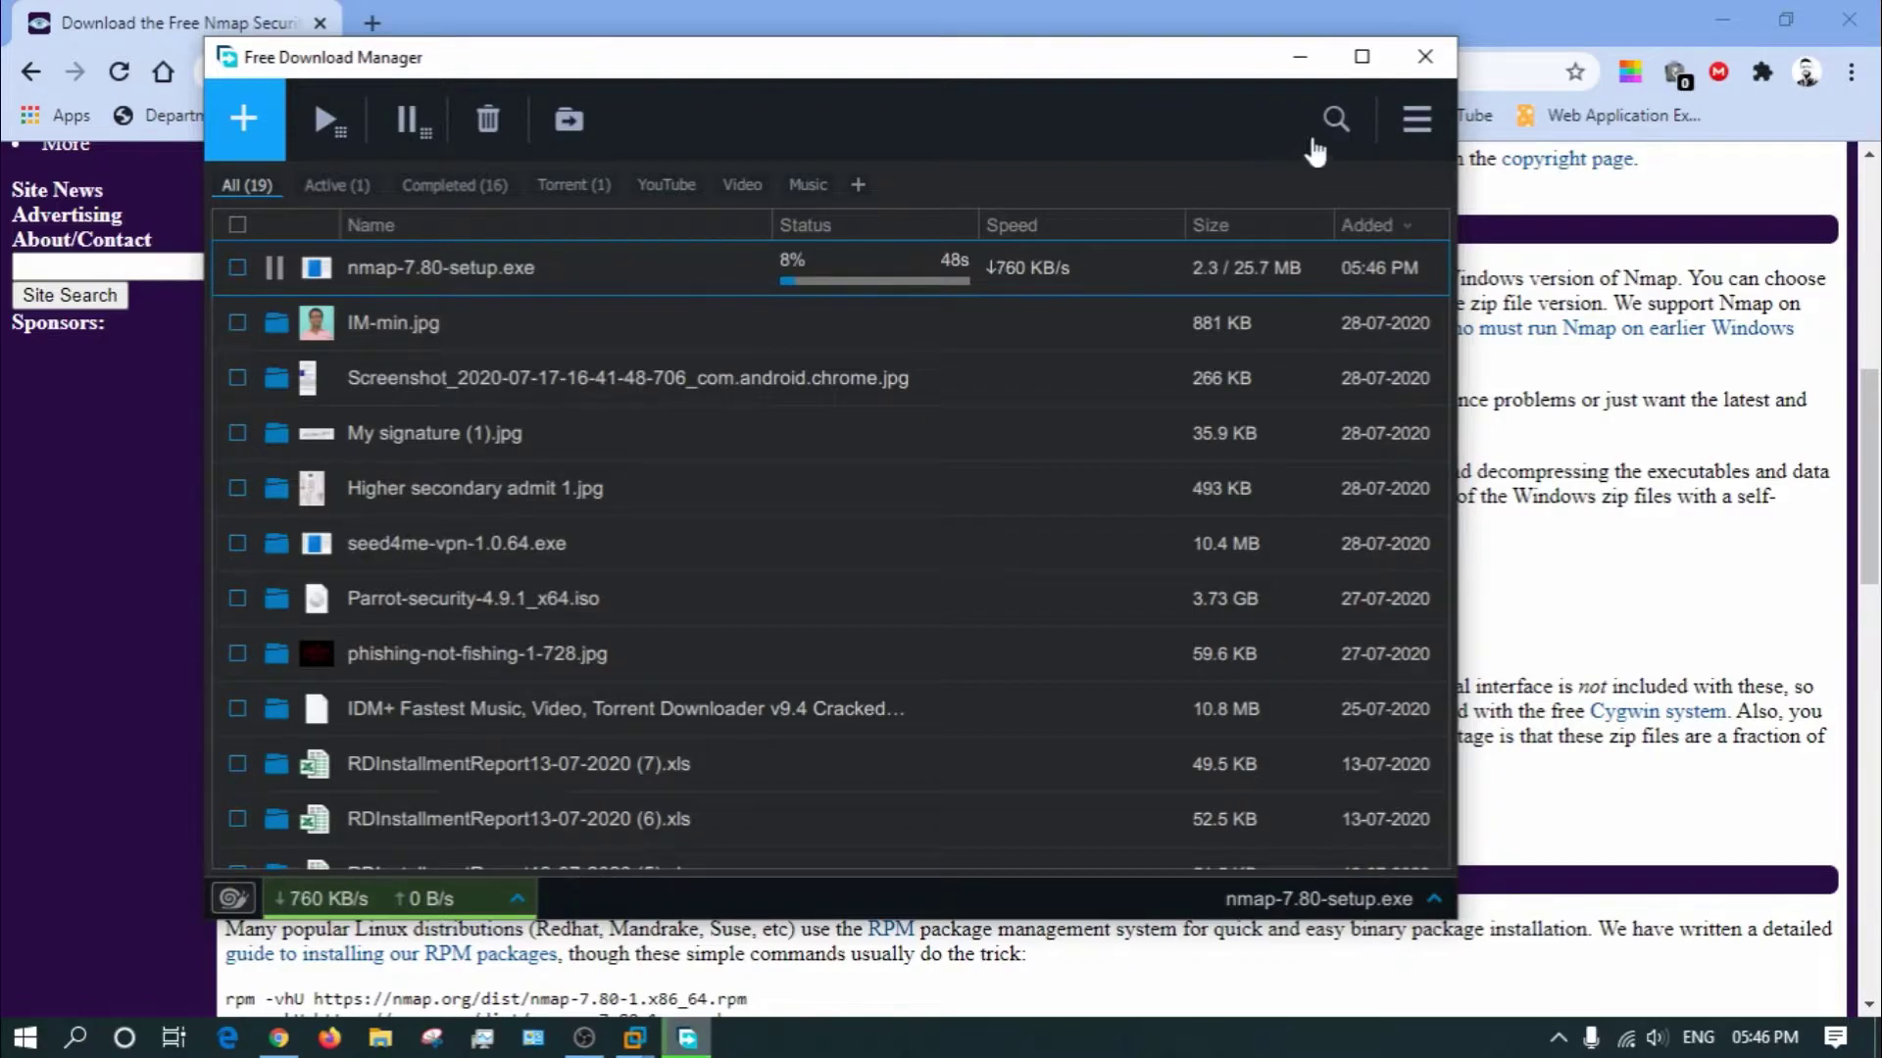
left_click(1300, 56)
left_click(975, 592)
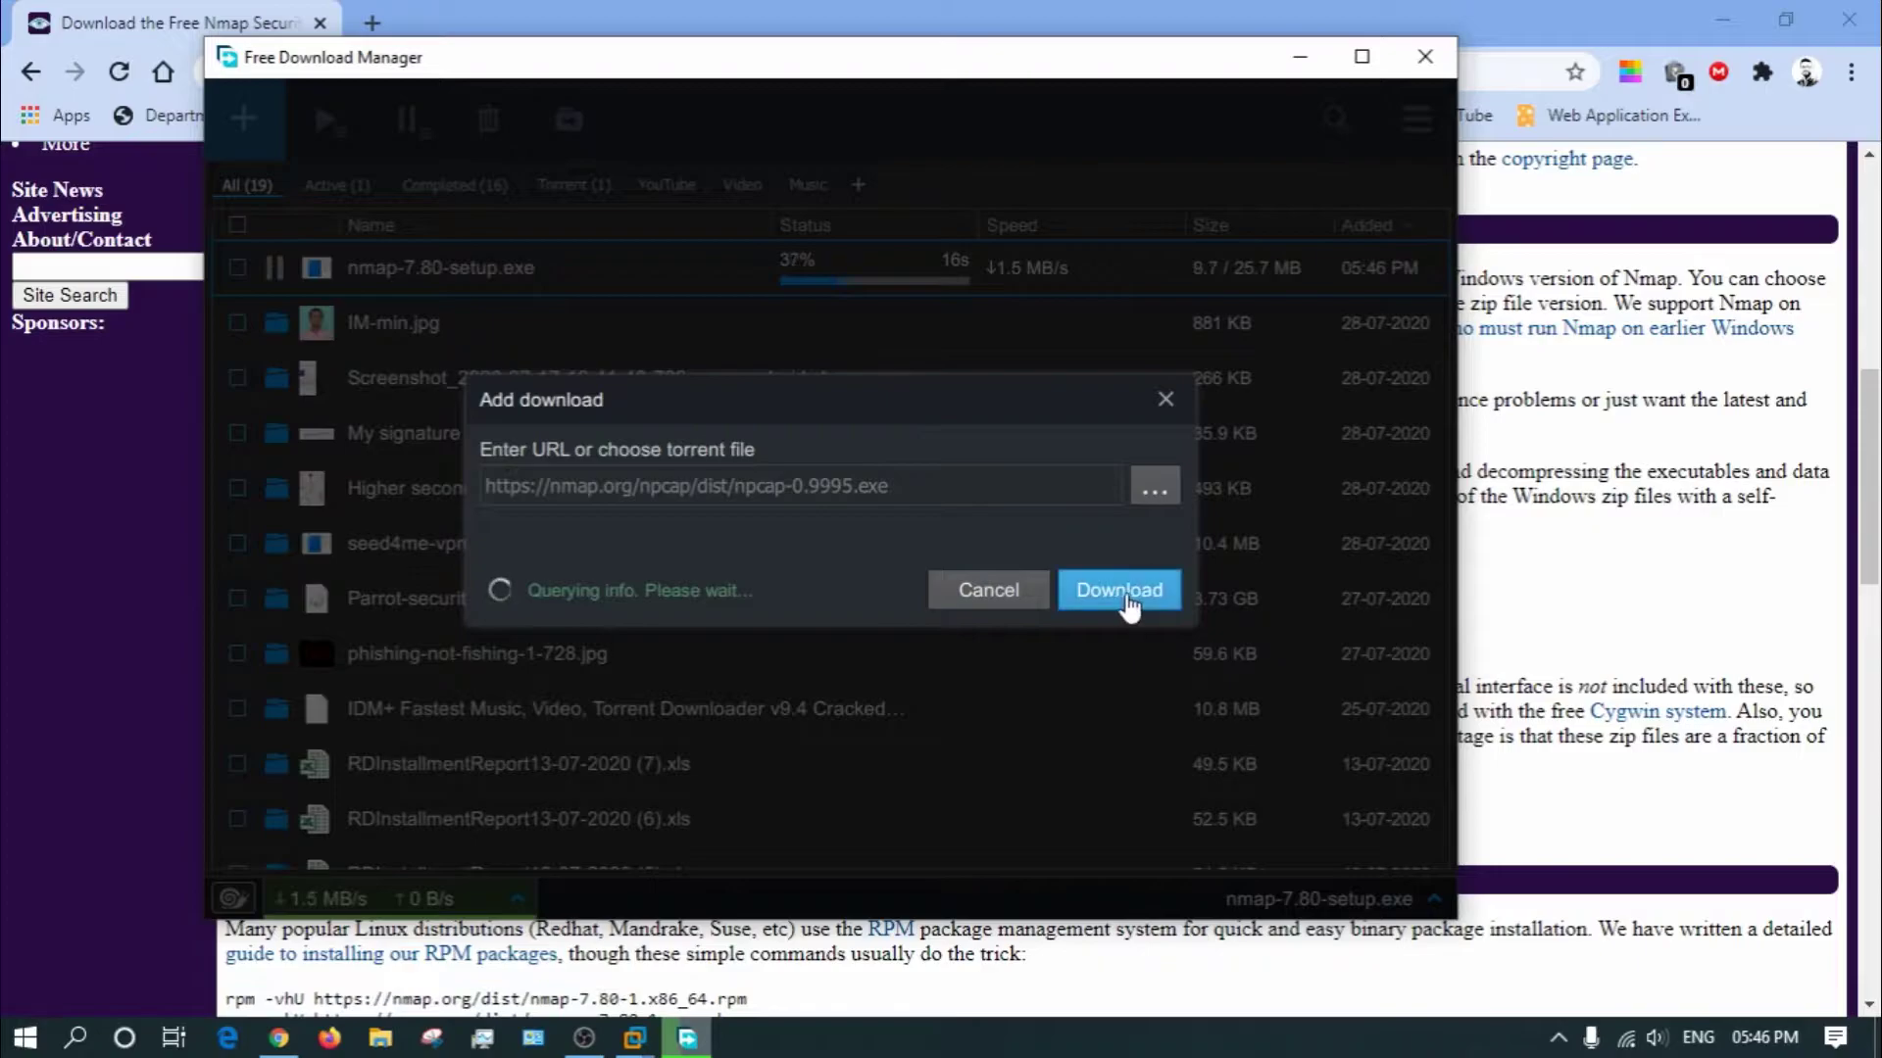
left_click(1126, 600)
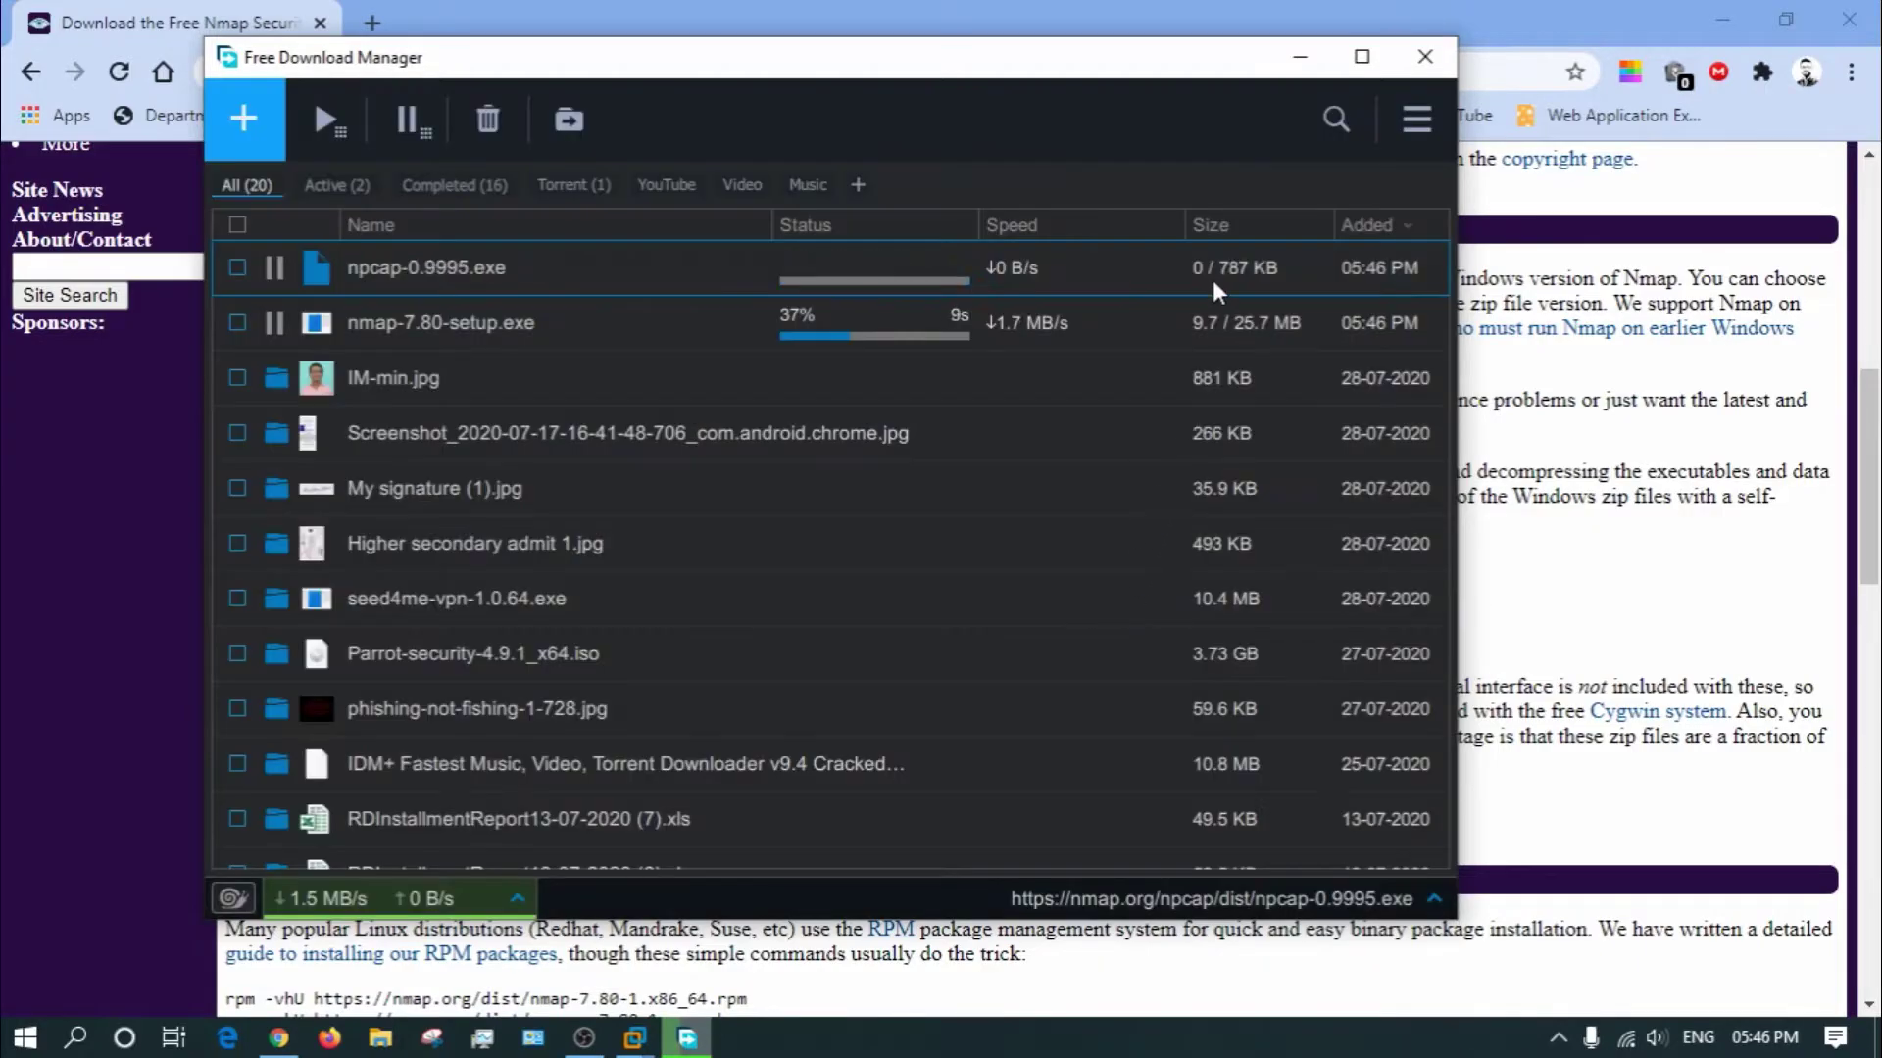
left_click(1303, 62)
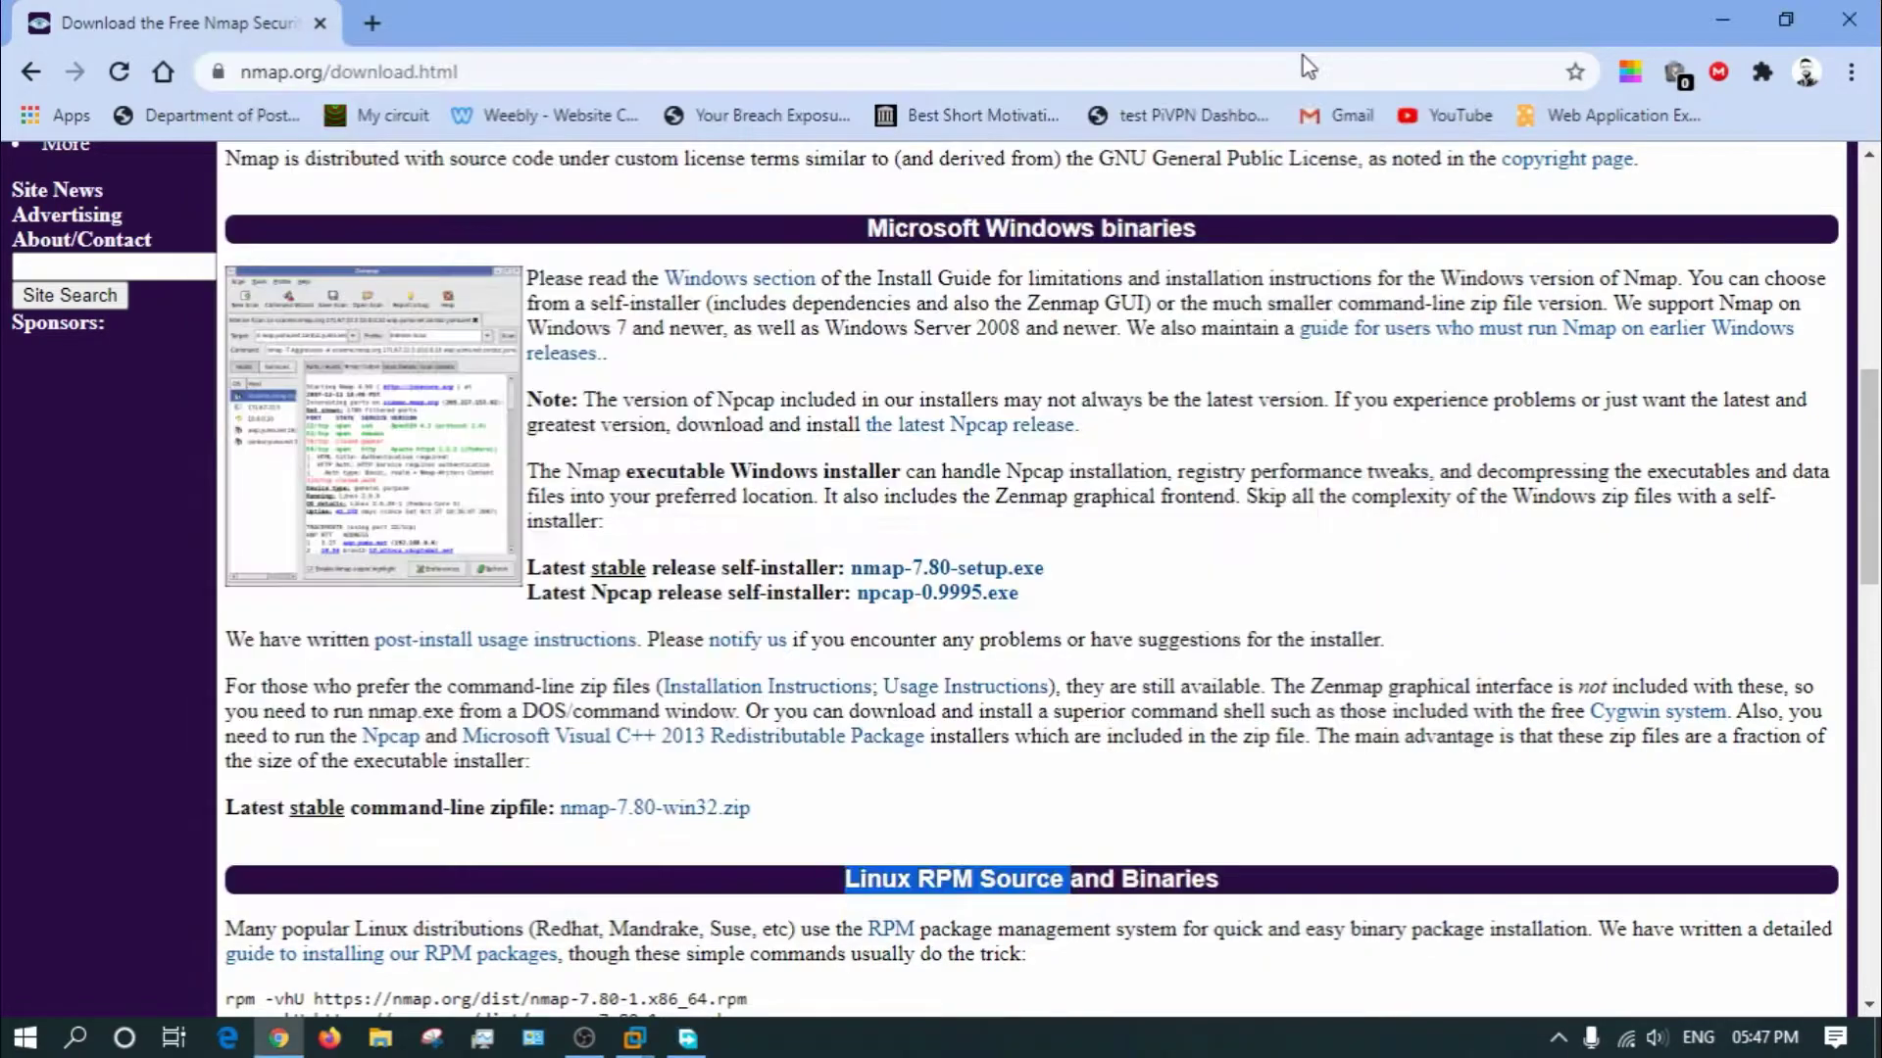
Close the browser and place the Nmap and Npcap installers side by side on the desktop.
left_click(1848, 20)
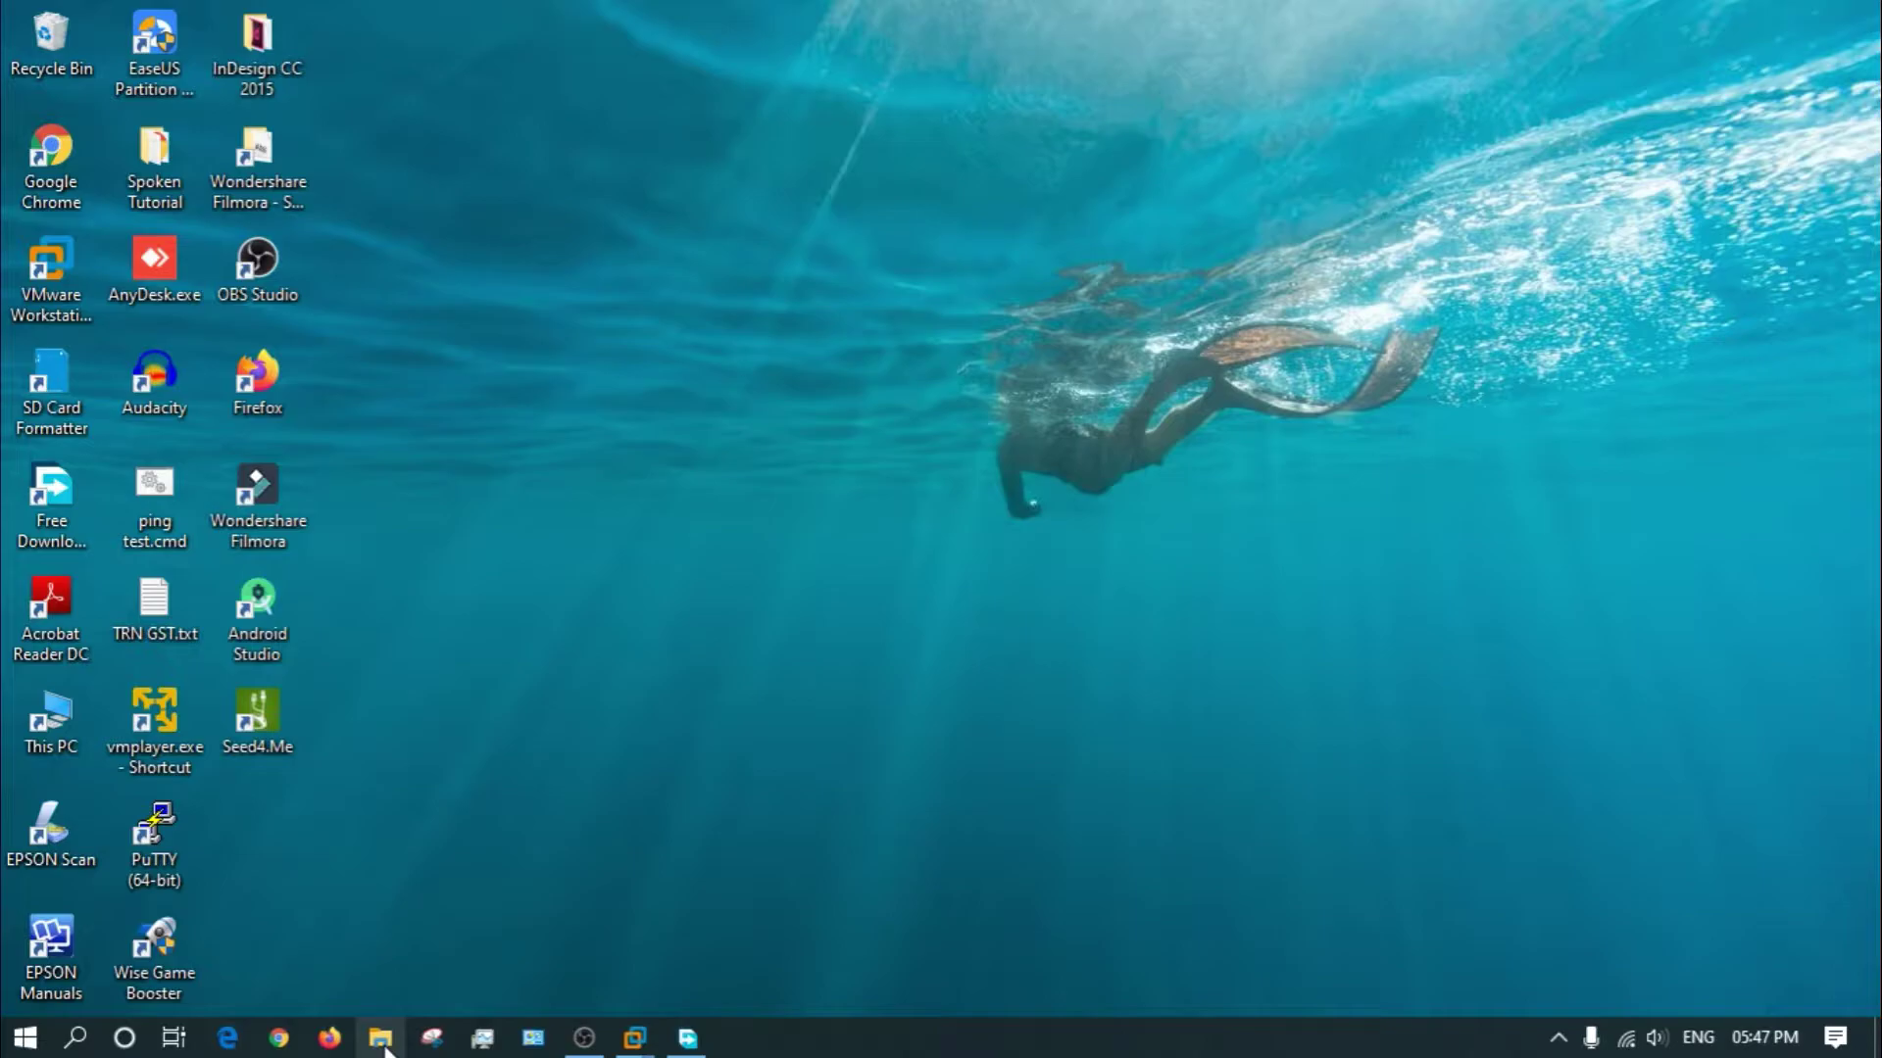
left_click_drag(992, 186, 1405, 186)
left_click_drag(983, 41, 780, 273)
left_click_drag(1384, 155, 980, 260)
Run the Npcap 0.9995 setup, accept its license, and enable raw 802.11 traffic and legacy loopback support.
double_click(978, 256)
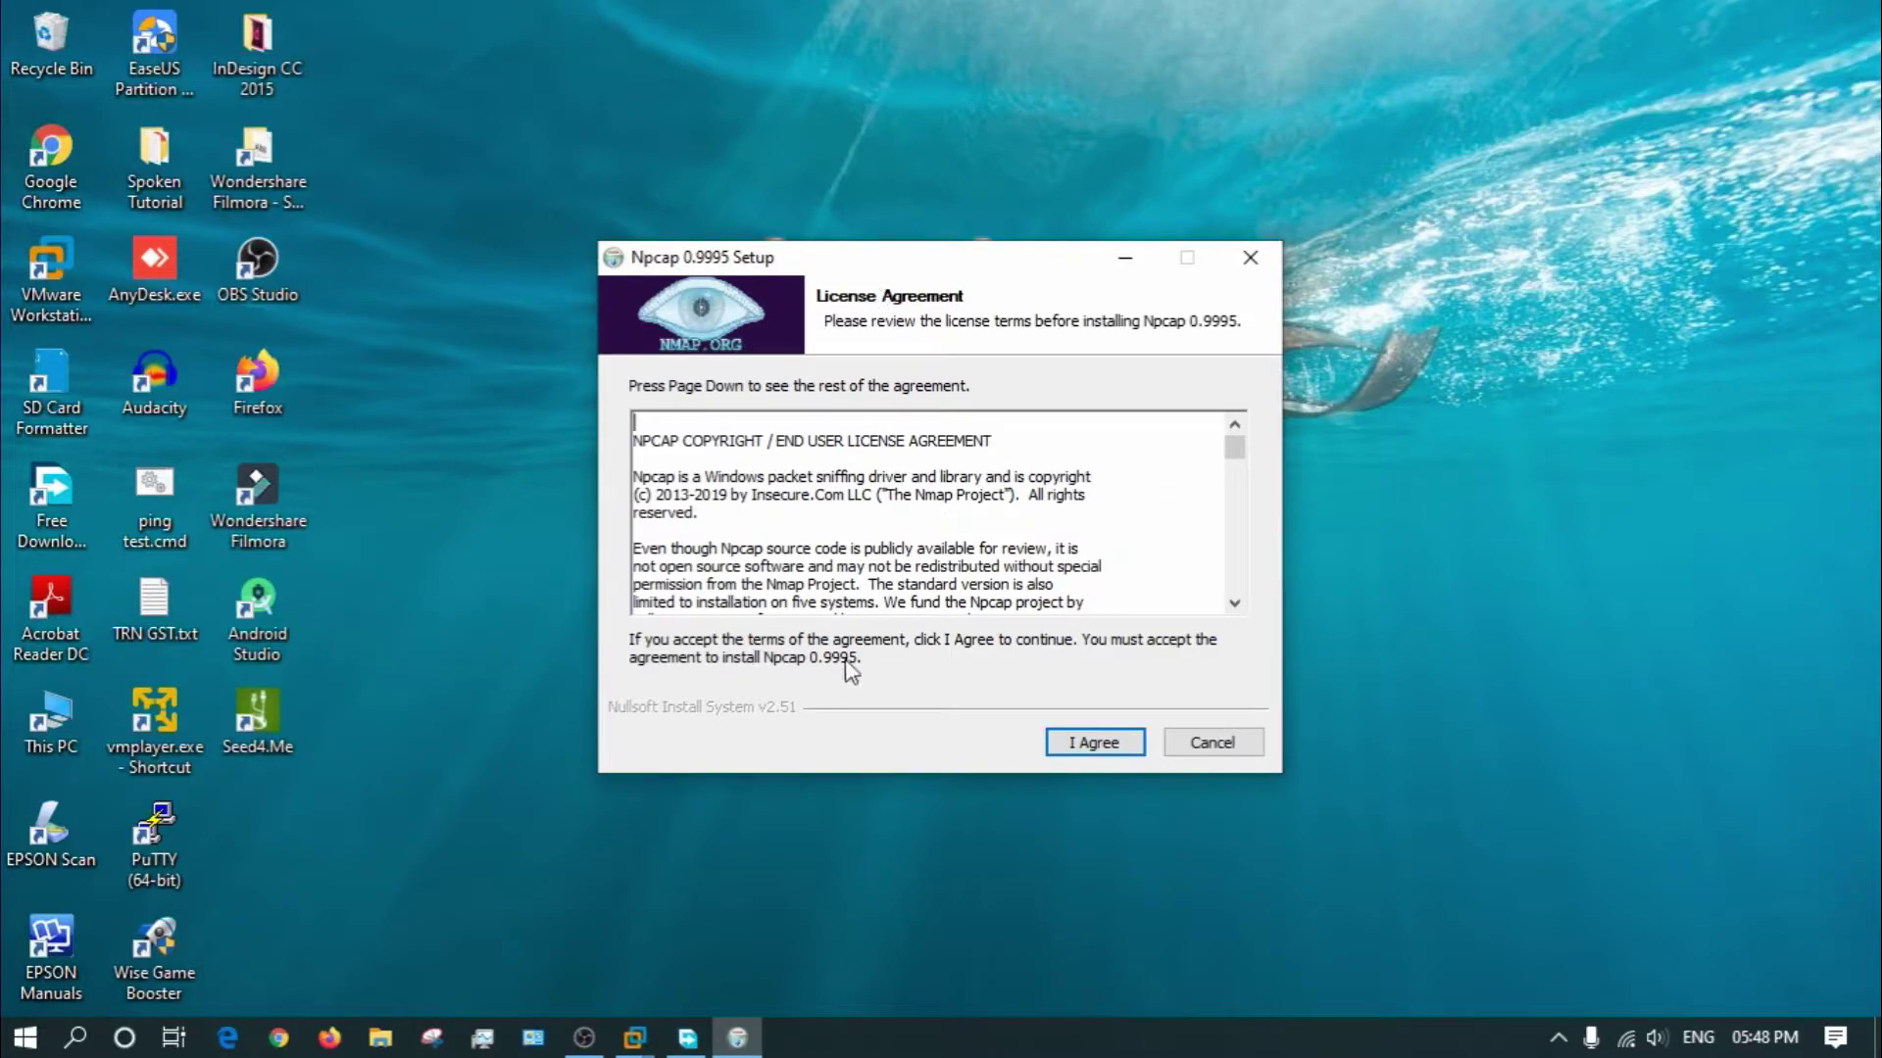
left_click(1098, 744)
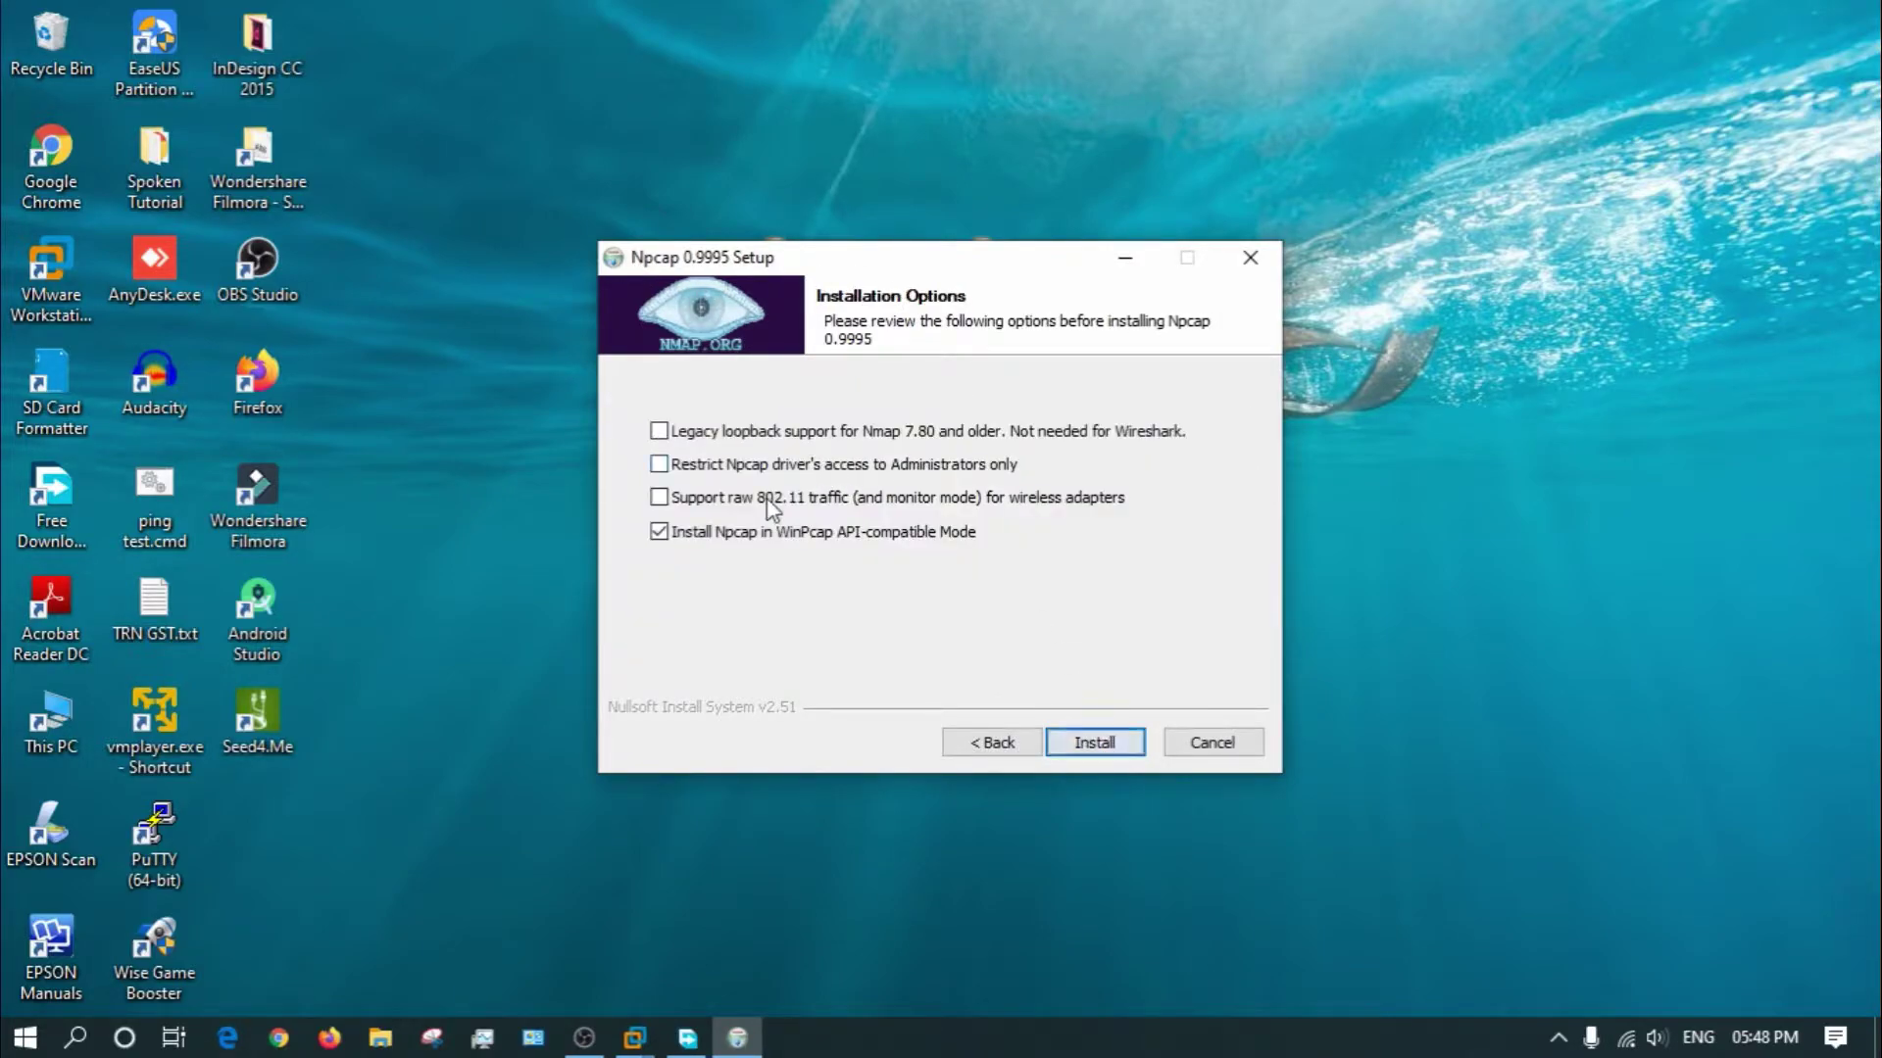
left_click(659, 498)
left_click(888, 440)
Install Npcap with the installation details shown and finish its setup wizard.
left_click(1103, 747)
left_click(718, 455)
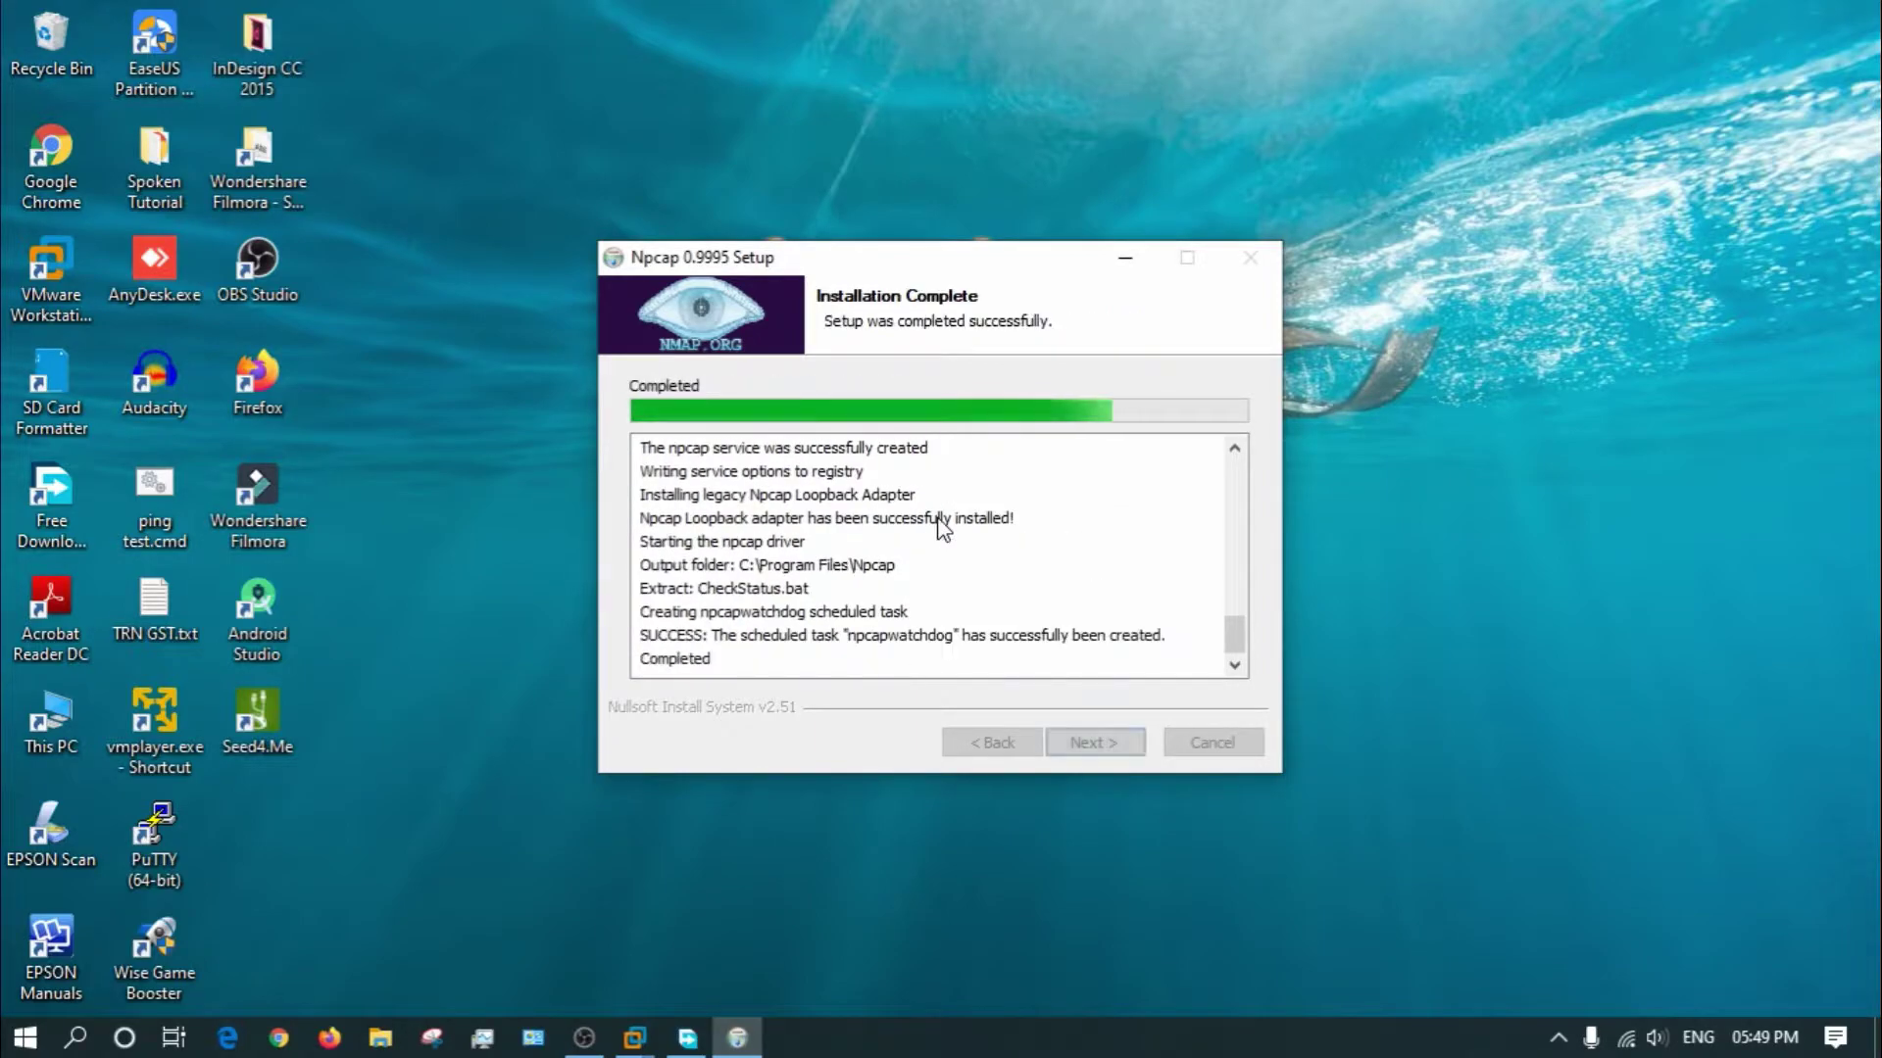
left_click(1096, 746)
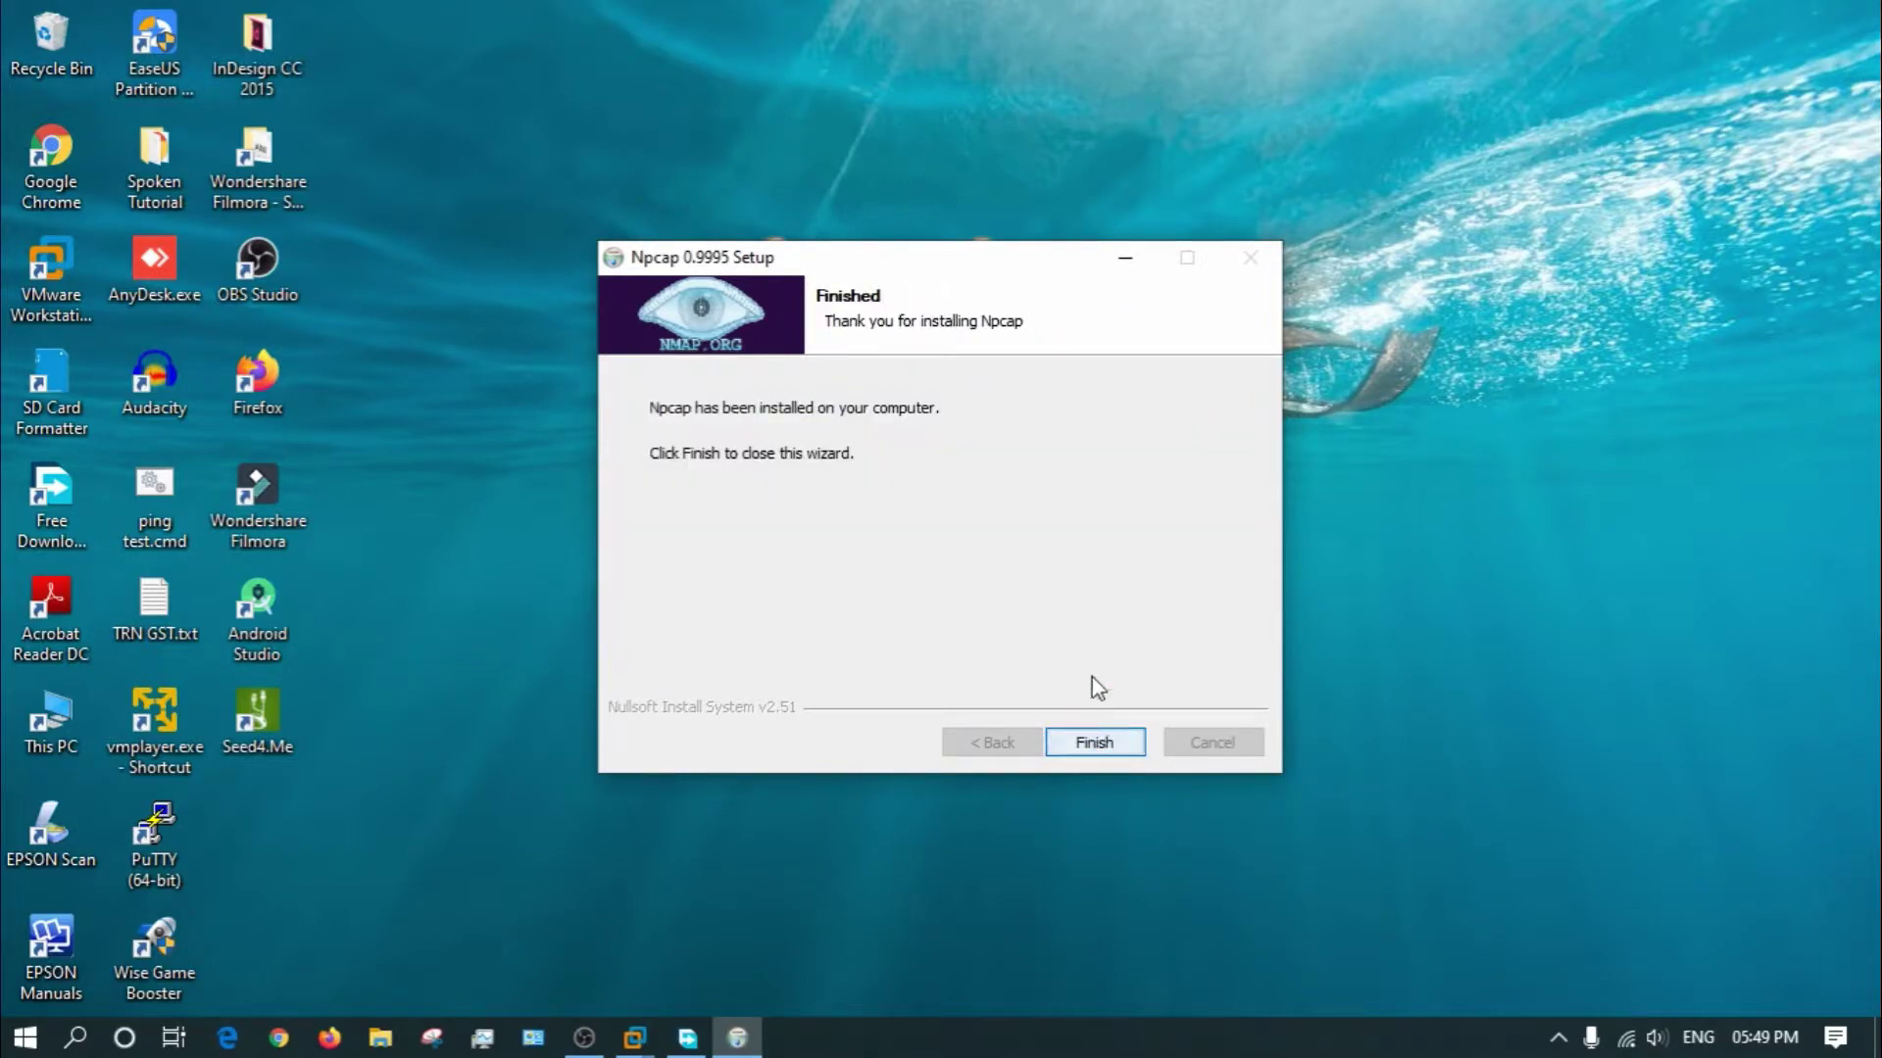
left_click(1096, 743)
Start the Nmap 7.80 installation with all components selected and show its installation details.
double_click(770, 269)
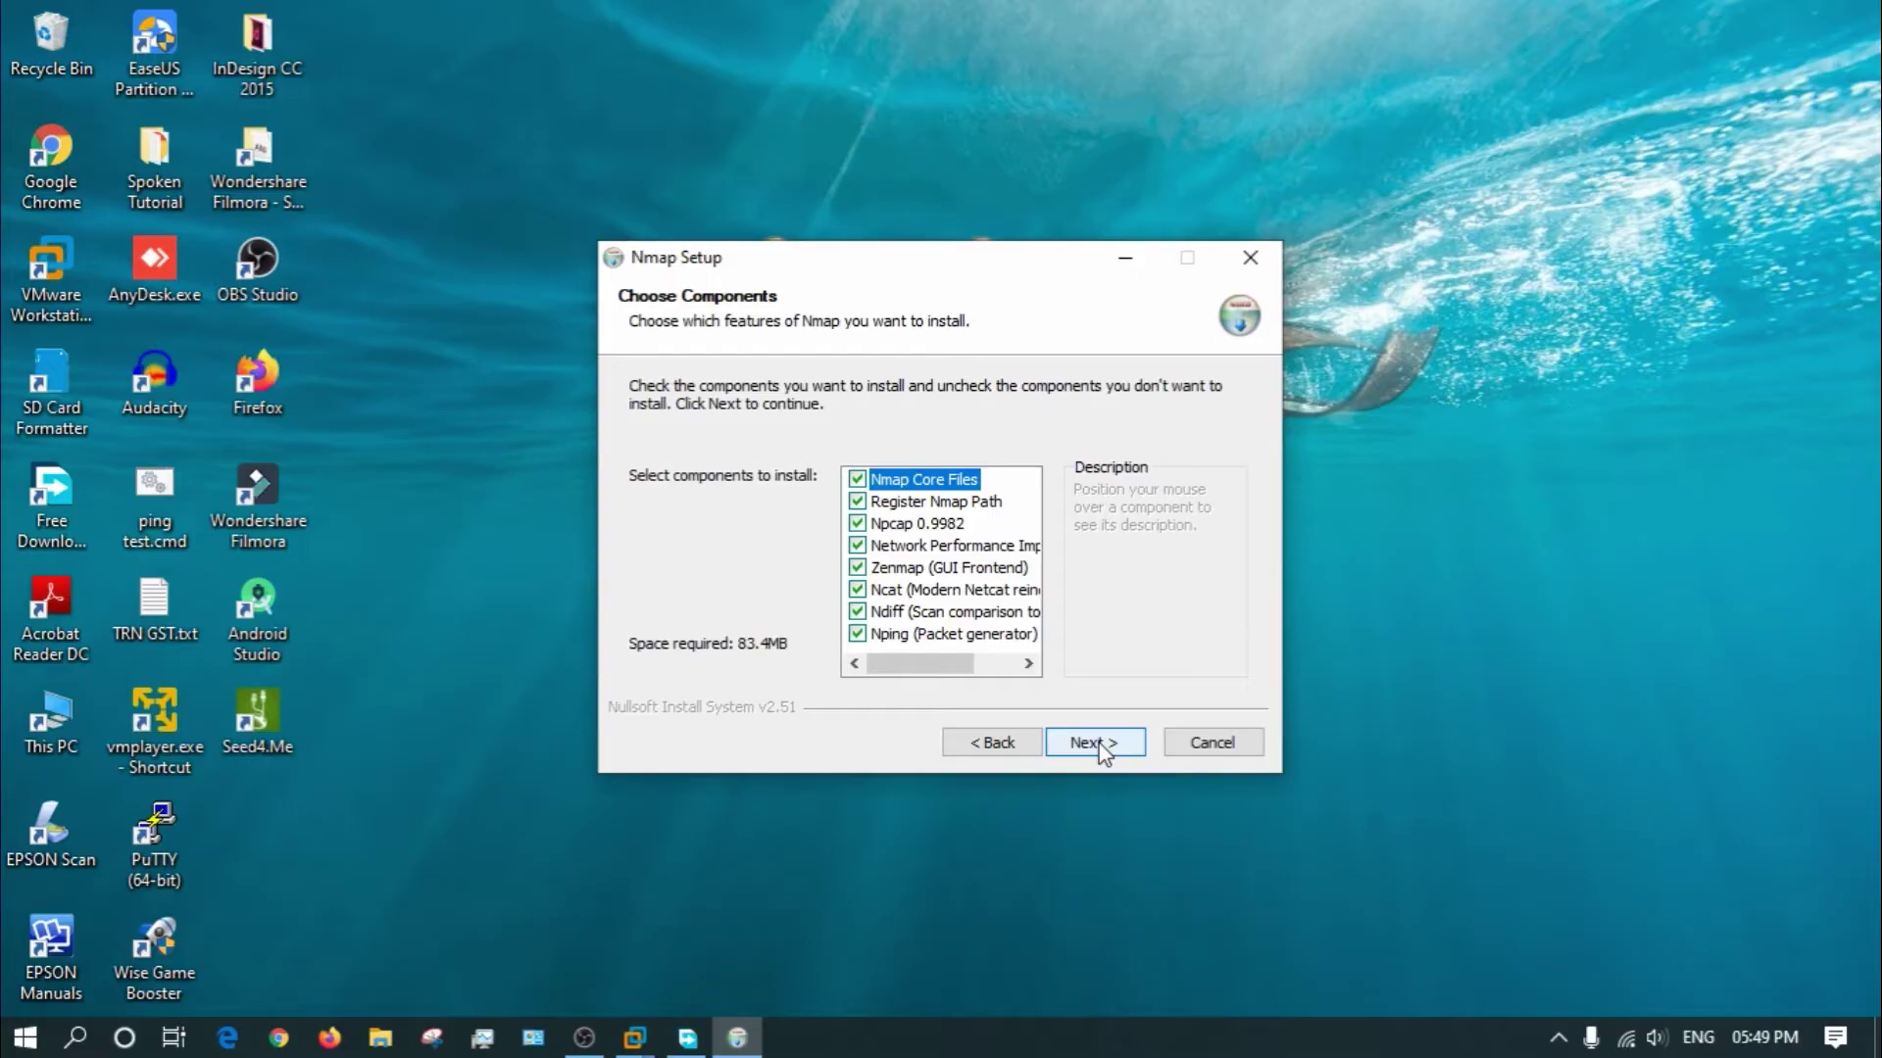
left_click(1100, 745)
left_click(1094, 743)
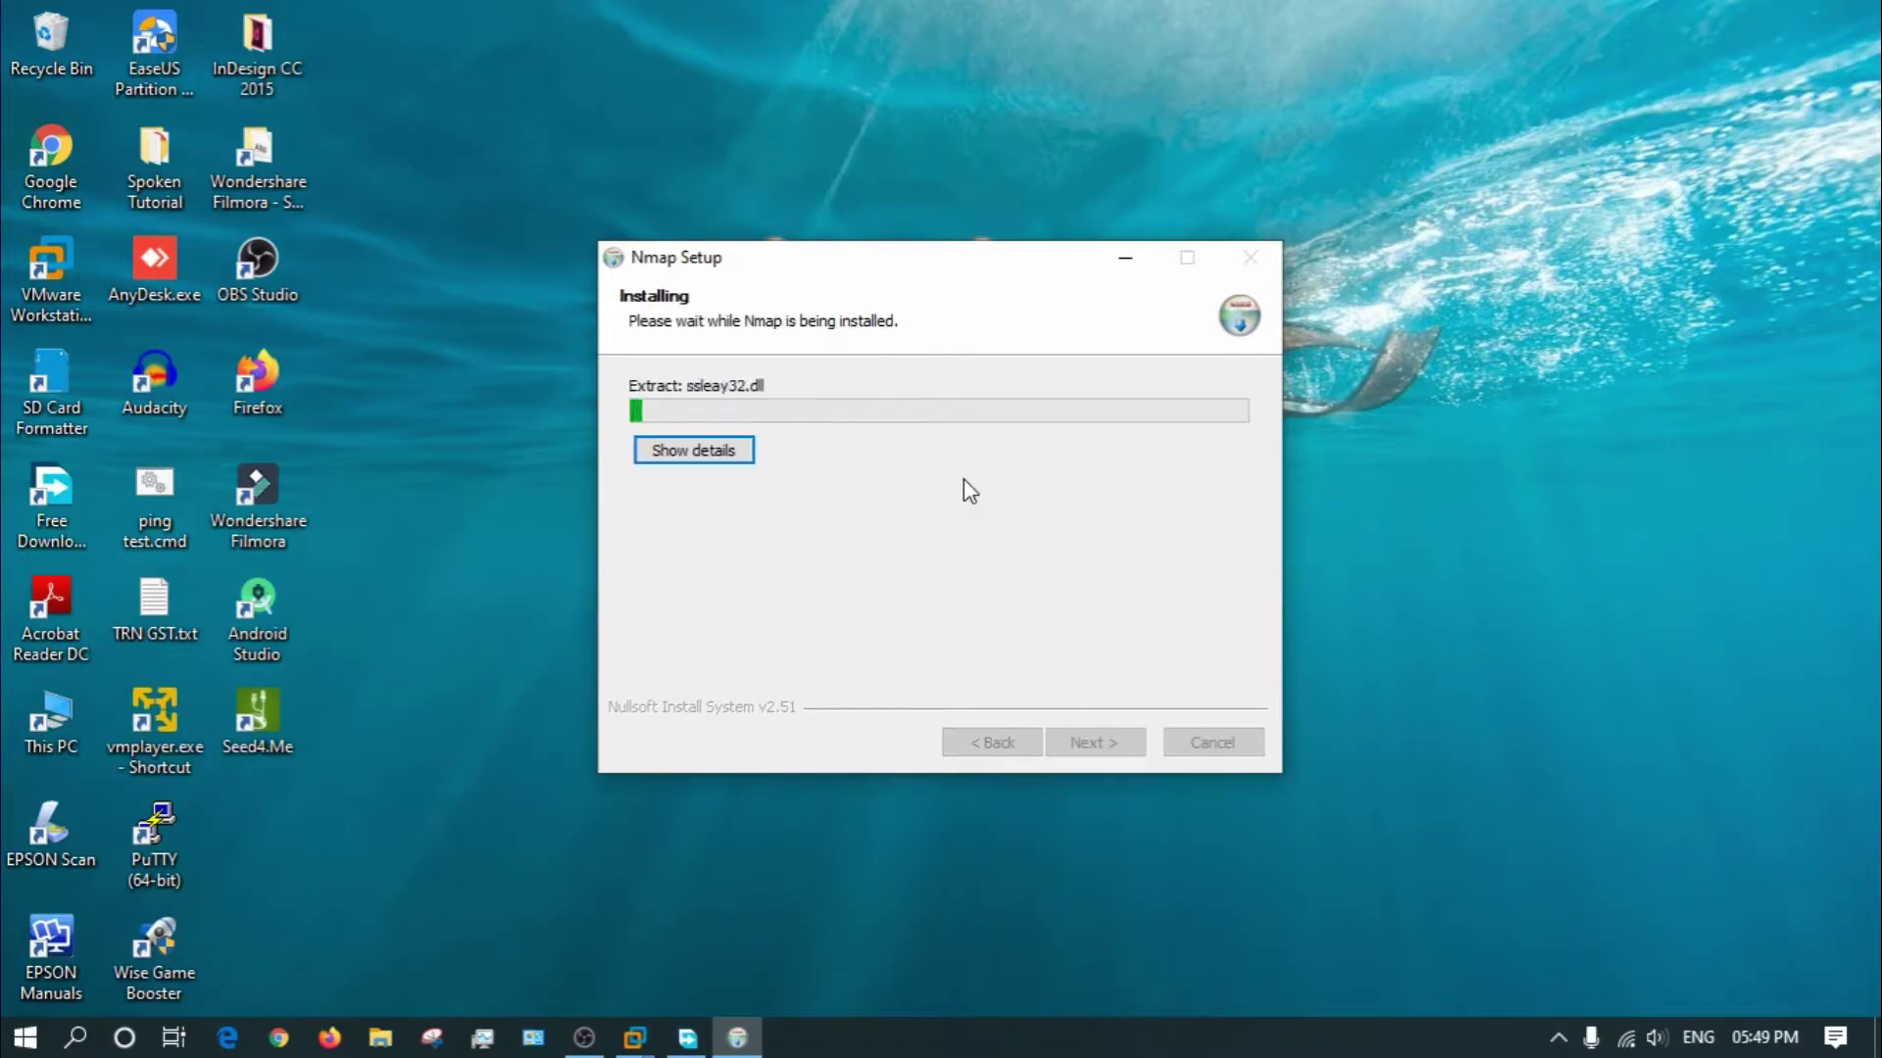
left_click(722, 455)
Move the Nmap setup window below the desktop installers and decline replacing the existing Npcap with Npcap OEM 0.9982.
left_click_drag(798, 262, 827, 361)
left_click(786, 278)
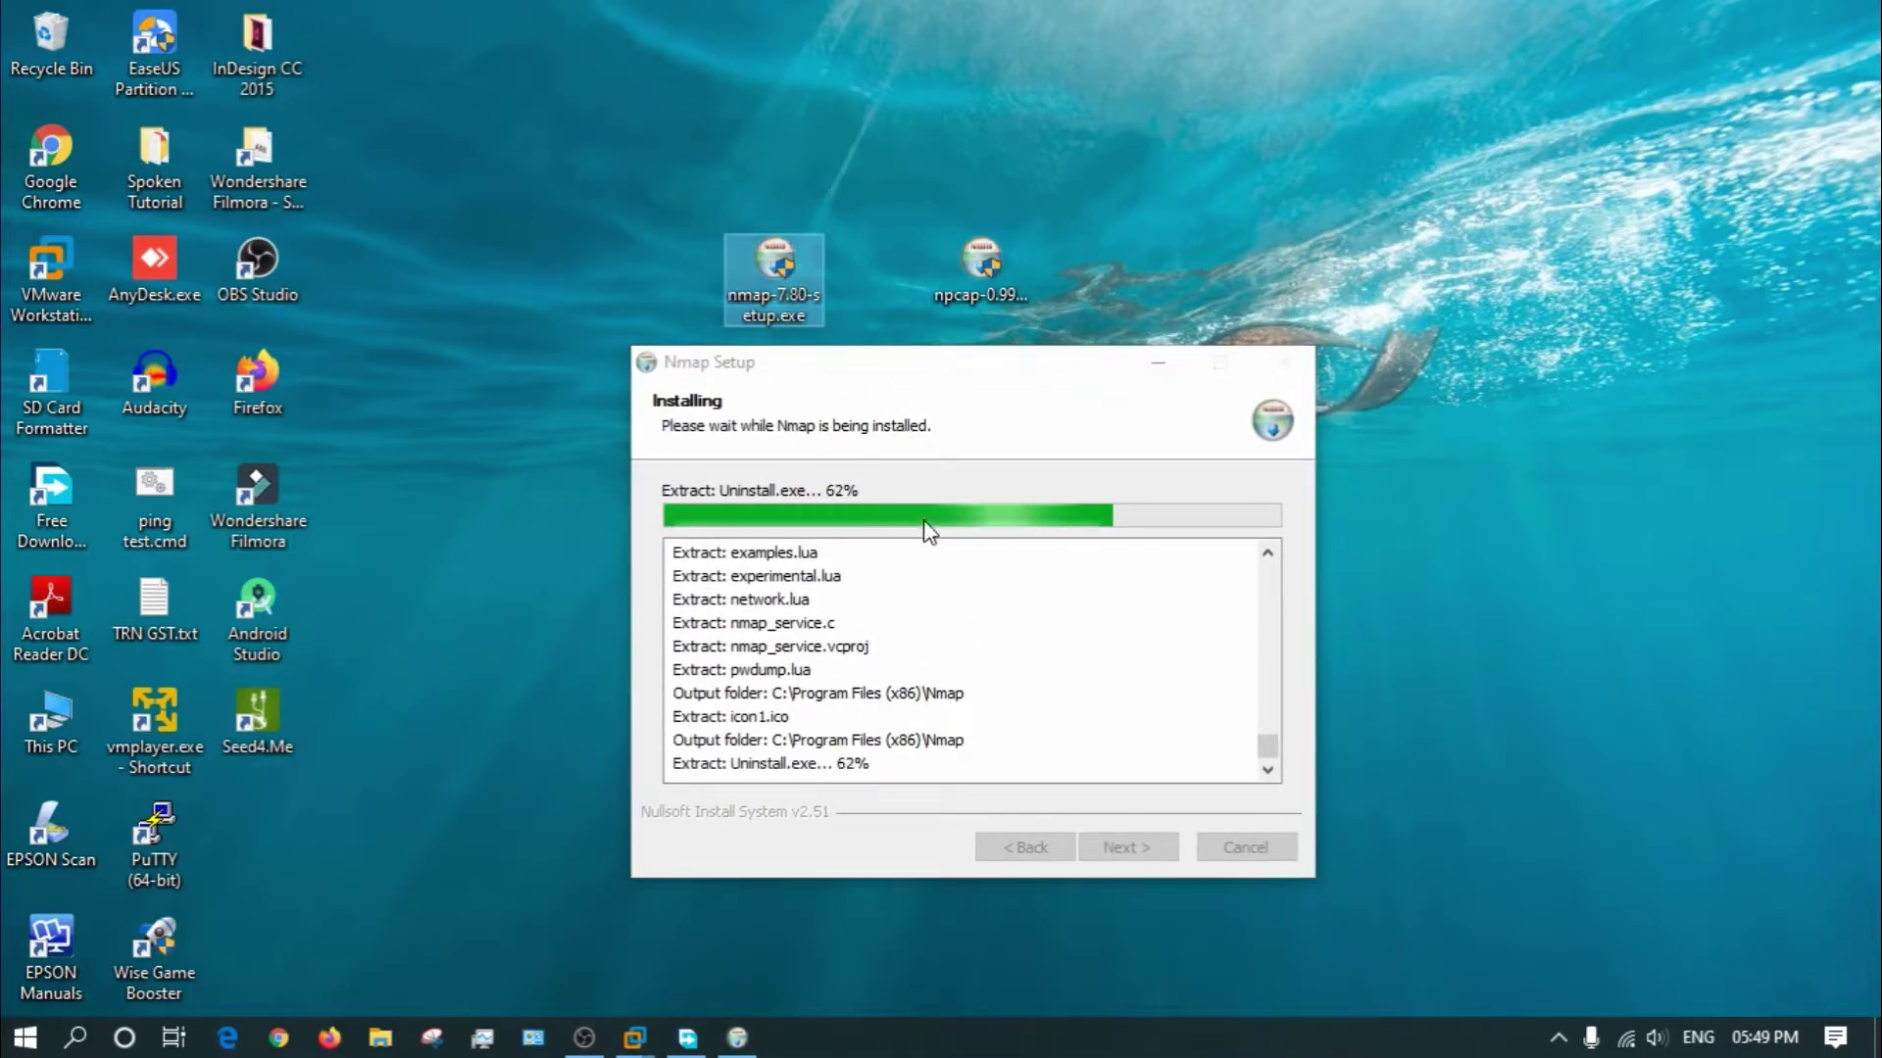
left_click(898, 417)
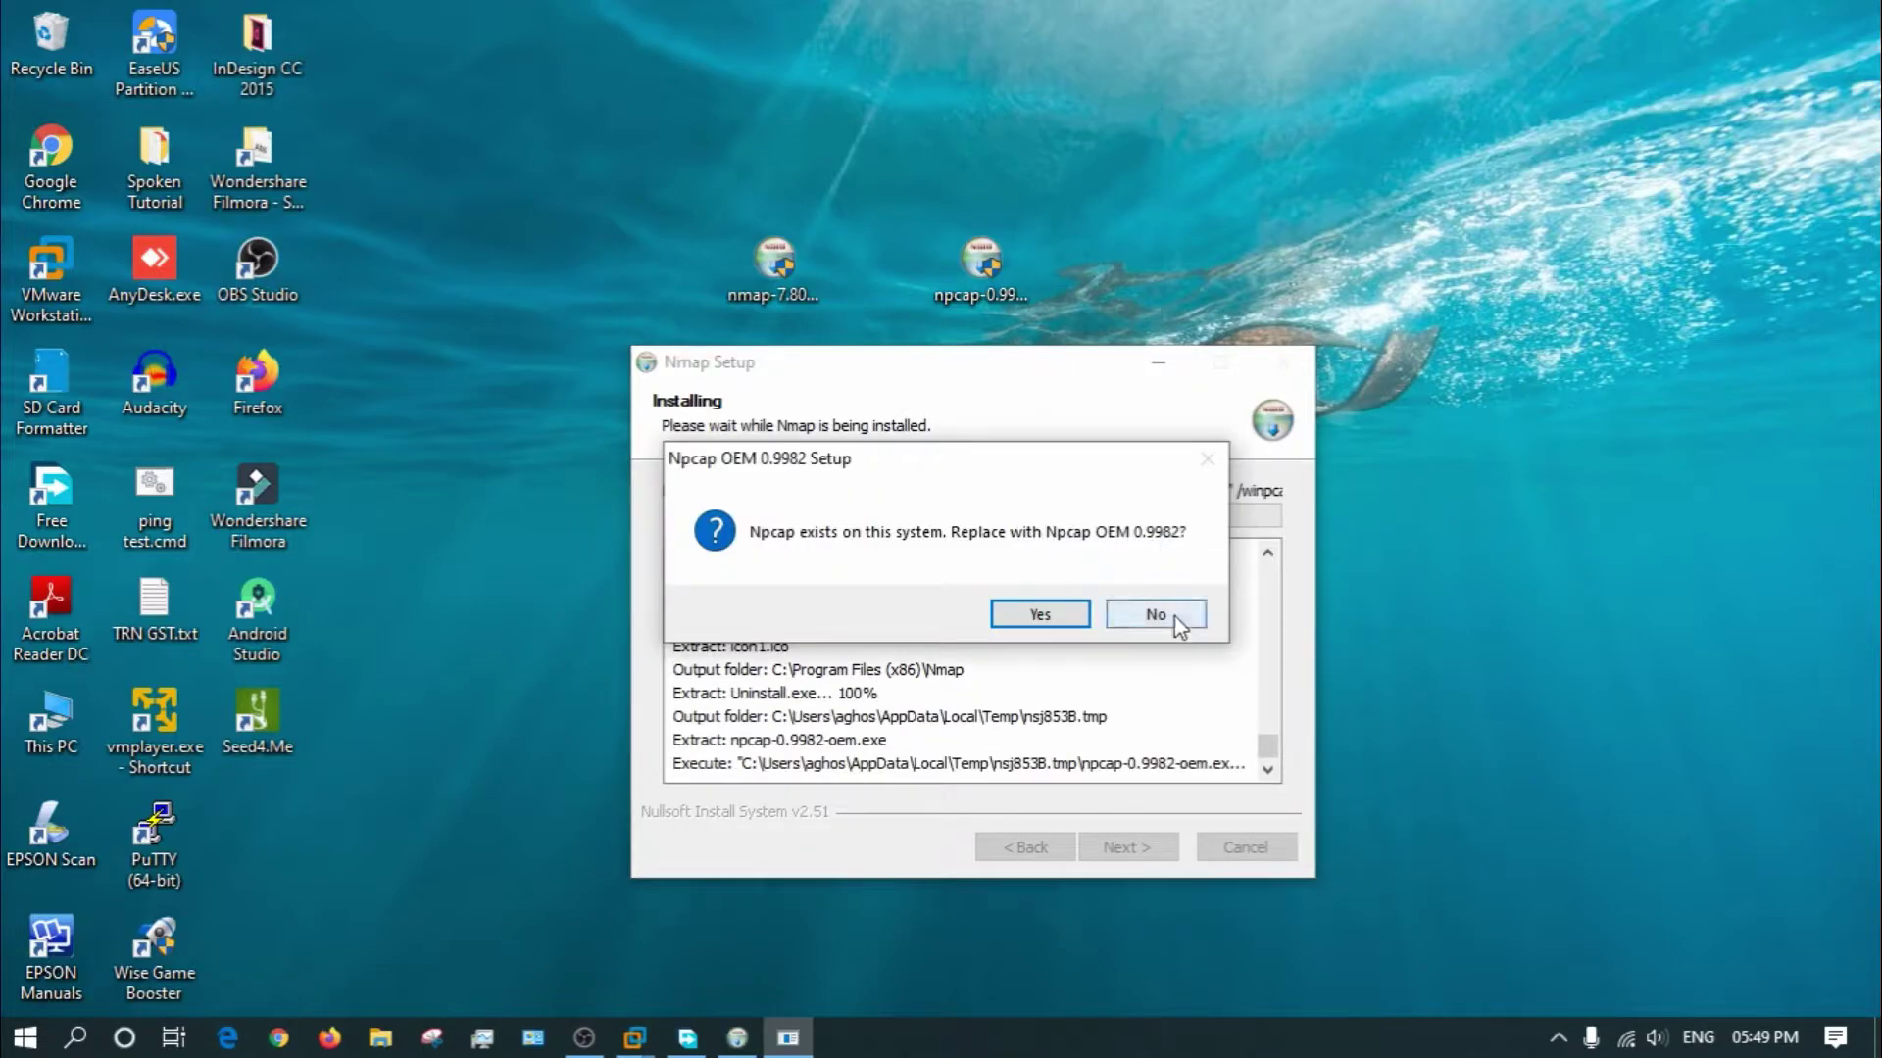
left_click(1173, 617)
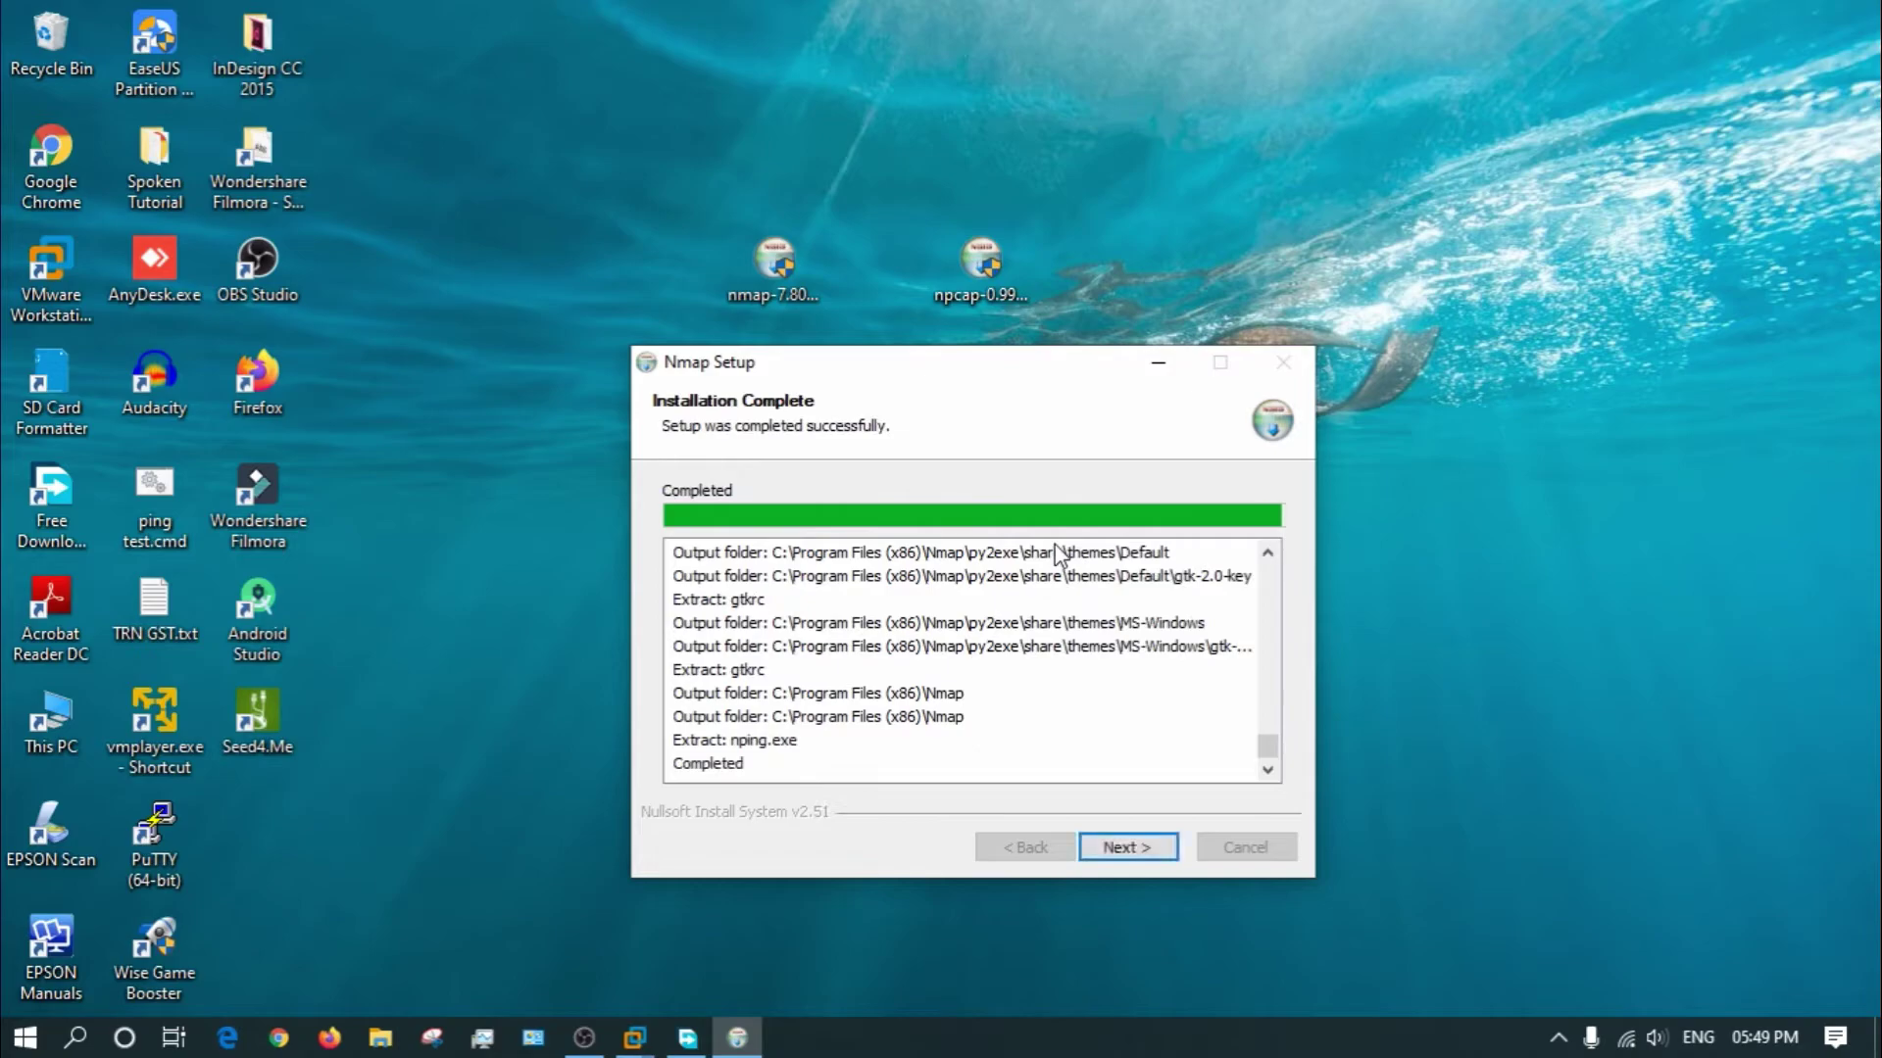
Complete the Nmap setup with a desktop icon shortcut and close the wizard.
left_click(979, 278)
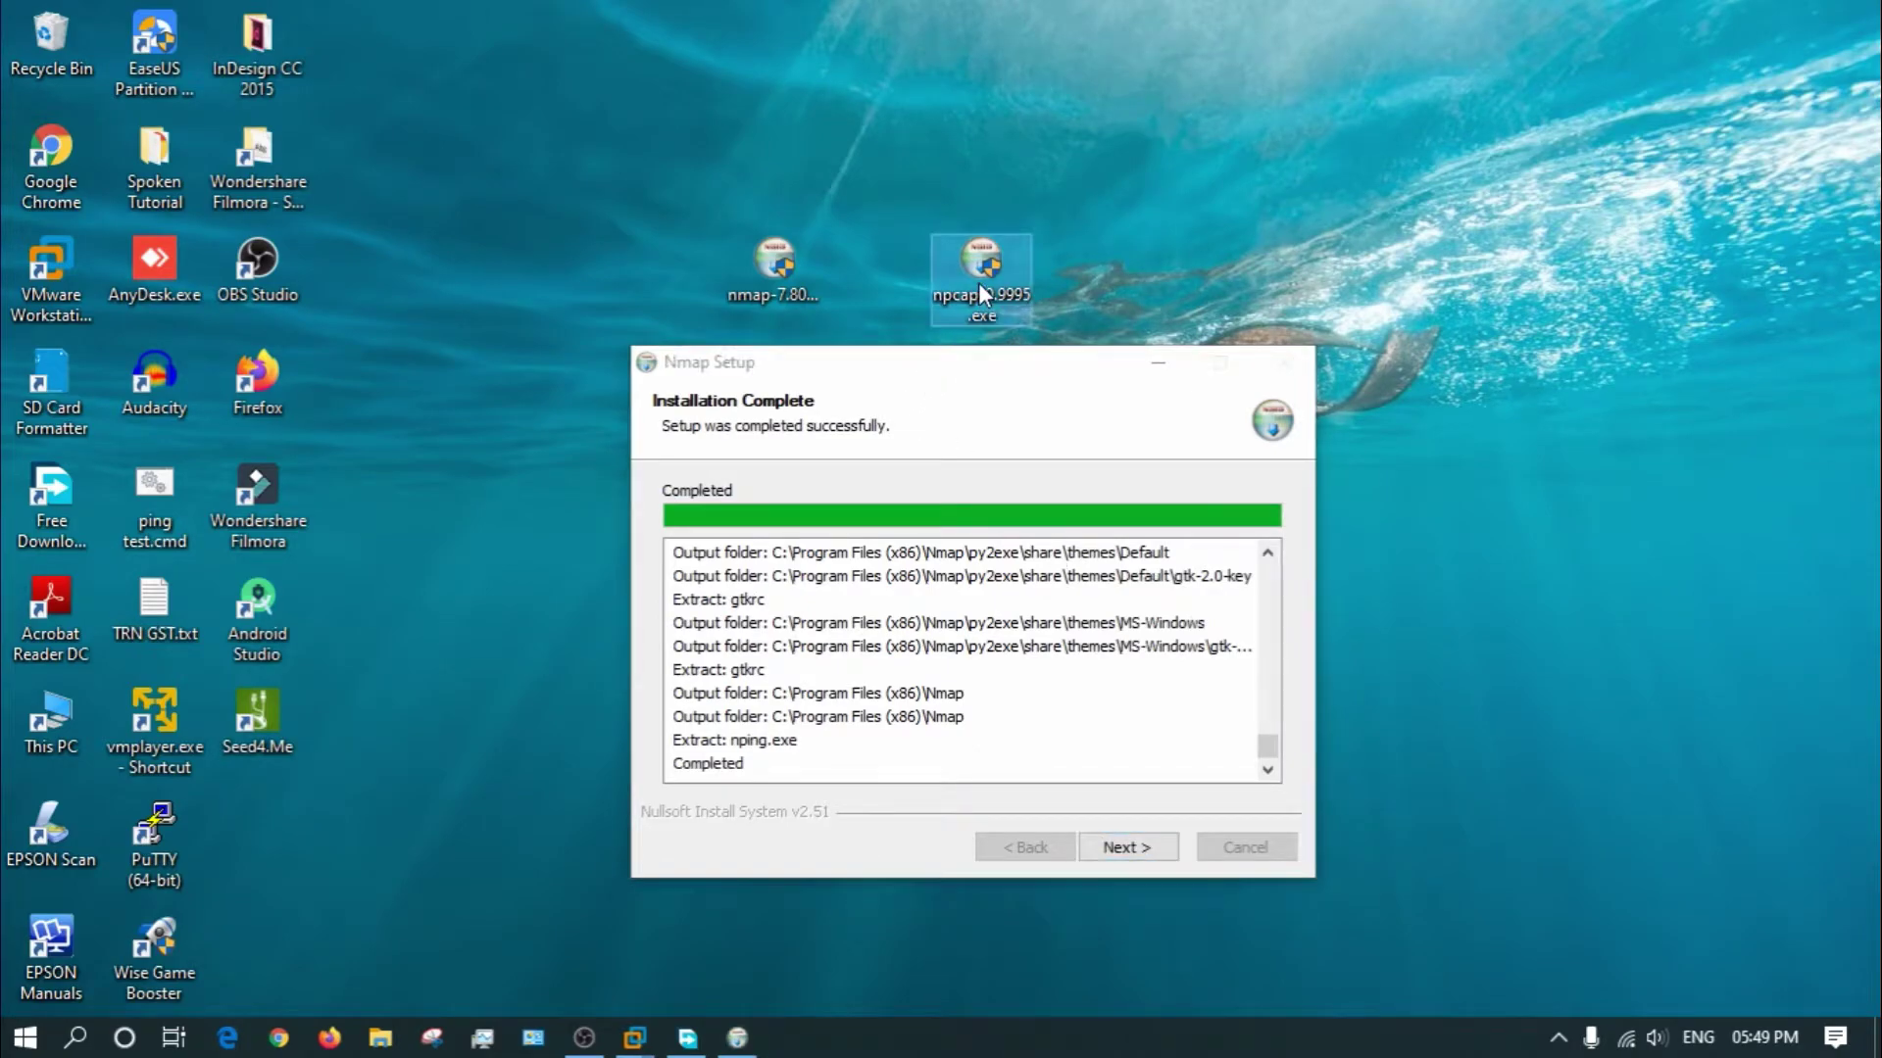
left_click(969, 405)
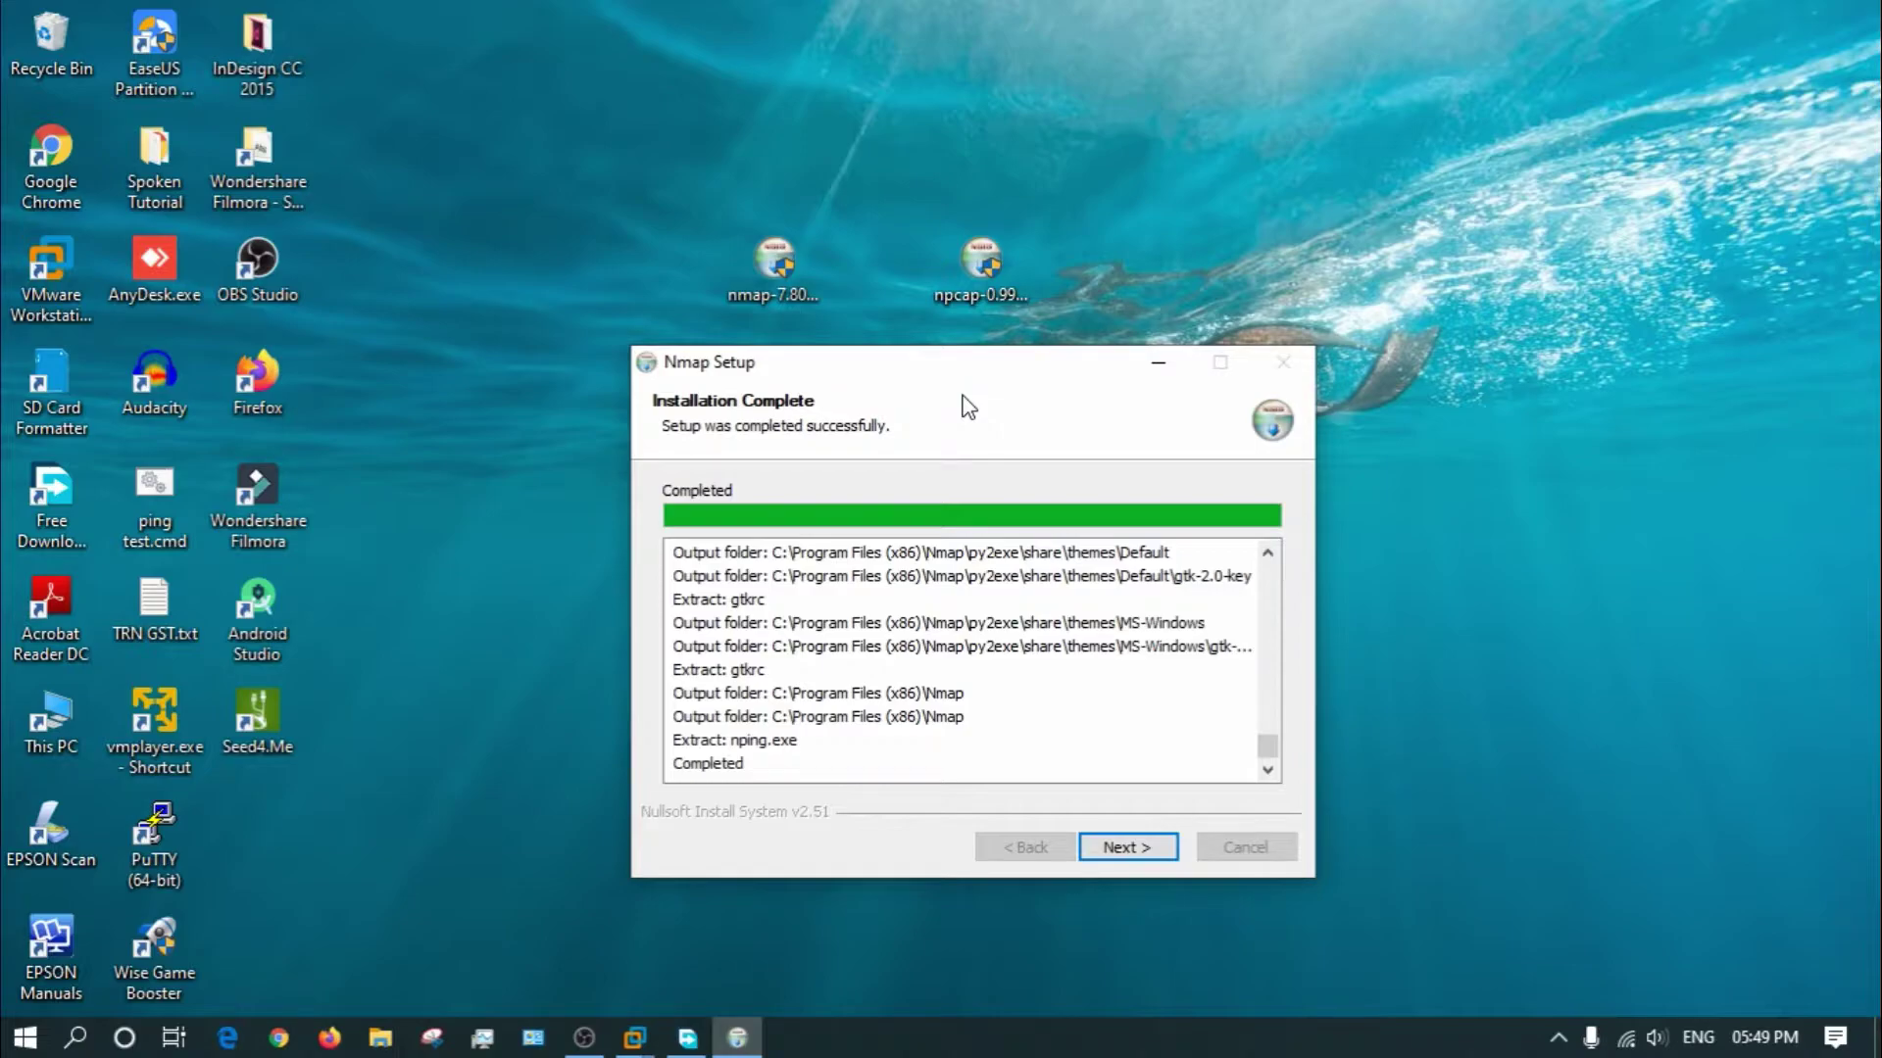
left_click(1145, 849)
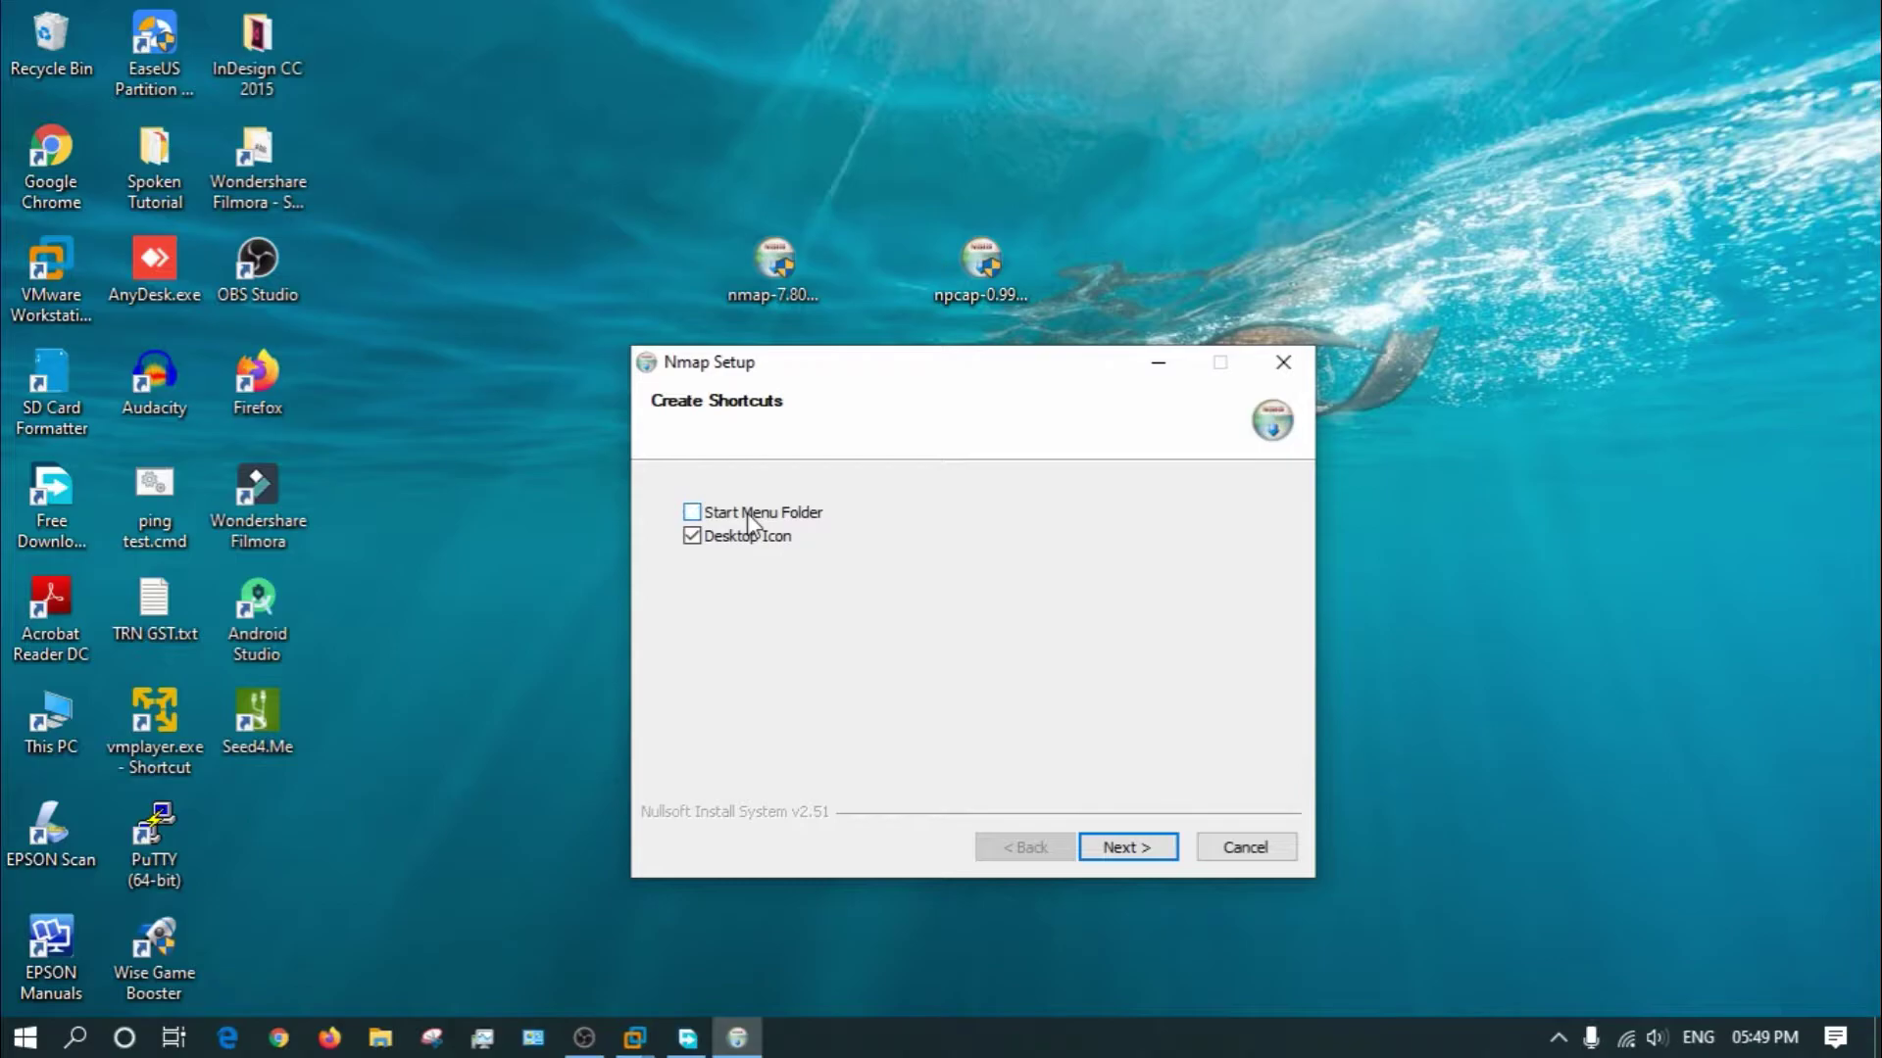
left_click(1125, 848)
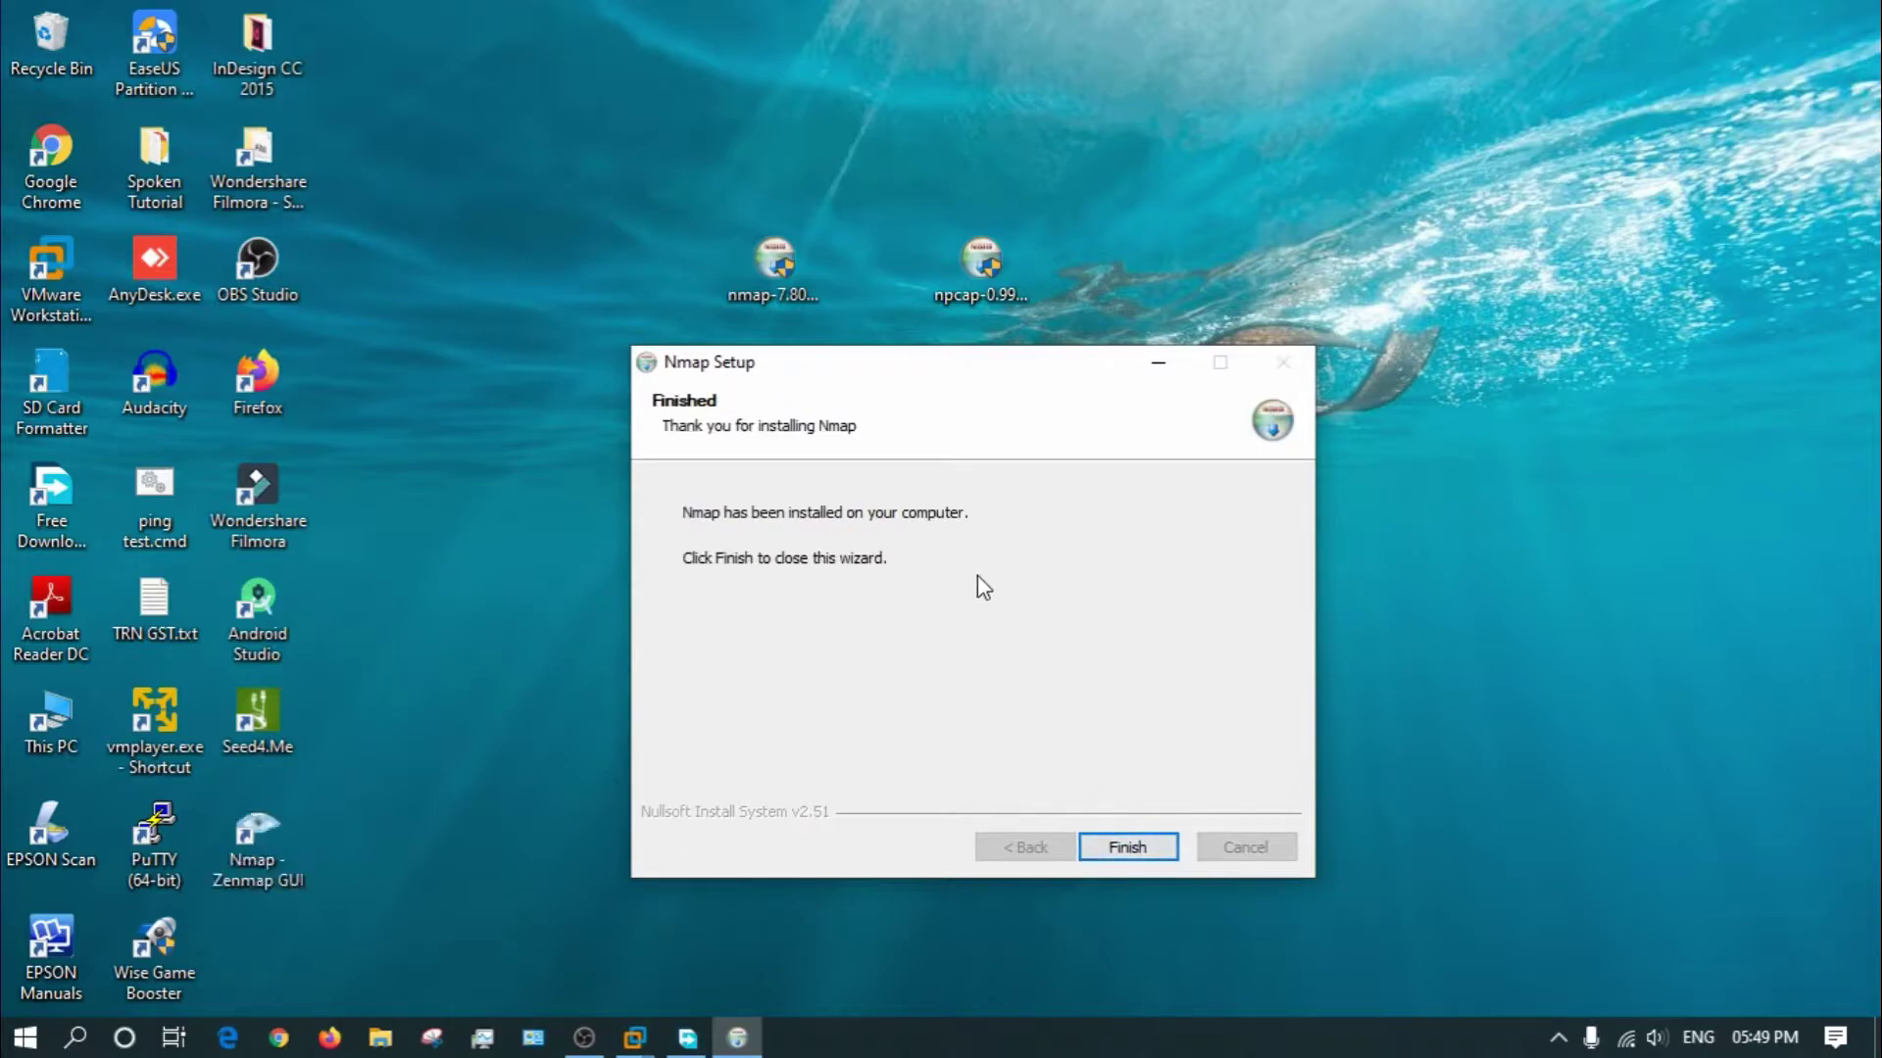
left_click(1129, 849)
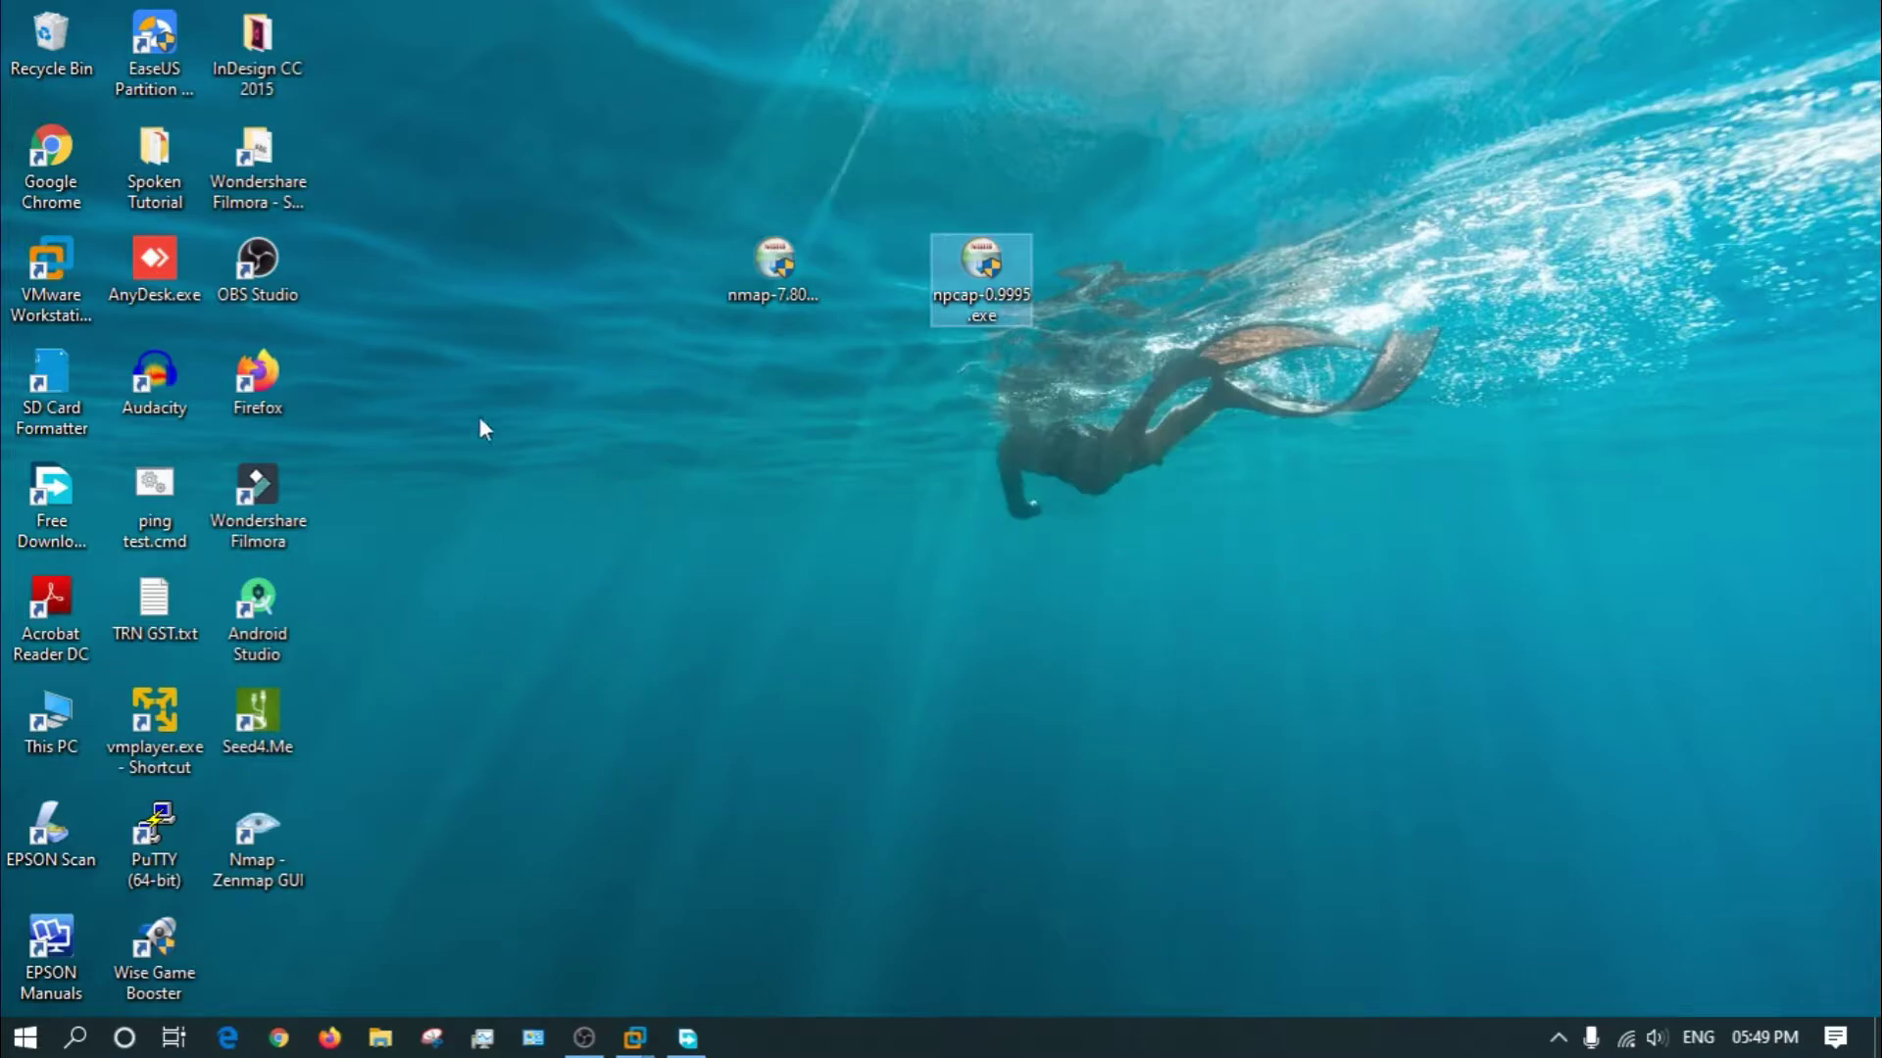
Move the Nmap - Zenmap GUI desktop shortcut below the npcap installer and launch Zenmap from it.
right_click(482, 429)
right_click(546, 496)
left_click(625, 574)
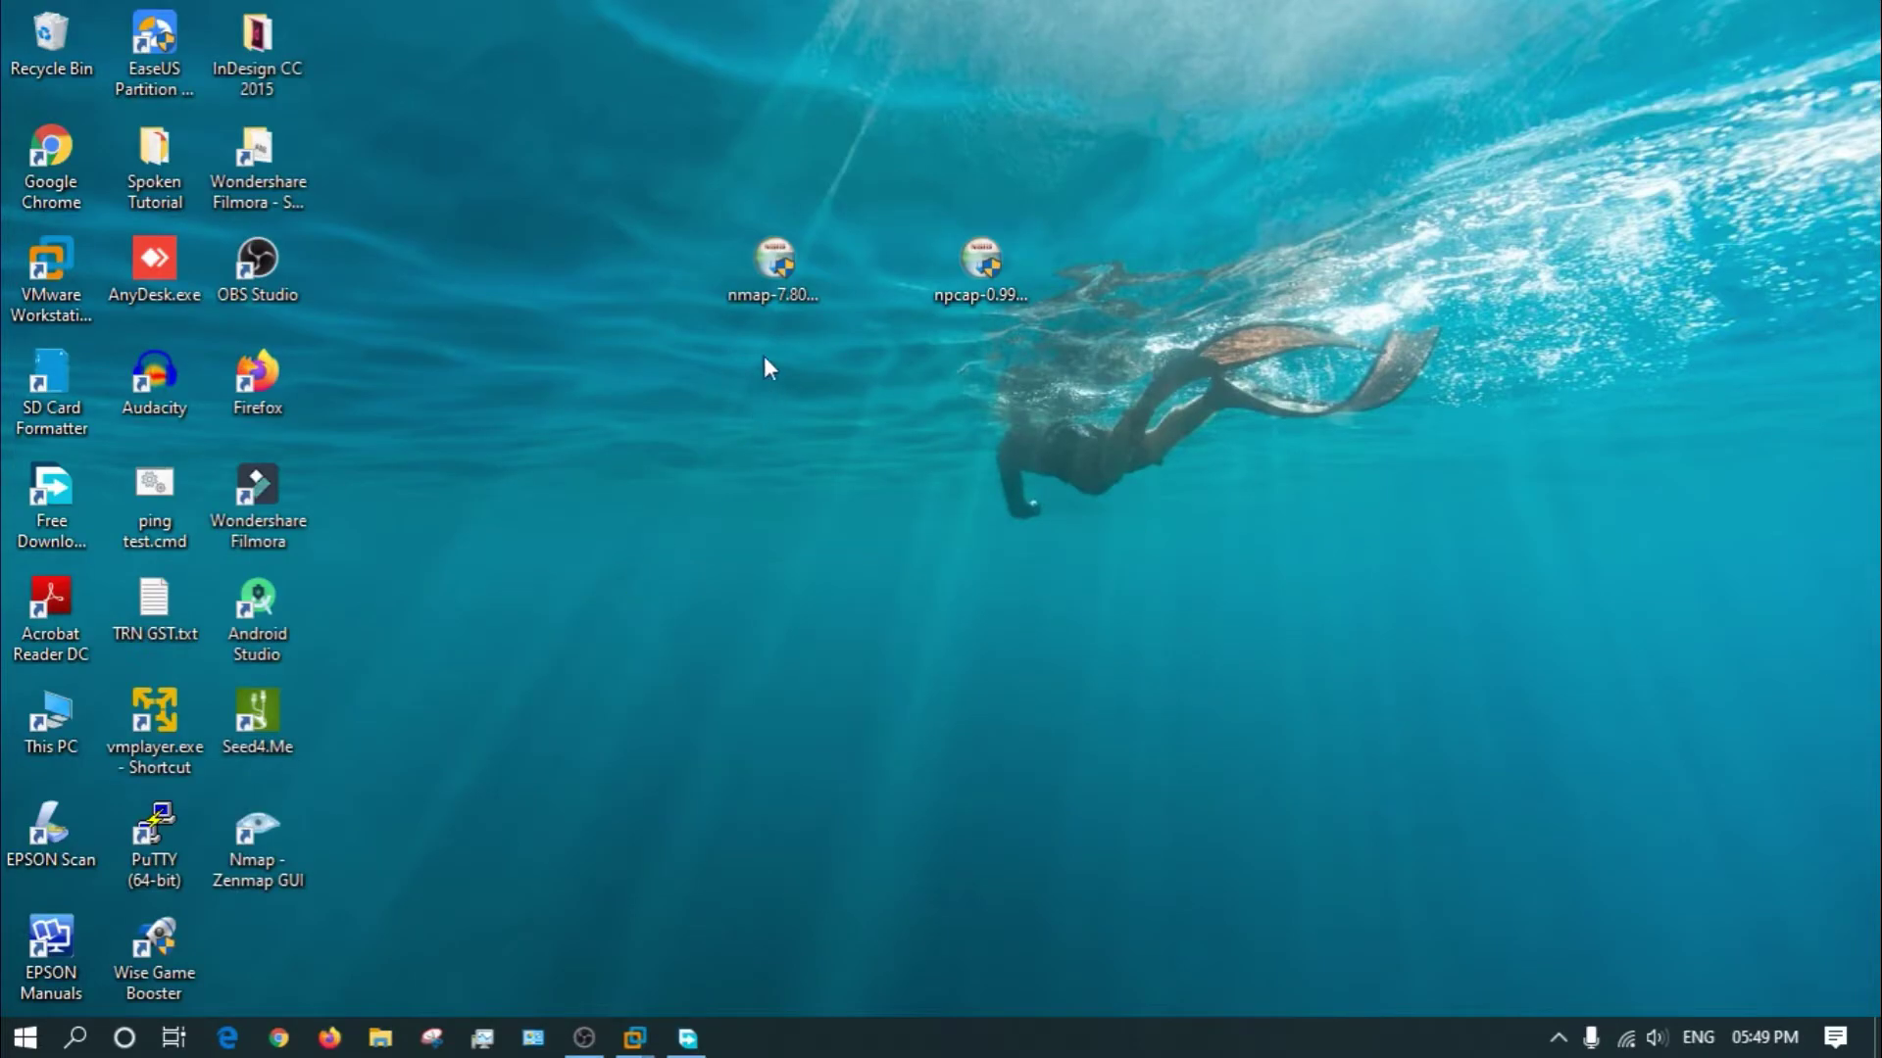
left_click(774, 263)
left_click_drag(300, 851, 984, 472)
right_click(1038, 382)
left_click(1068, 466)
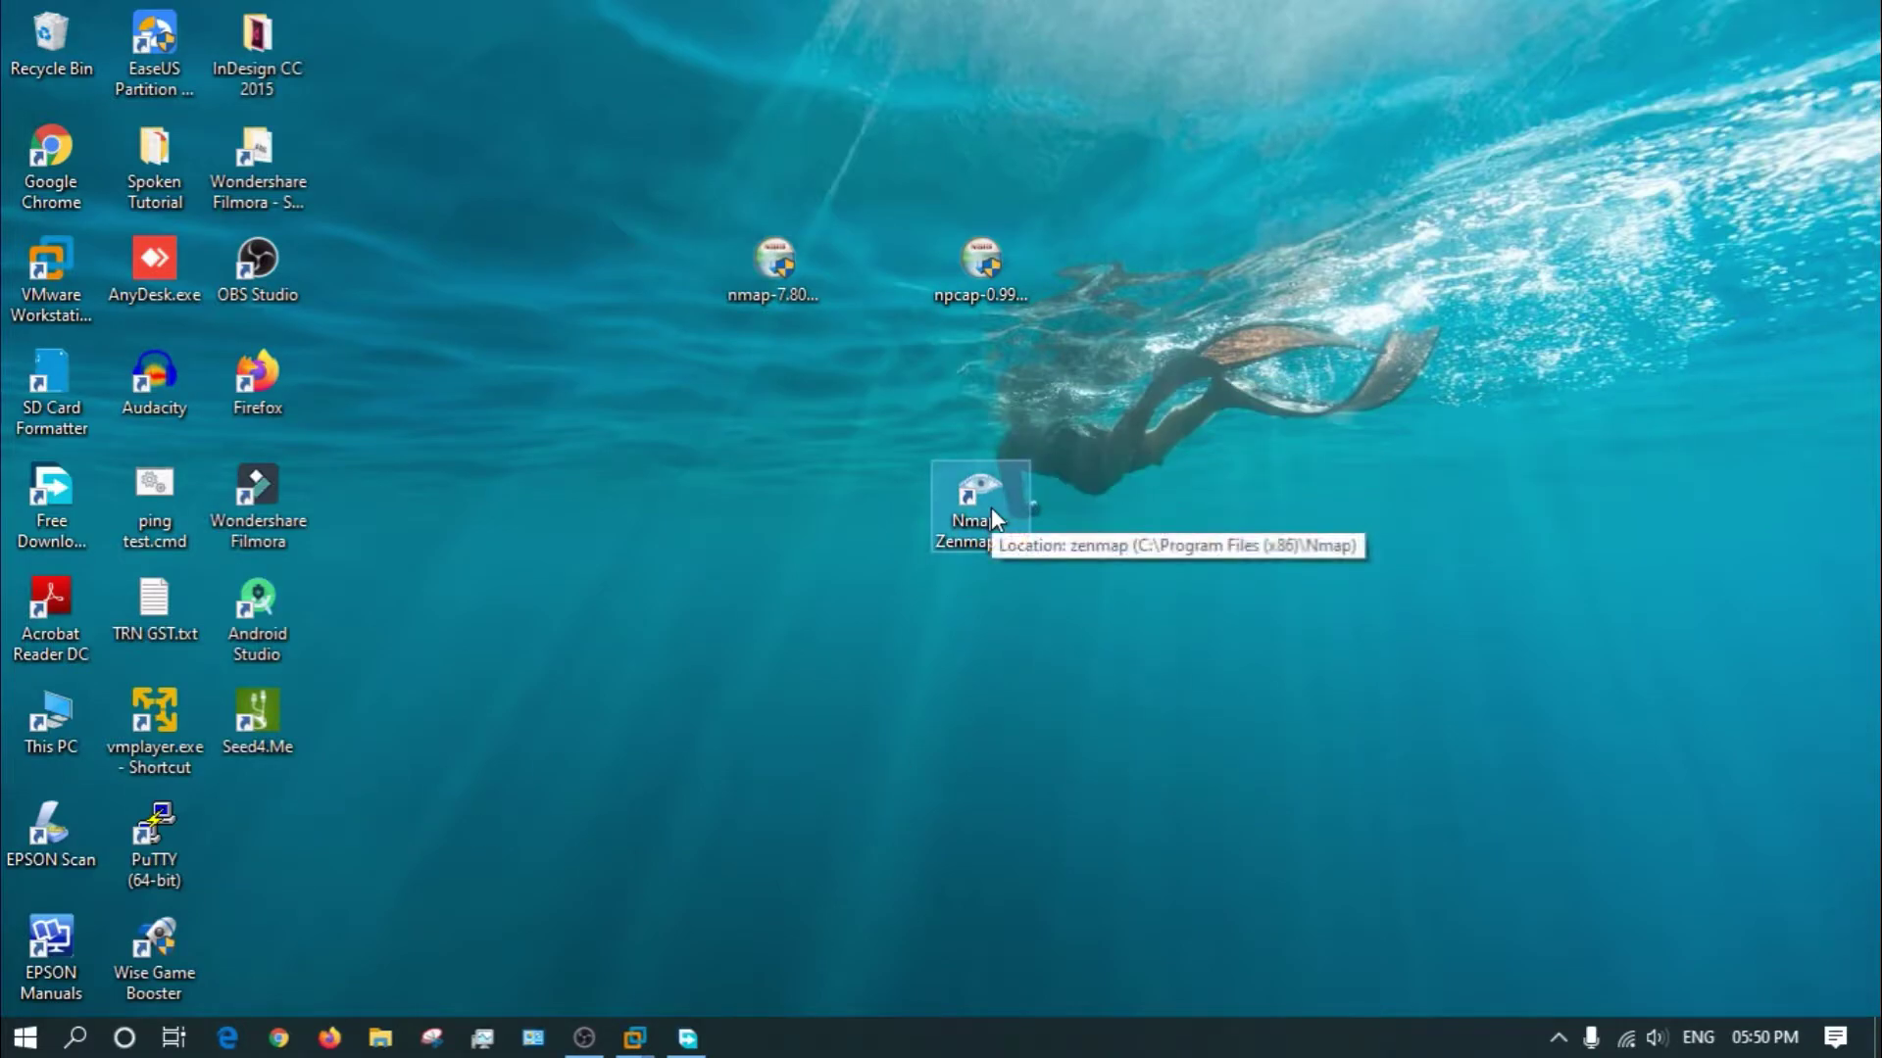
right_click(991, 512)
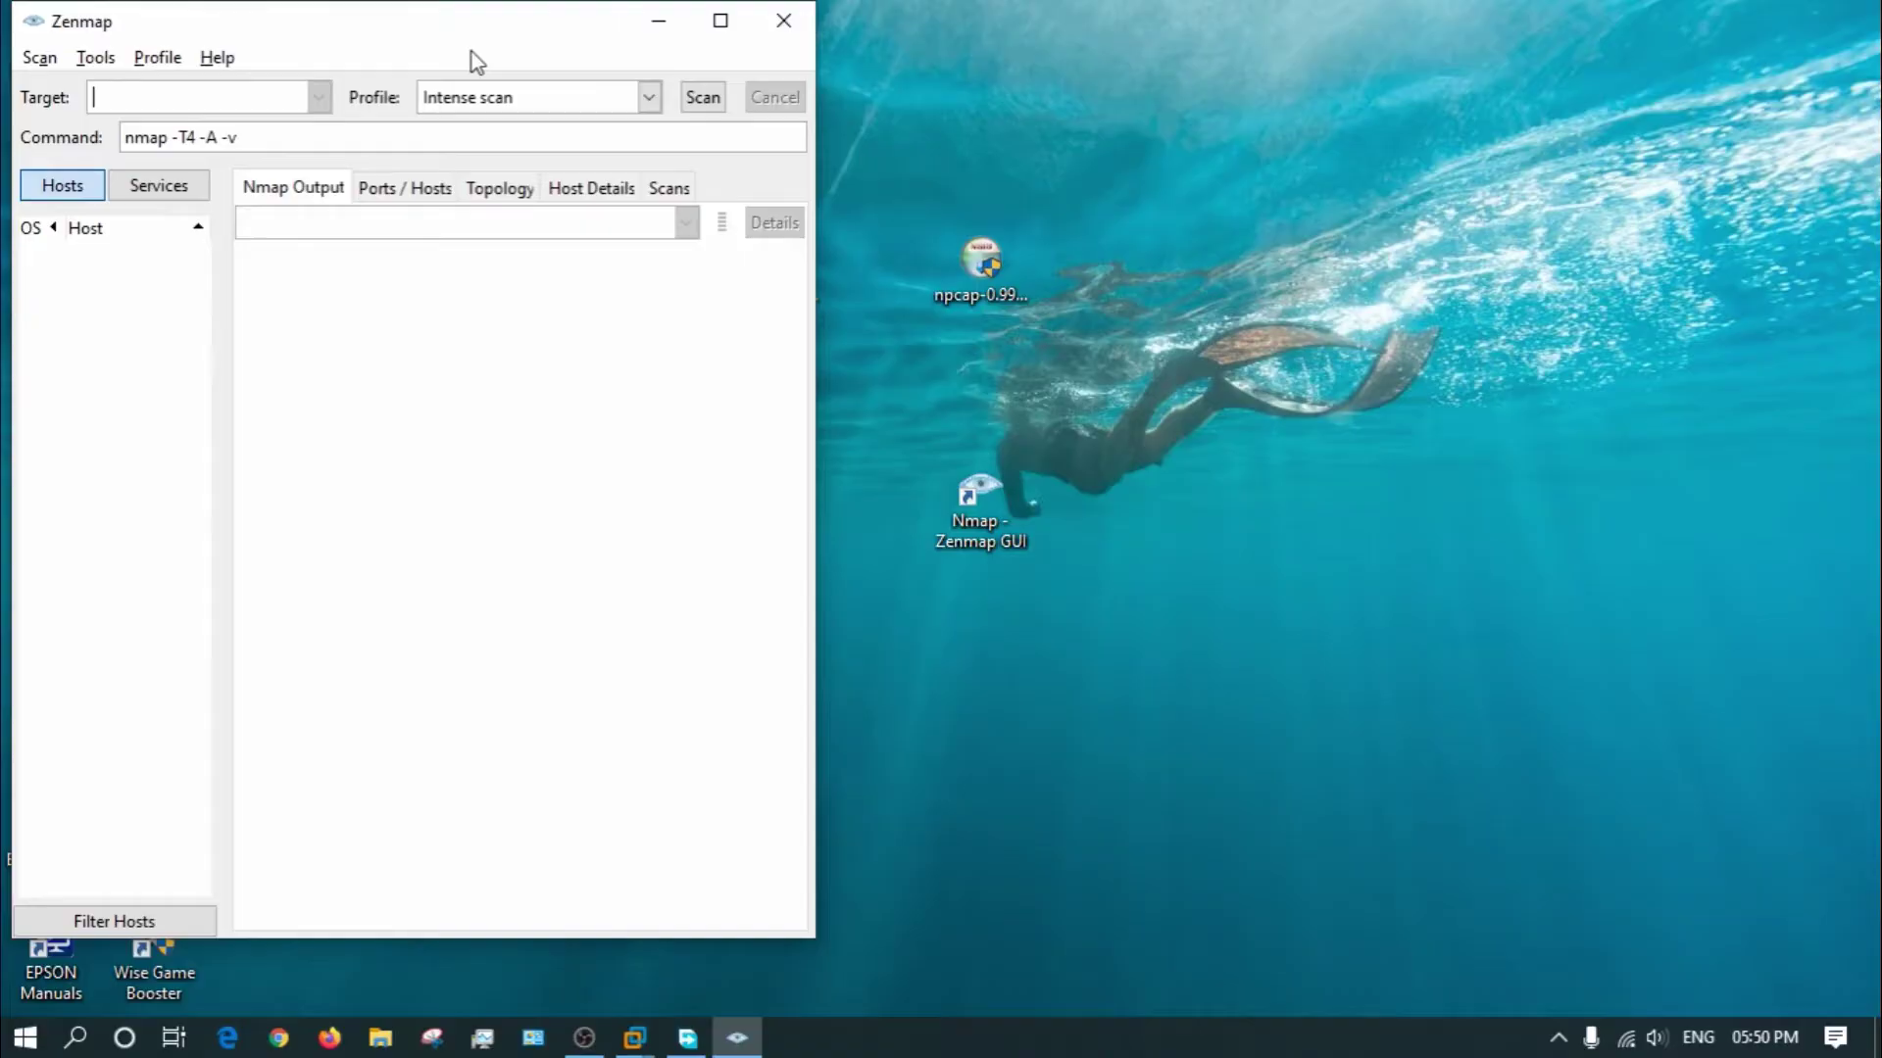
left_click_drag(472, 51, 838, 63)
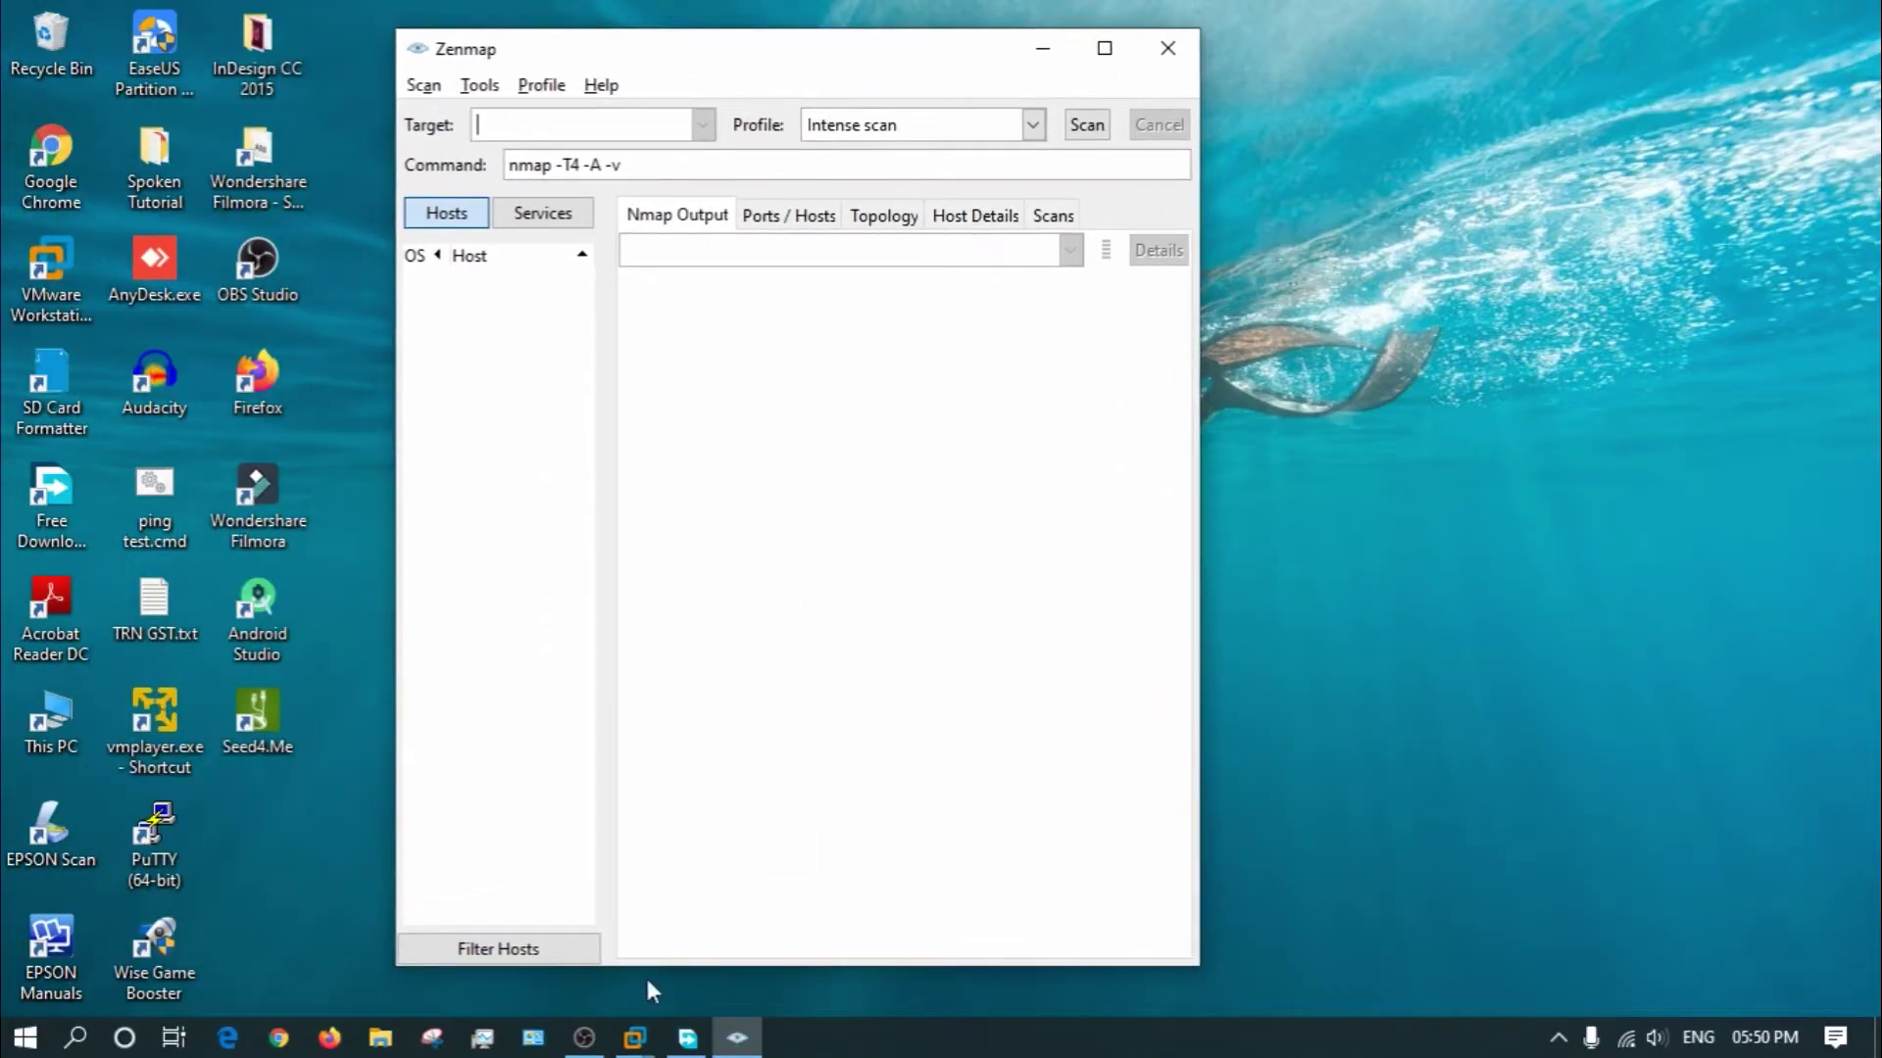
Switch to the Metasploitable2-Linux virtual machine in VMware Workstation and read its eth0 IP address from the ifconfig output.
mouse_move(659, 1052)
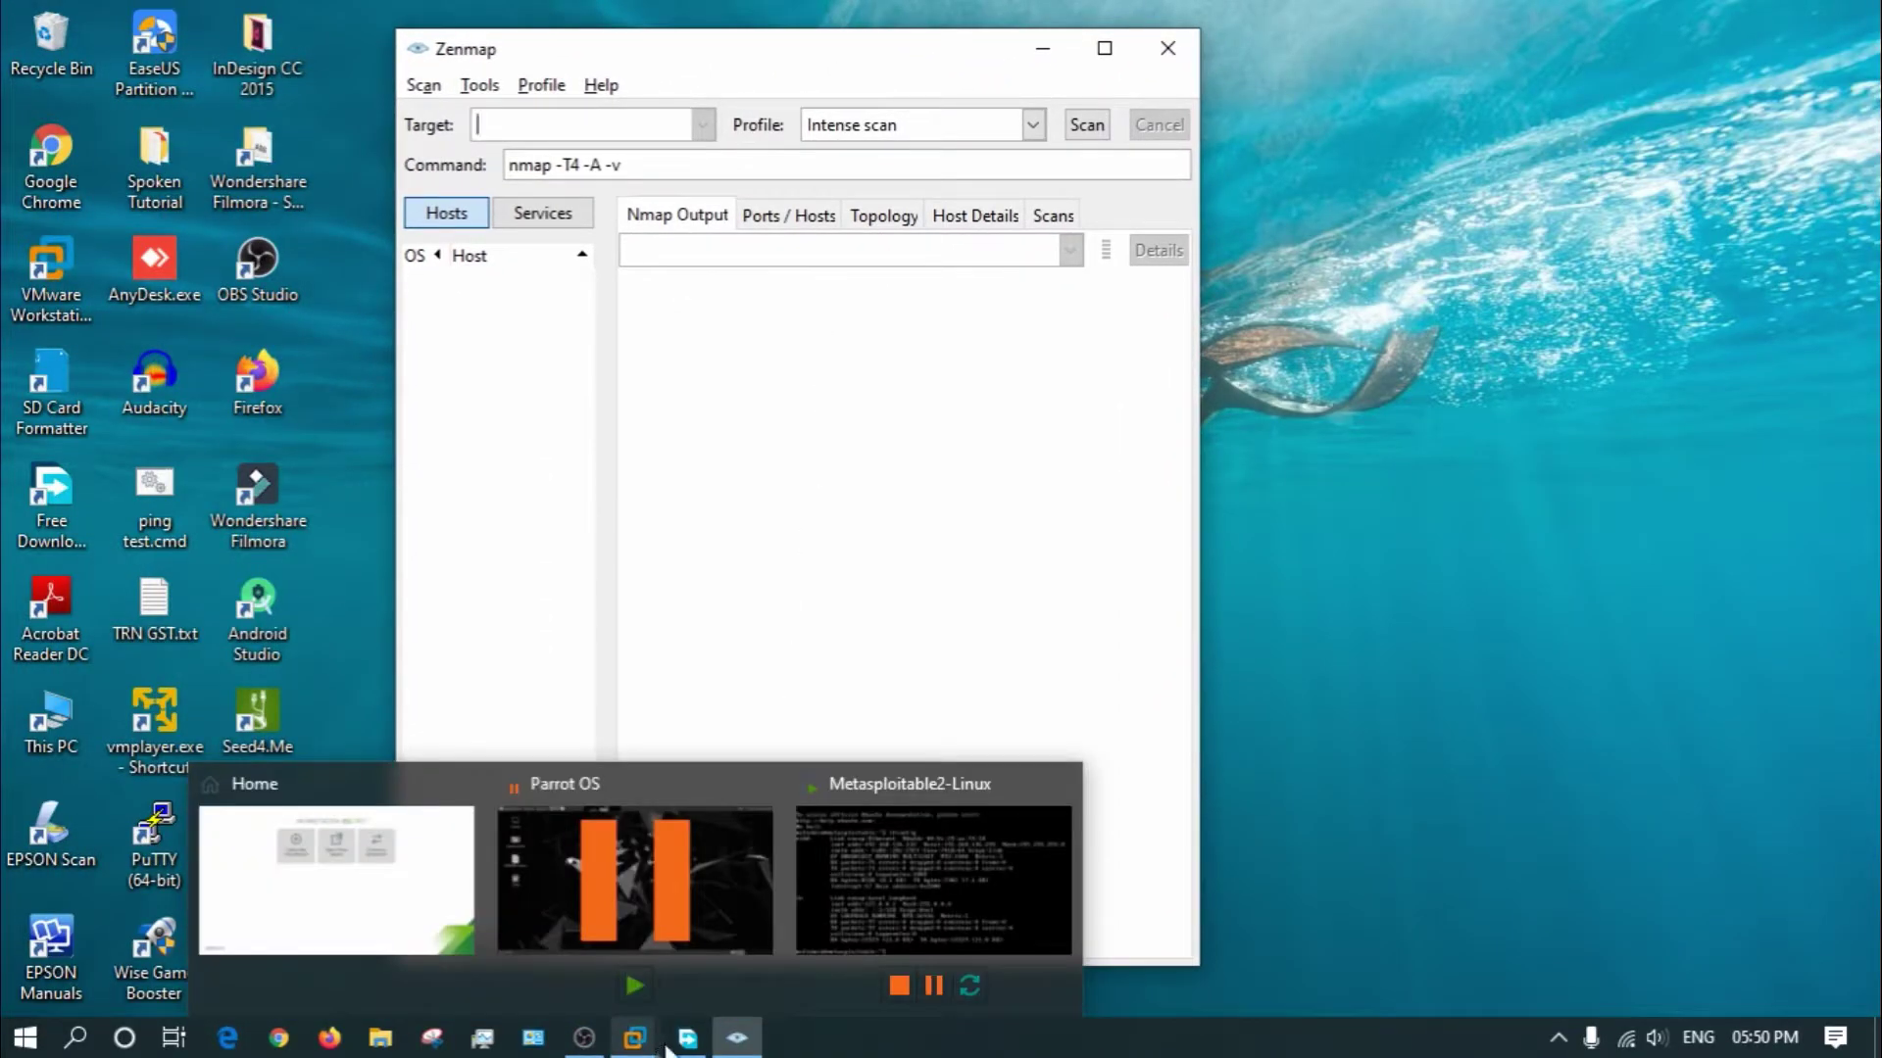
left_click(870, 879)
left_click(823, 307)
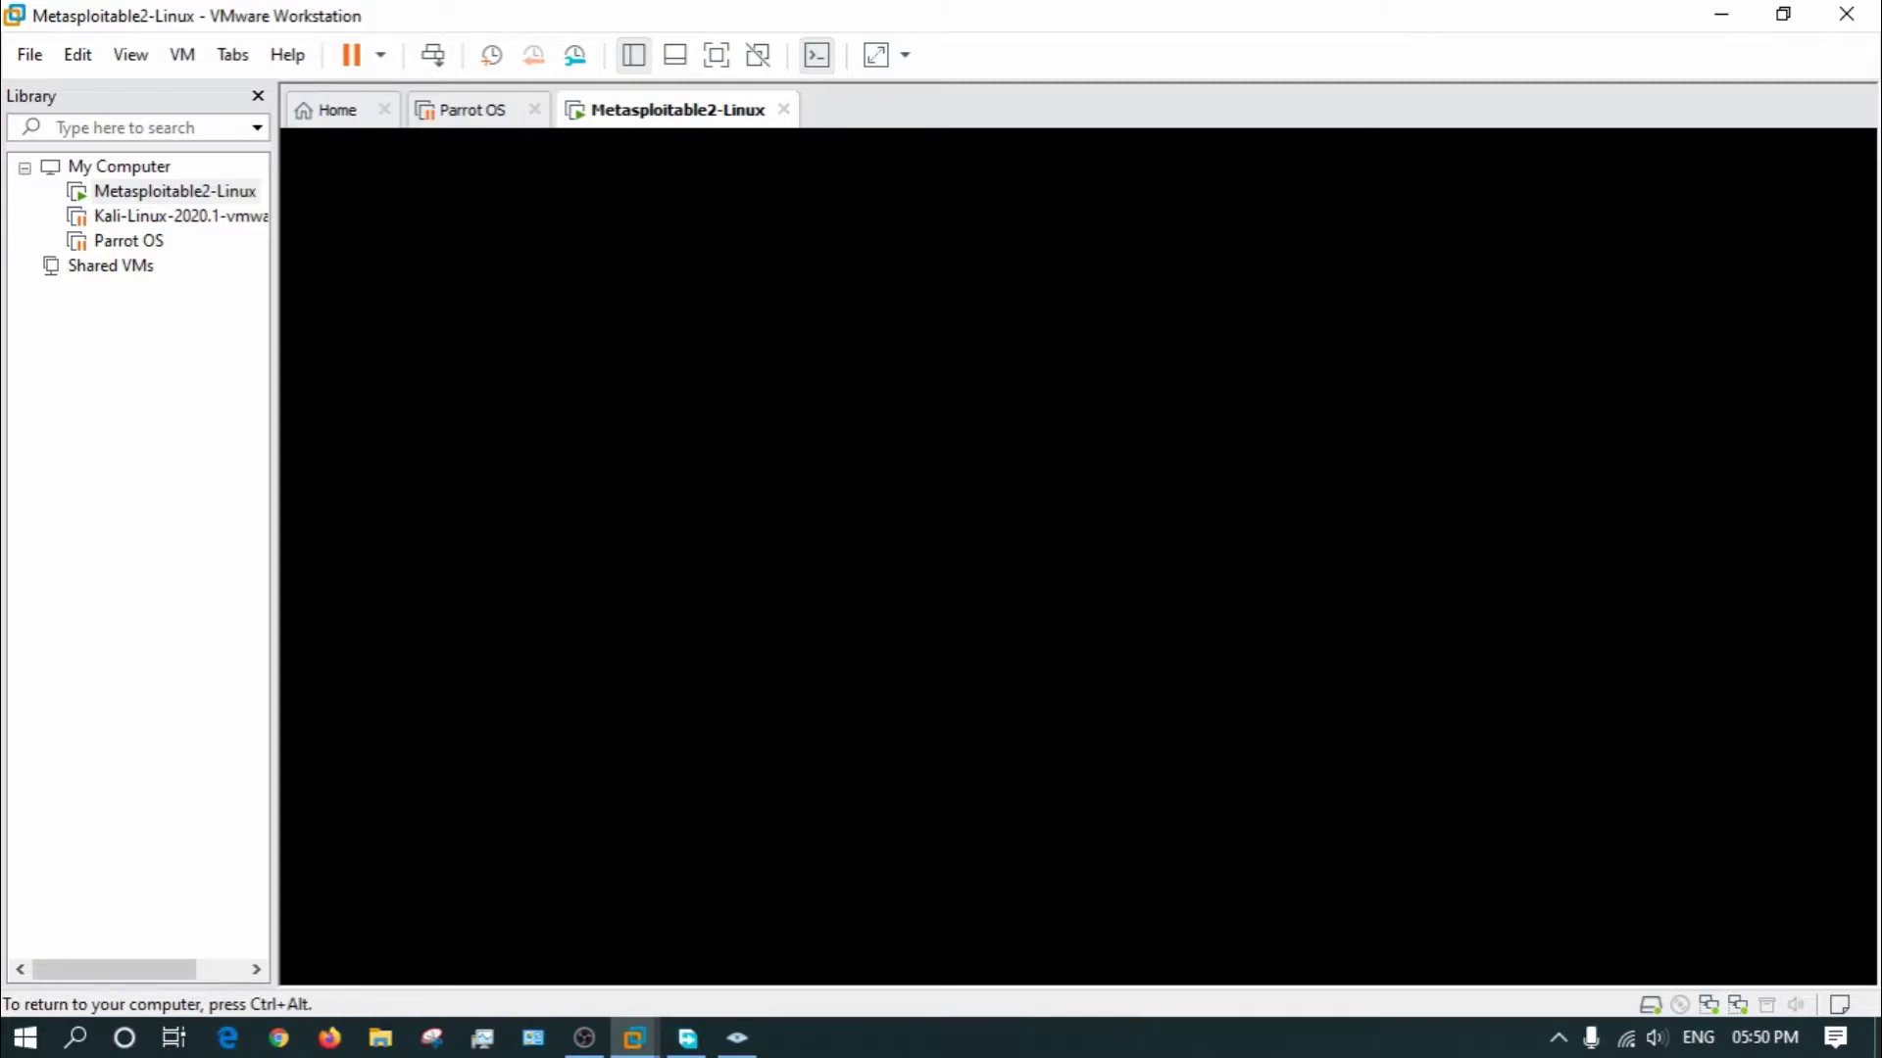
key("space")
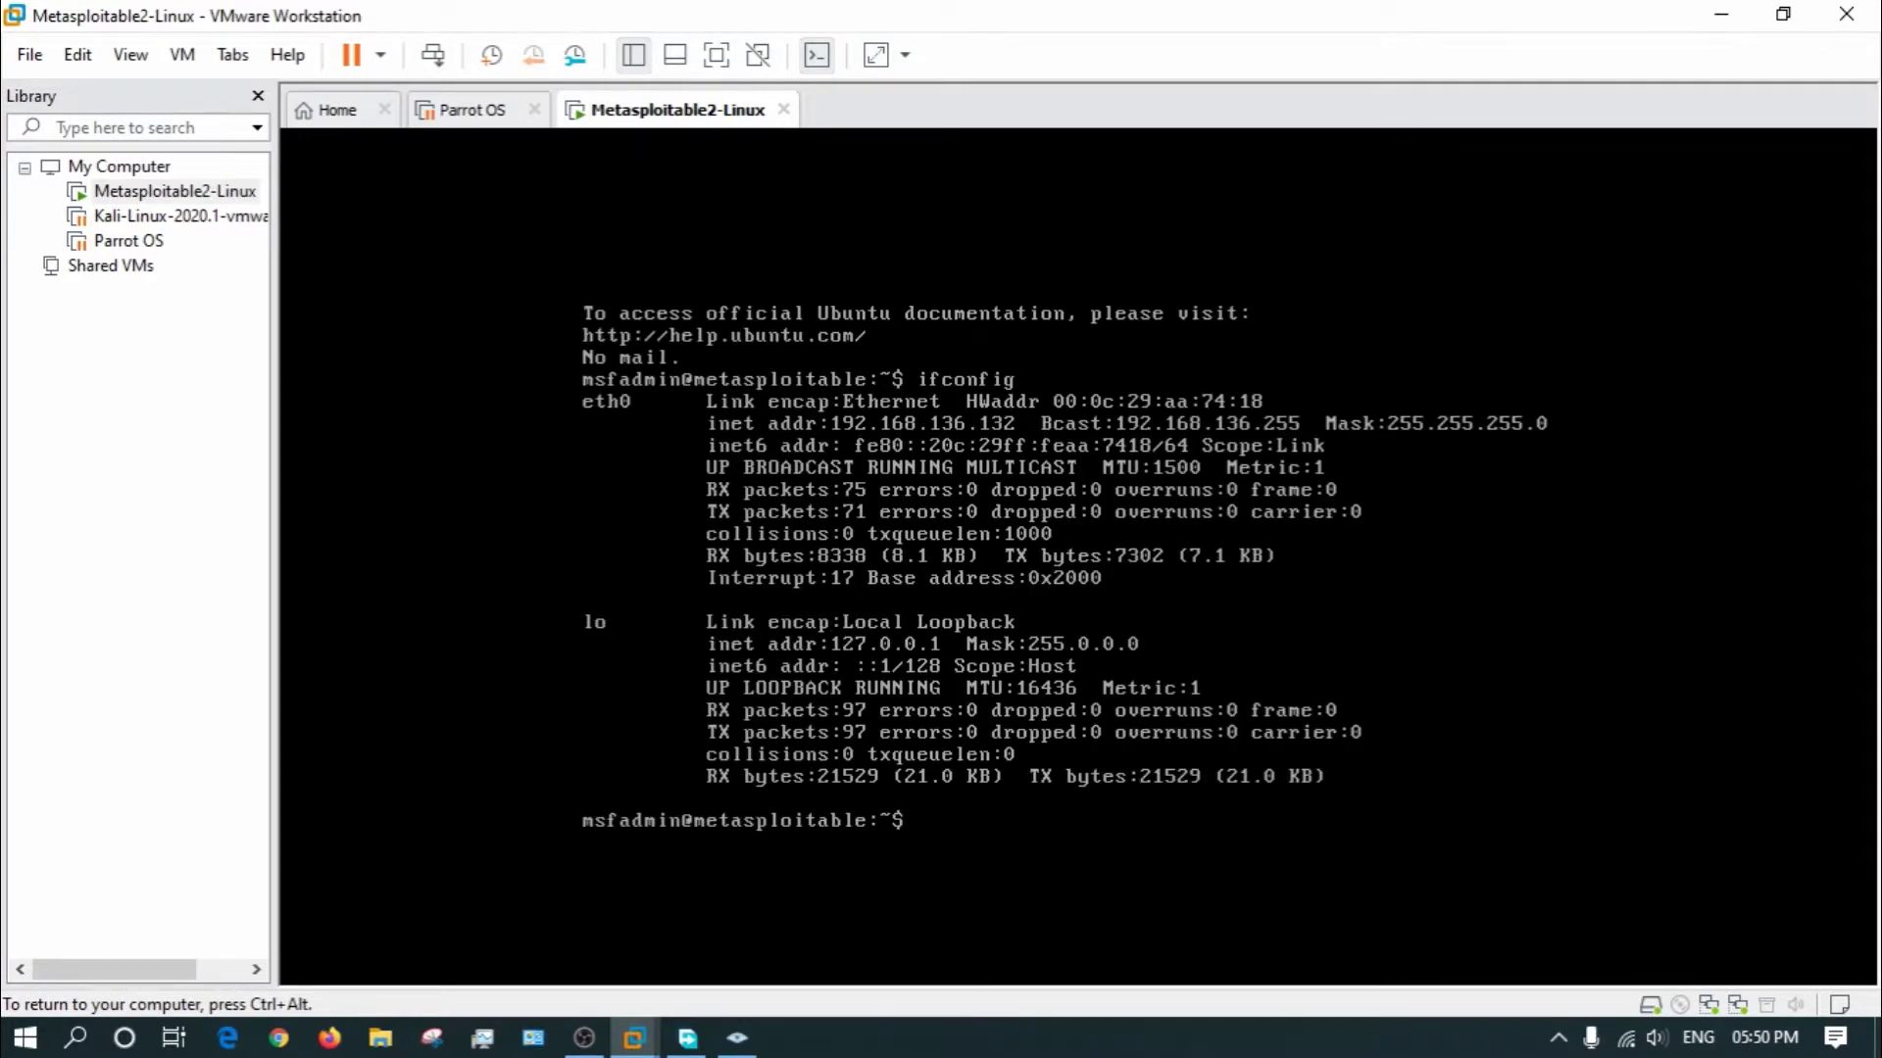
key("ctrl+alt")
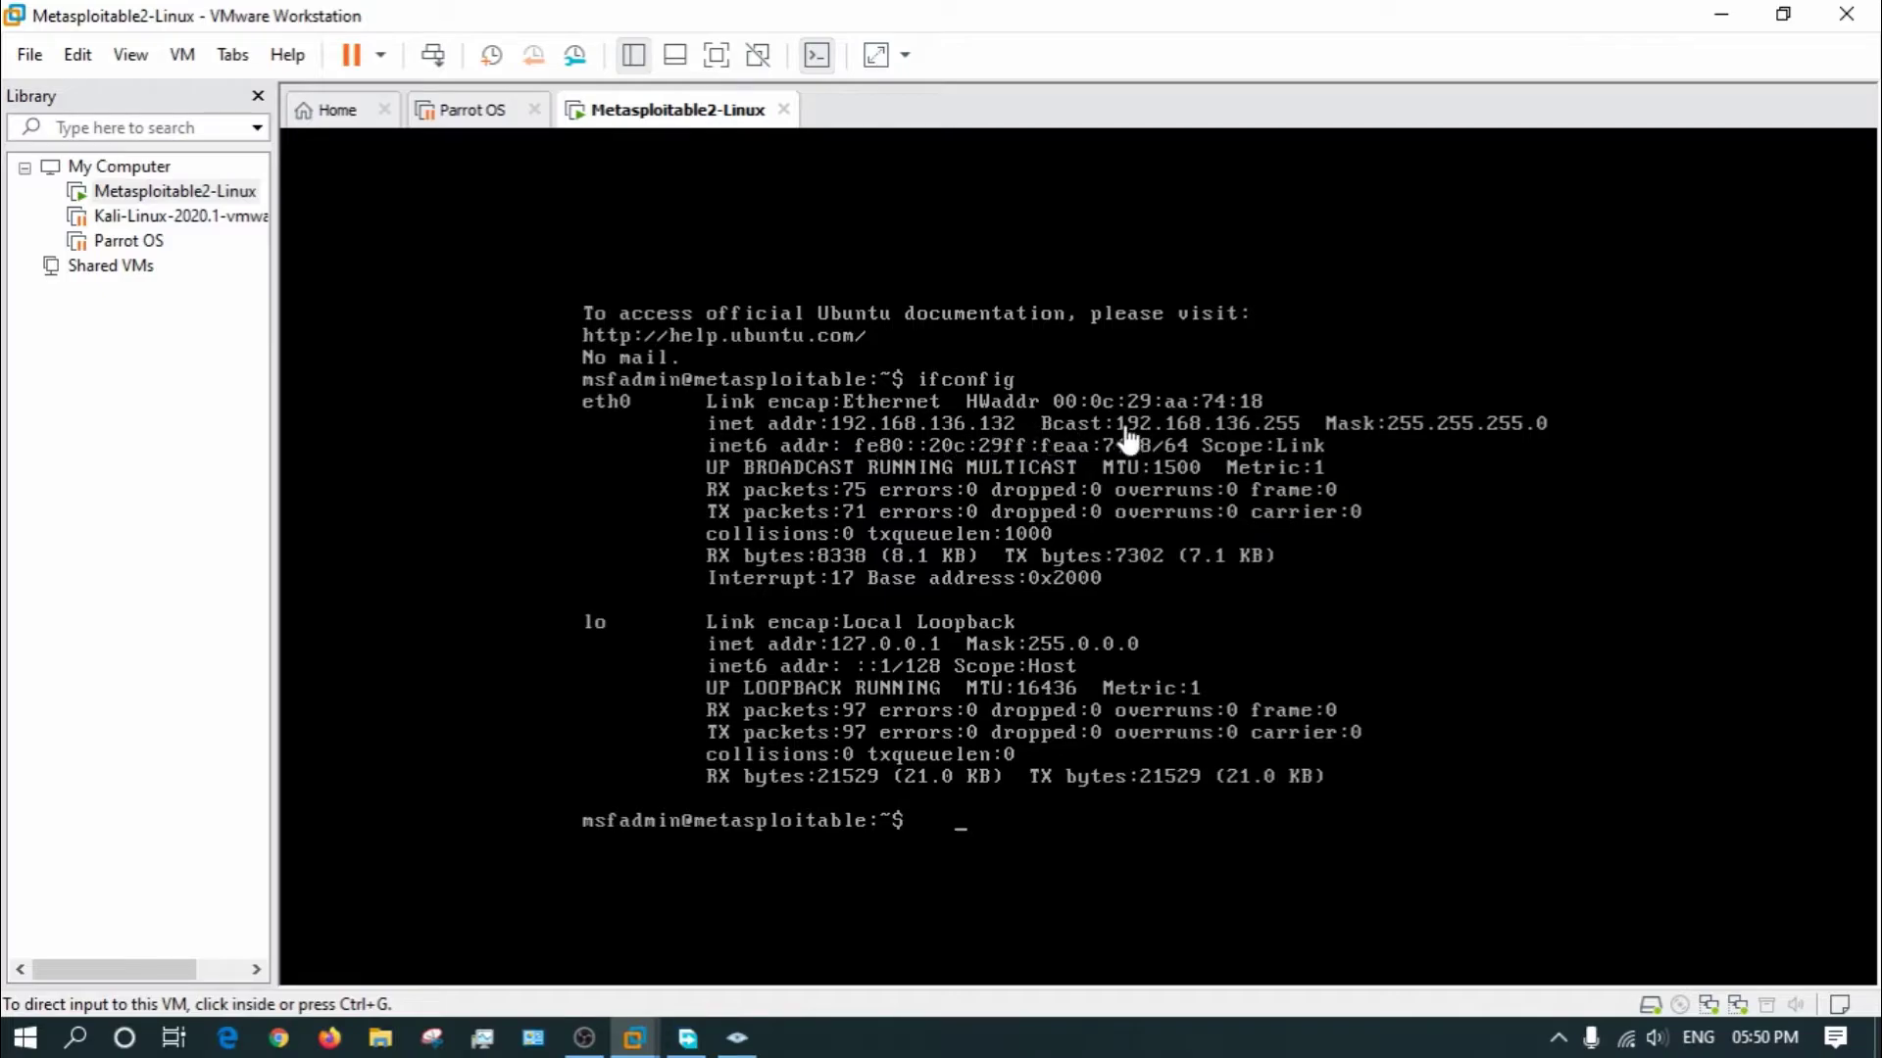
left_click(1711, 22)
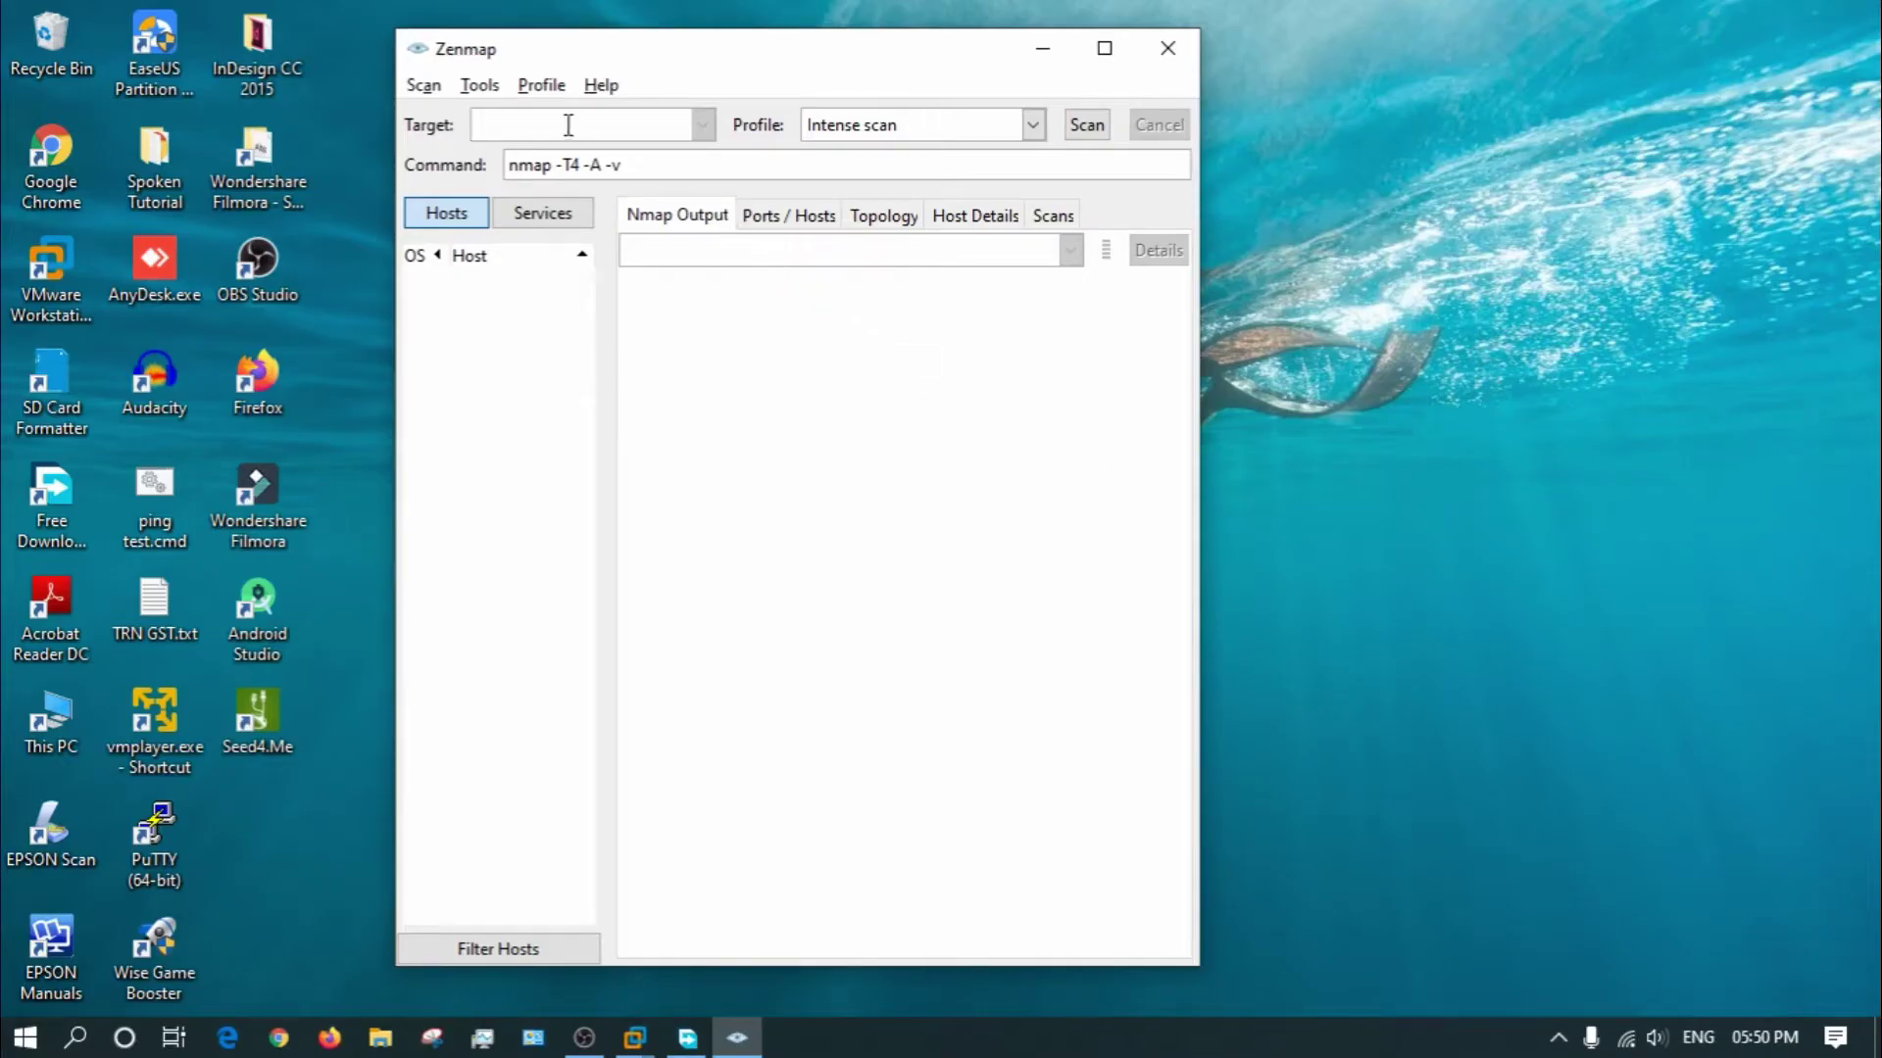
Enter 192.168.136.132 as the scan target in Zenmap.
type("192.168")
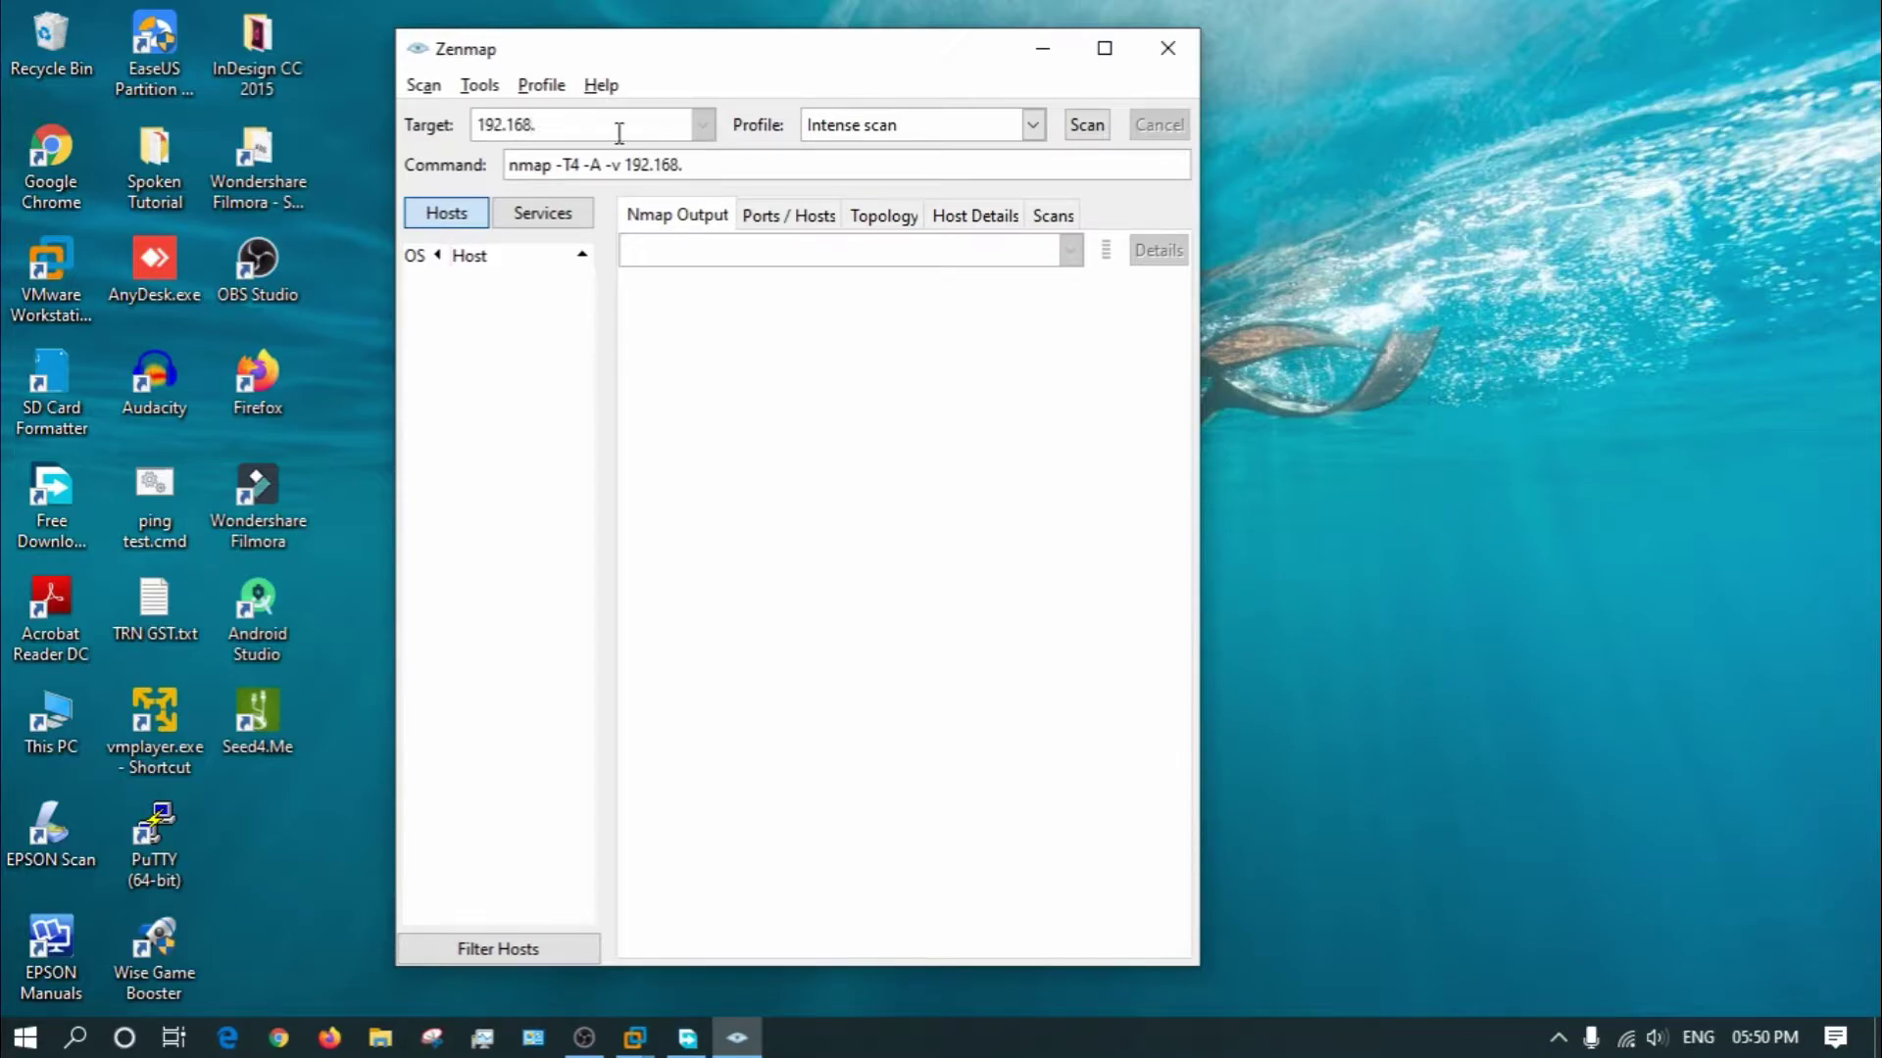
type(".136.132")
left_click_drag(812, 64, 901, 86)
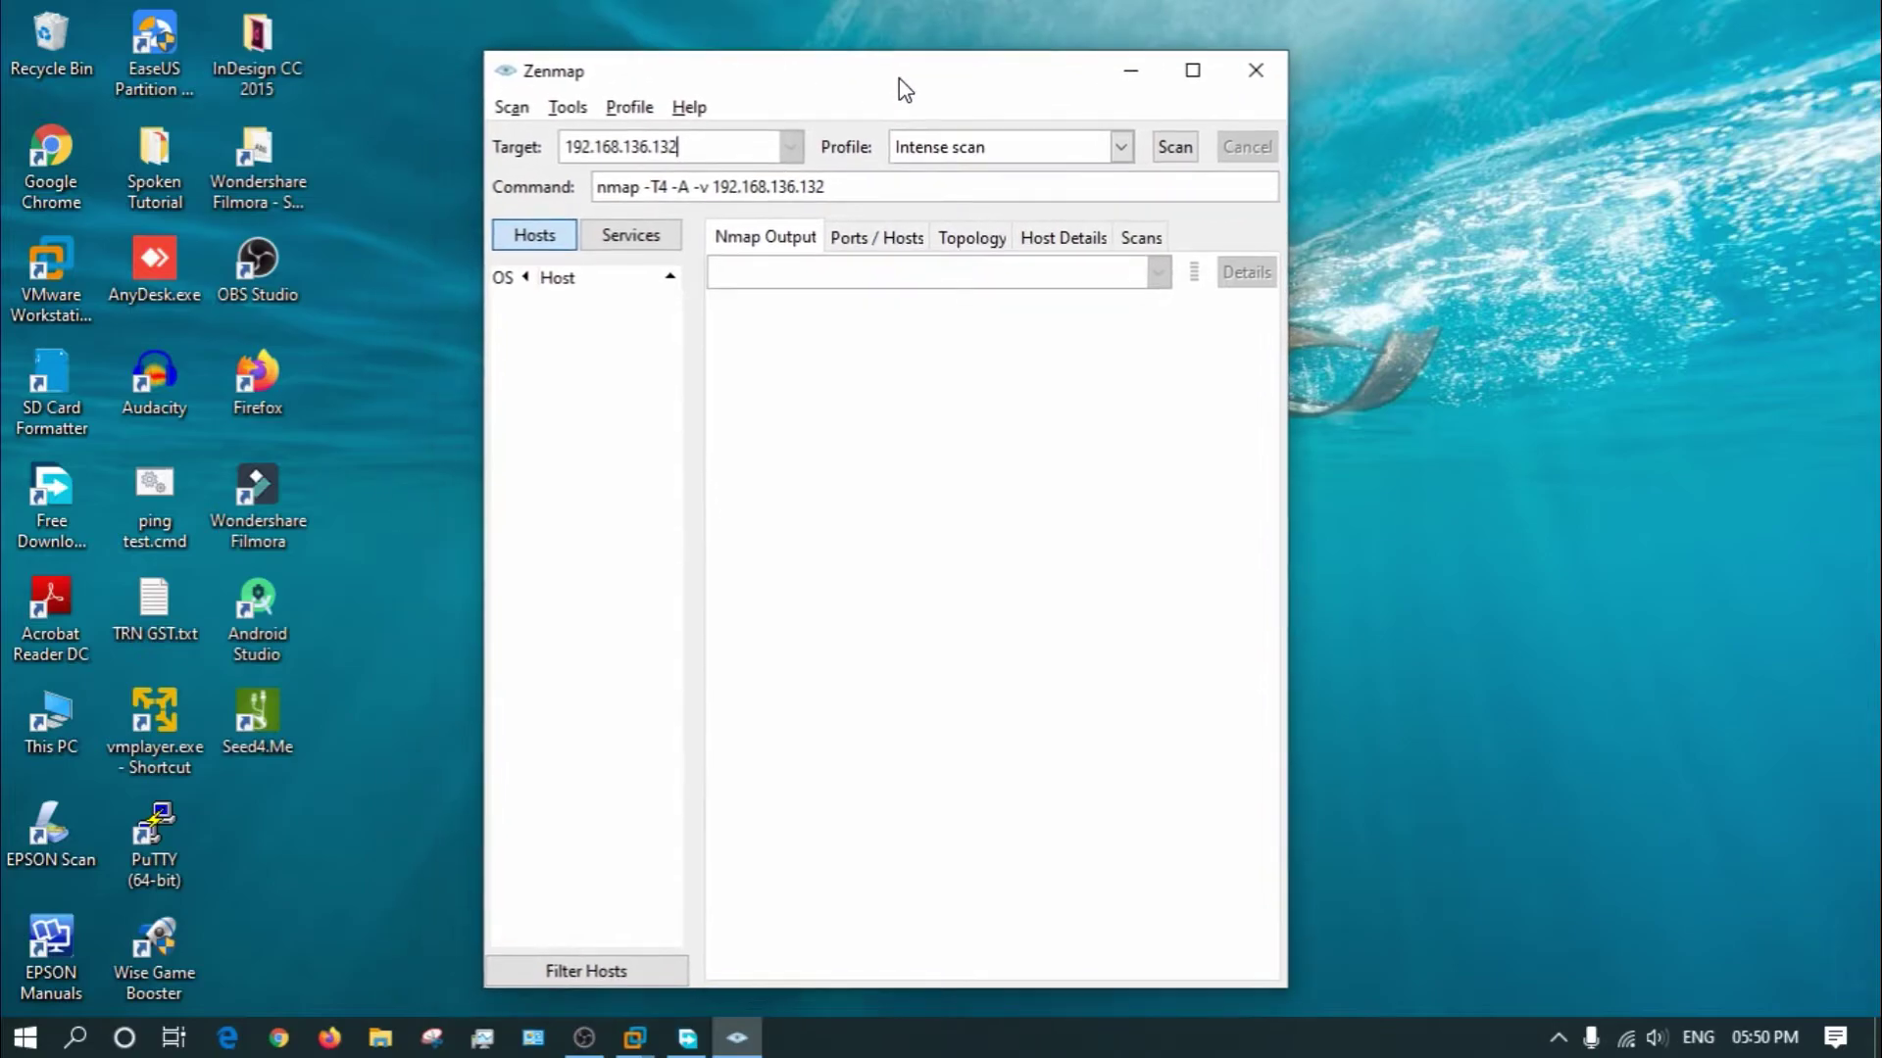
Try the Quick scan profile, return to Intense scan, and examine the nmap command it generates.
left_click(1121, 149)
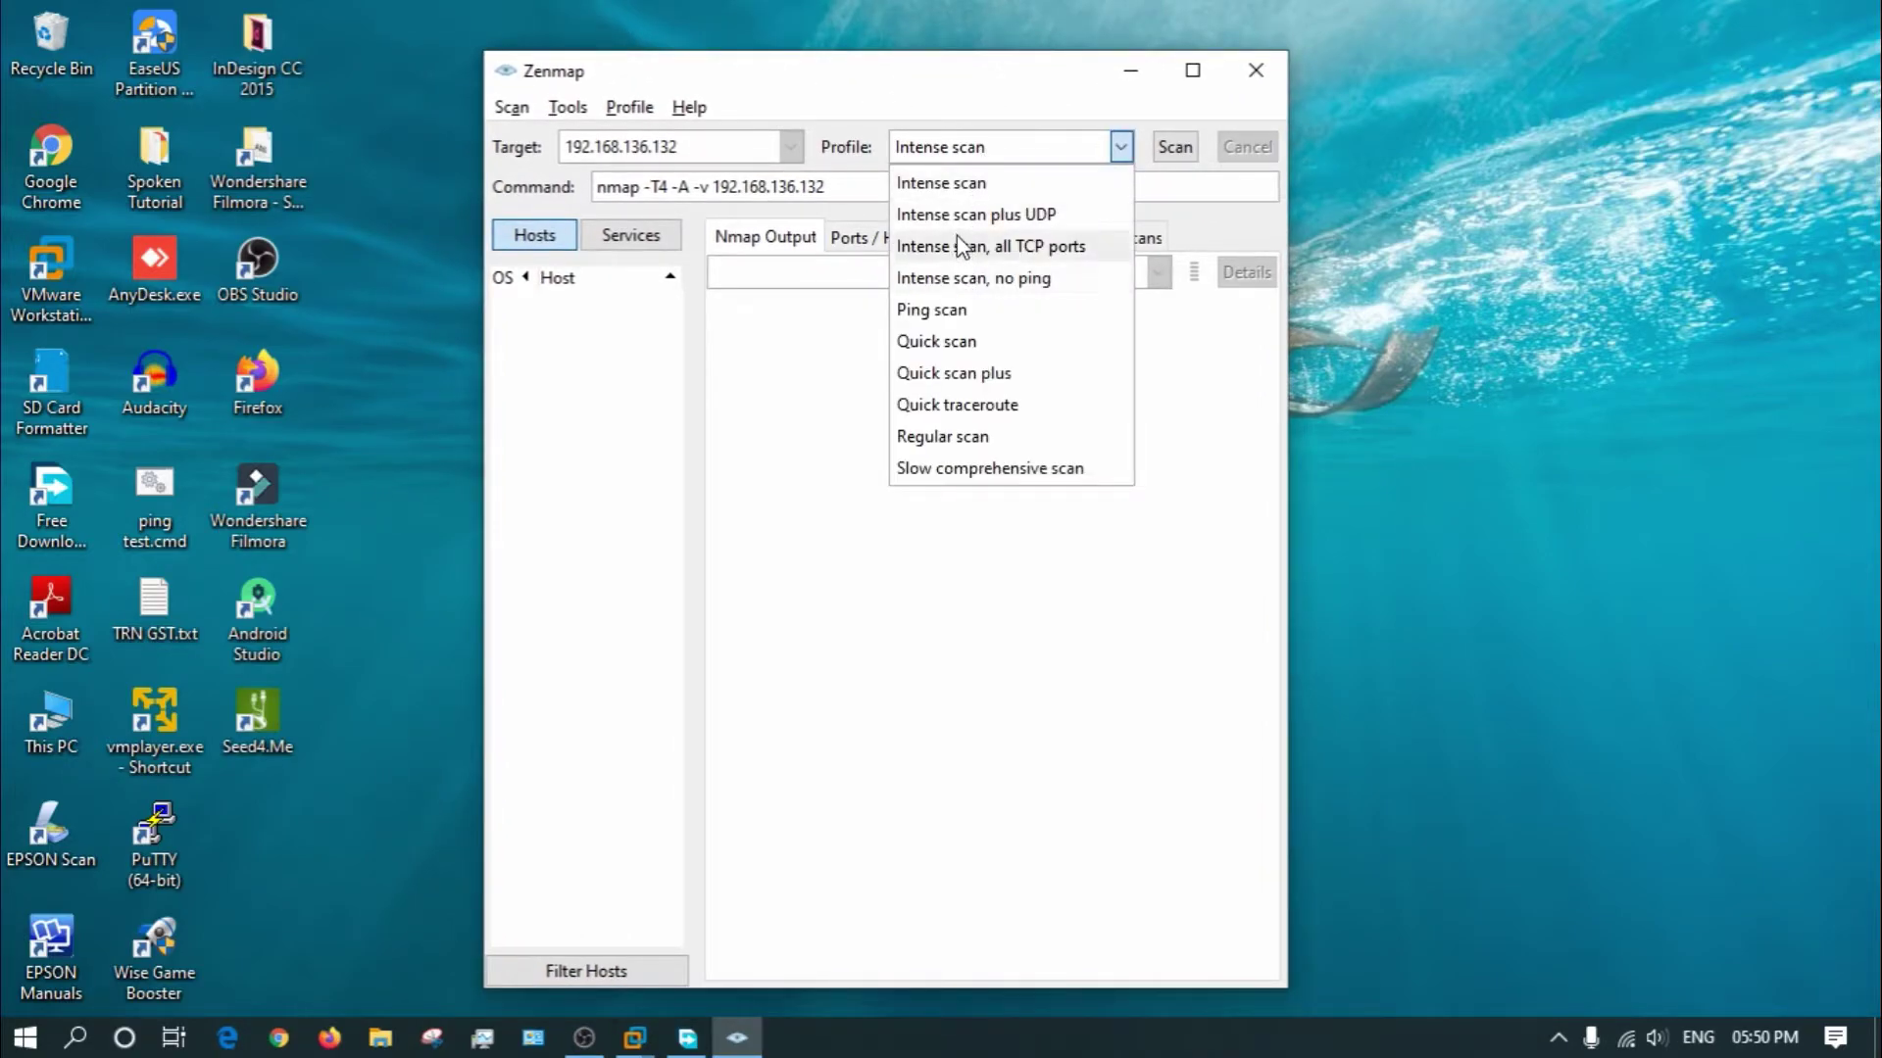
left_click(970, 343)
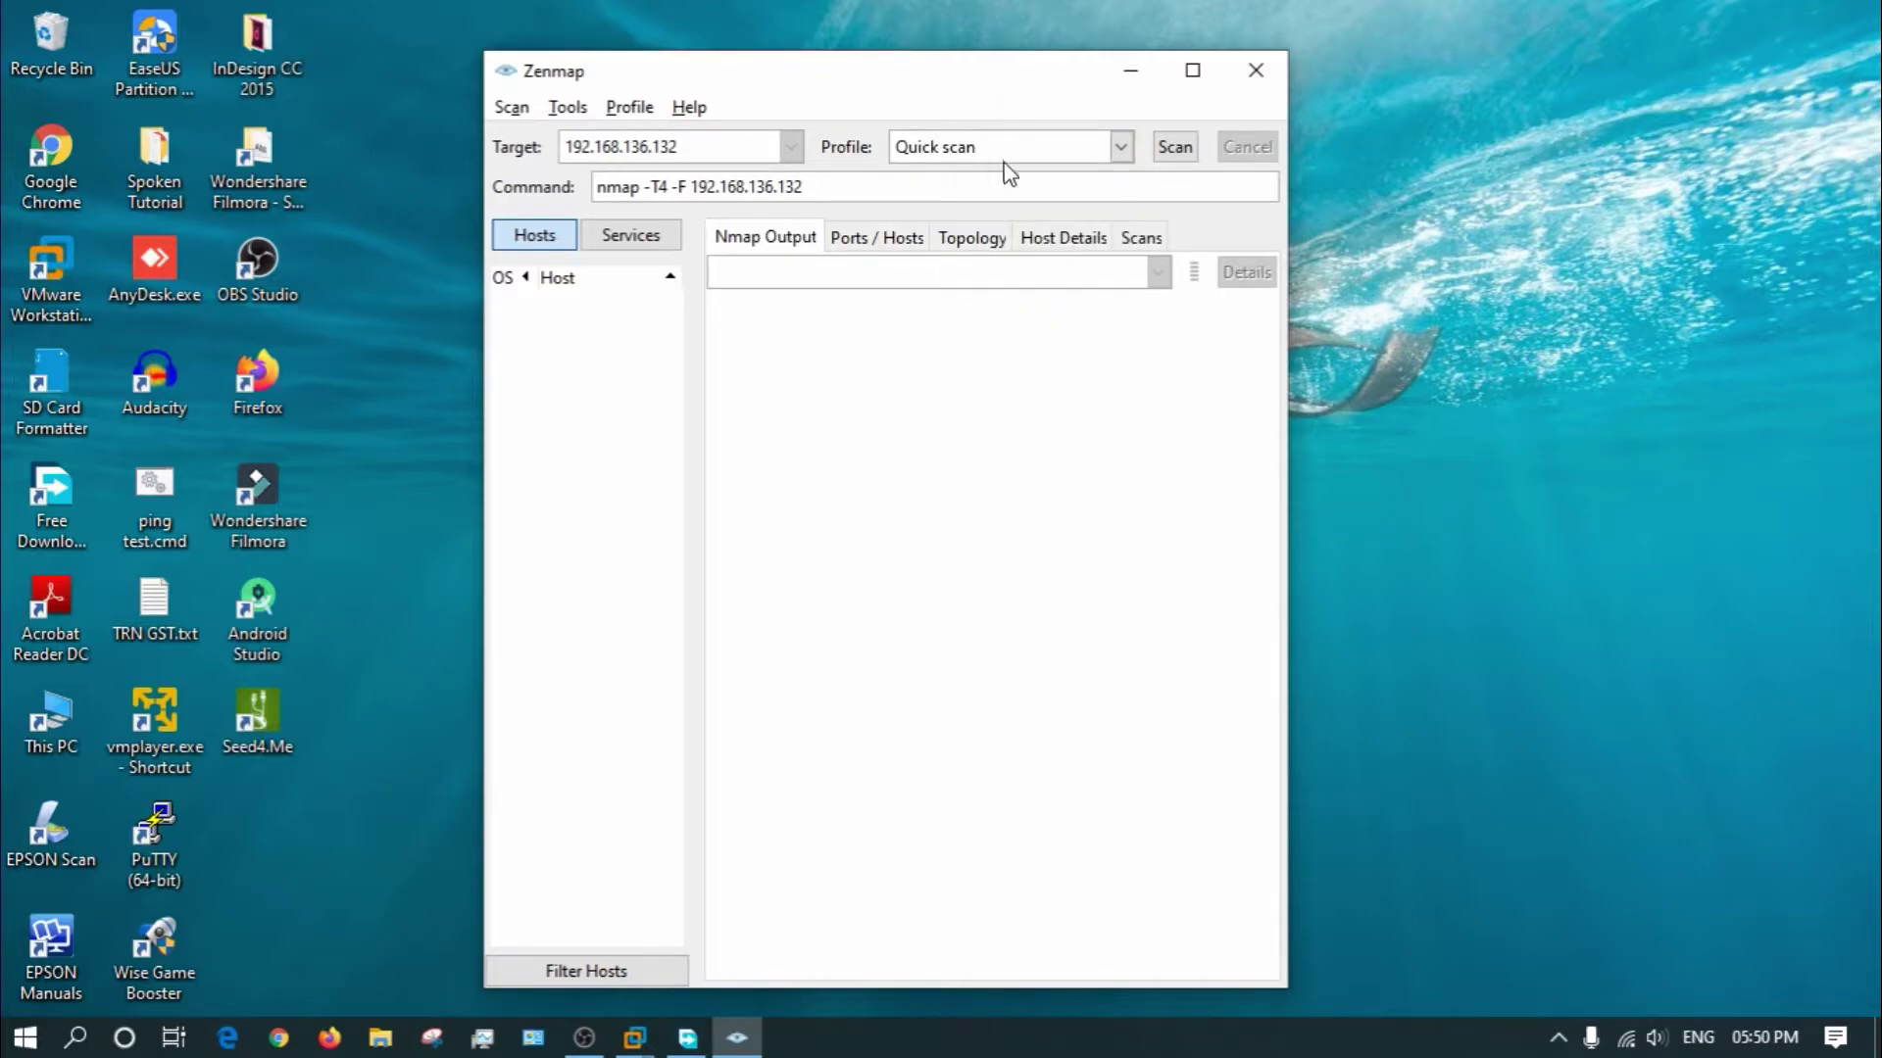
left_click(1120, 148)
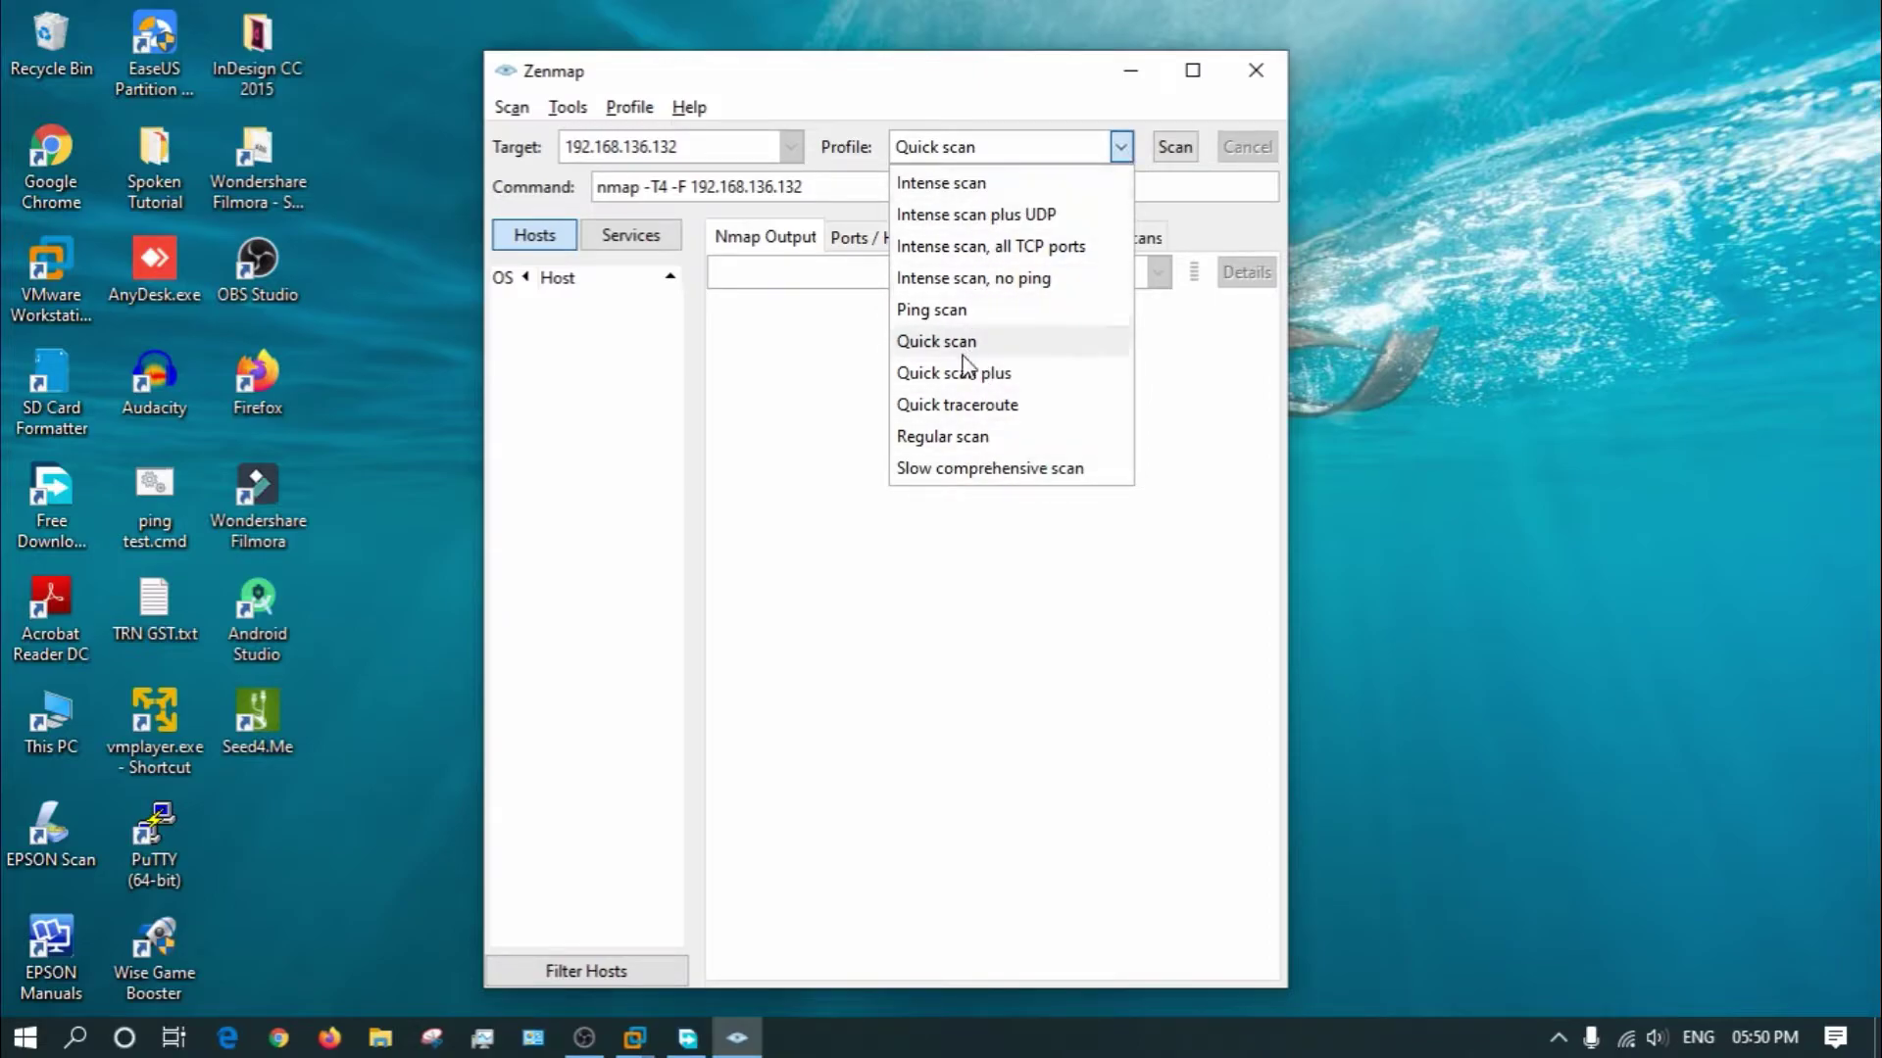
left_click(948, 184)
left_click_drag(851, 188, 589, 186)
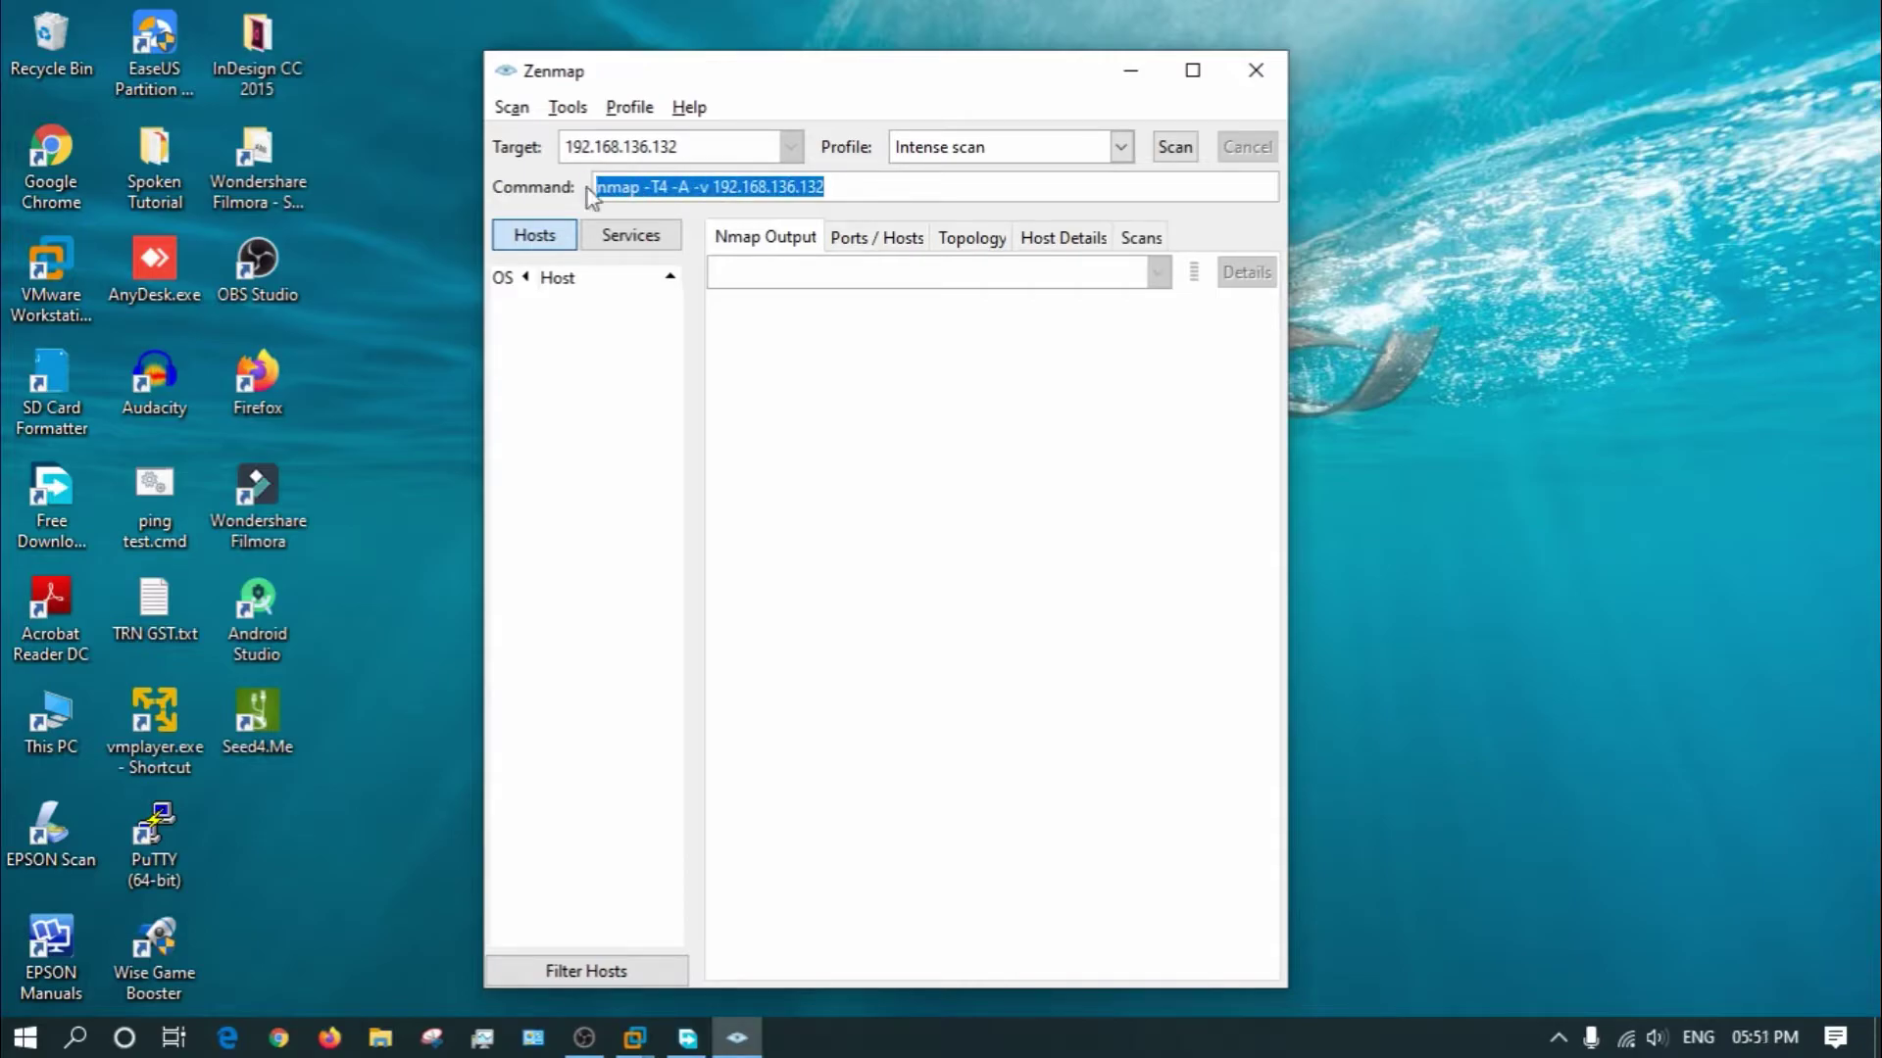
left_click(862, 186)
left_click_drag(840, 188, 591, 186)
left_click(854, 186)
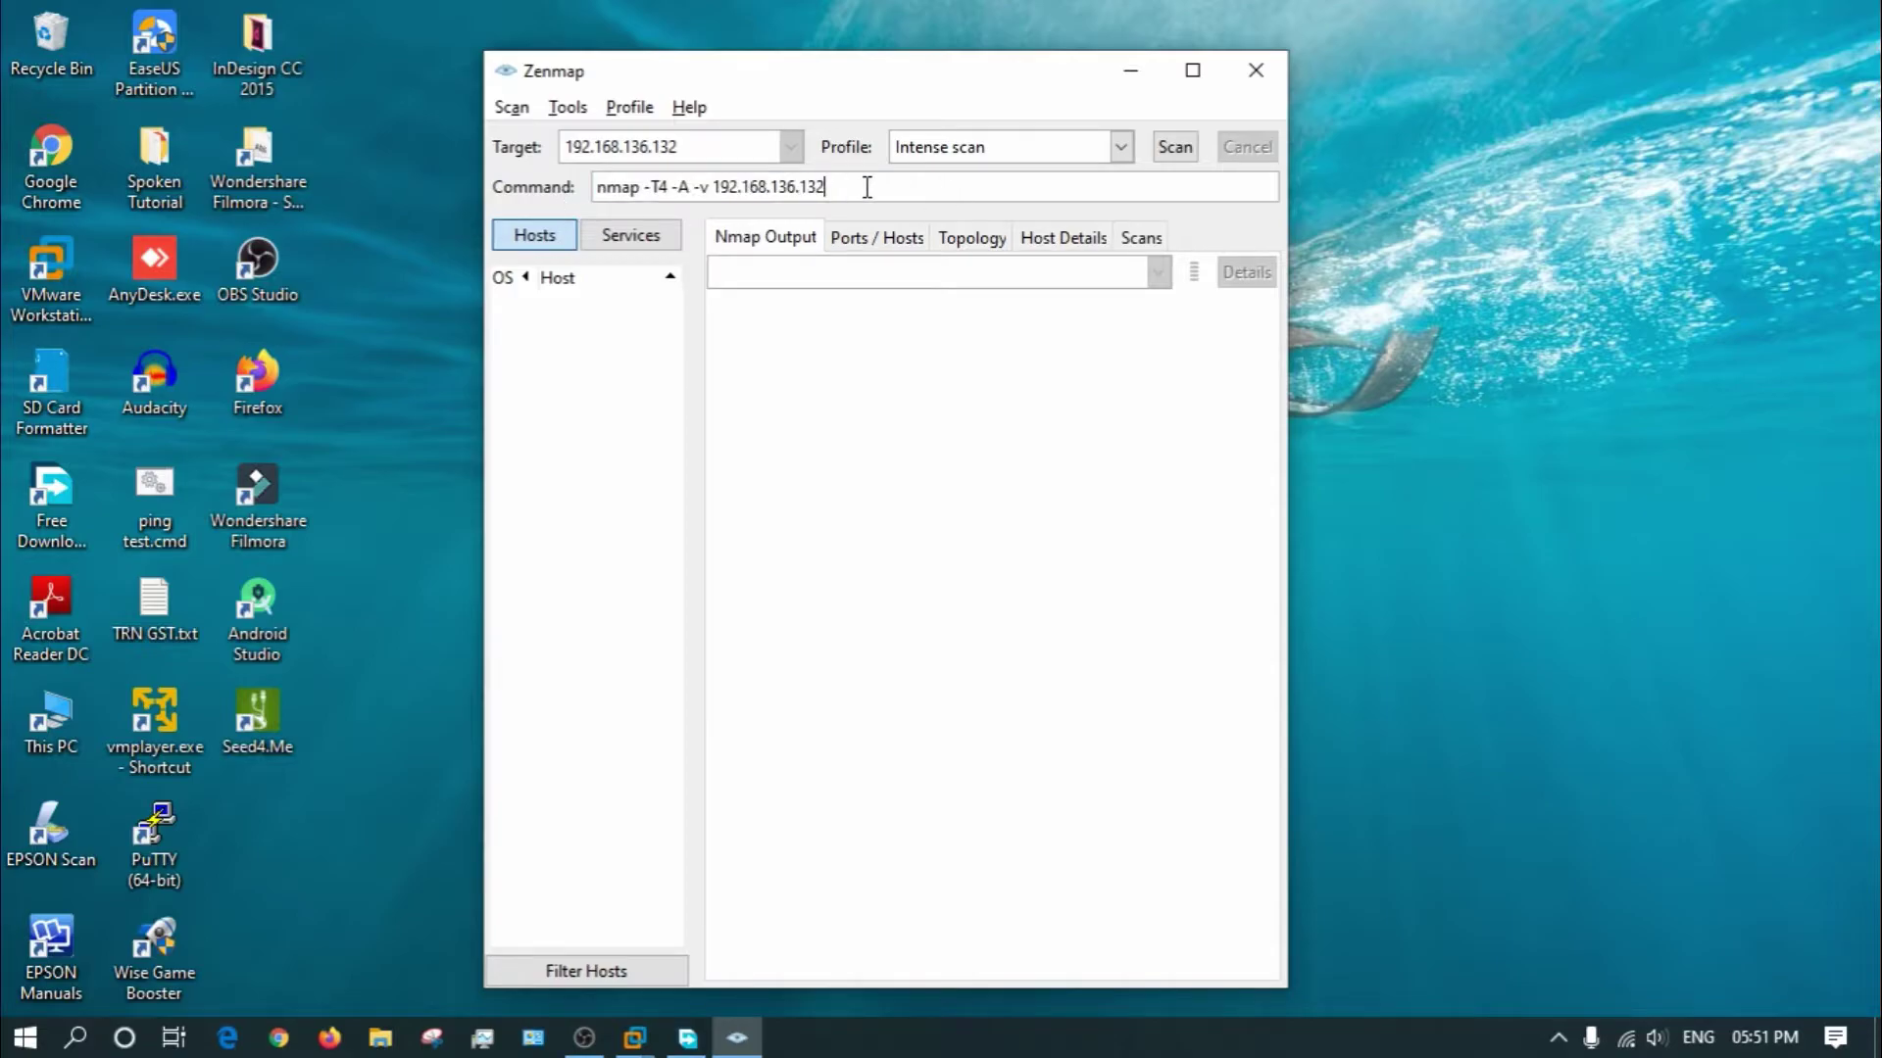
Try the "Intense scan, all TCP ports" profile and examine its generated nmap command.
left_click(1120, 147)
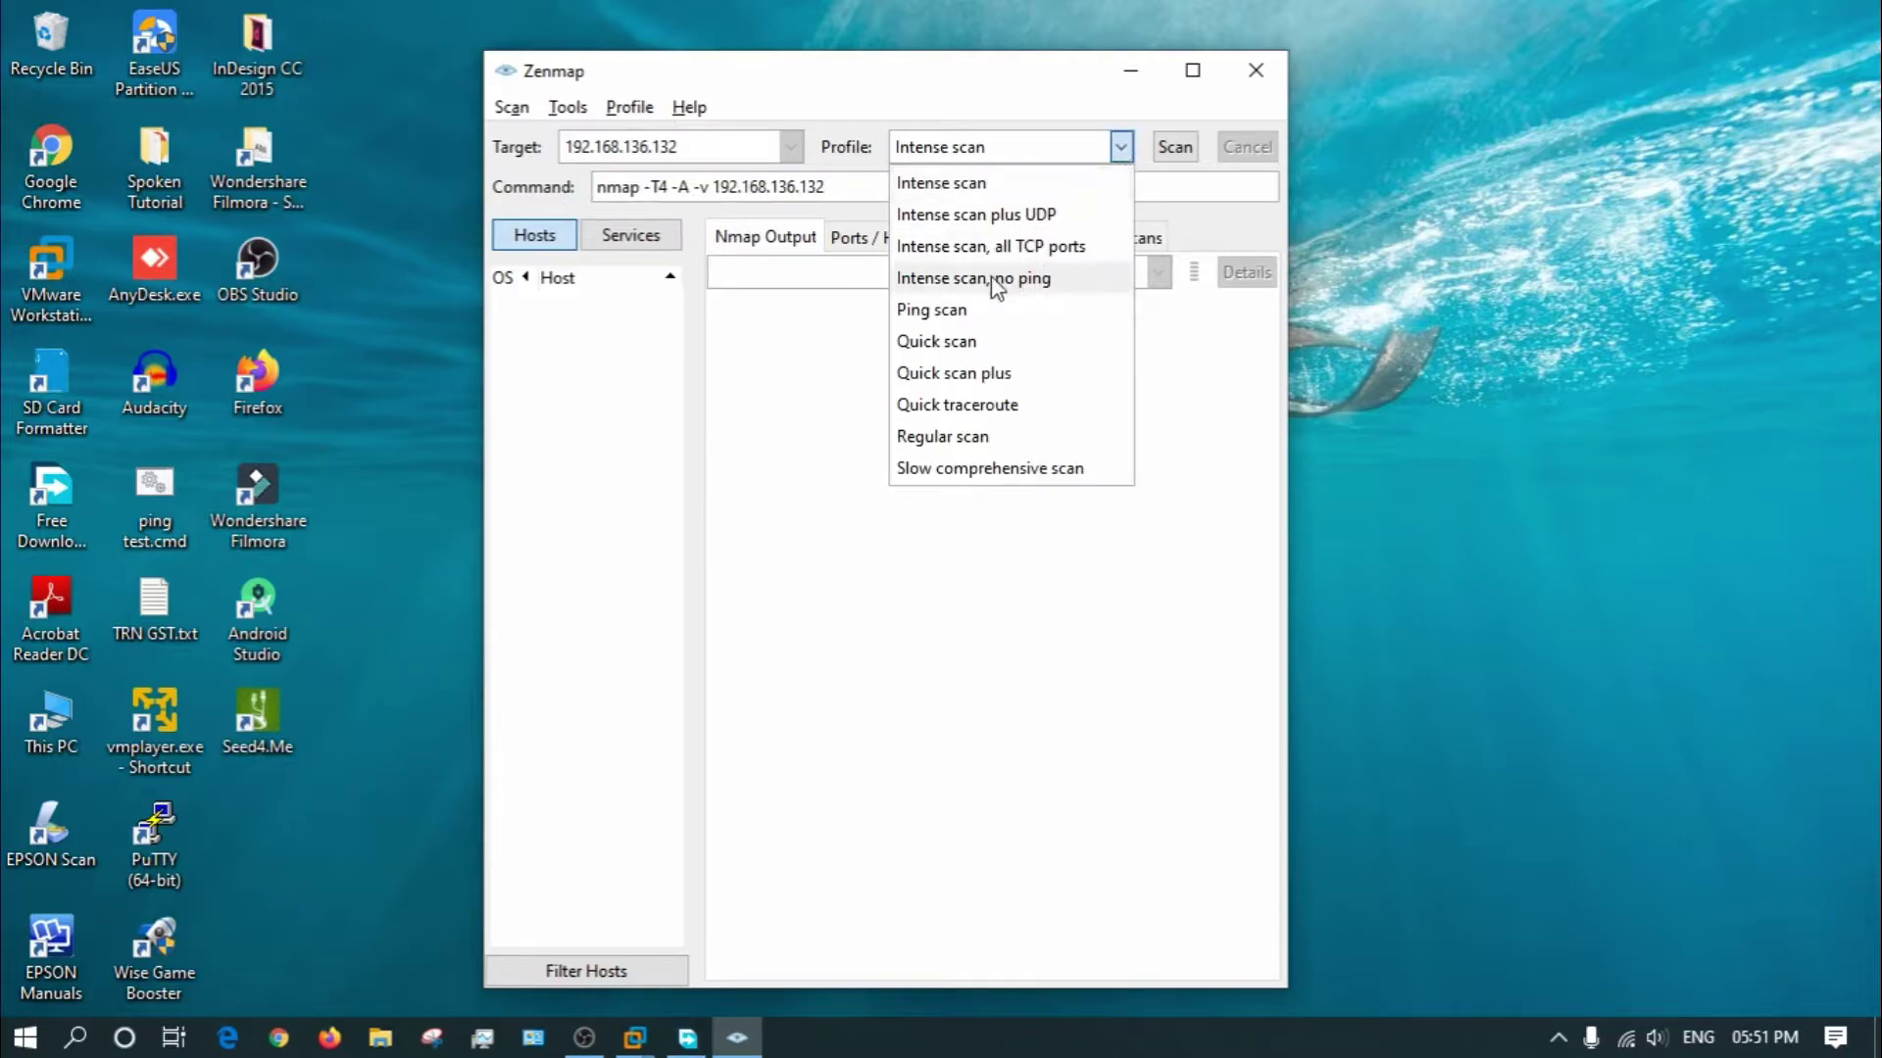
left_click(975, 246)
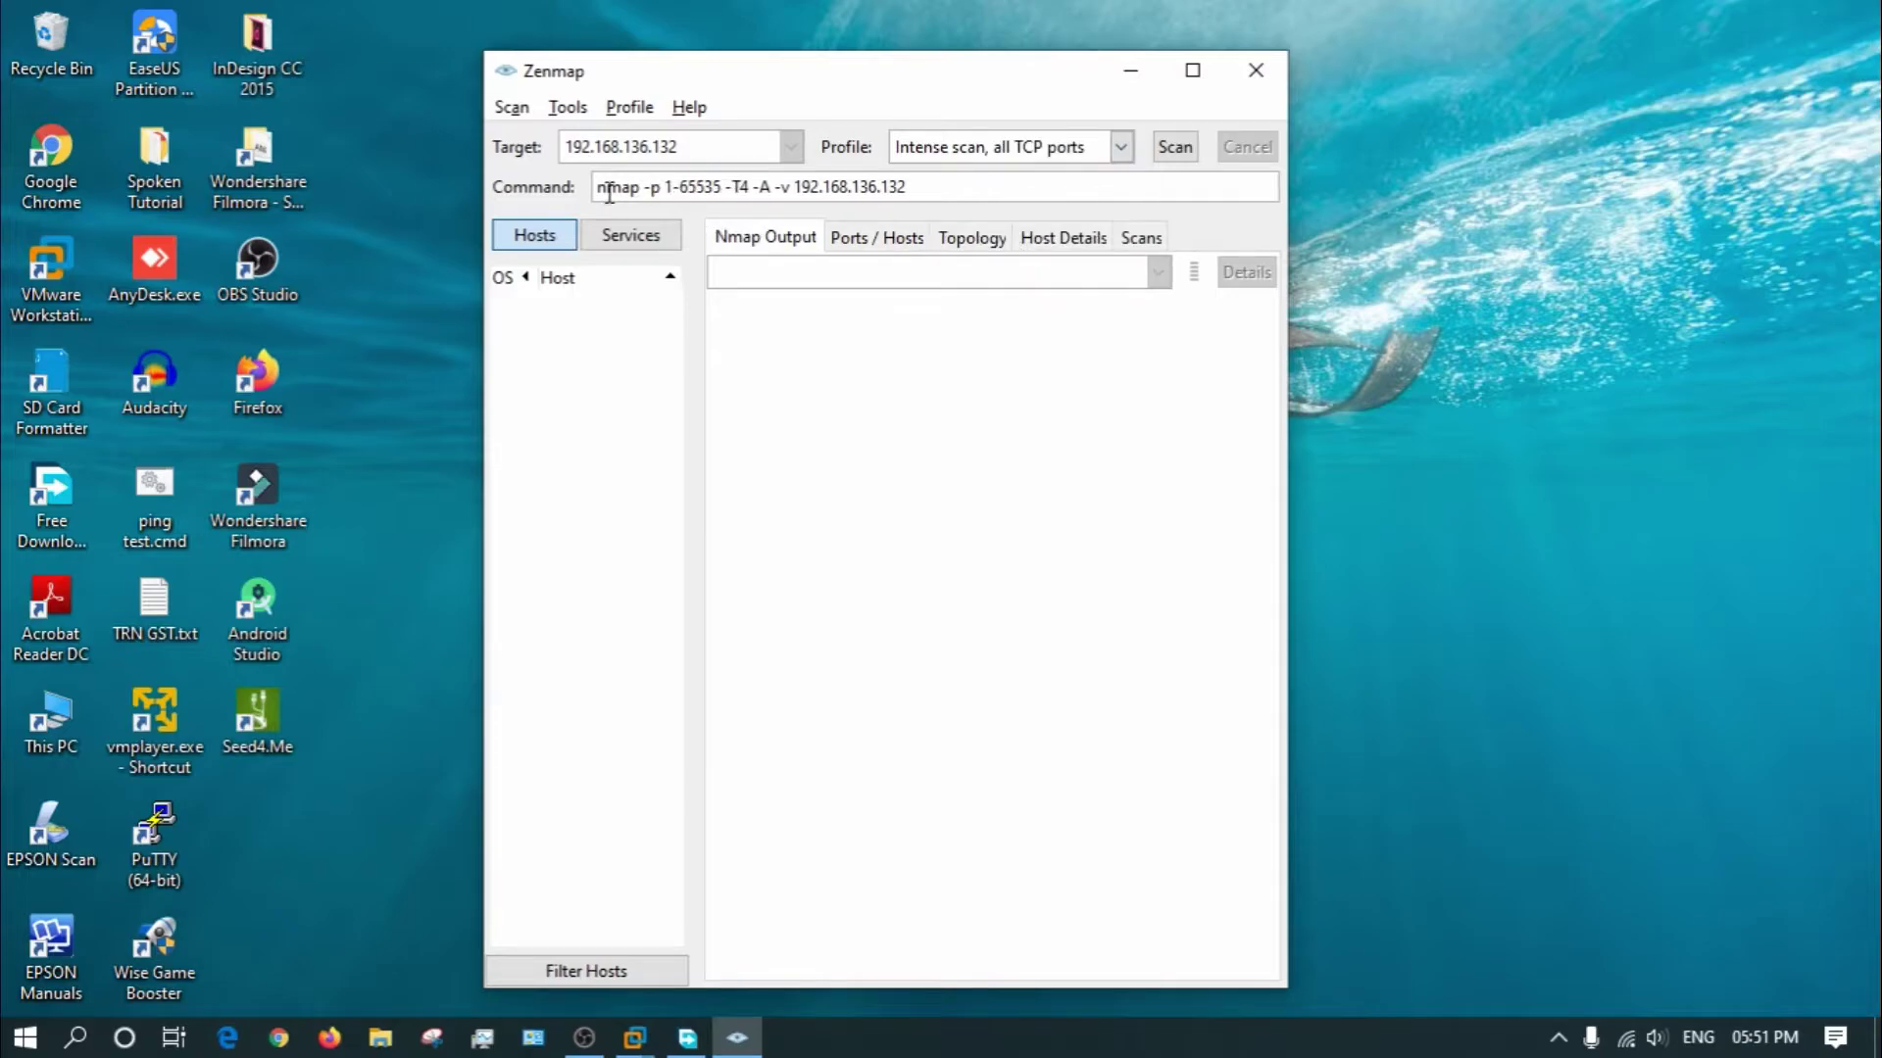
left_click_drag(945, 187, 577, 190)
left_click(827, 385)
Run a Quick scan of 192.168.136.132 and review the listed ports and services.
left_click(1120, 147)
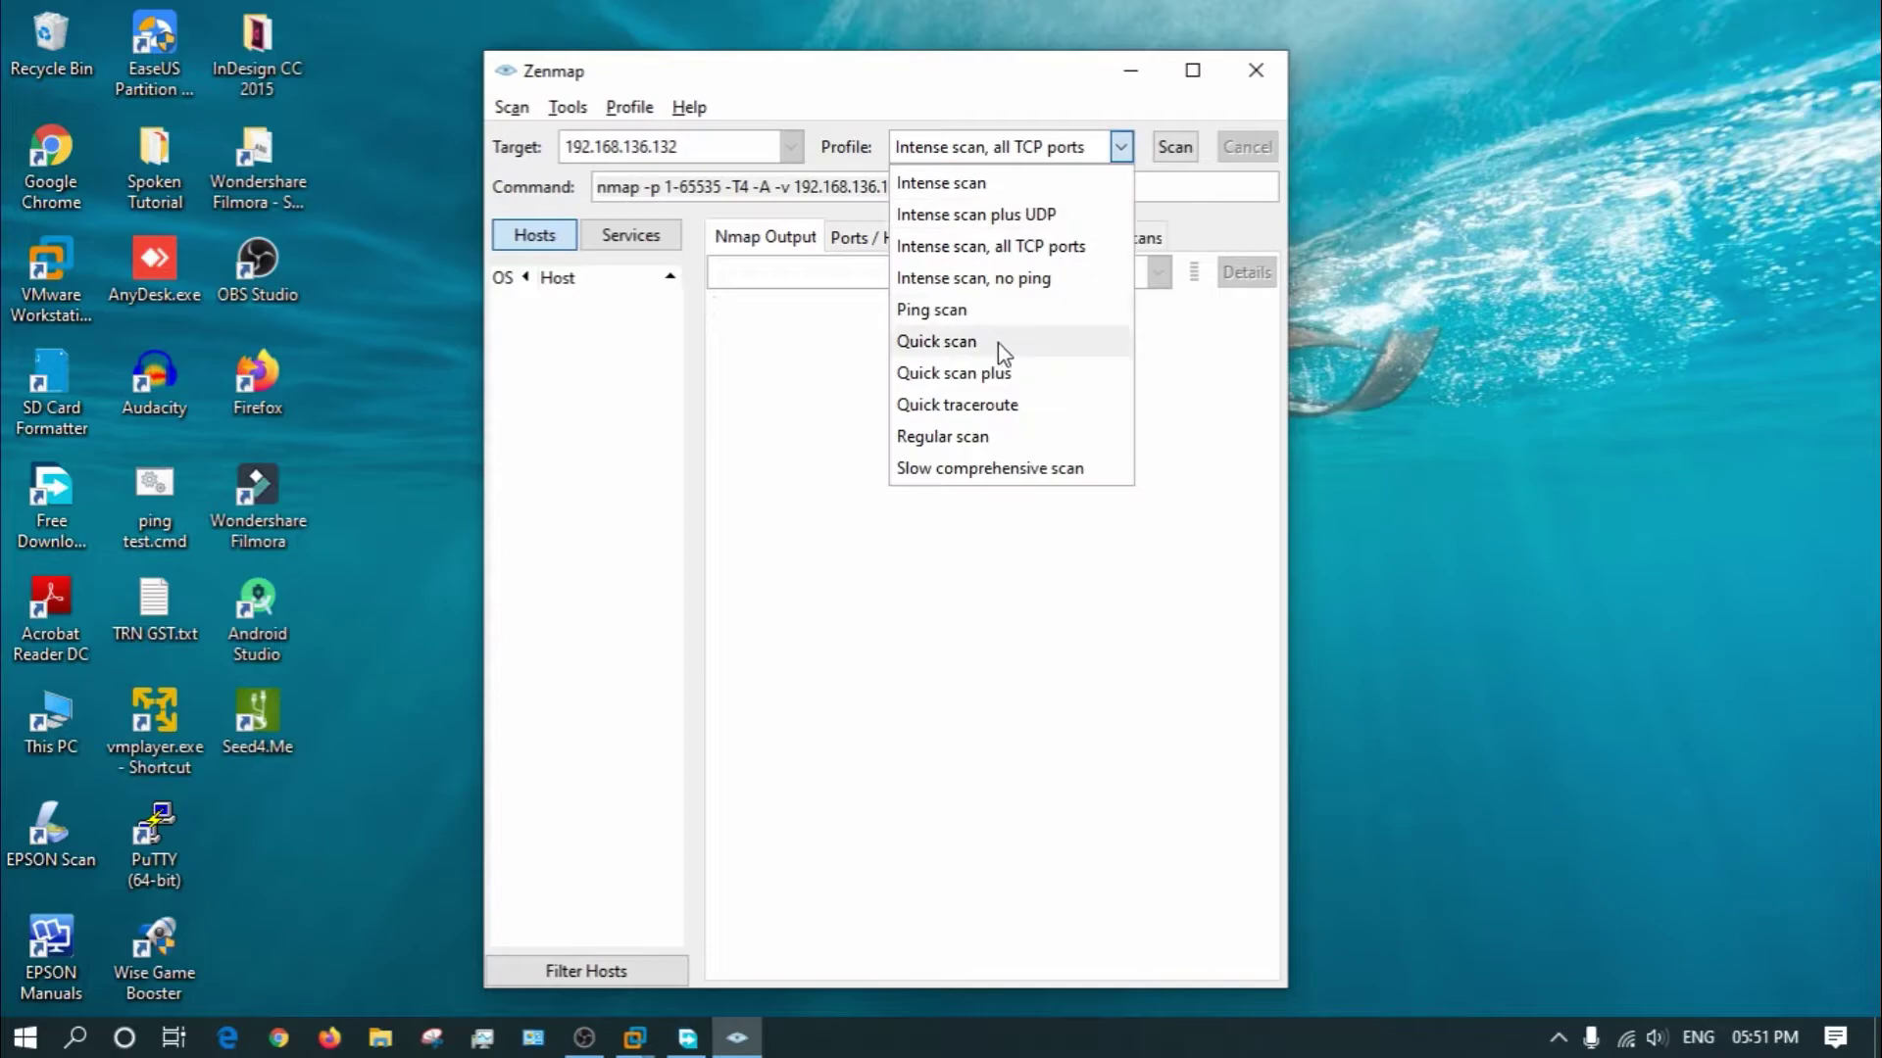
left_click(1008, 351)
left_click(1175, 149)
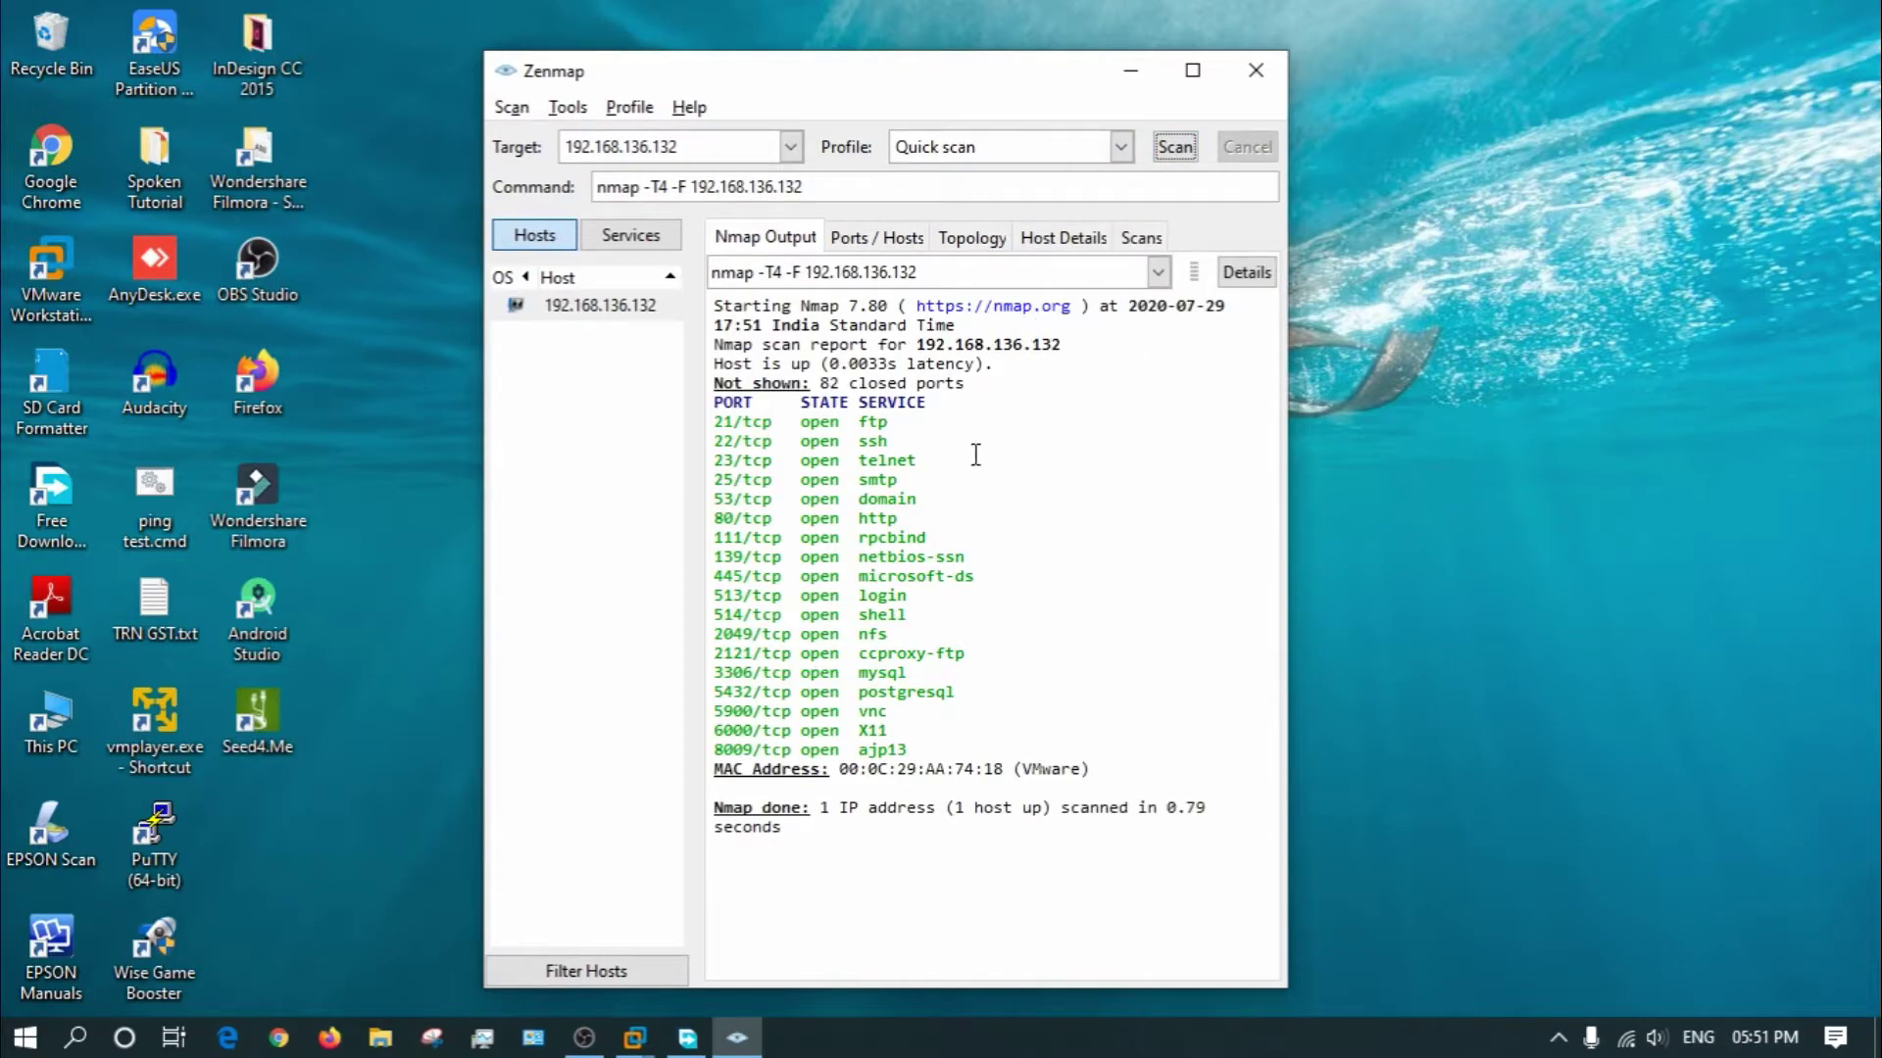
left_click_drag(923, 754, 690, 291)
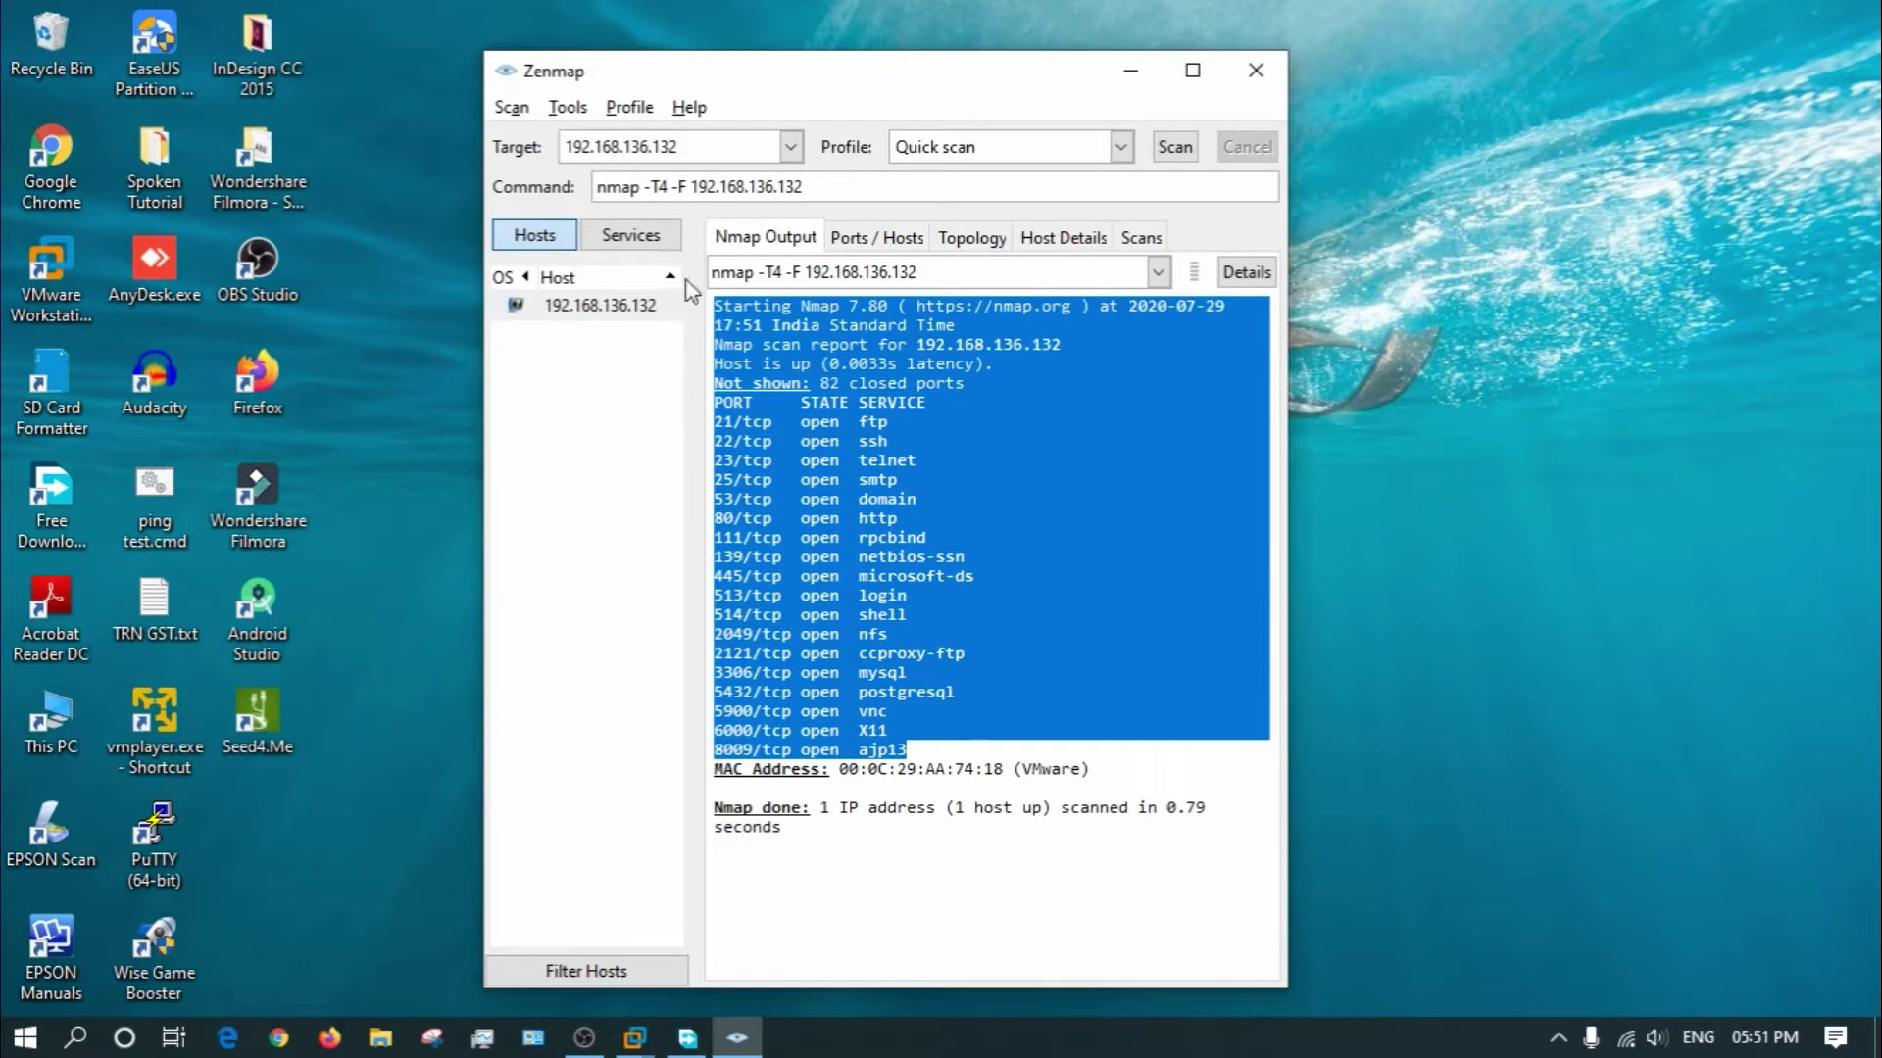
left_click(905, 655)
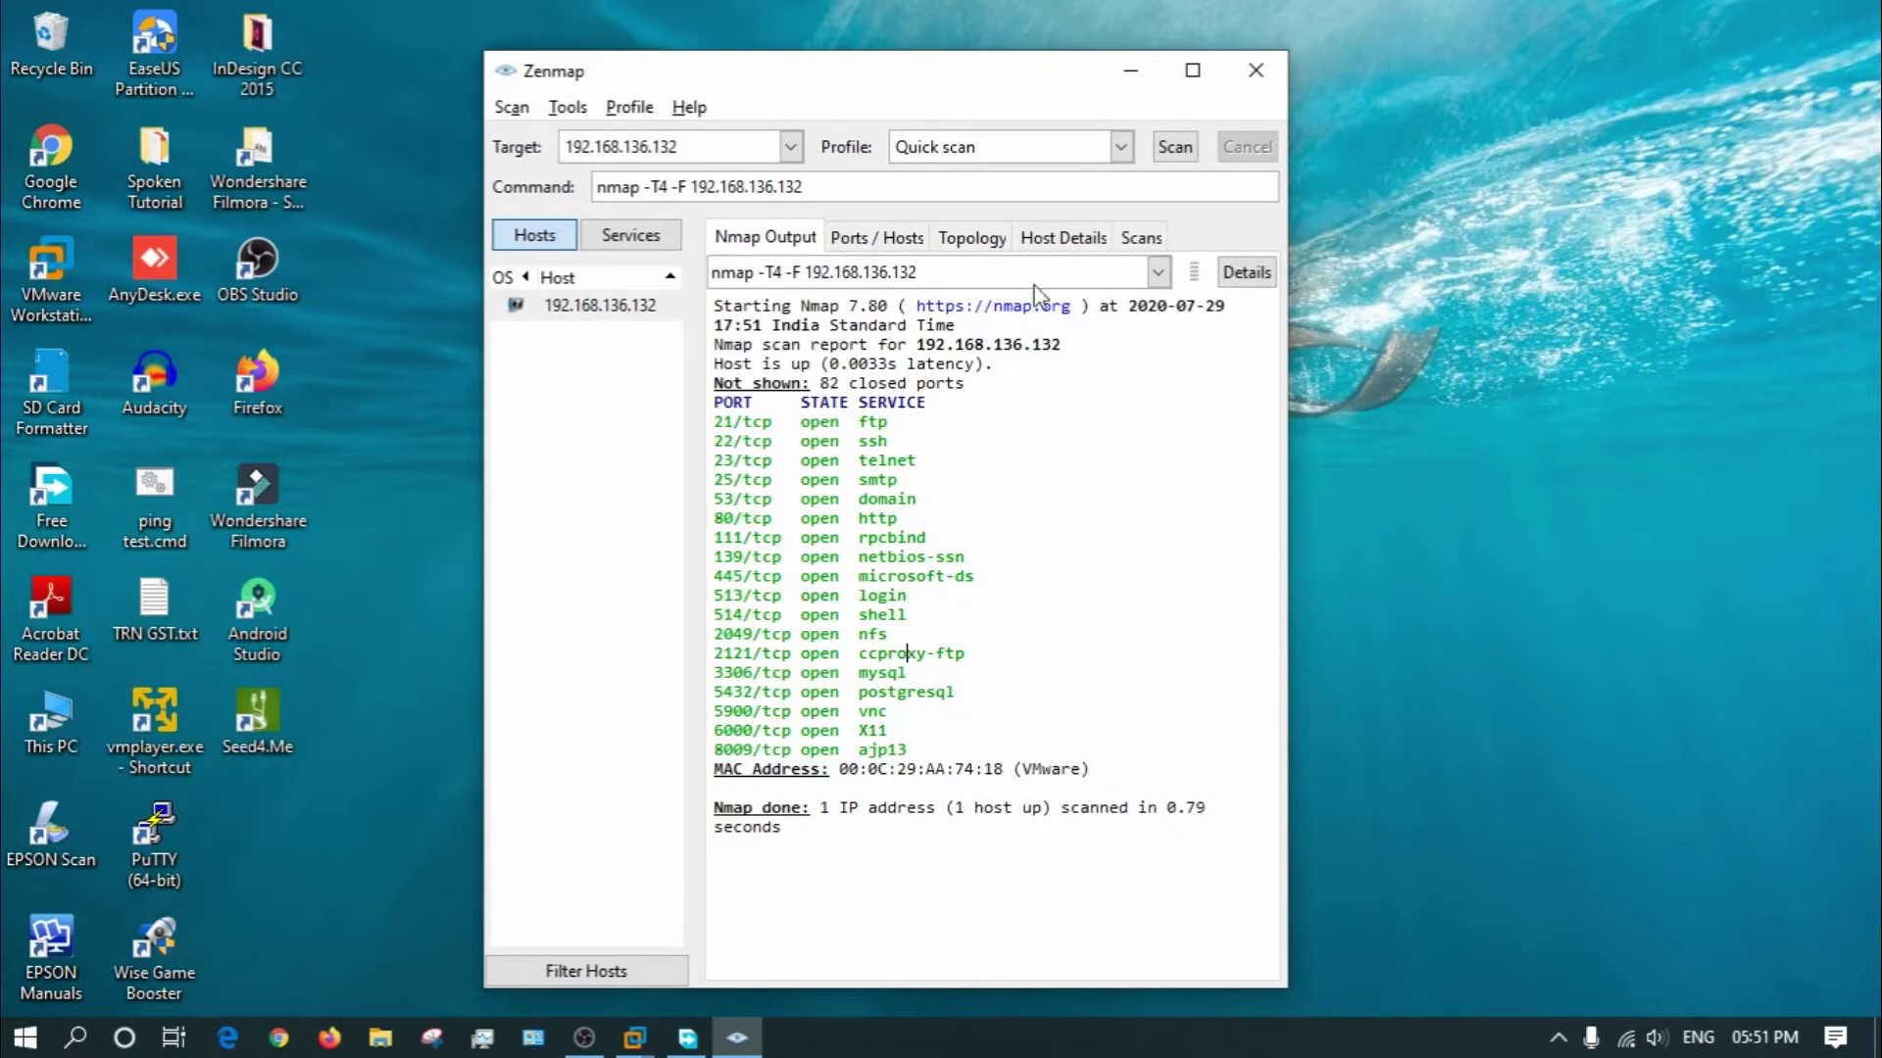
Run the "Intense scan, all TCP ports" profile on 192.168.136.132 and maximize the Zenmap window.
left_click(1121, 149)
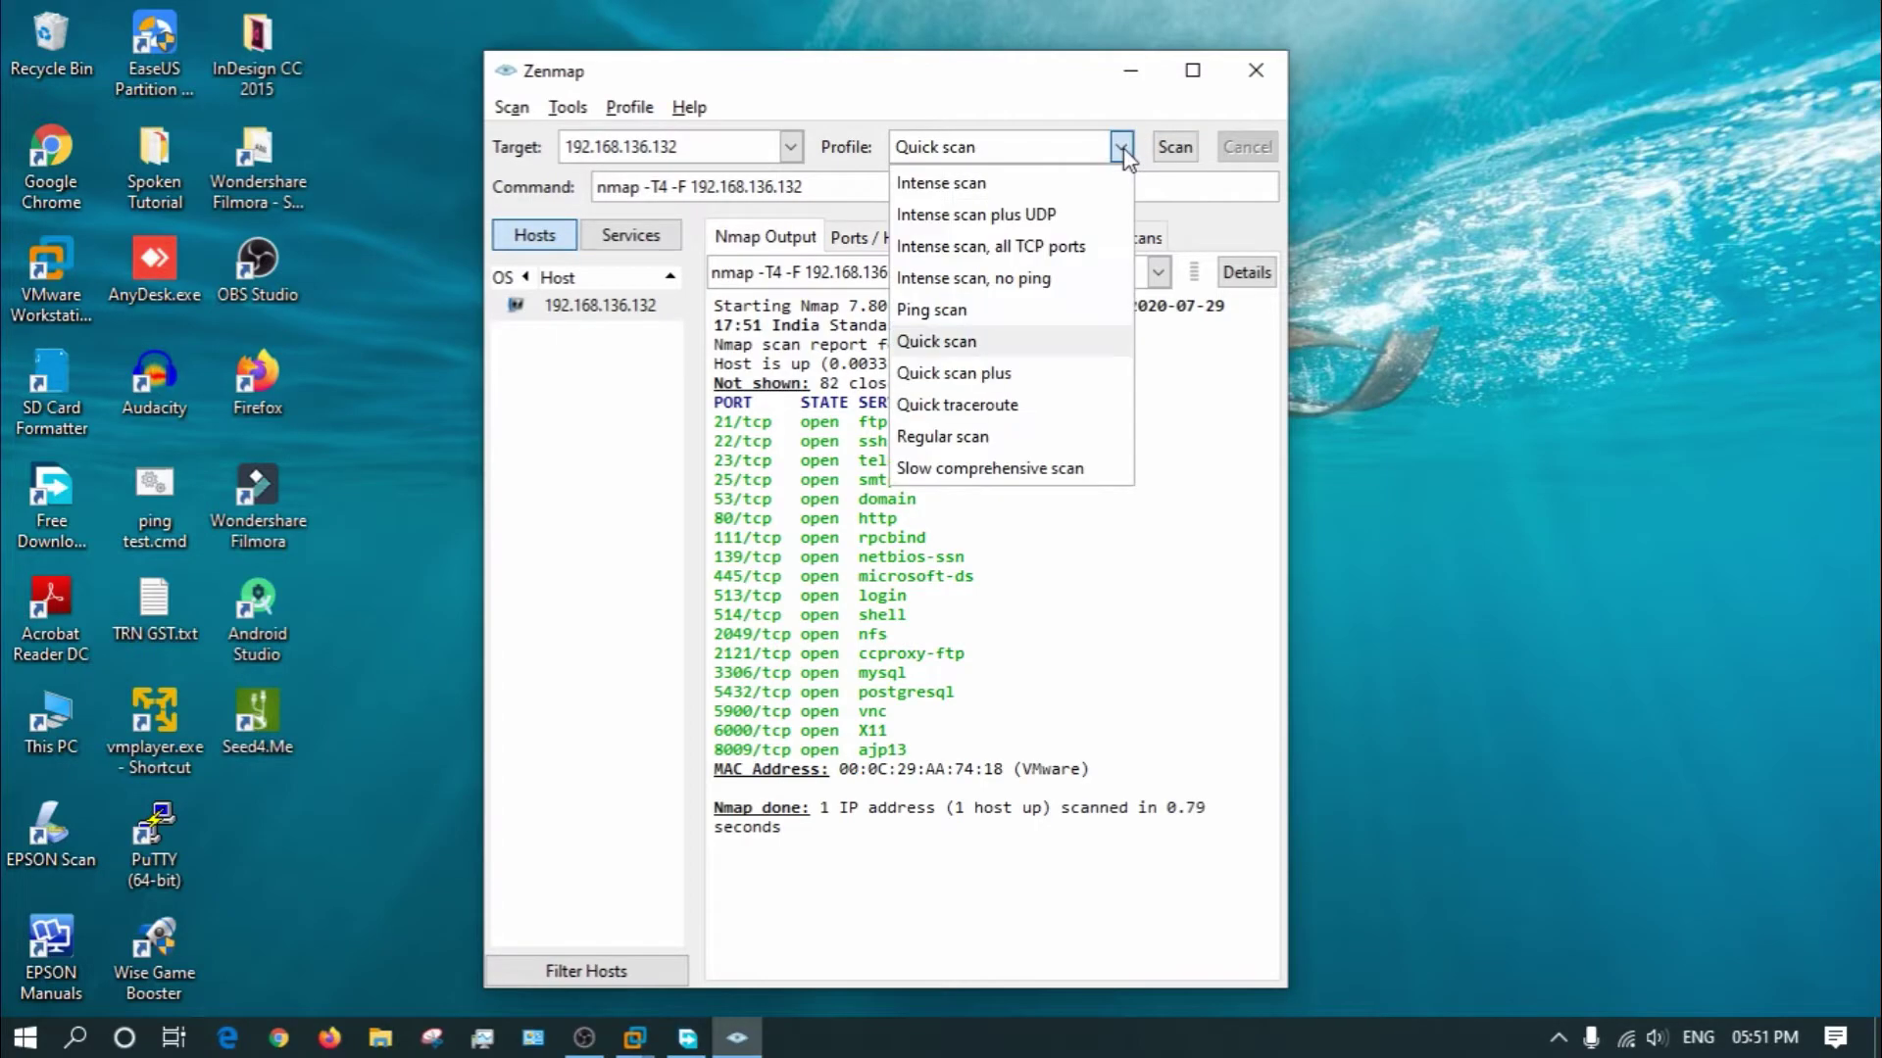
left_click(1004, 251)
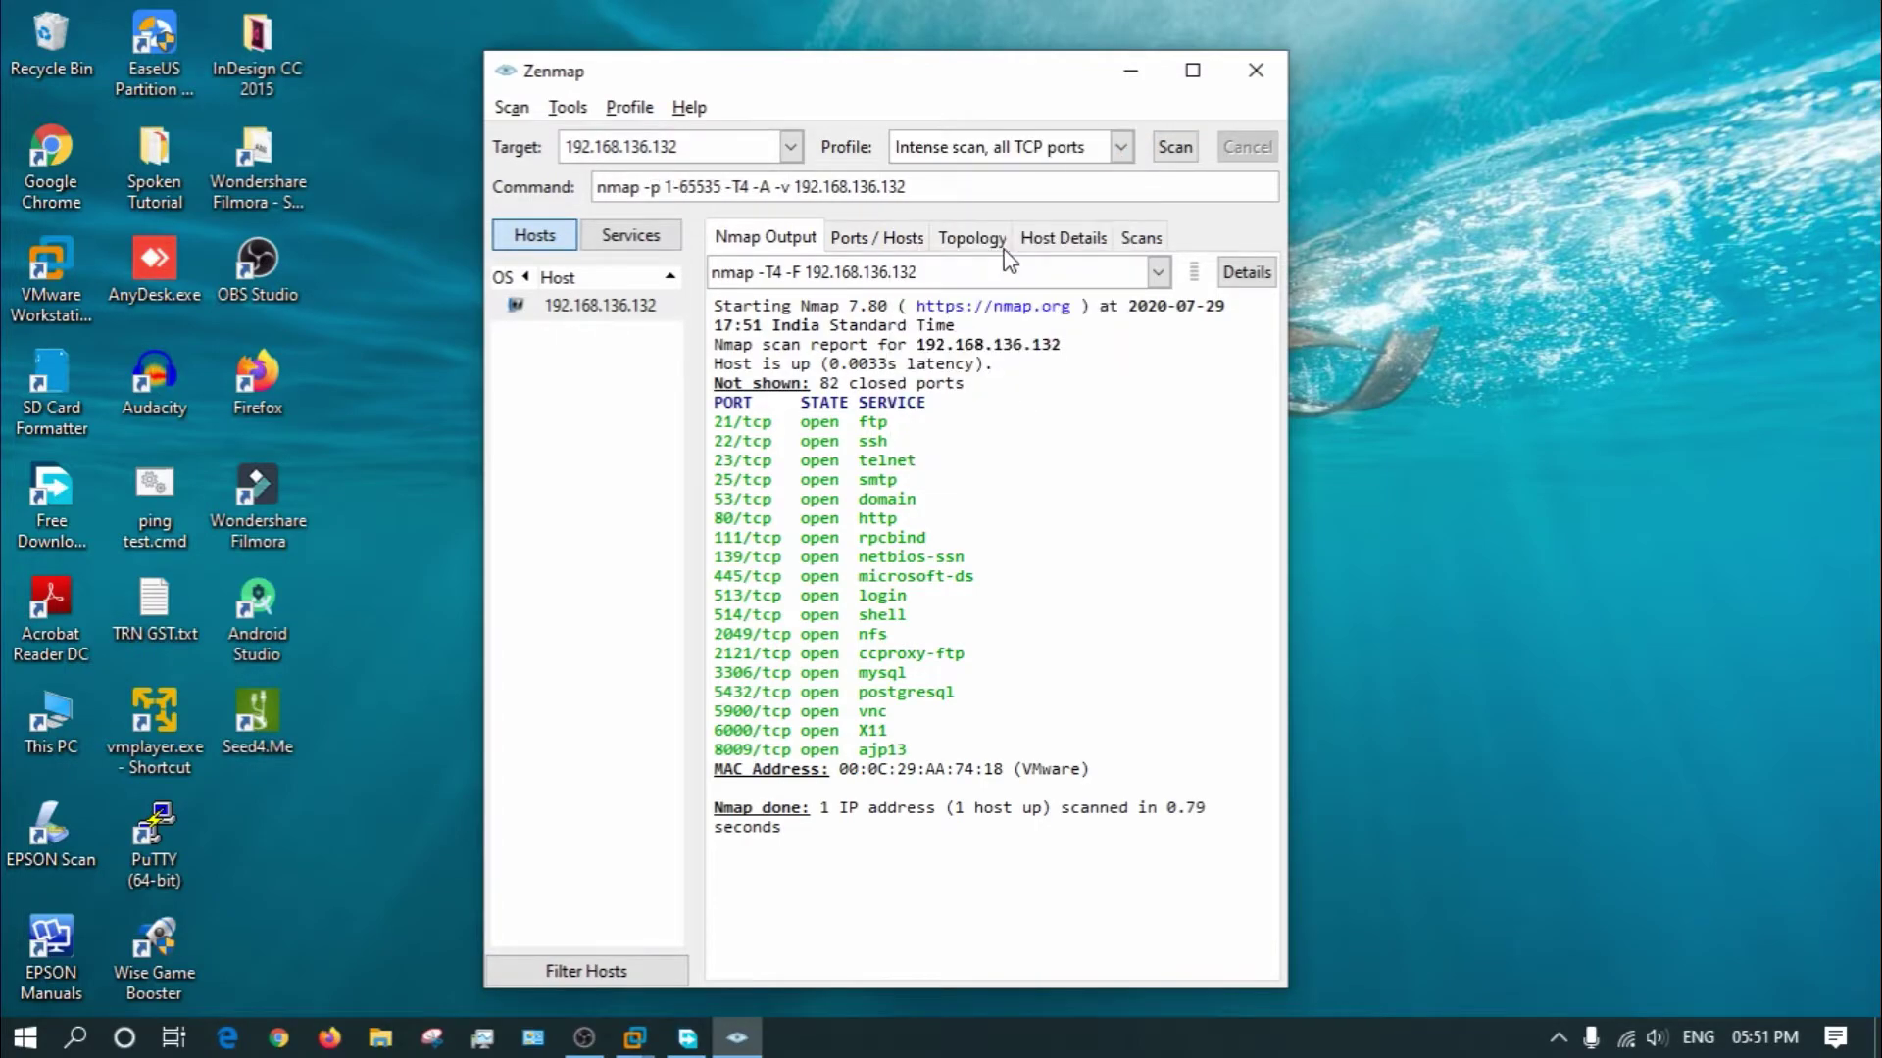
left_click(1175, 147)
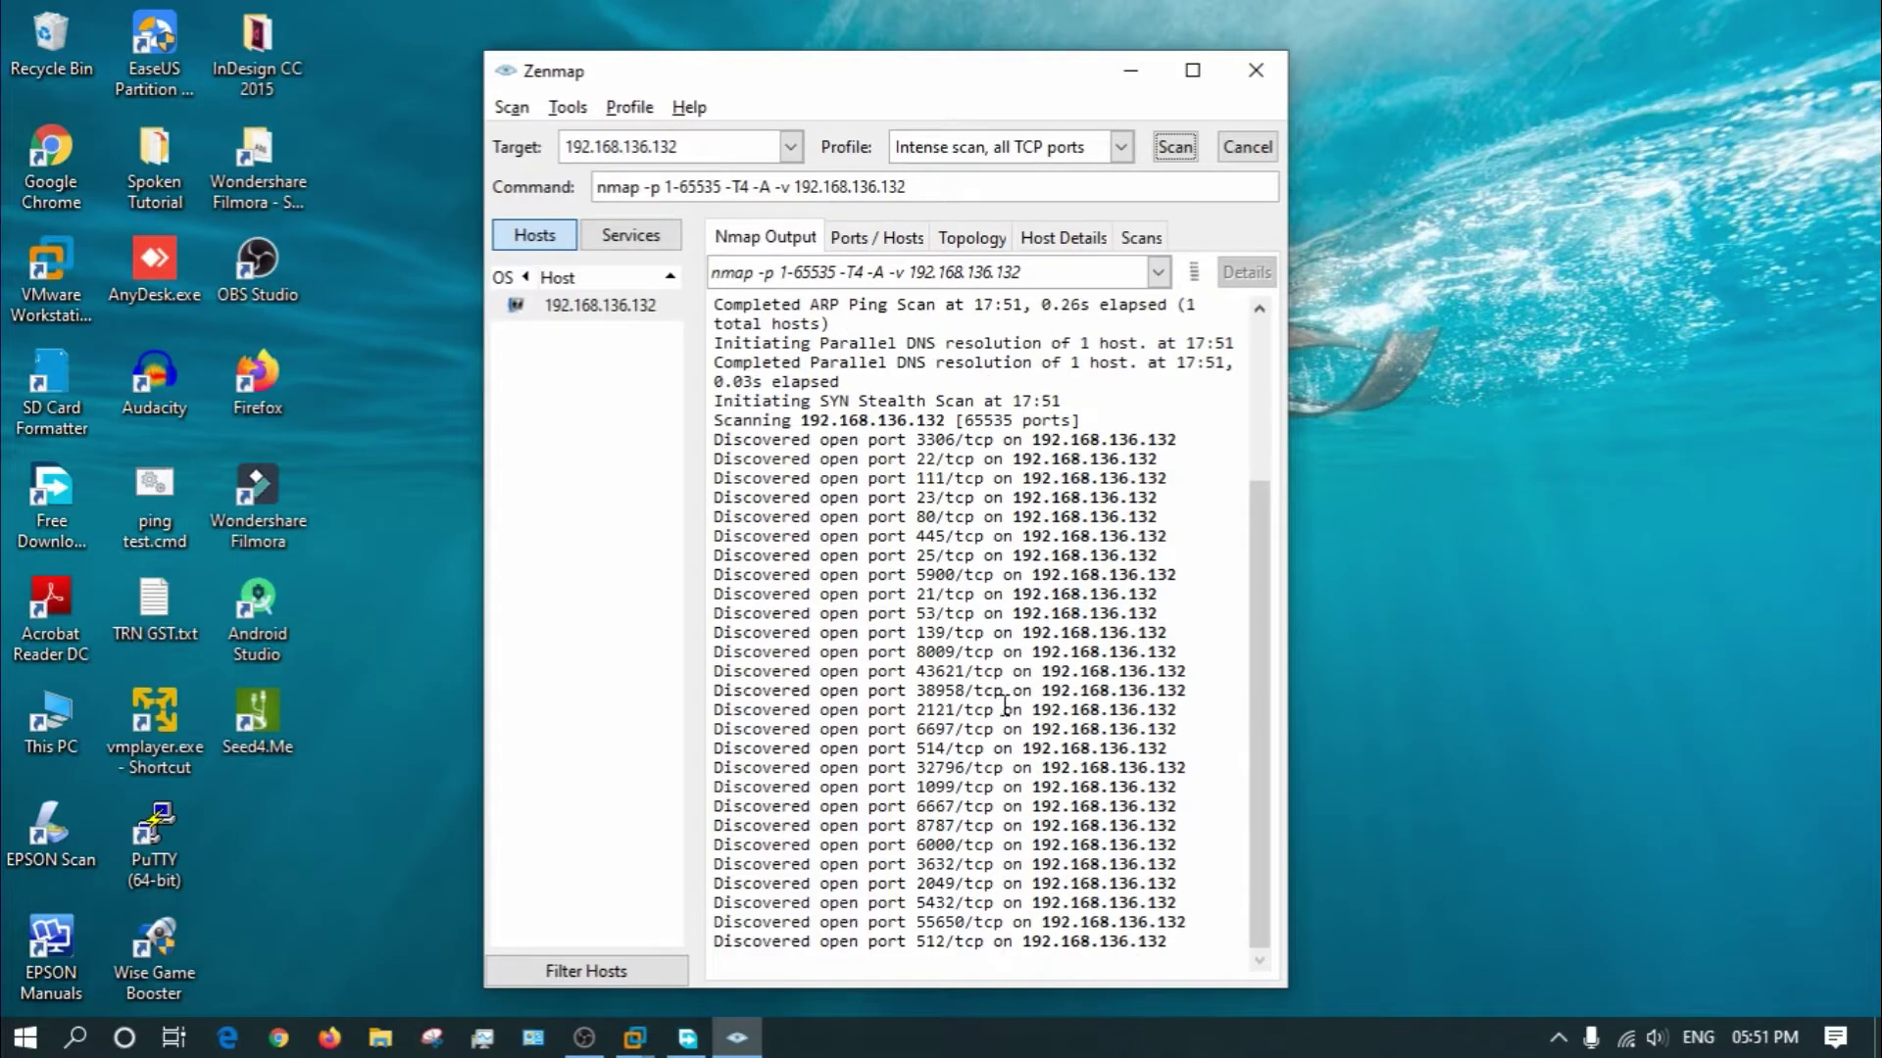
left_click(1193, 70)
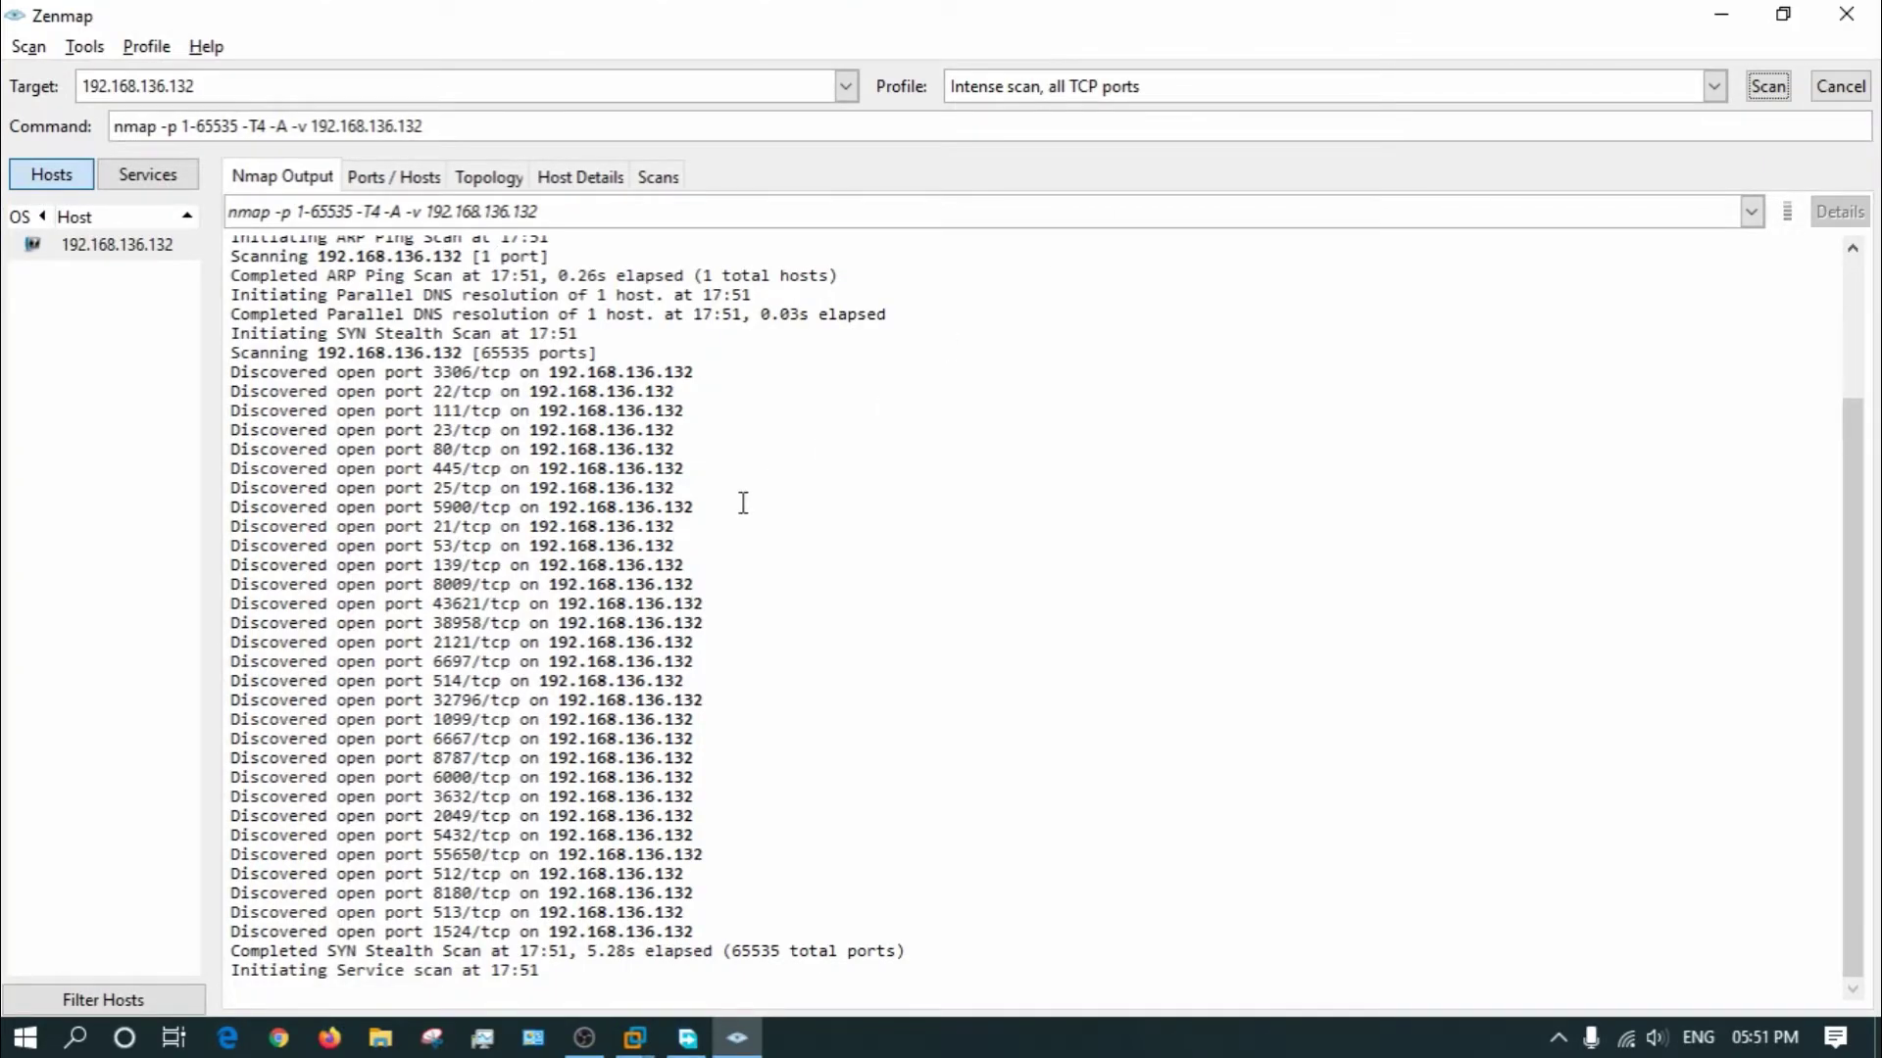
Check the Metasploitable2-Linux virtual machine in VMware Workstation during the full port scan and return to Zenmap.
mouse_move(635, 1037)
left_click(1008, 843)
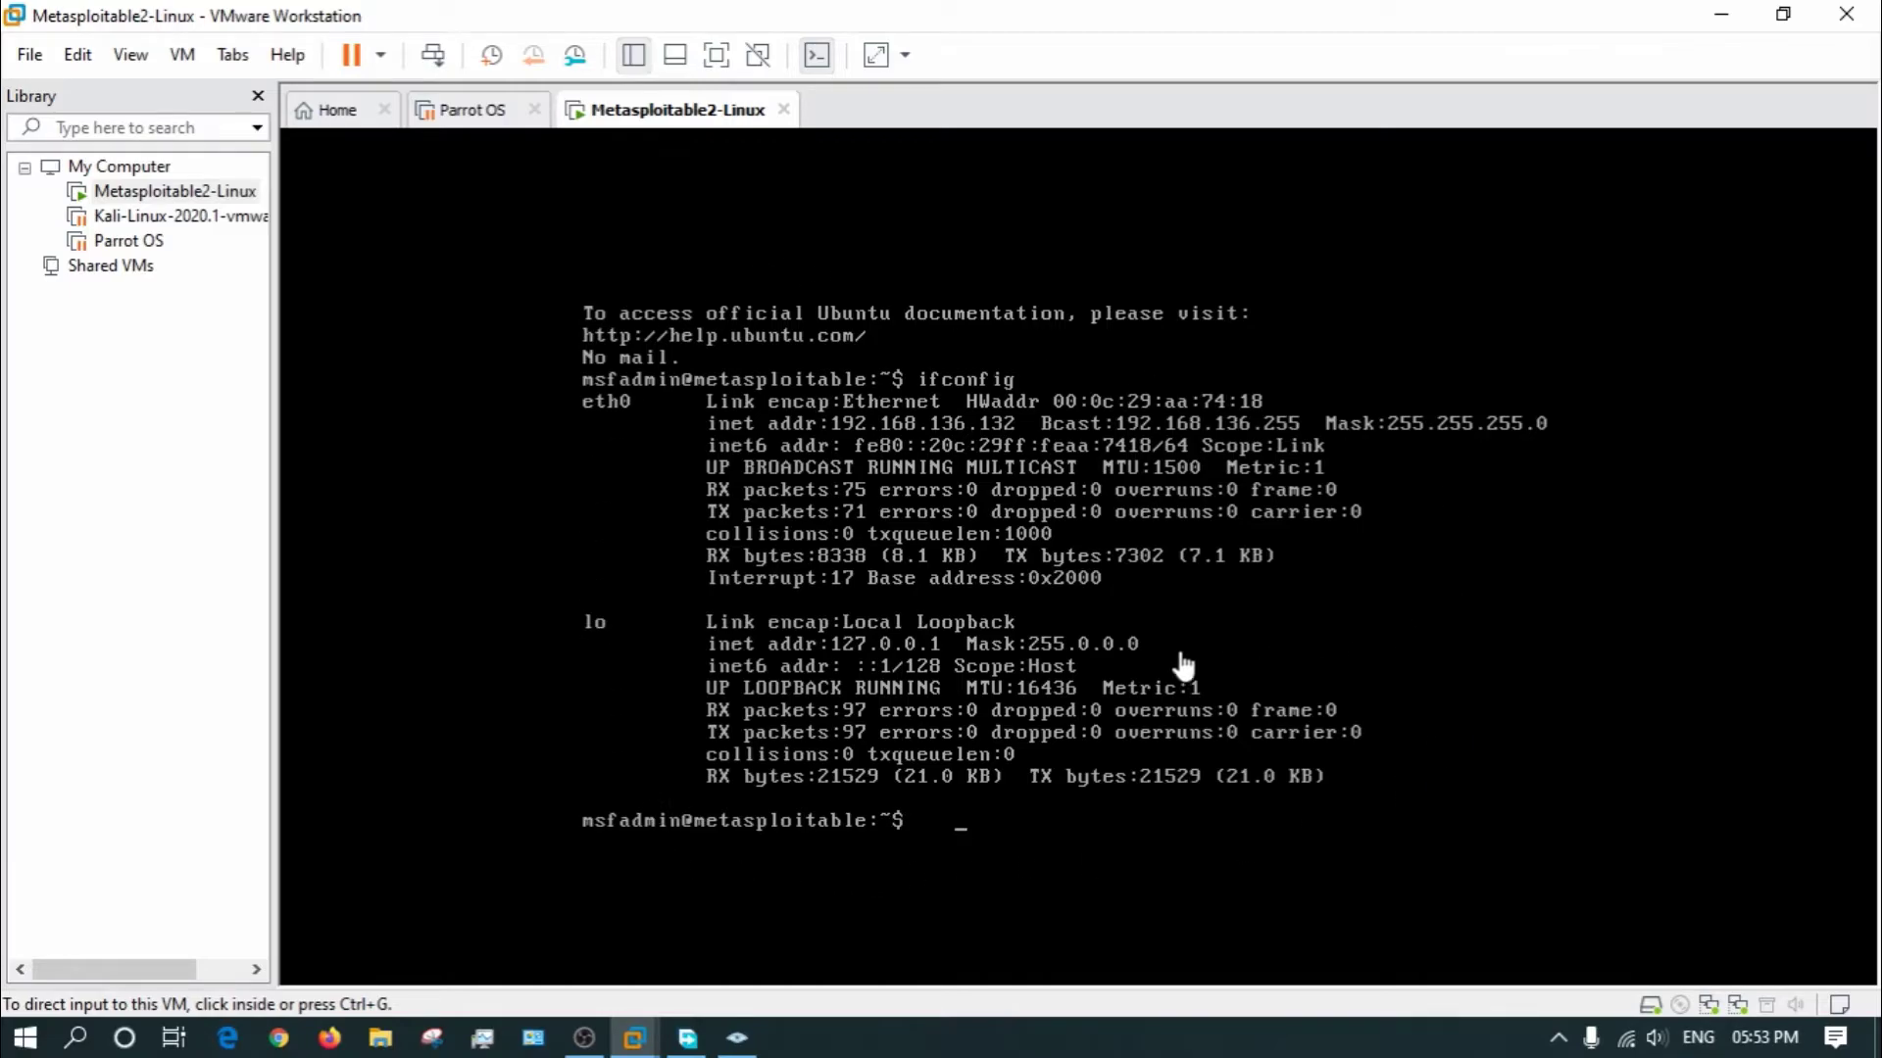
left_click(735, 1041)
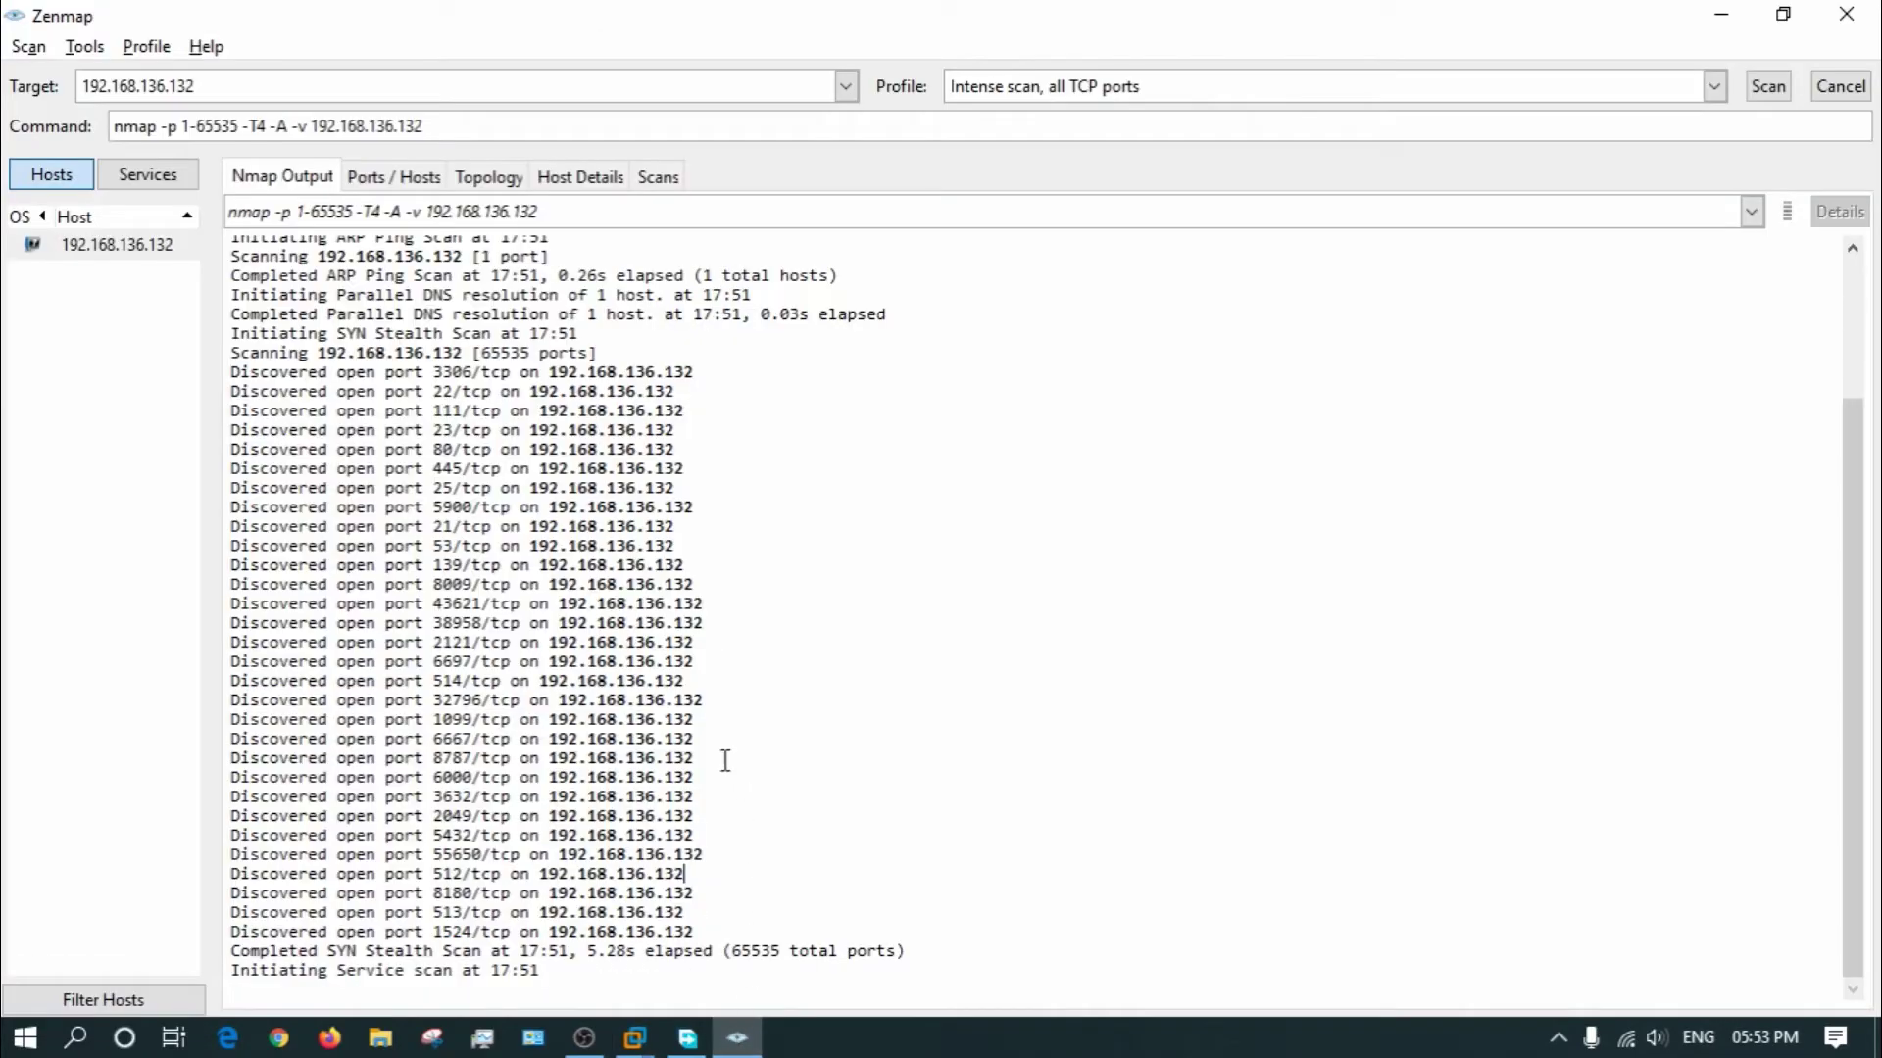
mouse_move(635, 1038)
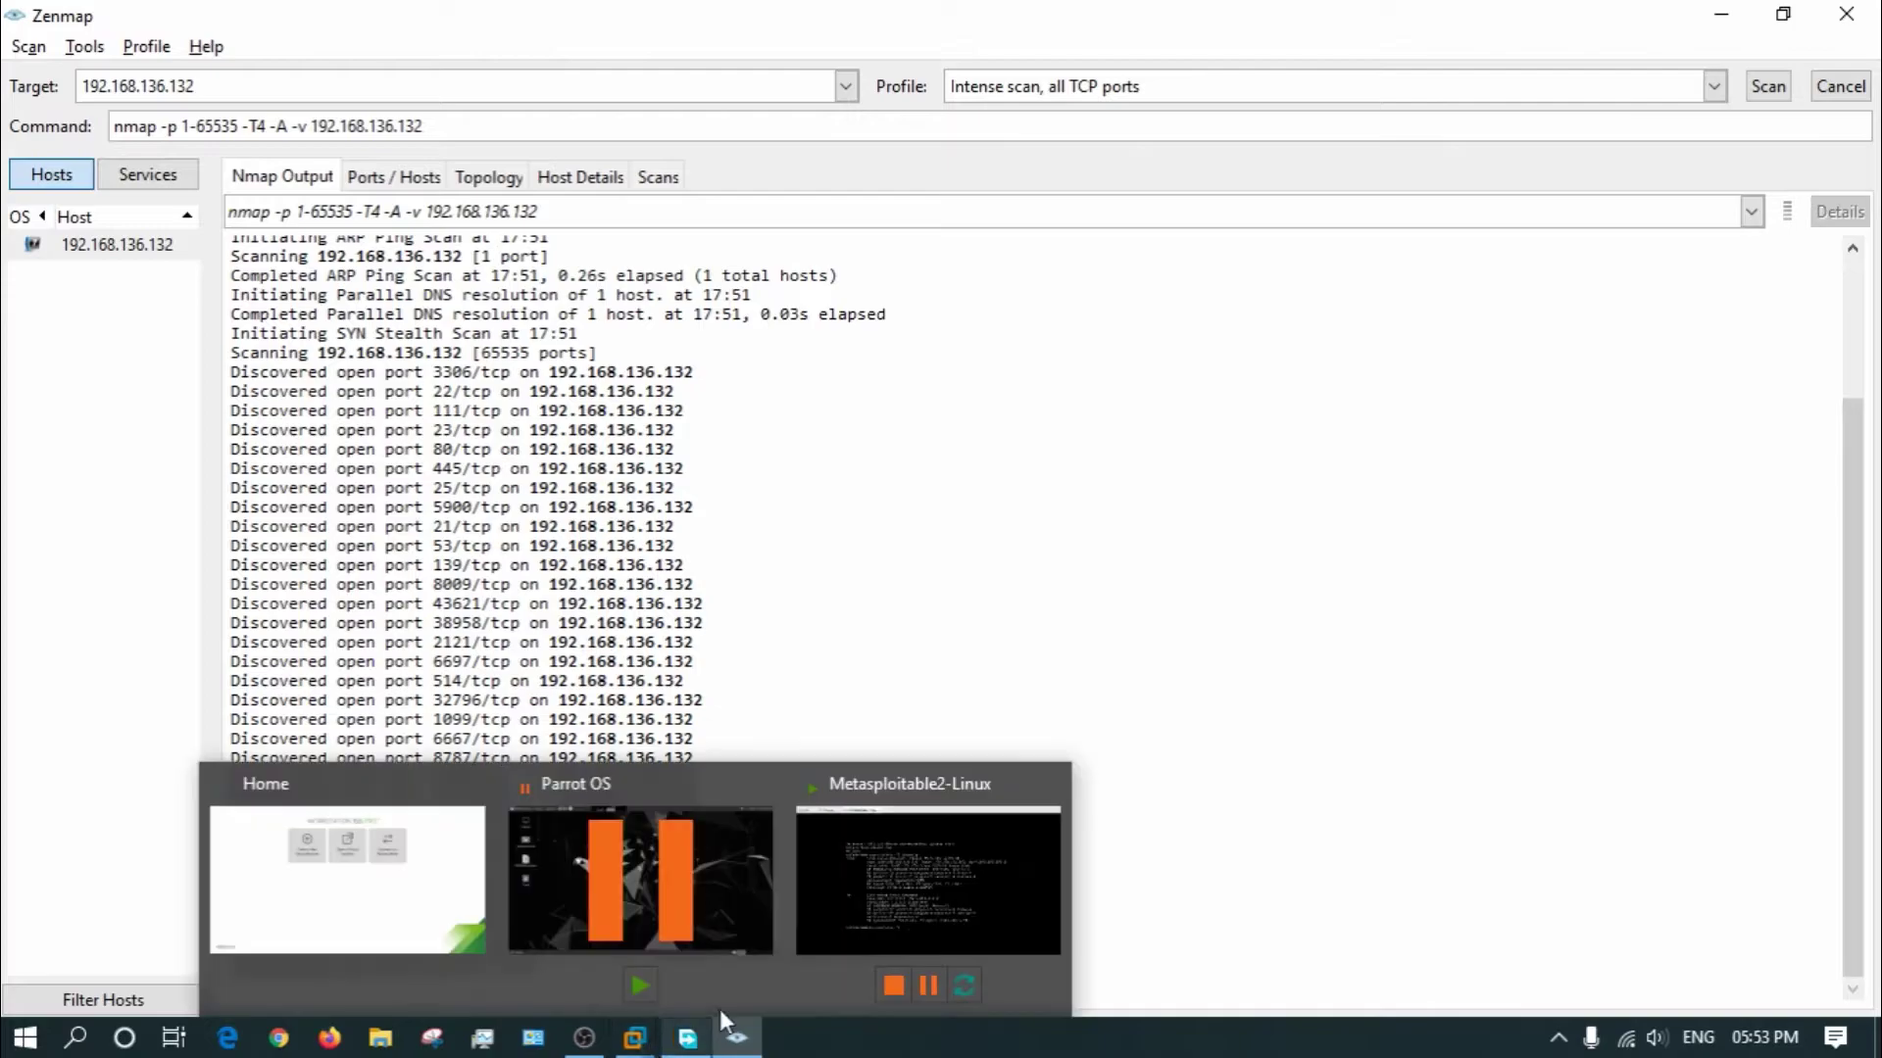
left_click(931, 882)
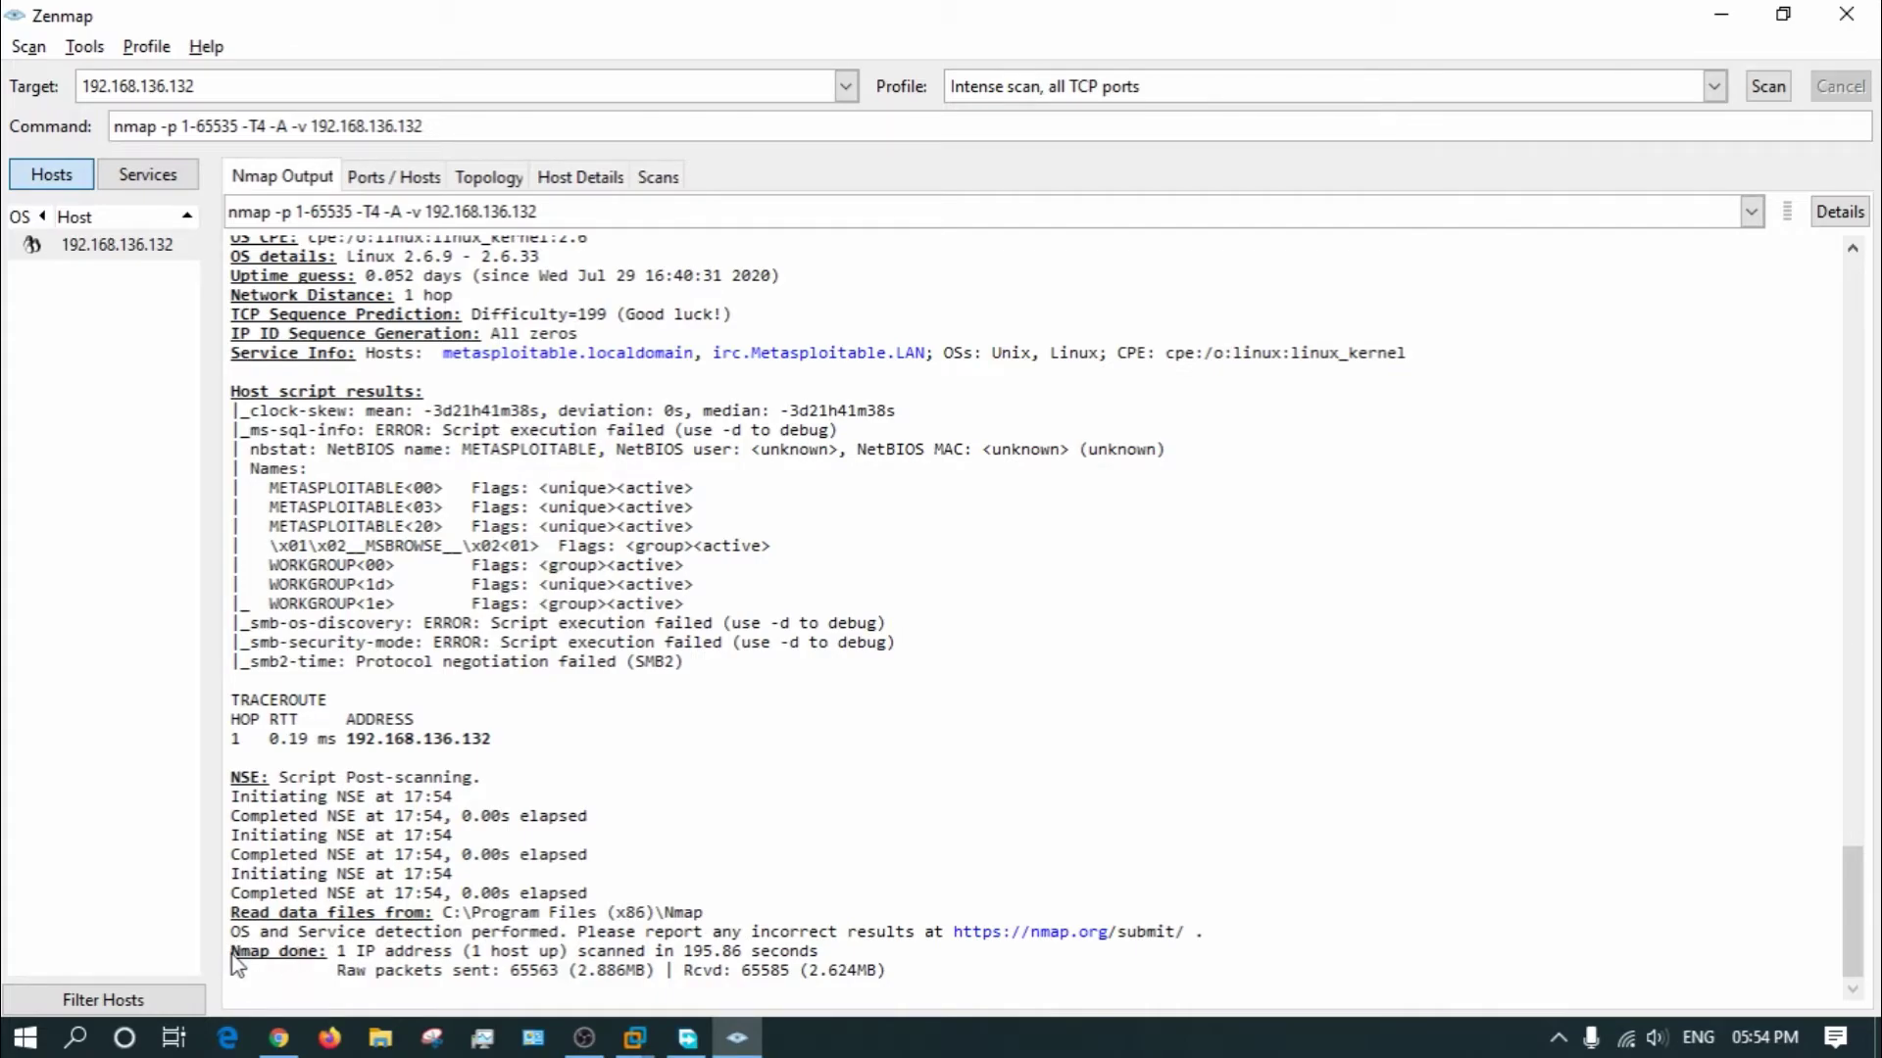
Check the completion line at the end of the full TCP port scan output for 192.168.136.132.
left_click_drag(233, 955, 842, 957)
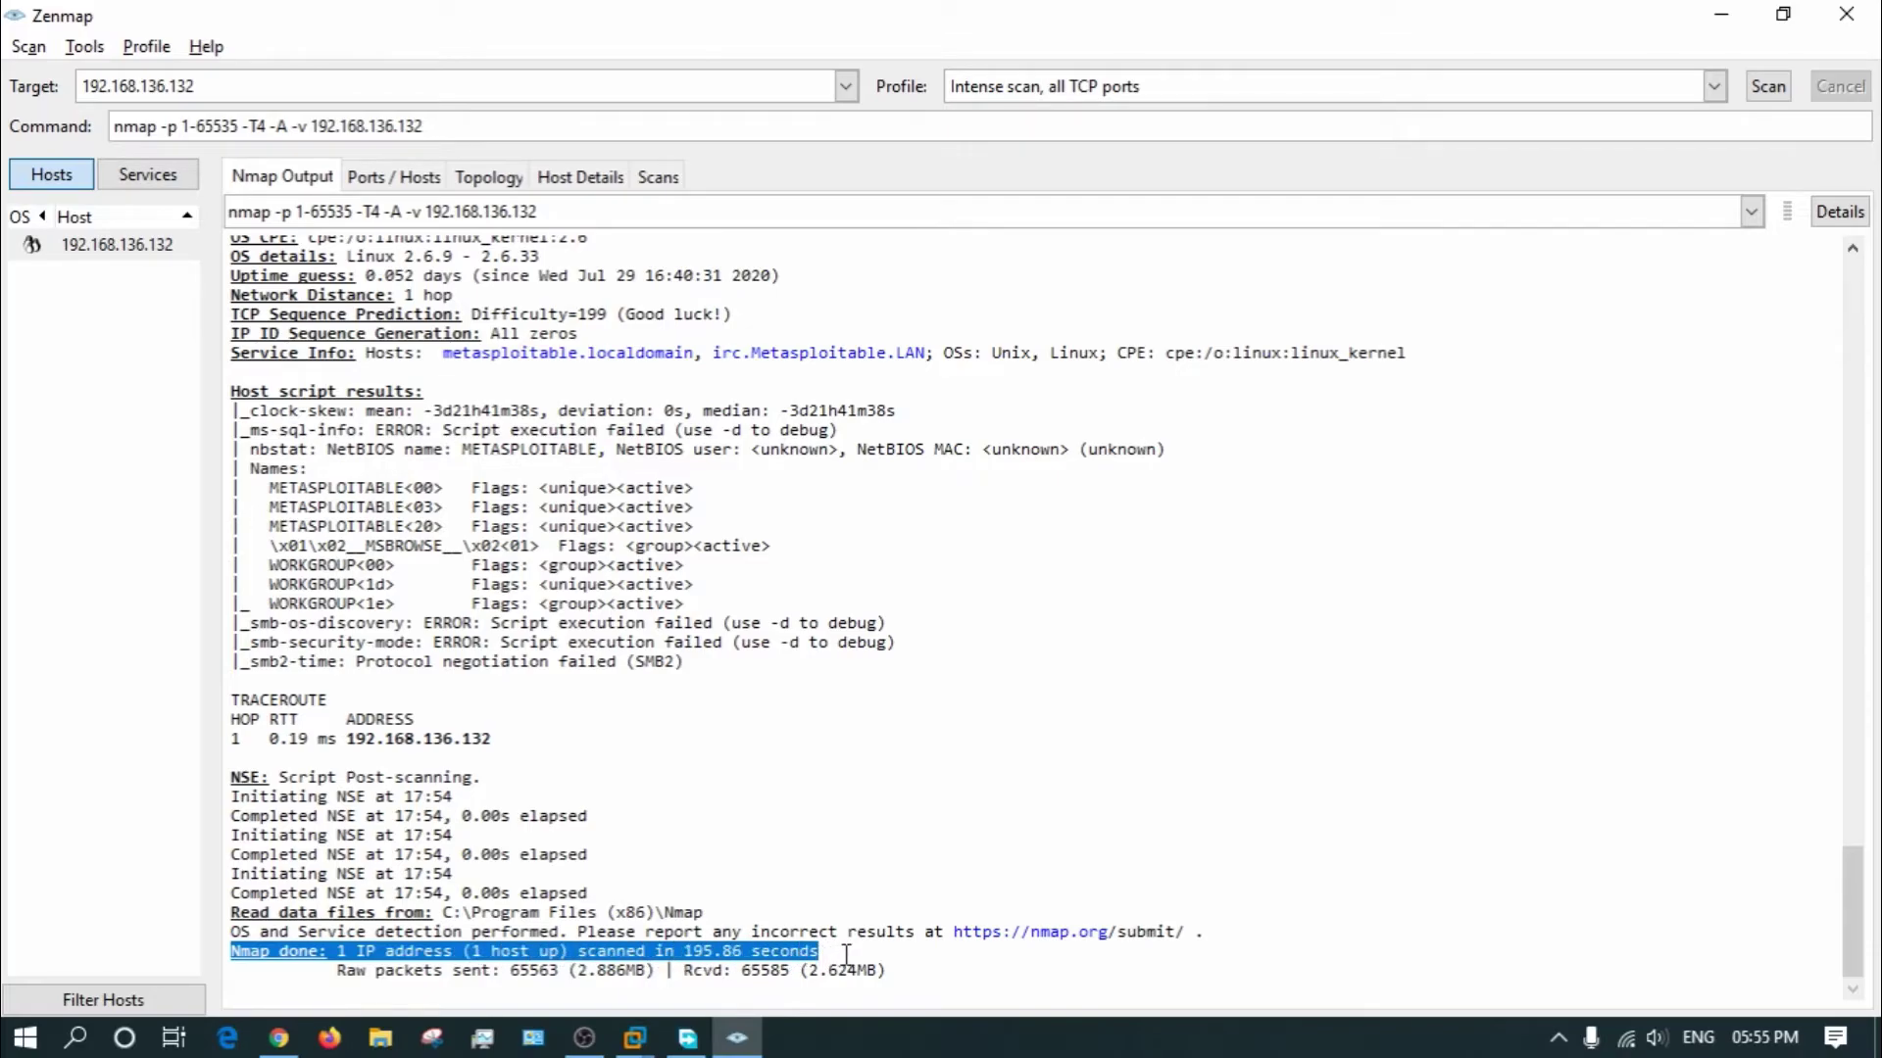
left_click(859, 970)
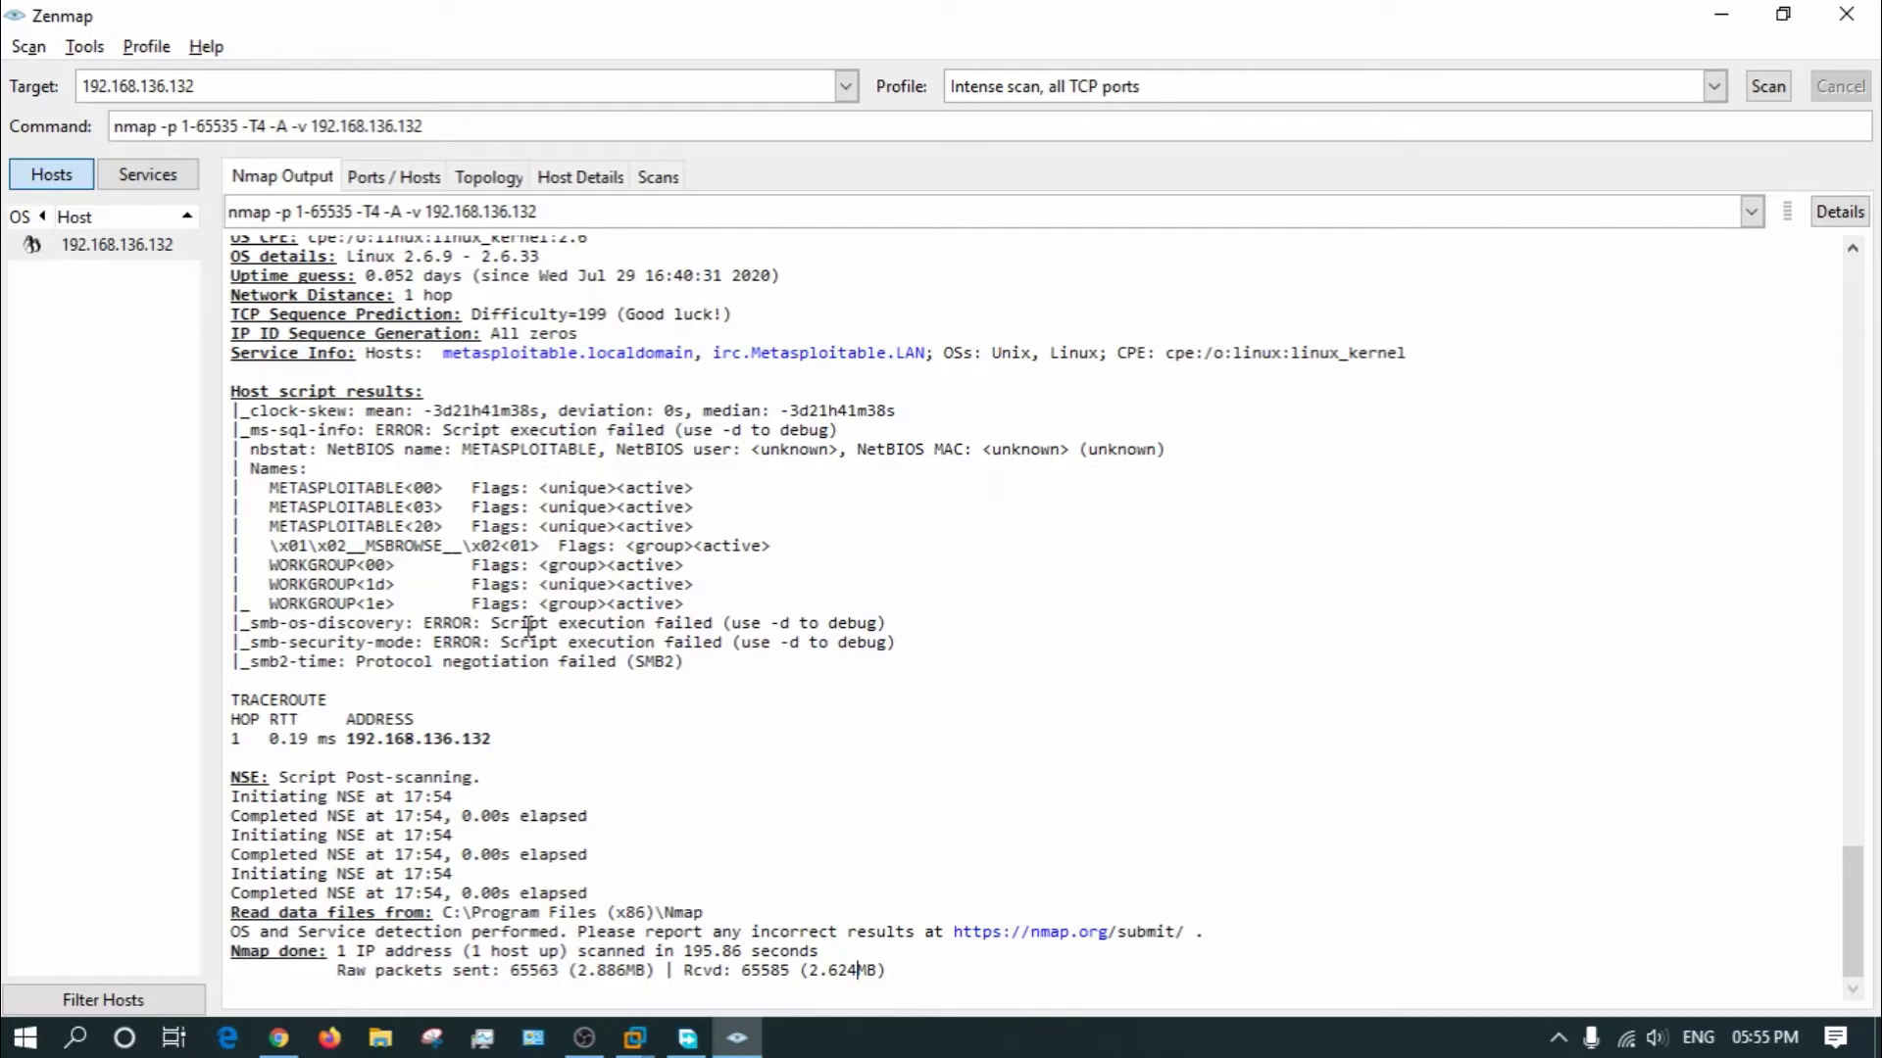
left_click(130, 251)
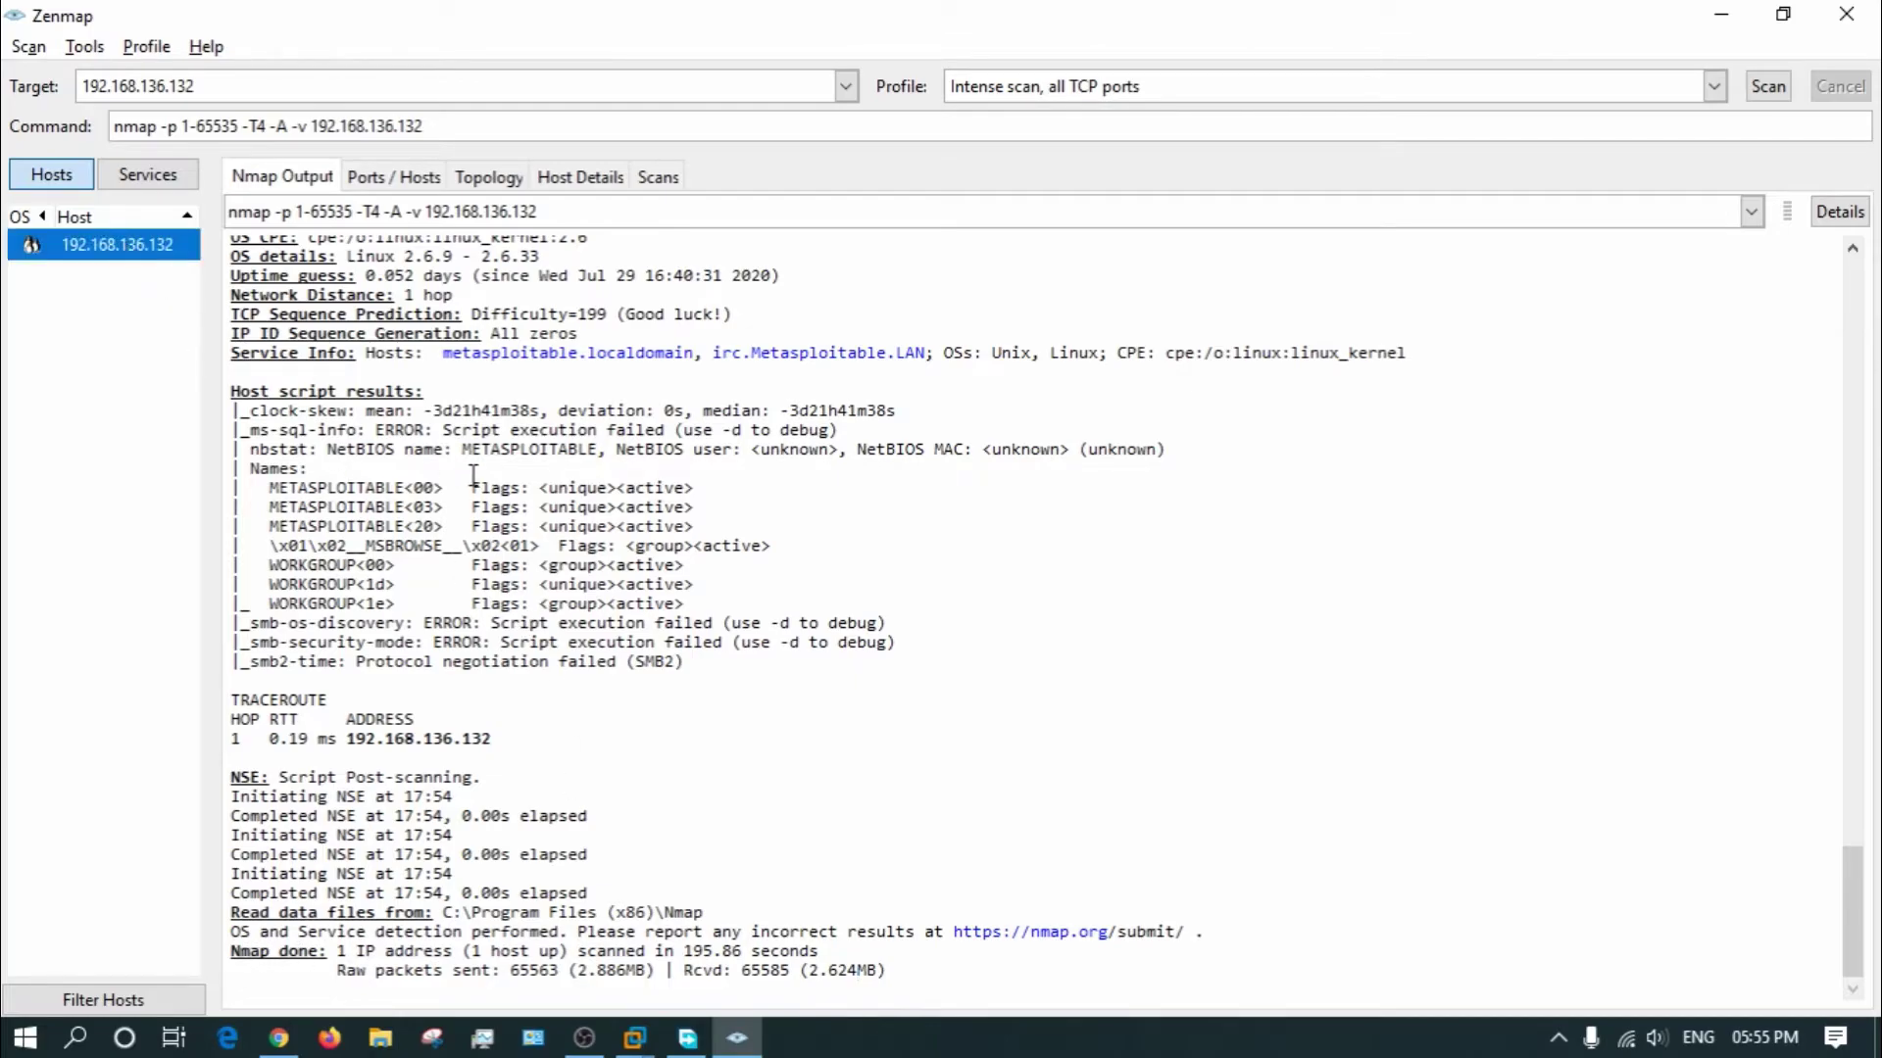
Read through the full TCP port scan output, from the service and script details back to the discovered ports at its start.
scroll(470, 474, "up", 20)
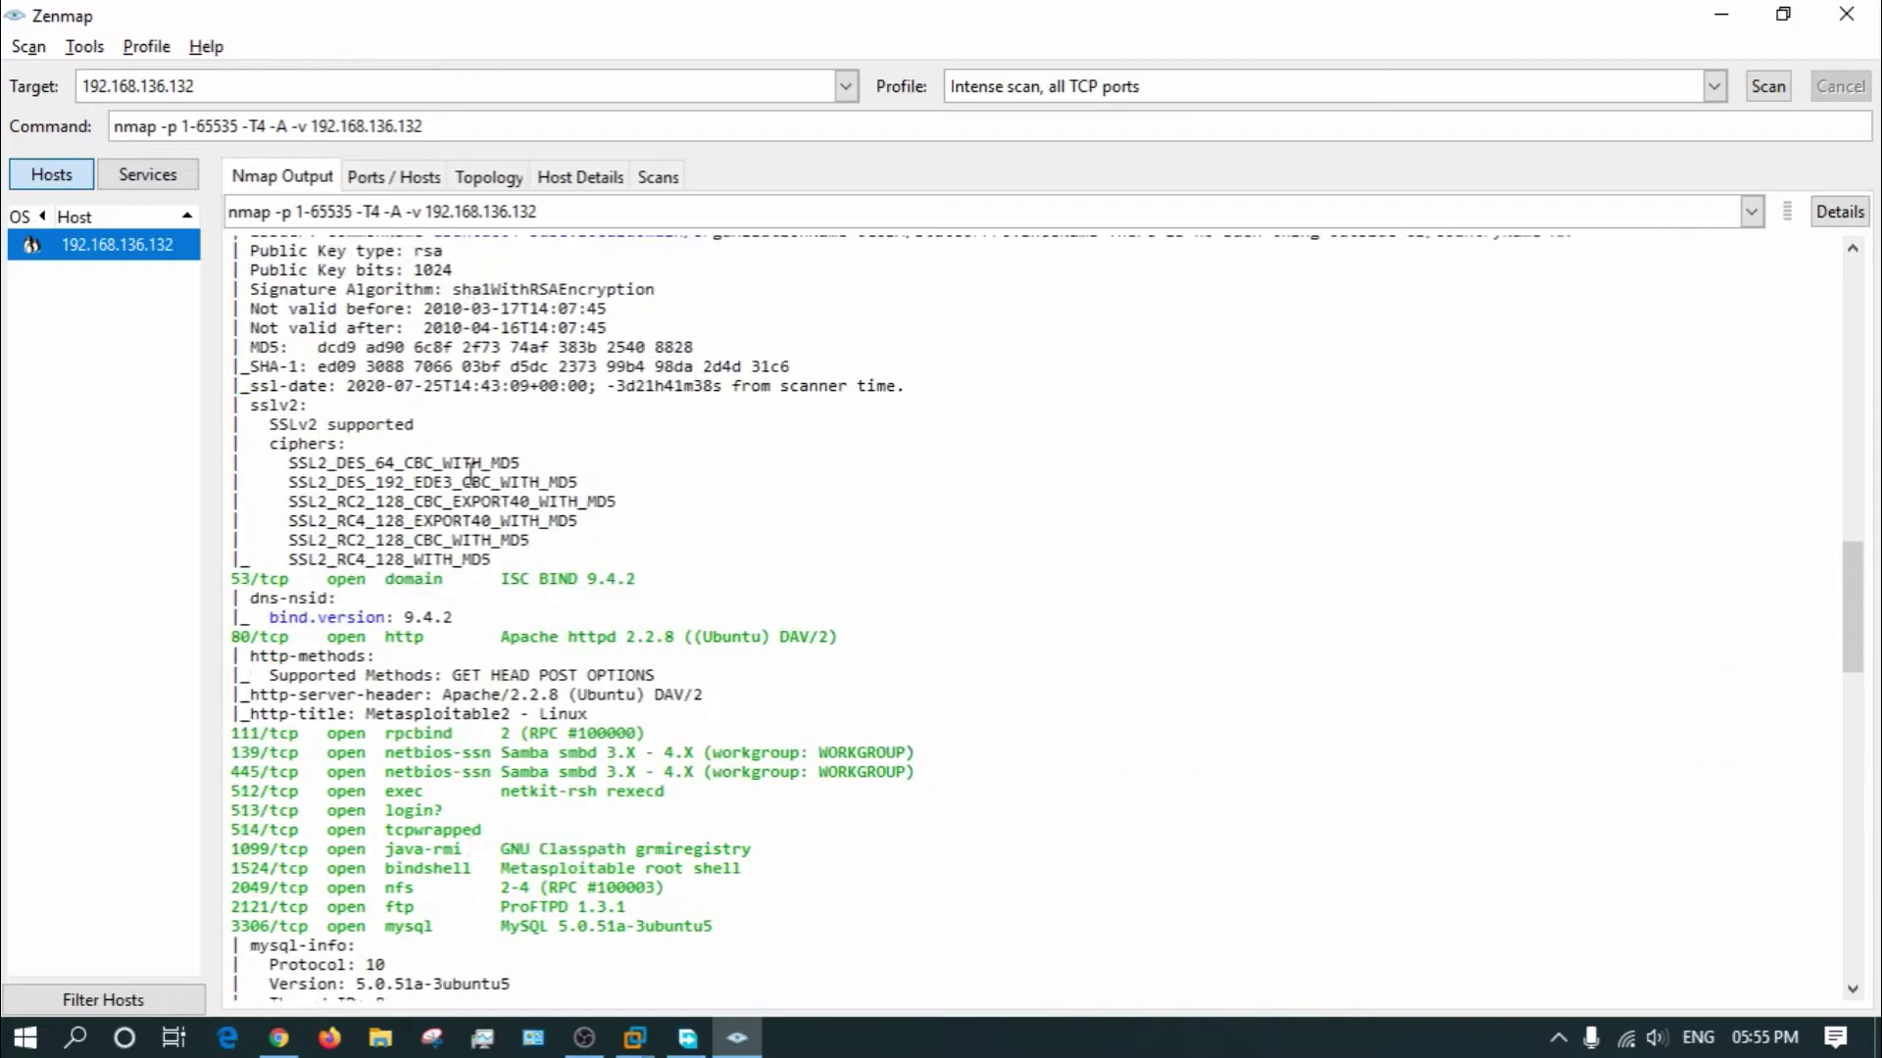
scroll(470, 474, "up", 20)
scroll(471, 474, "down", 20)
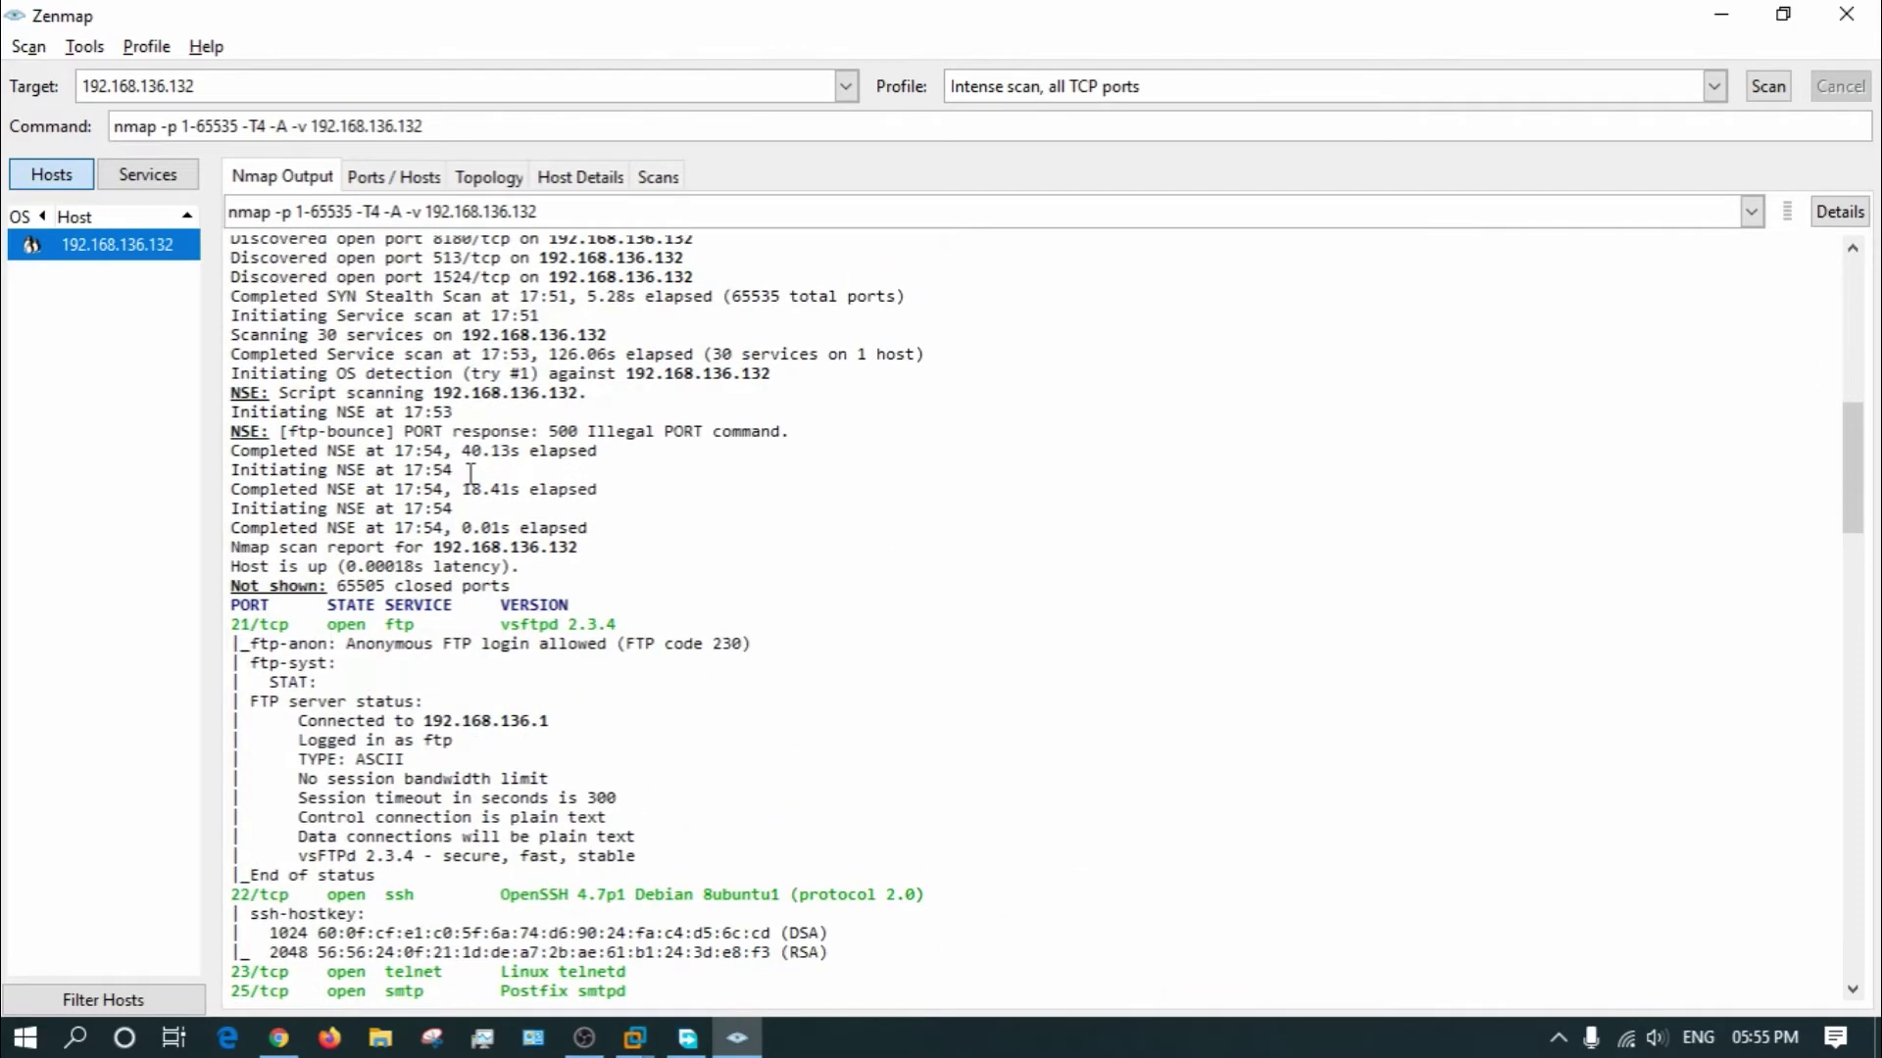
scroll(471, 475, "down", 10)
scroll(470, 474, "up", 20)
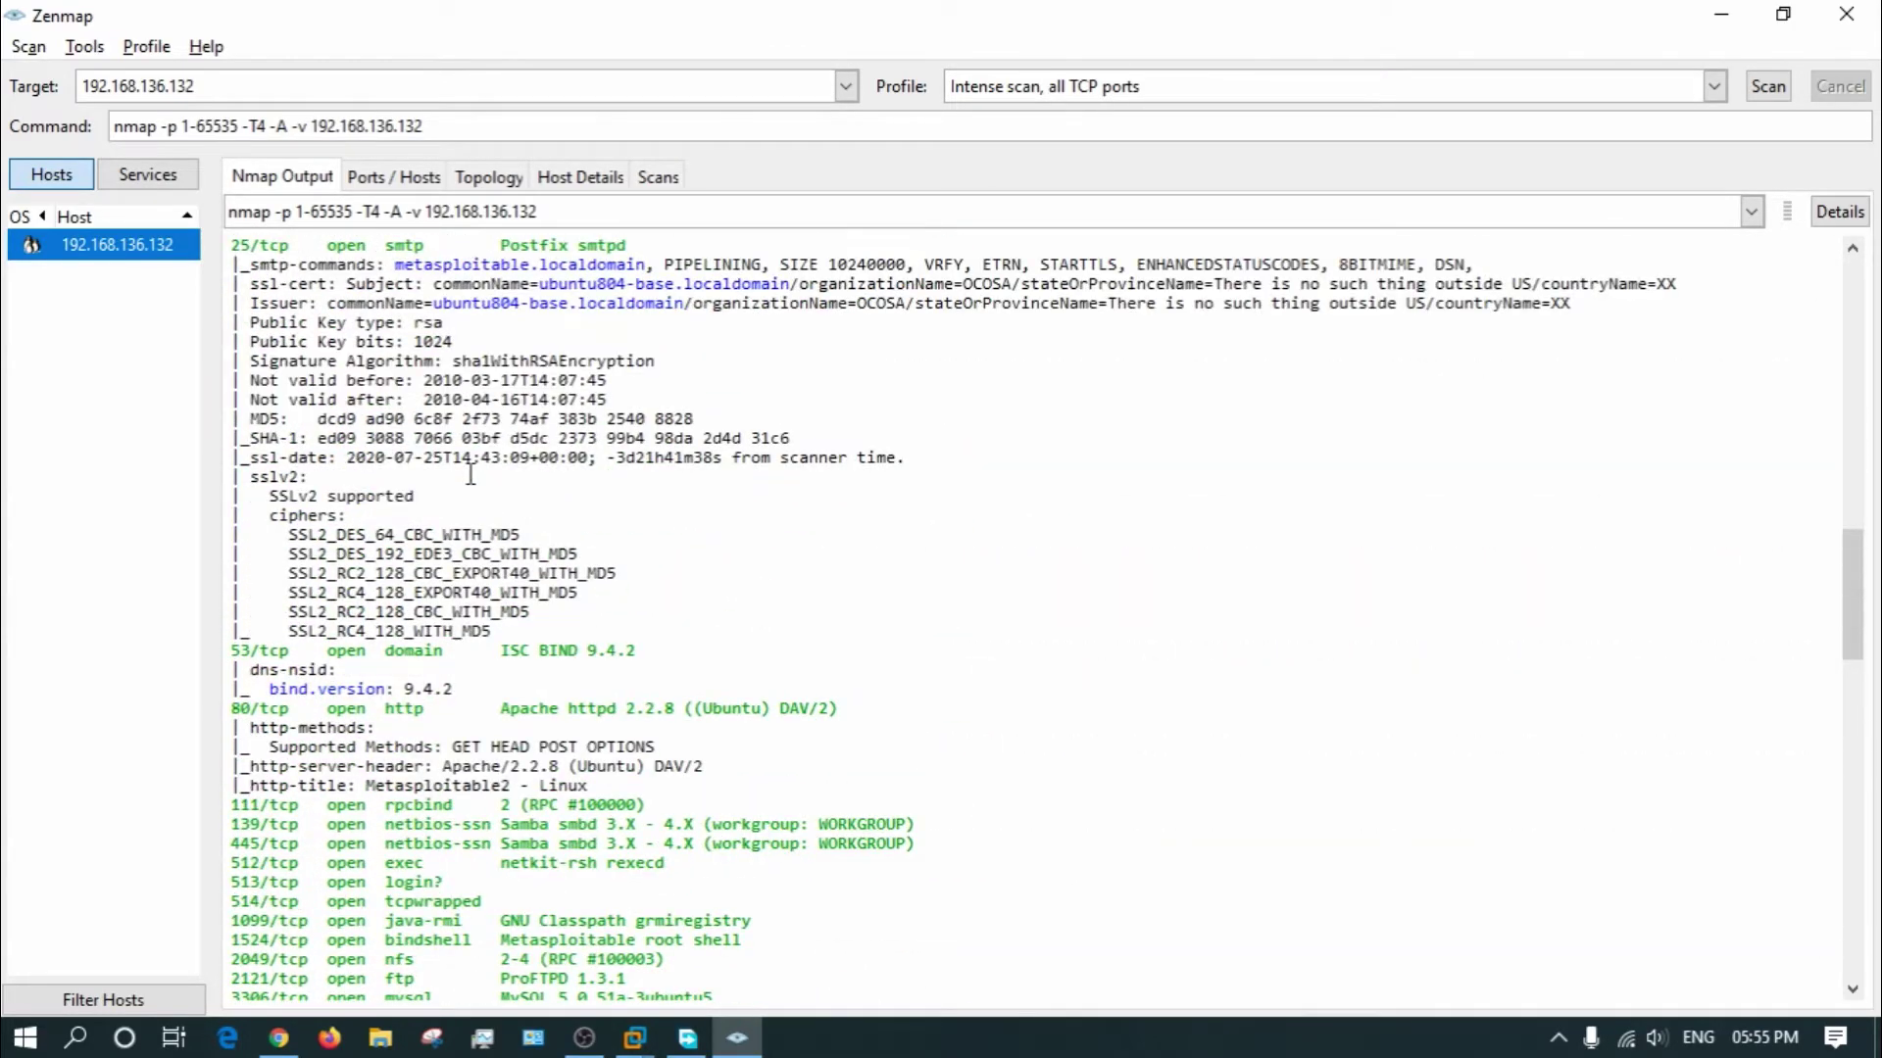
scroll(470, 475, "up", 2)
scroll(470, 474, "down", 8)
scroll(470, 475, "up", 15)
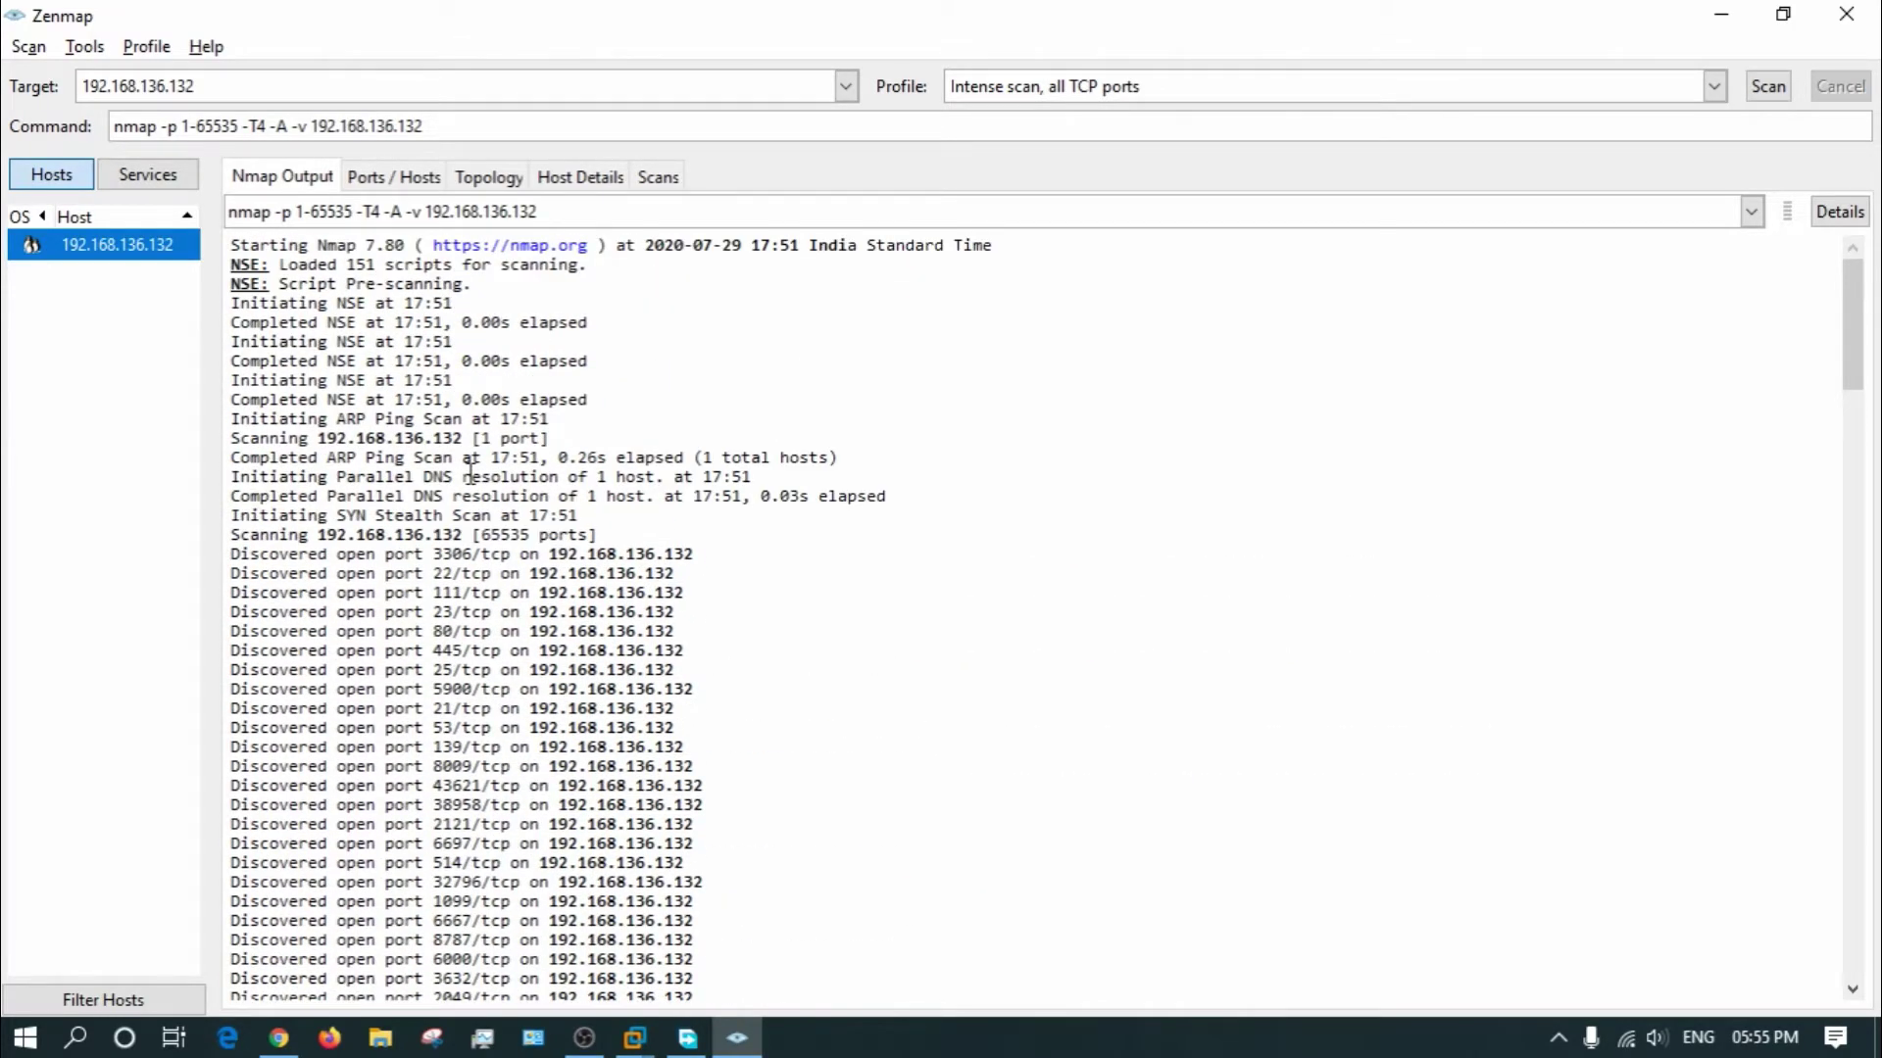
left_click(235, 251)
left_click_drag(235, 251, 848, 812)
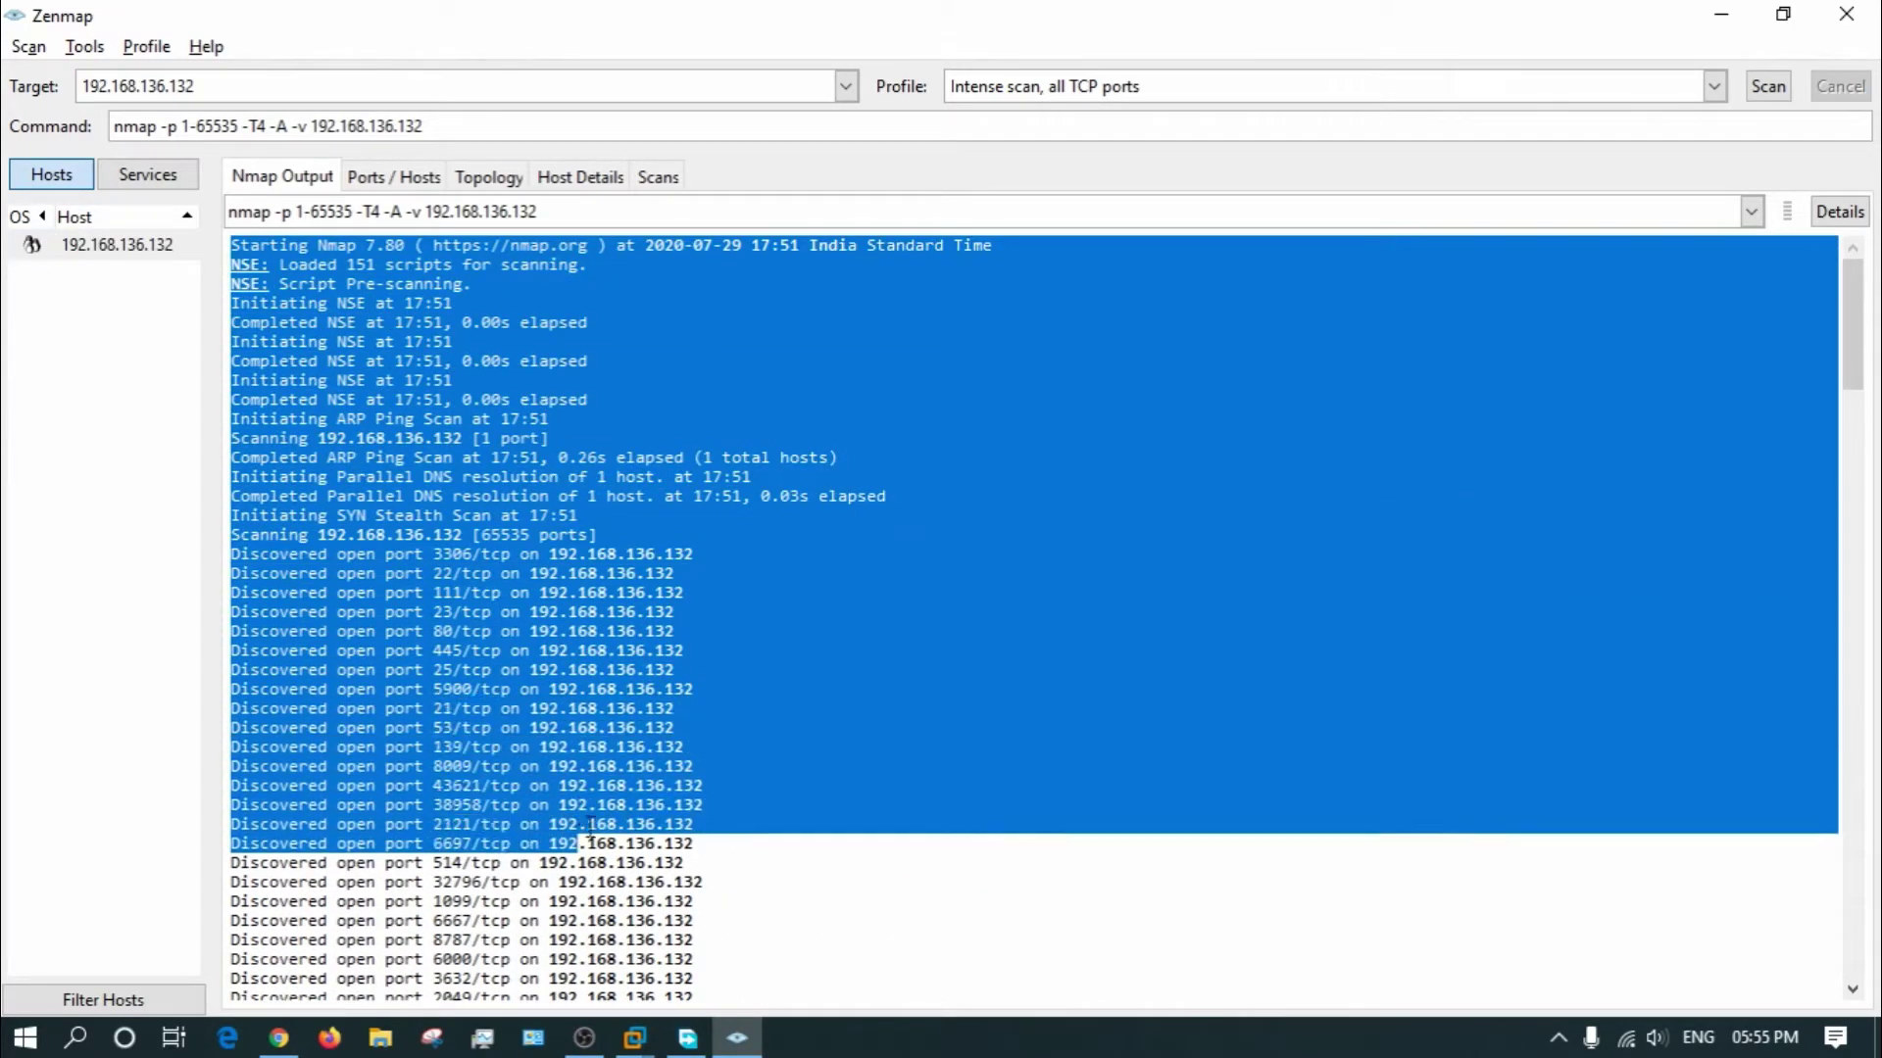
left_click(848, 811)
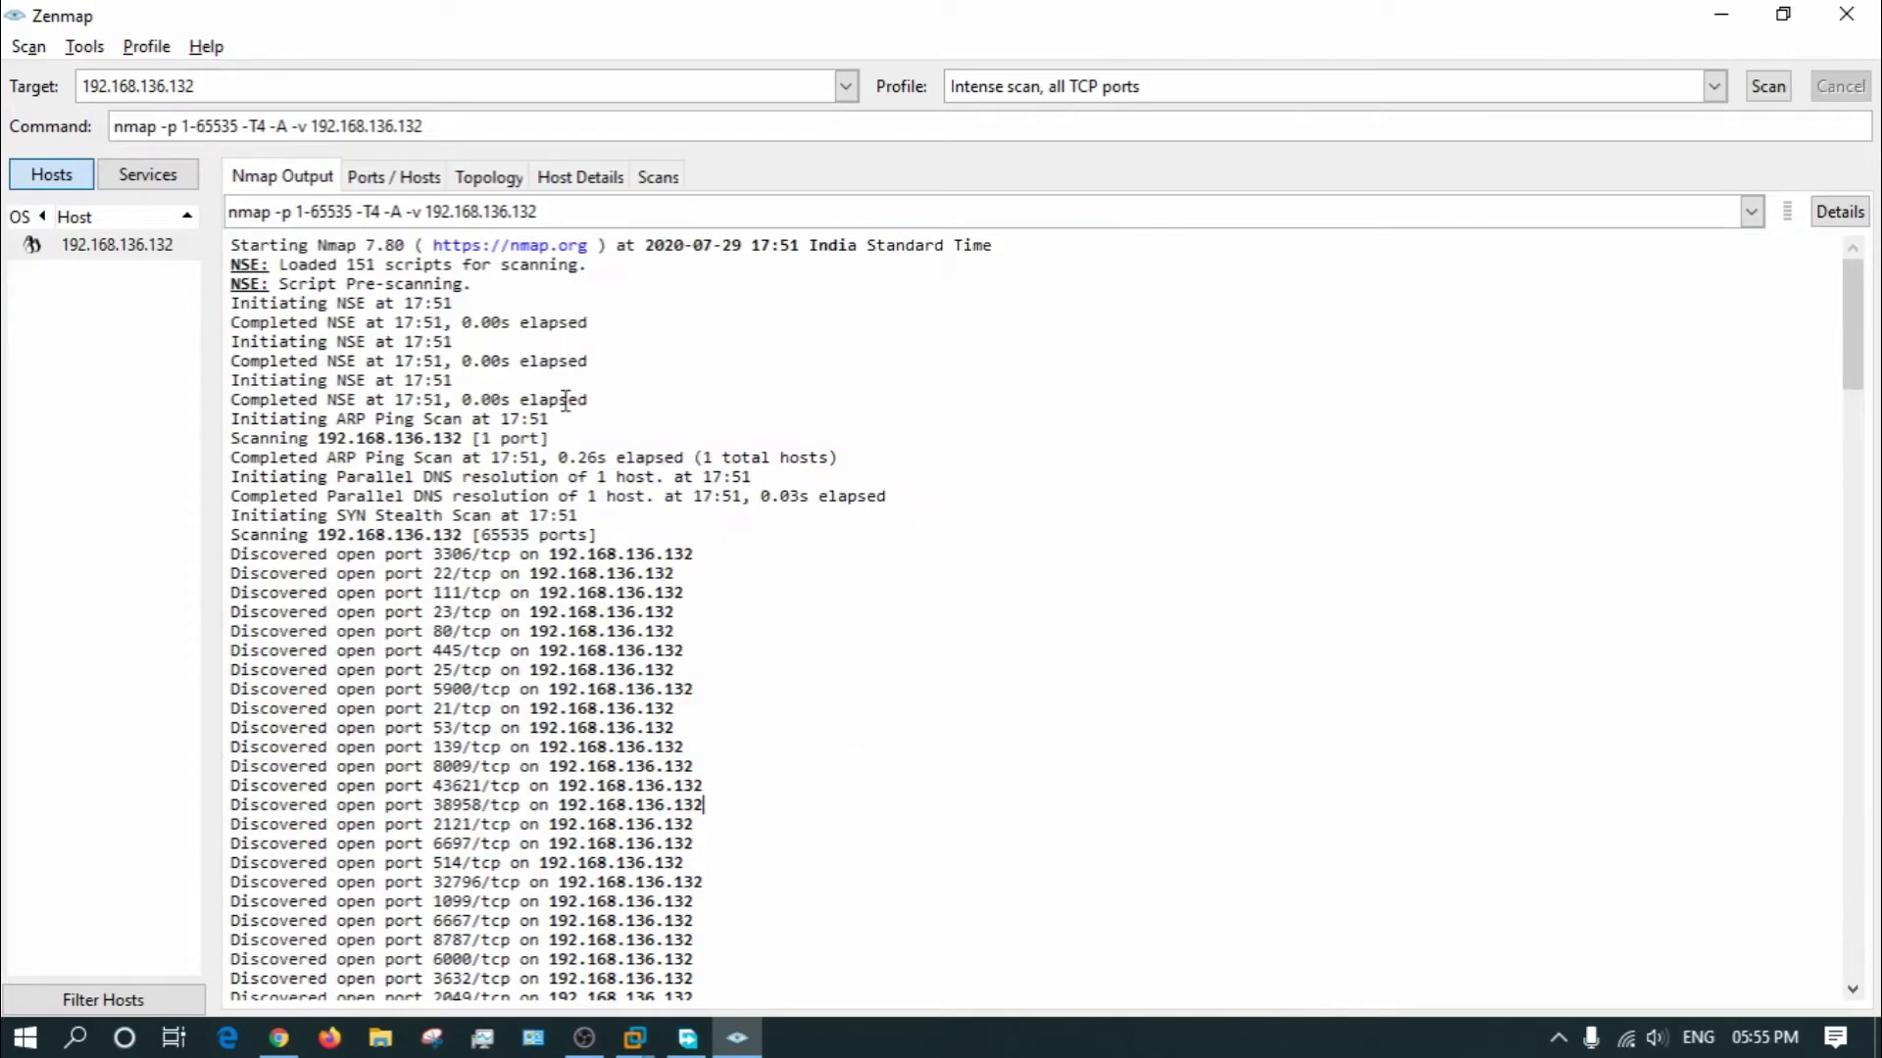
Review the table of ports, services and versions for the scanned host, including the ftp entry on port 21.
left_click(389, 186)
scroll(474, 549, "down", 2)
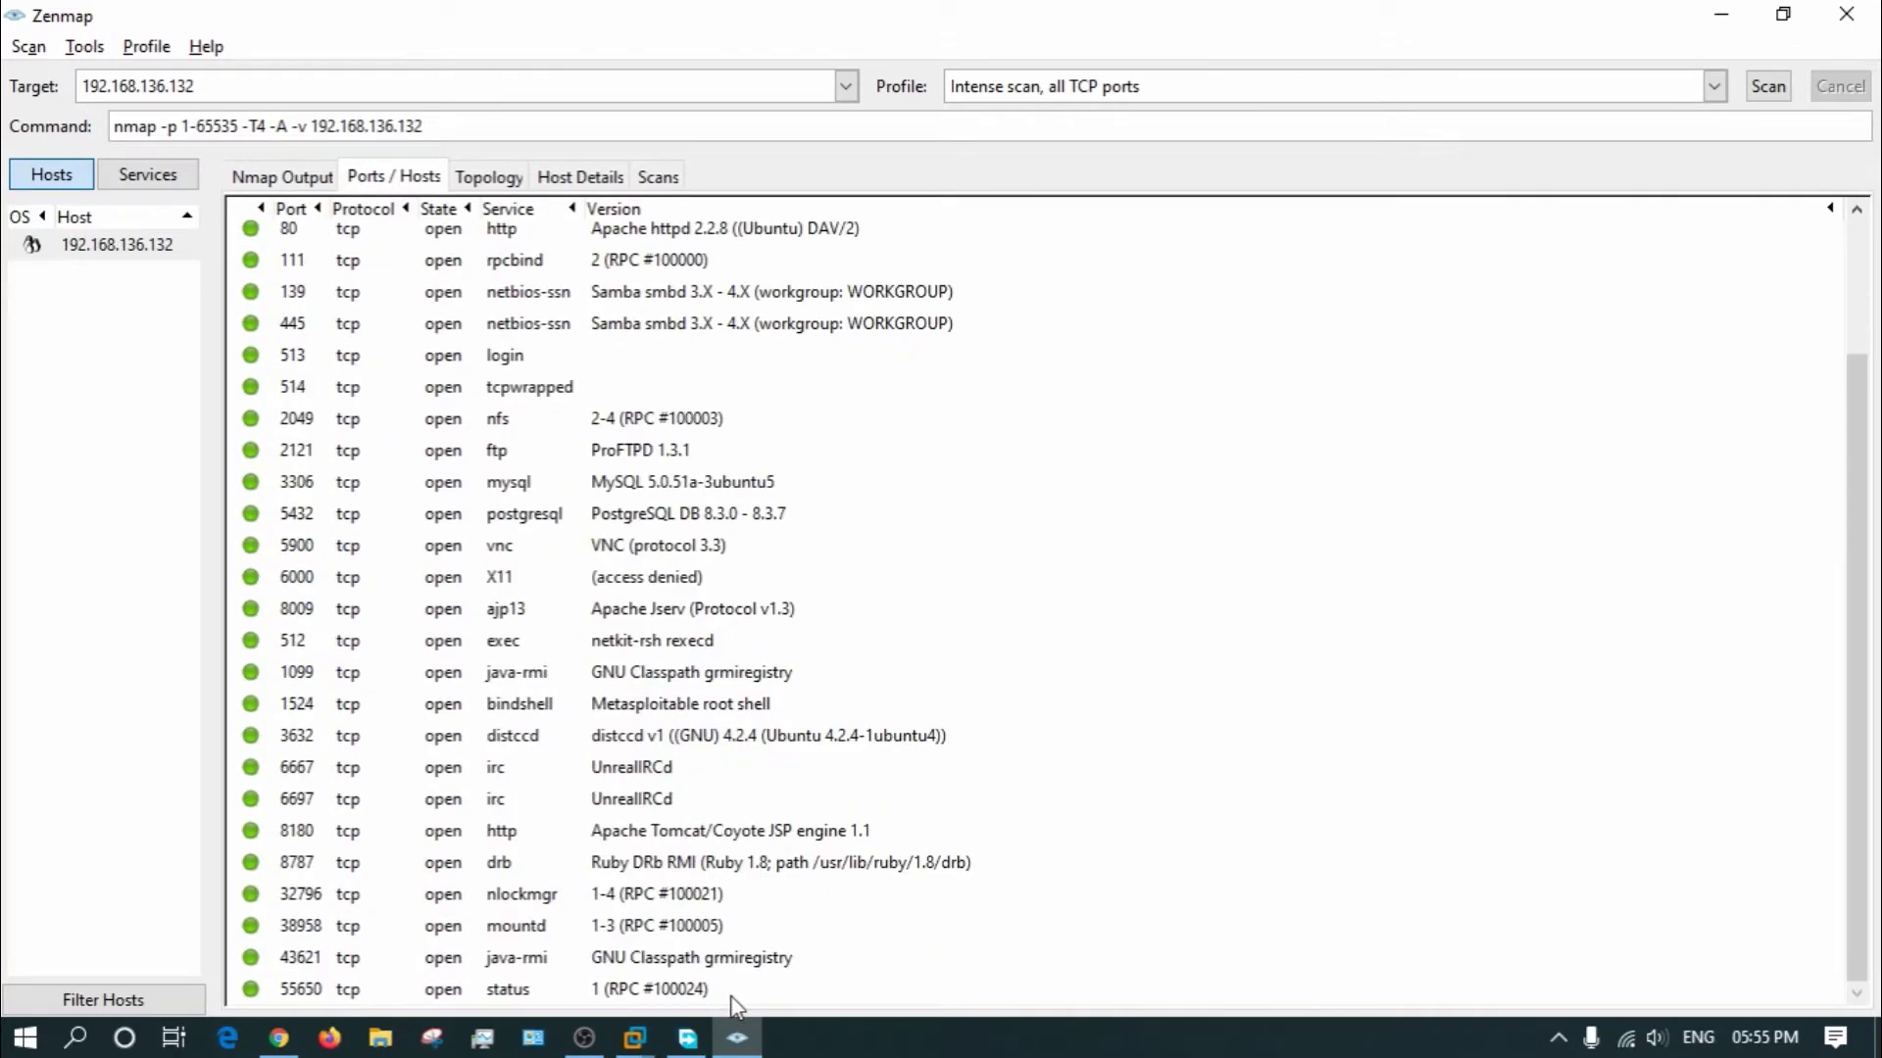
scroll(422, 840, "up", 2)
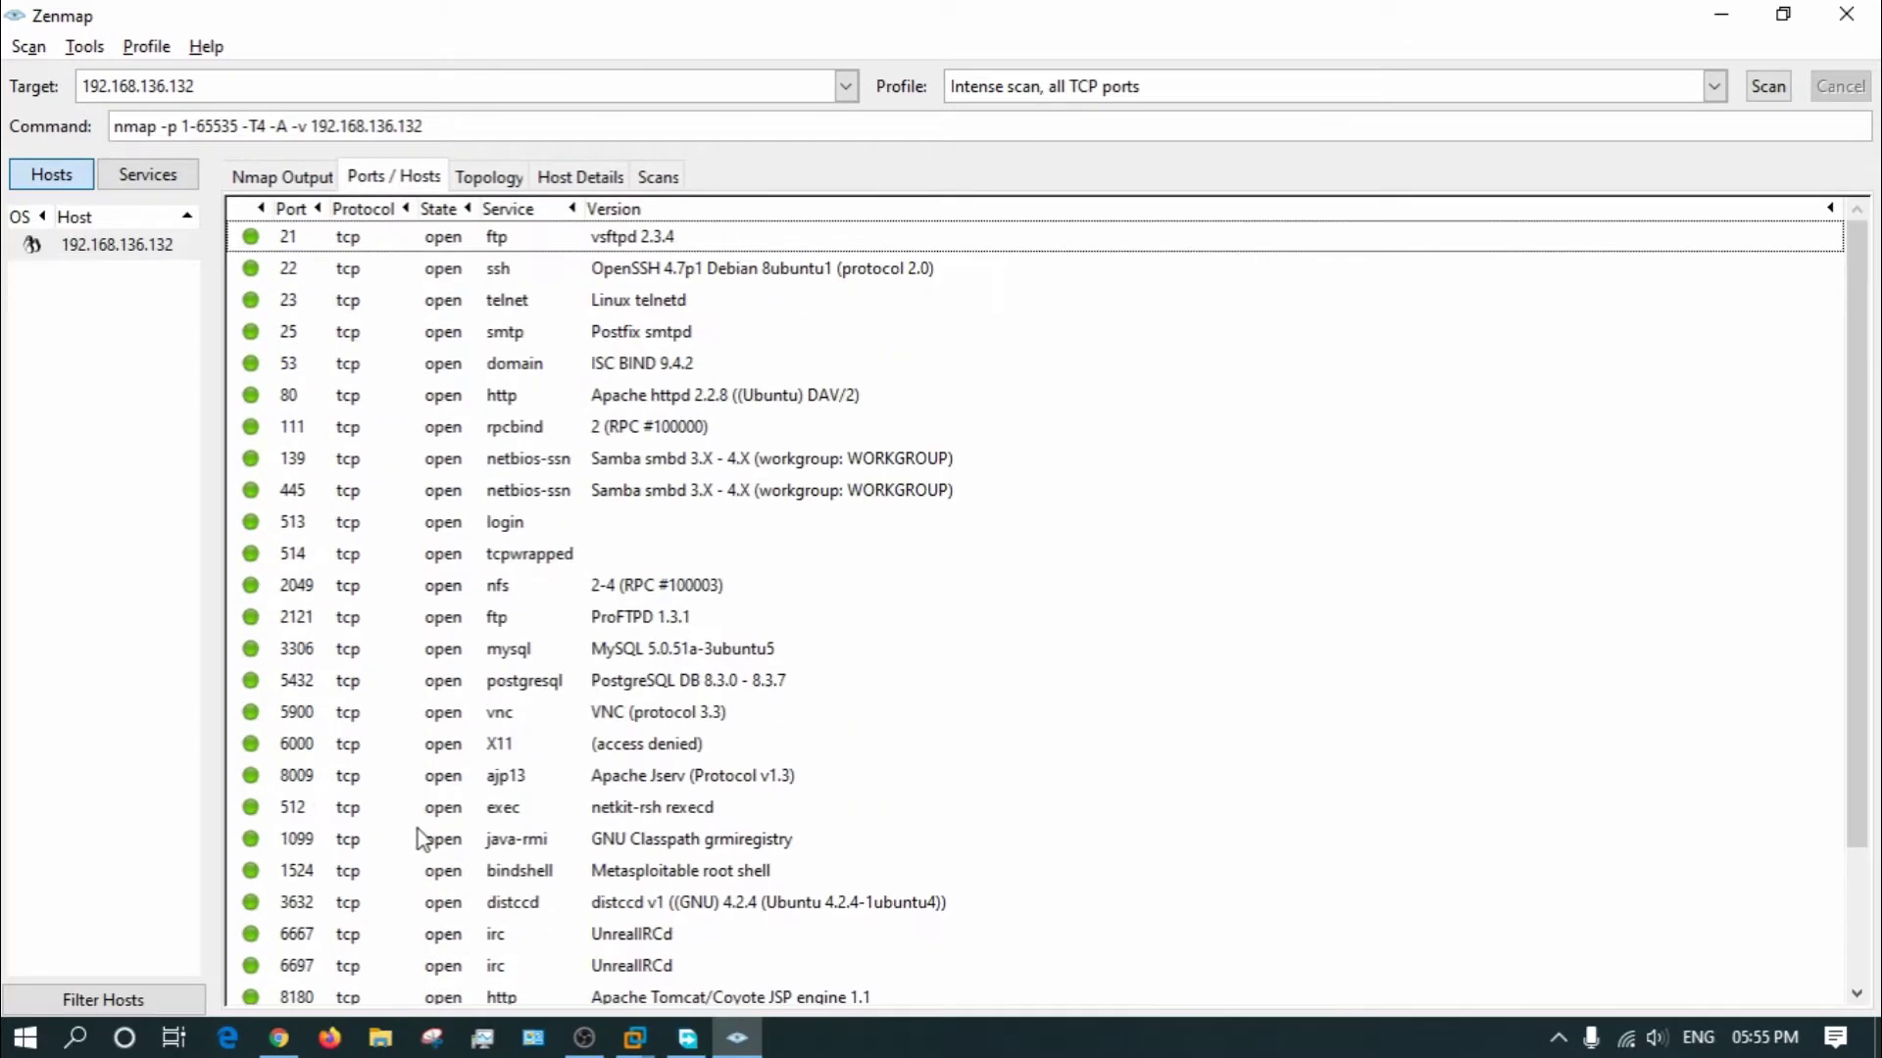
left_click(482, 270)
left_click(546, 247)
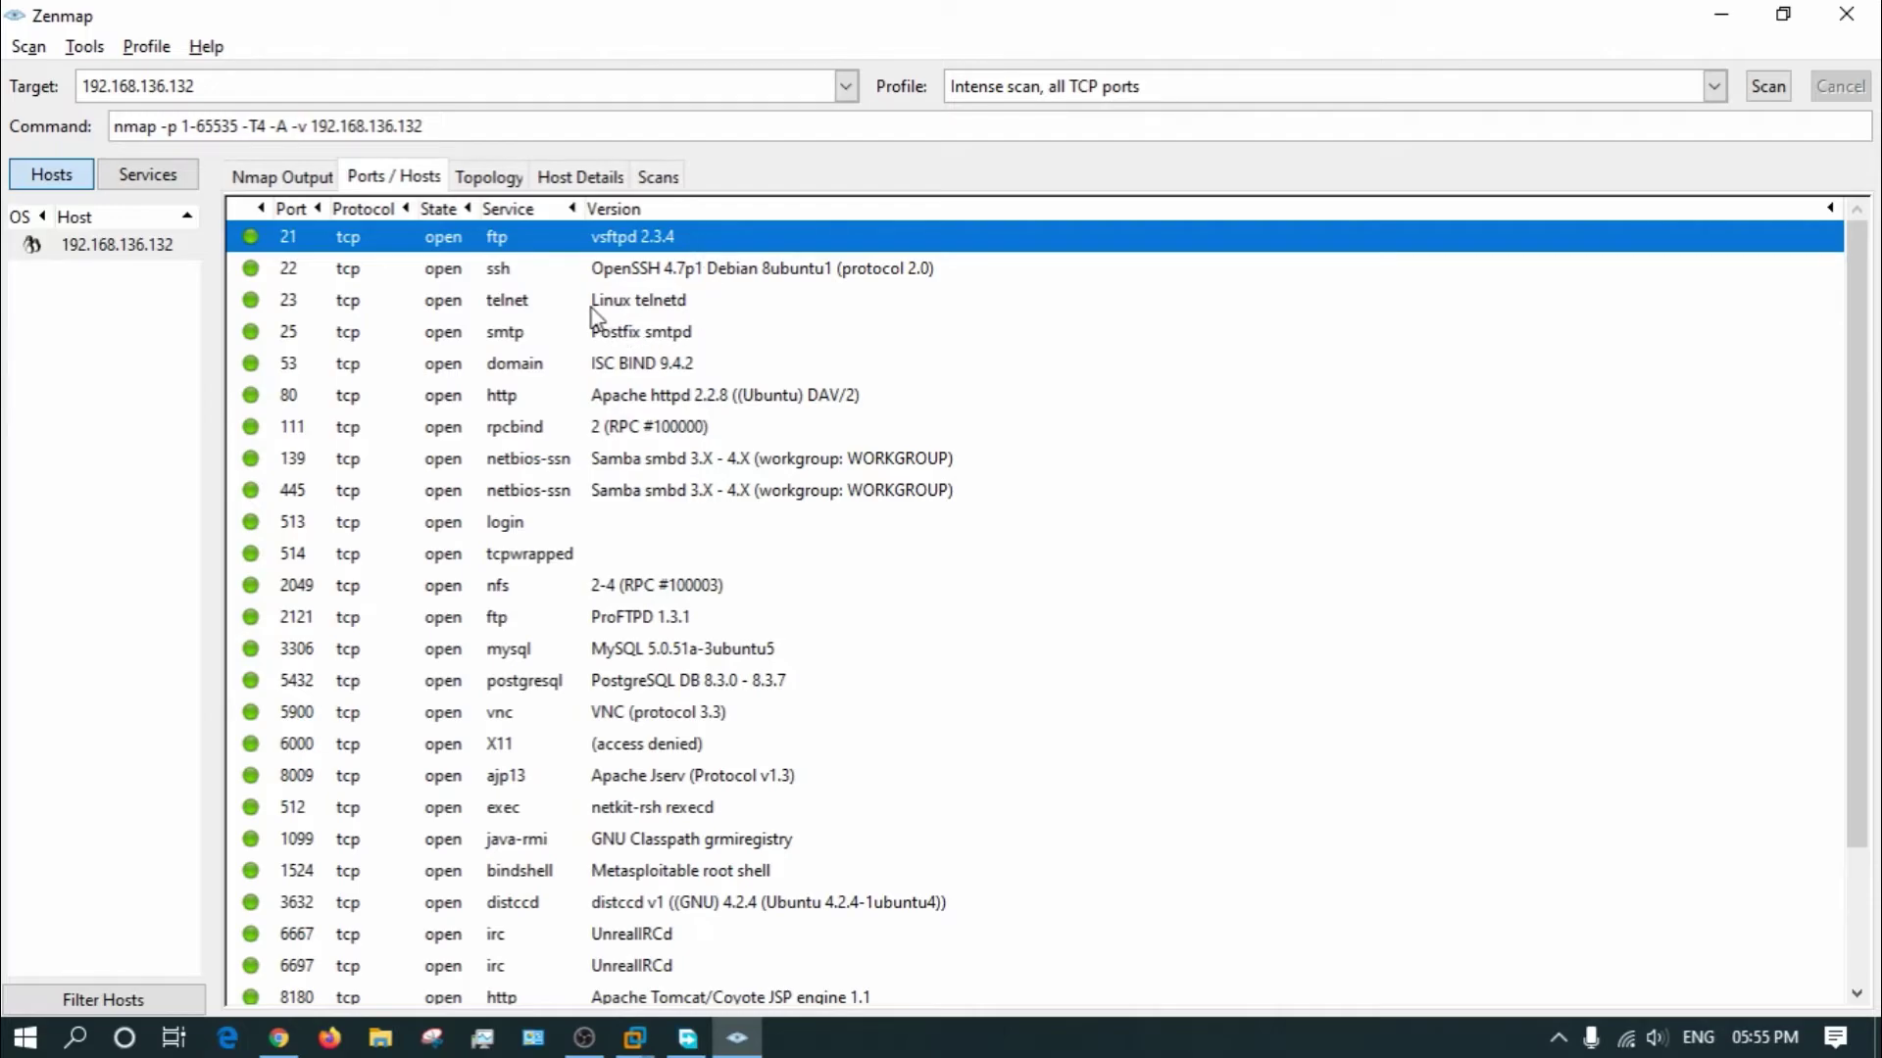
left_click(663, 267)
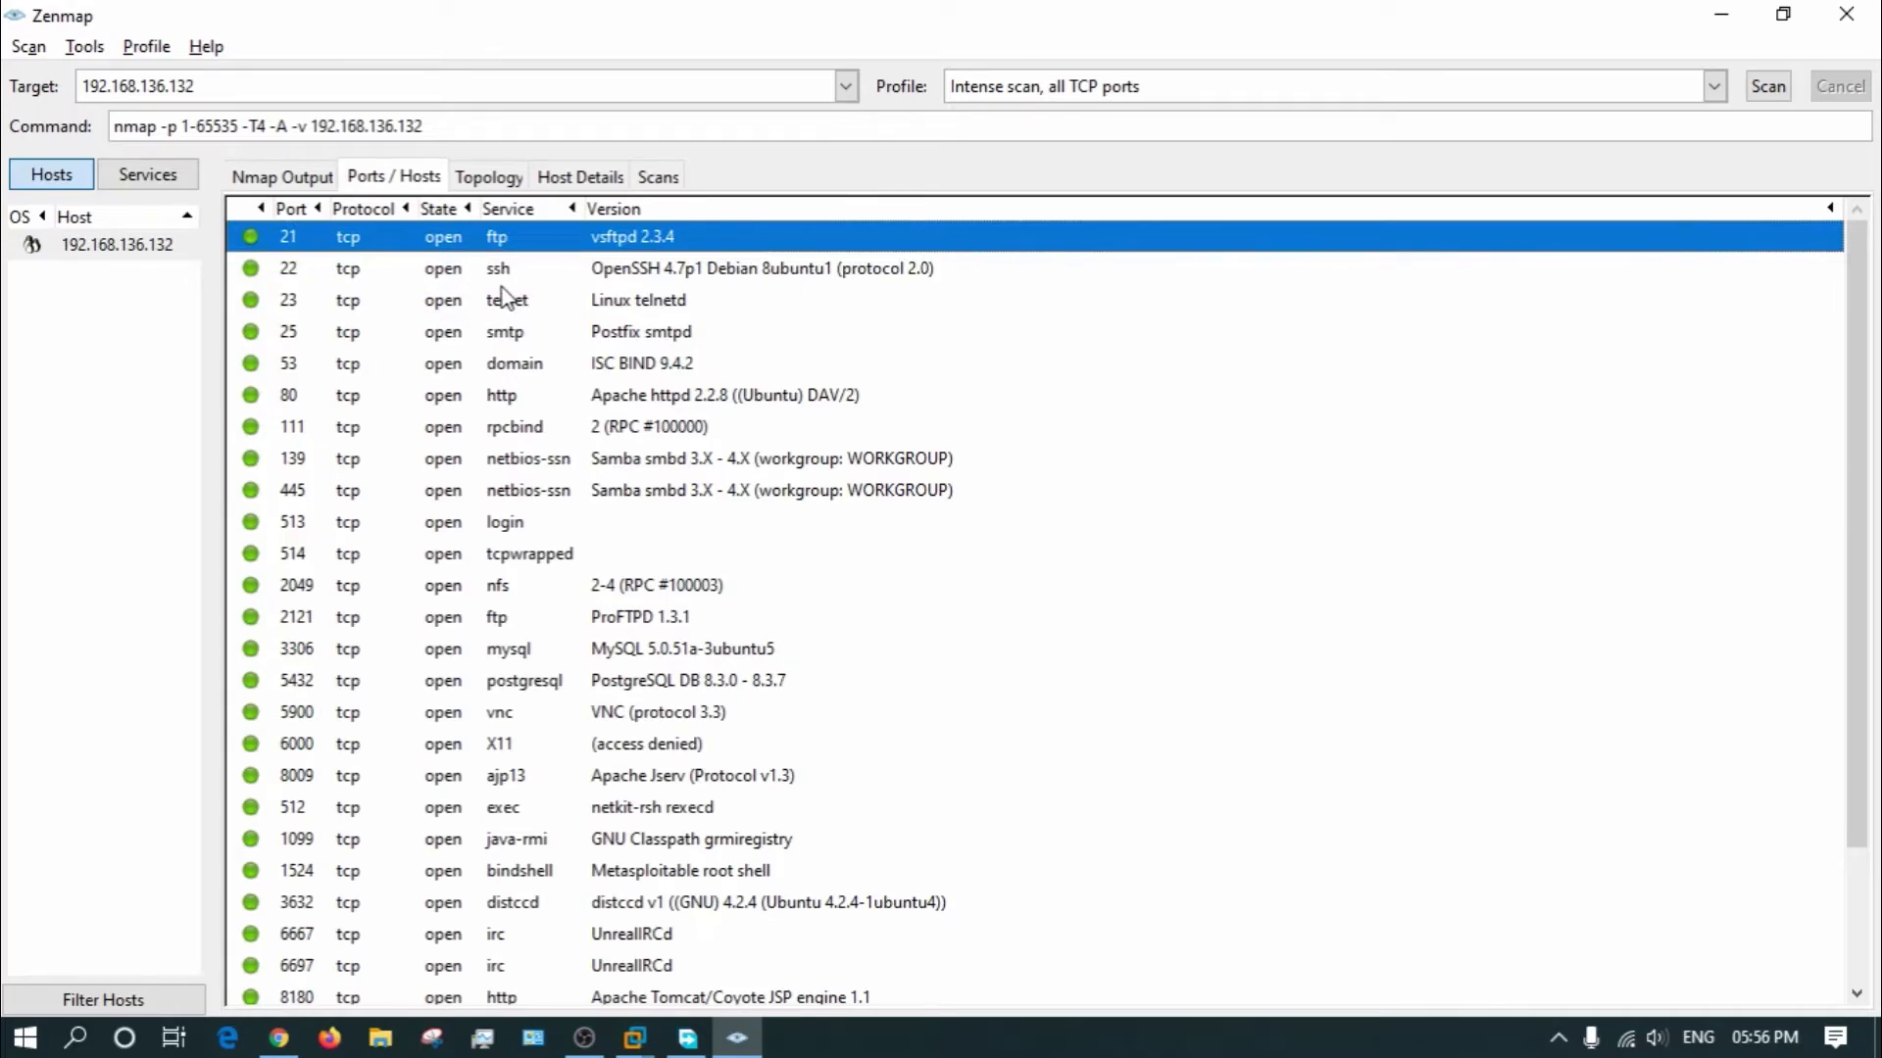
scroll(505, 297, "down", 3)
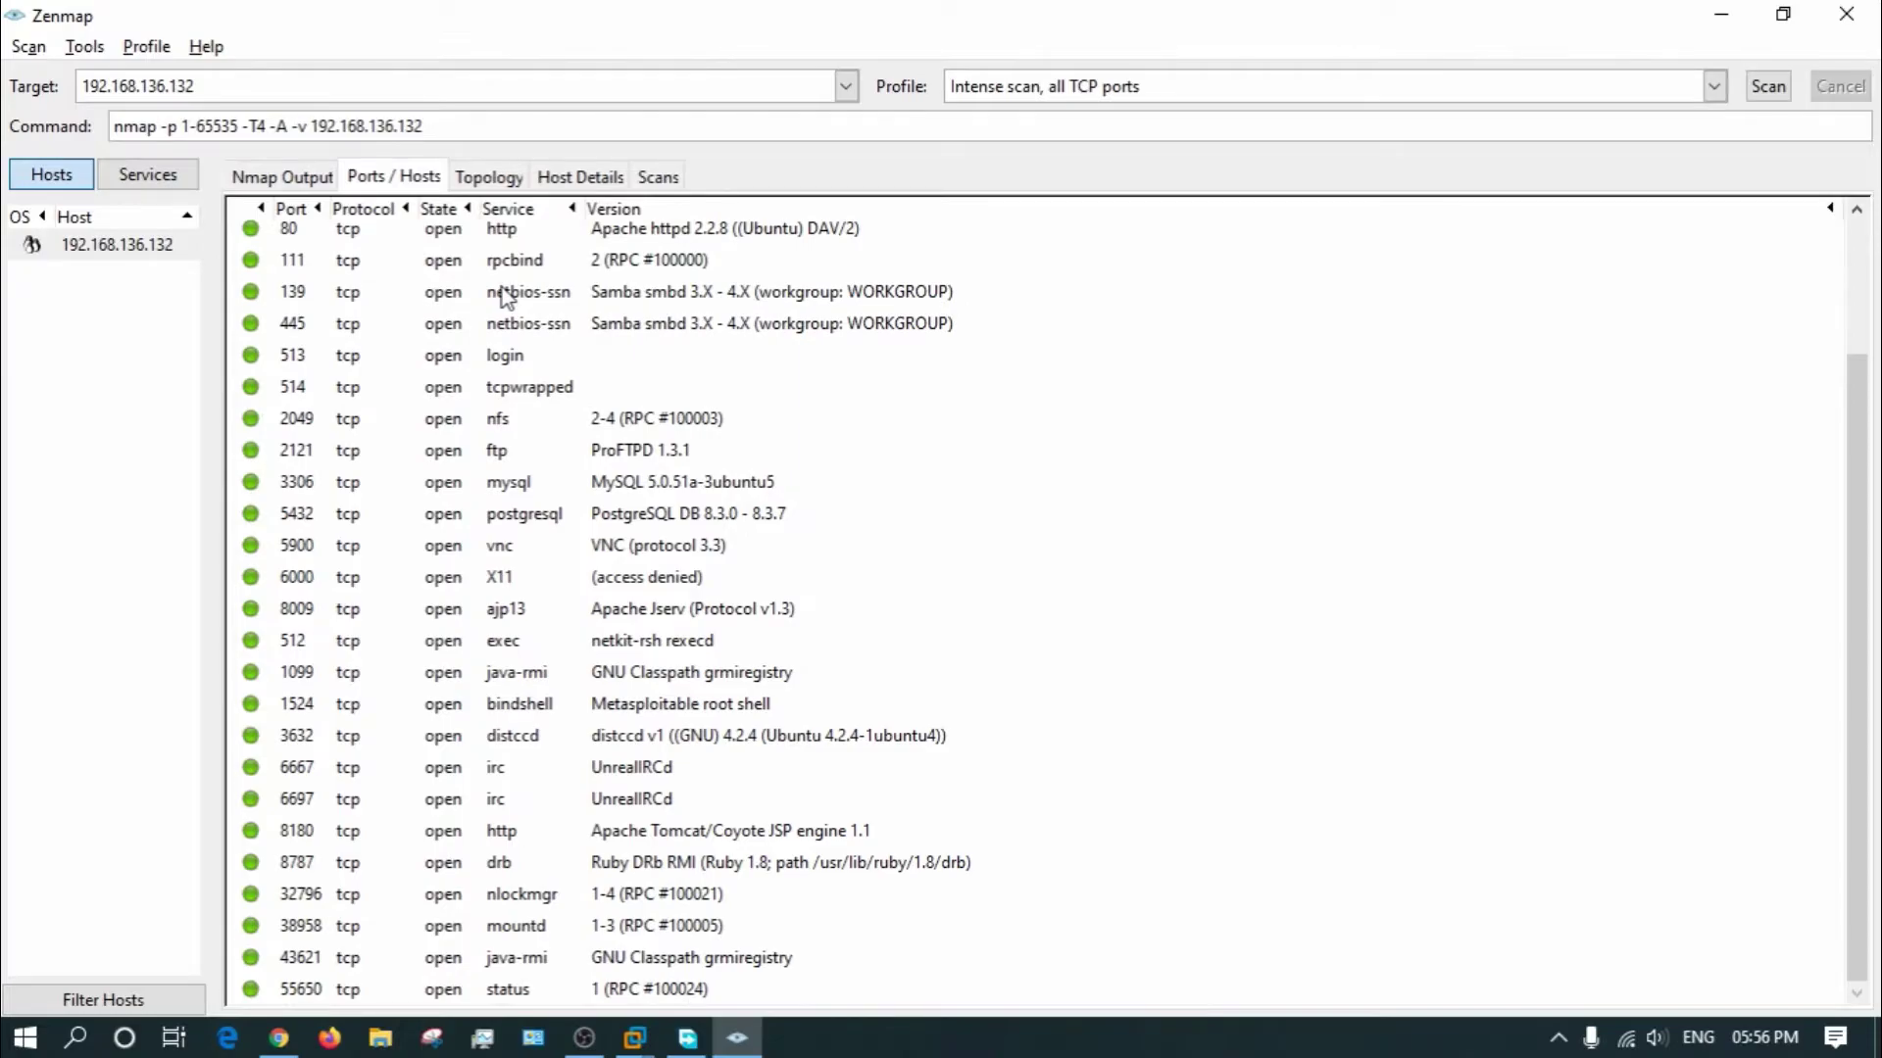
scroll(505, 297, "up", 3)
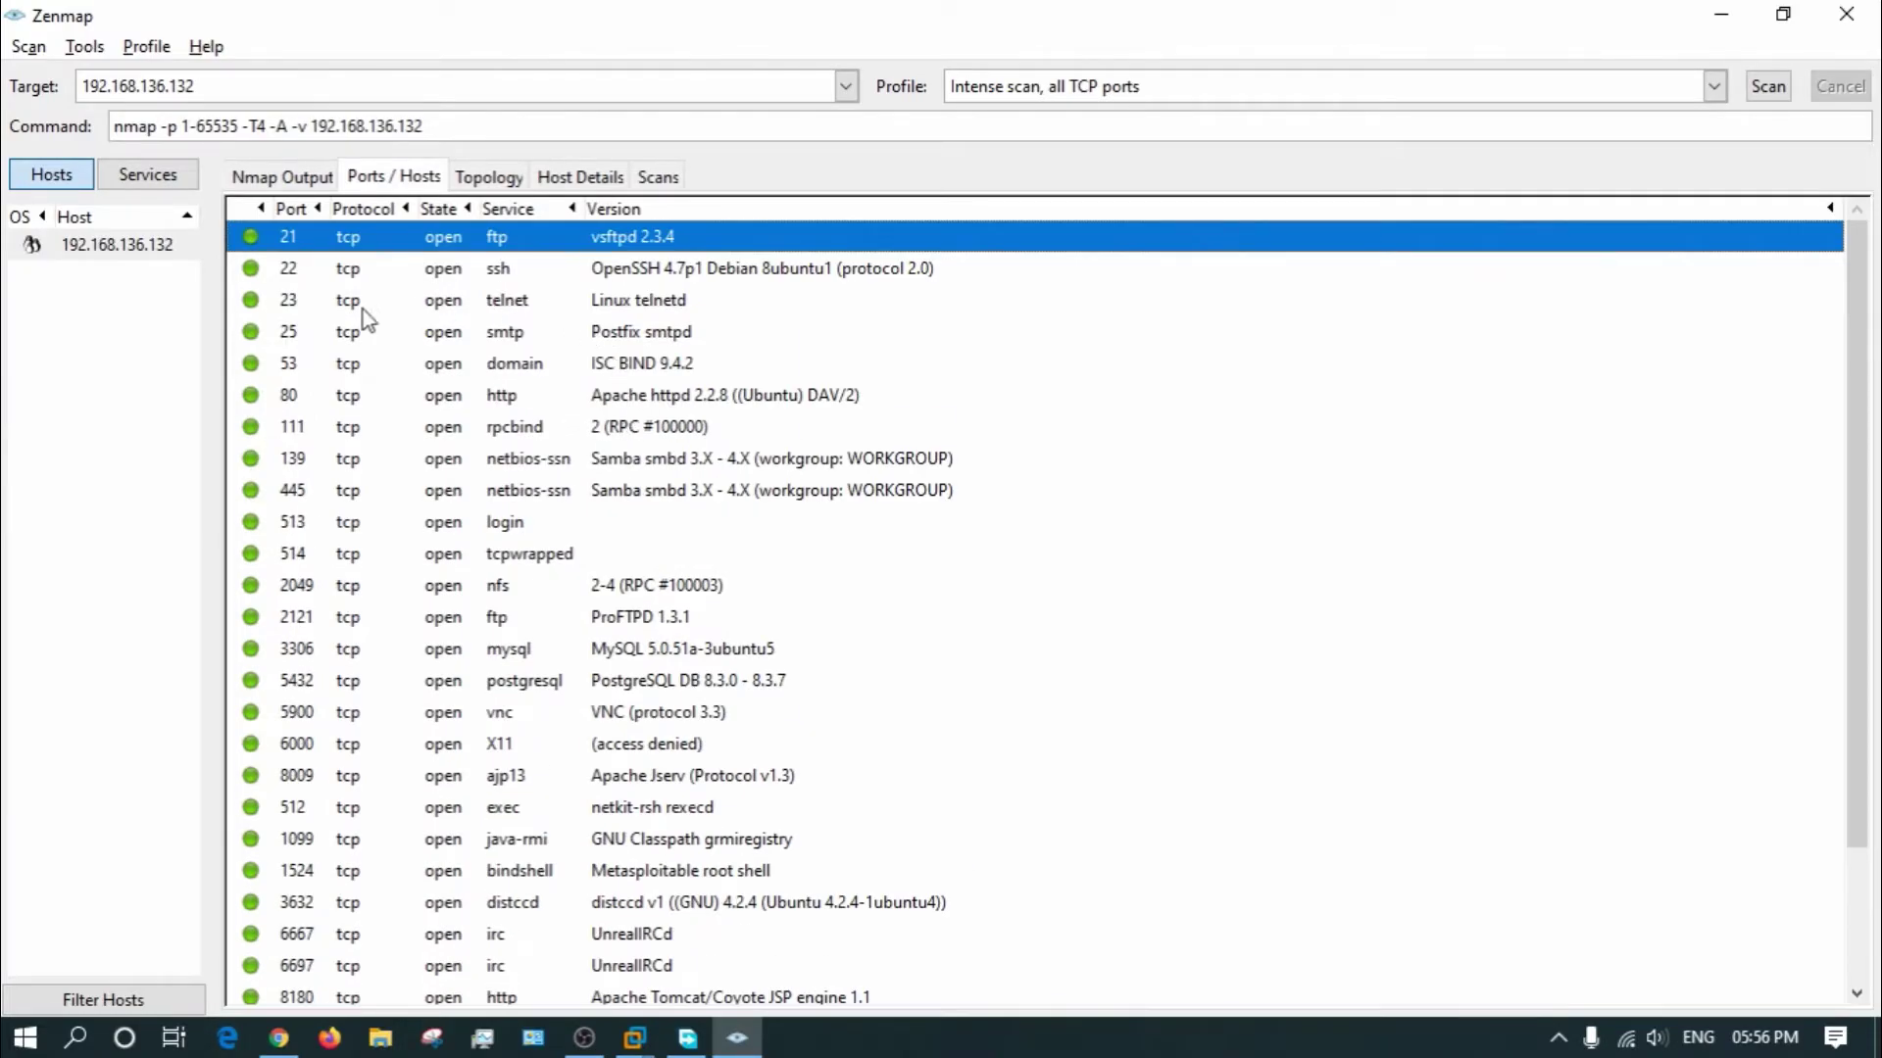
Examine the ssh, ftp, telnet and http entries in the port table together with their service versions.
left_click(301, 276)
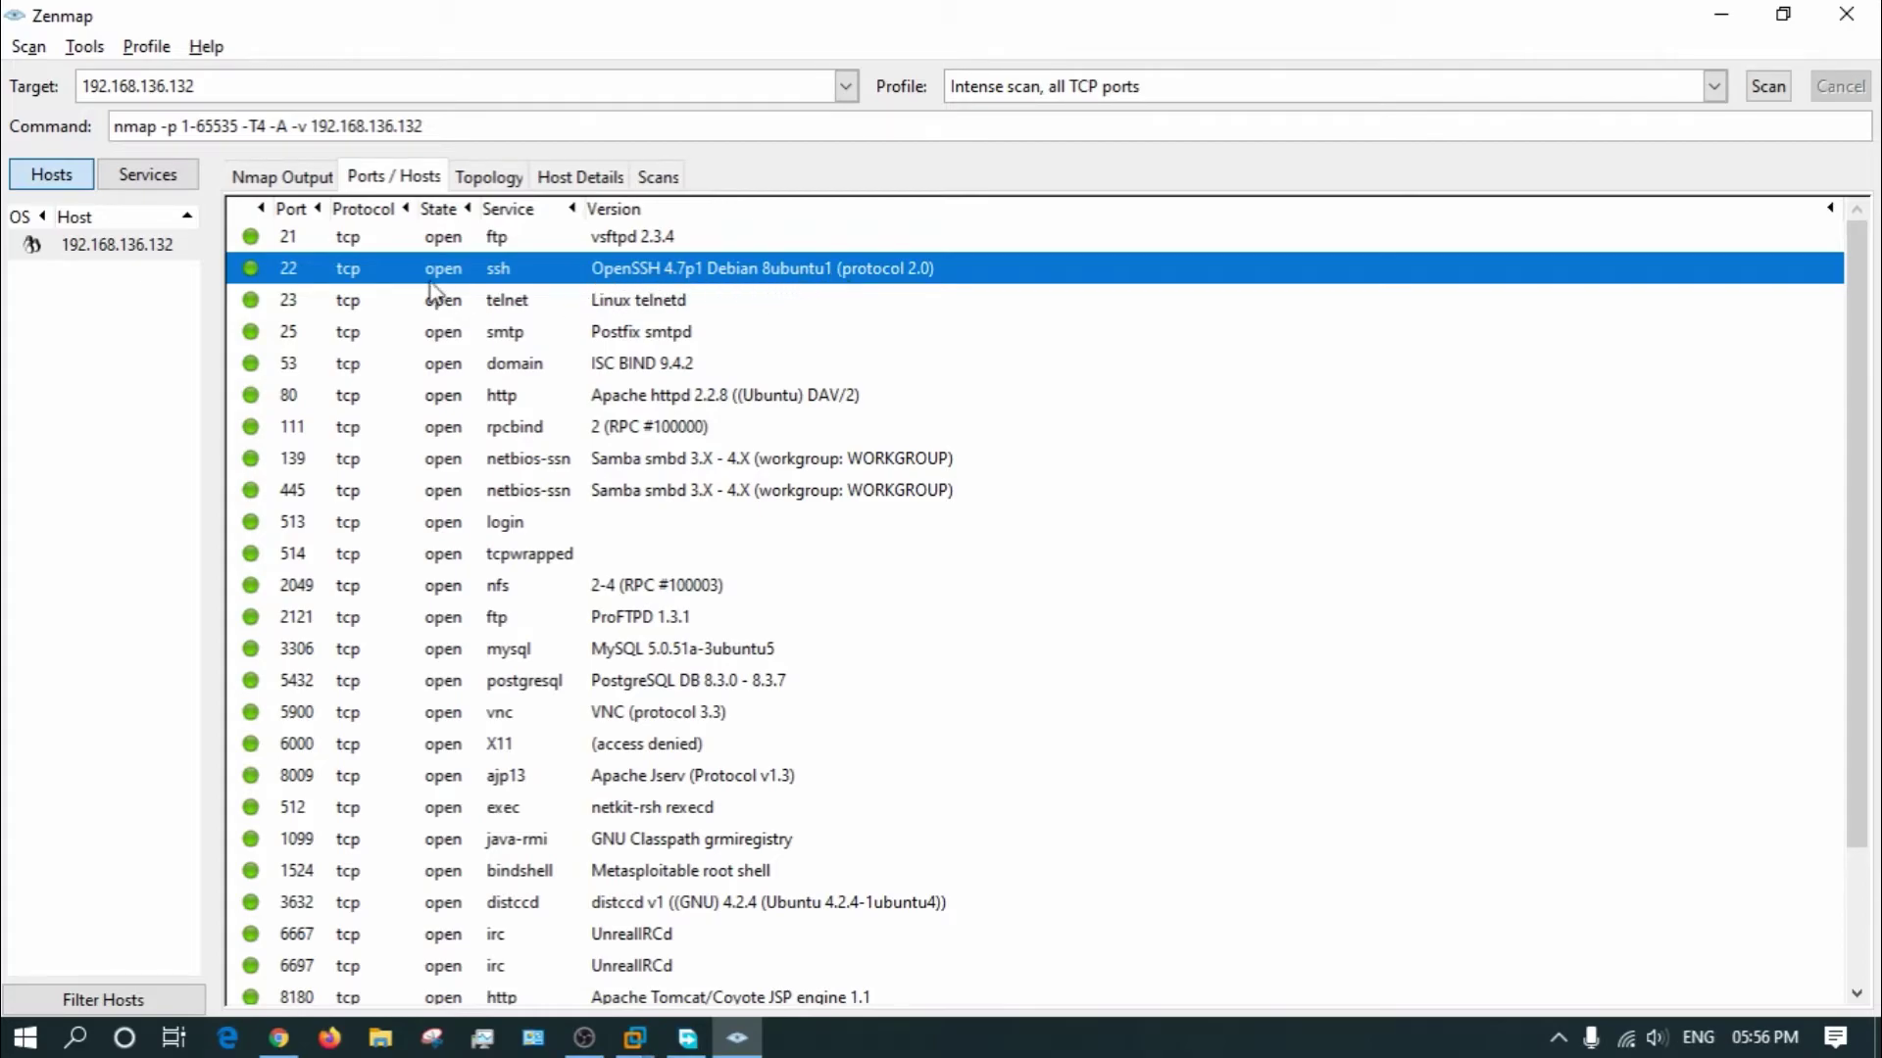
left_click(643, 245)
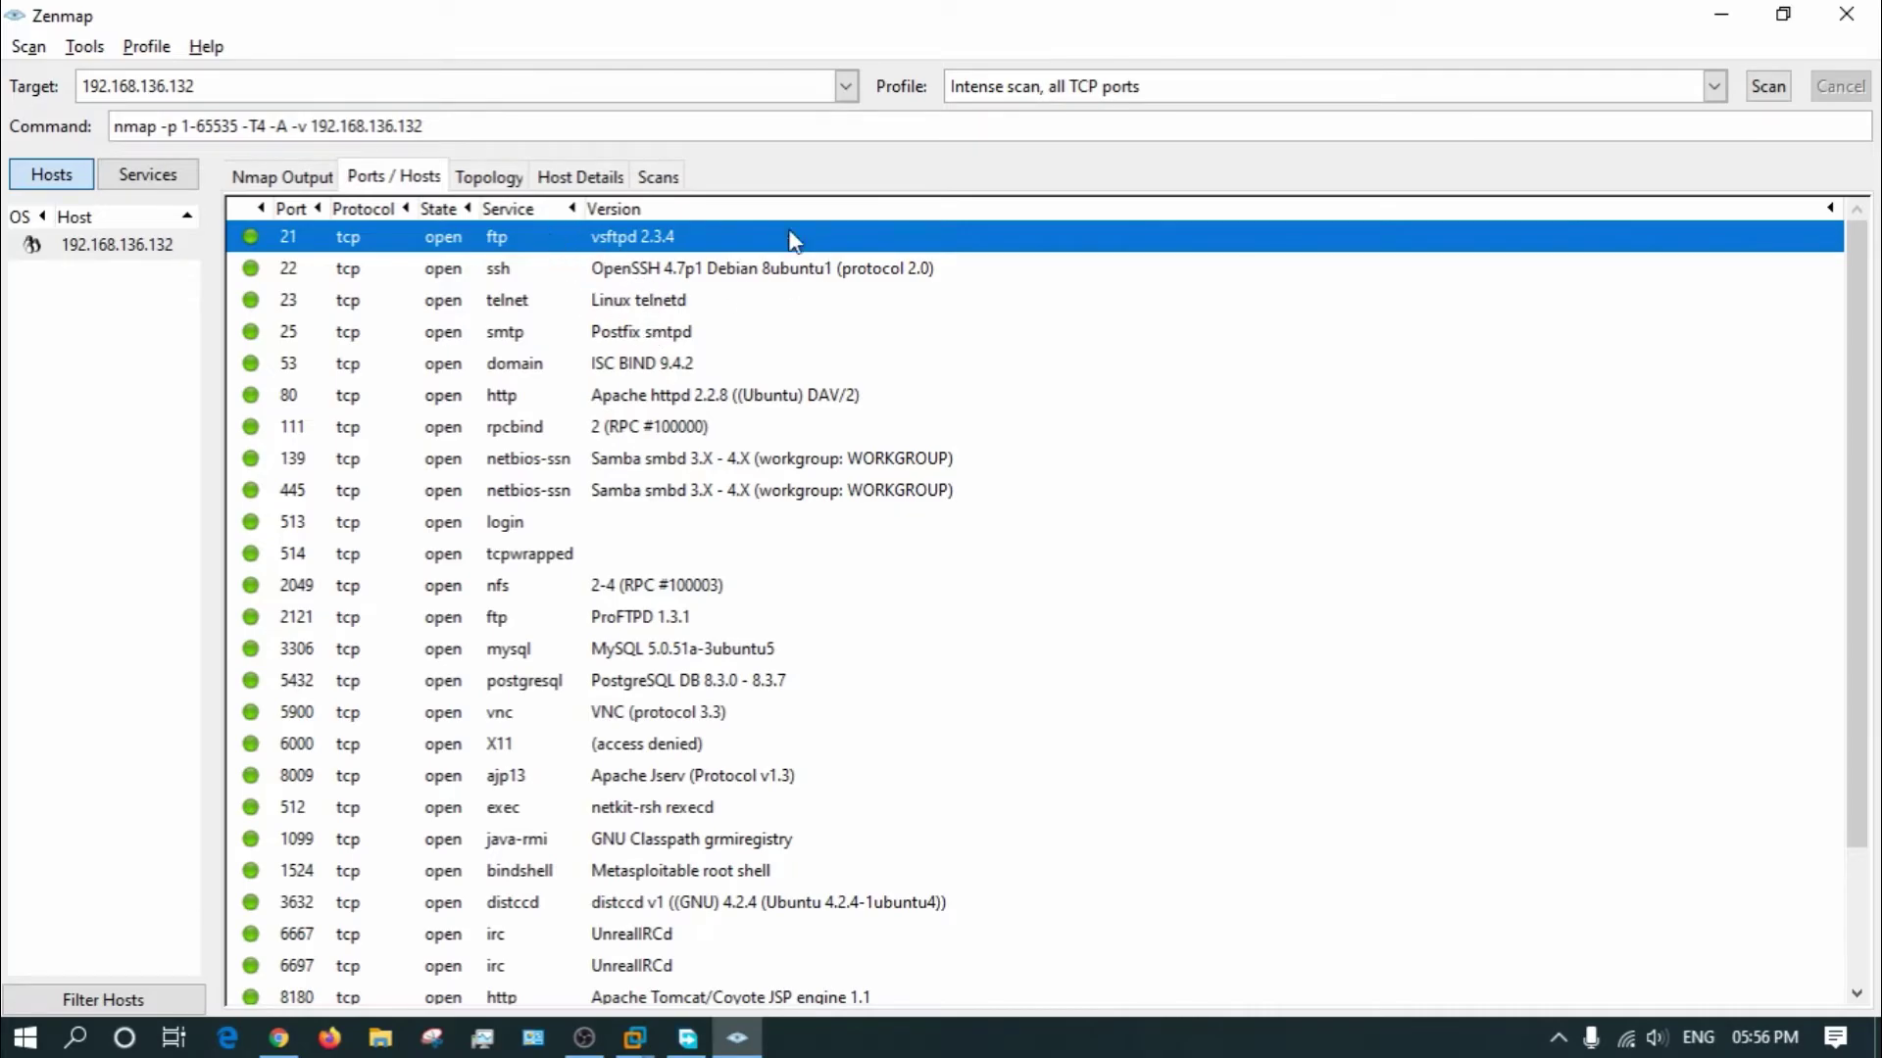
left_click(329, 306)
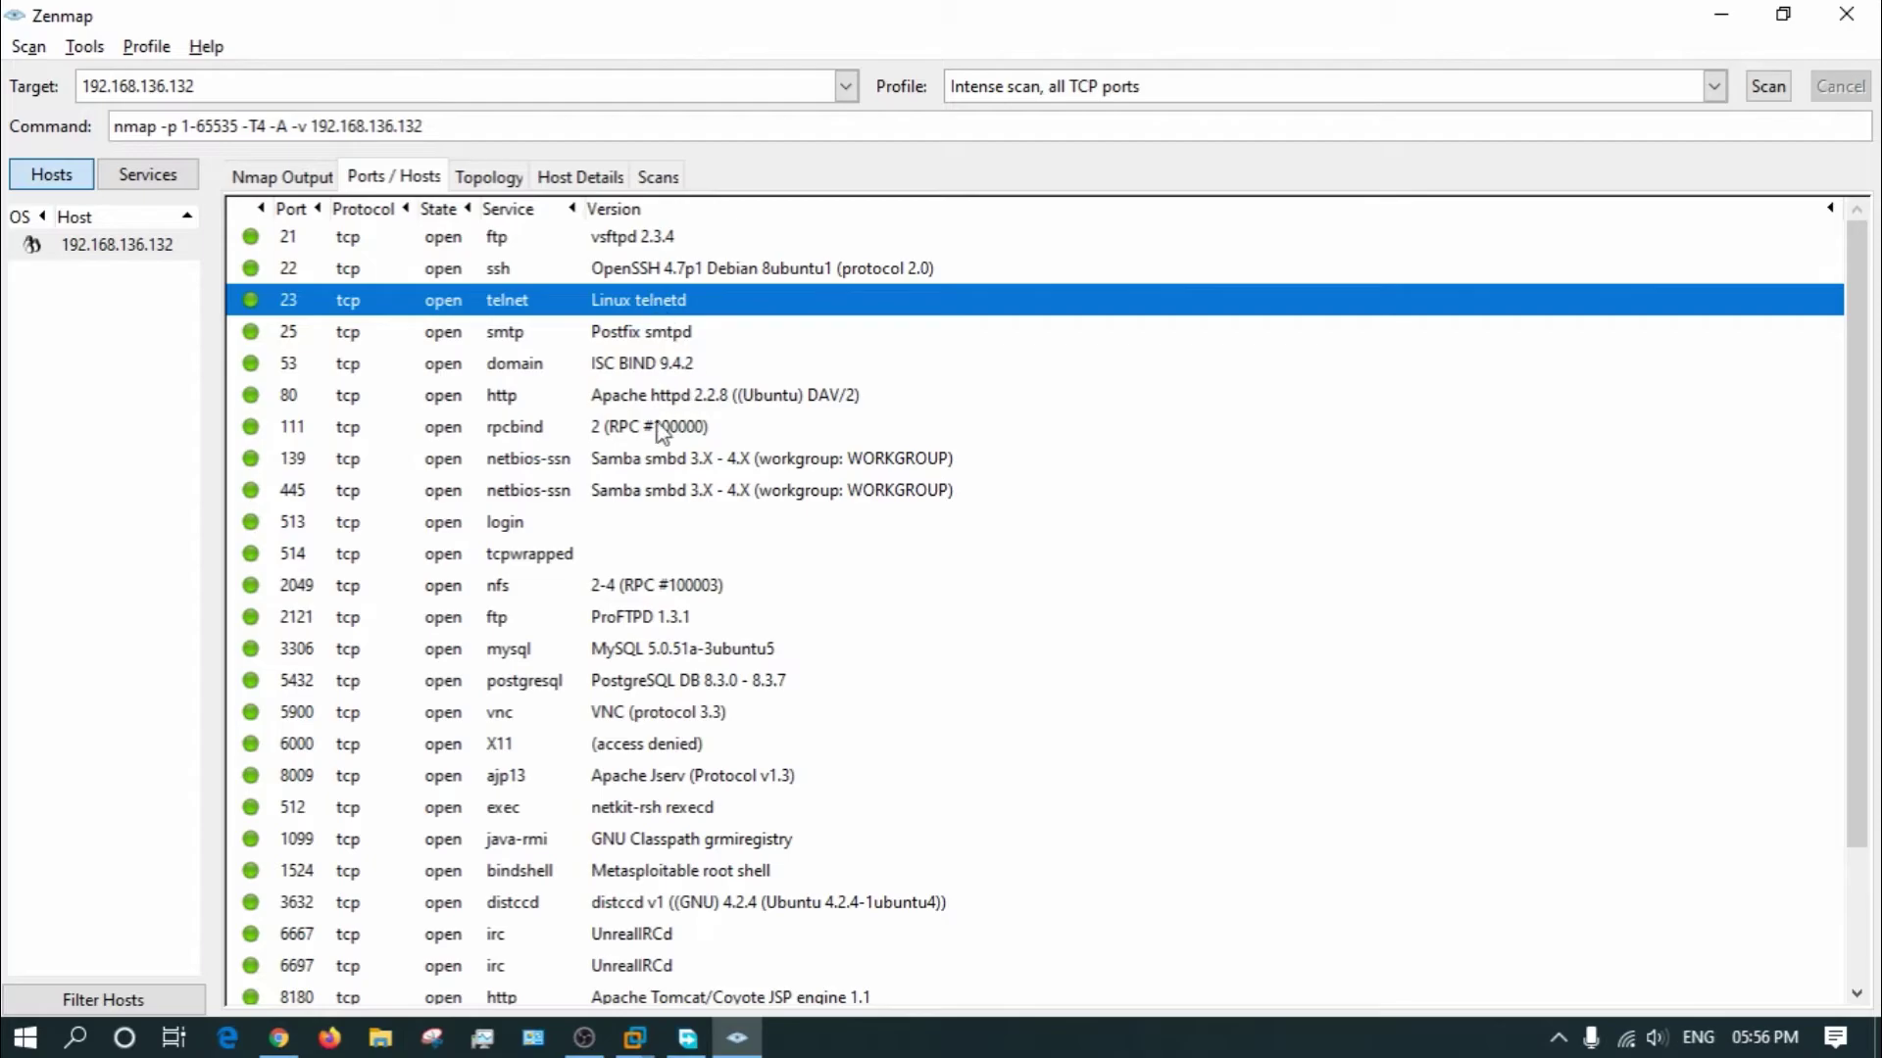
left_click(672, 396)
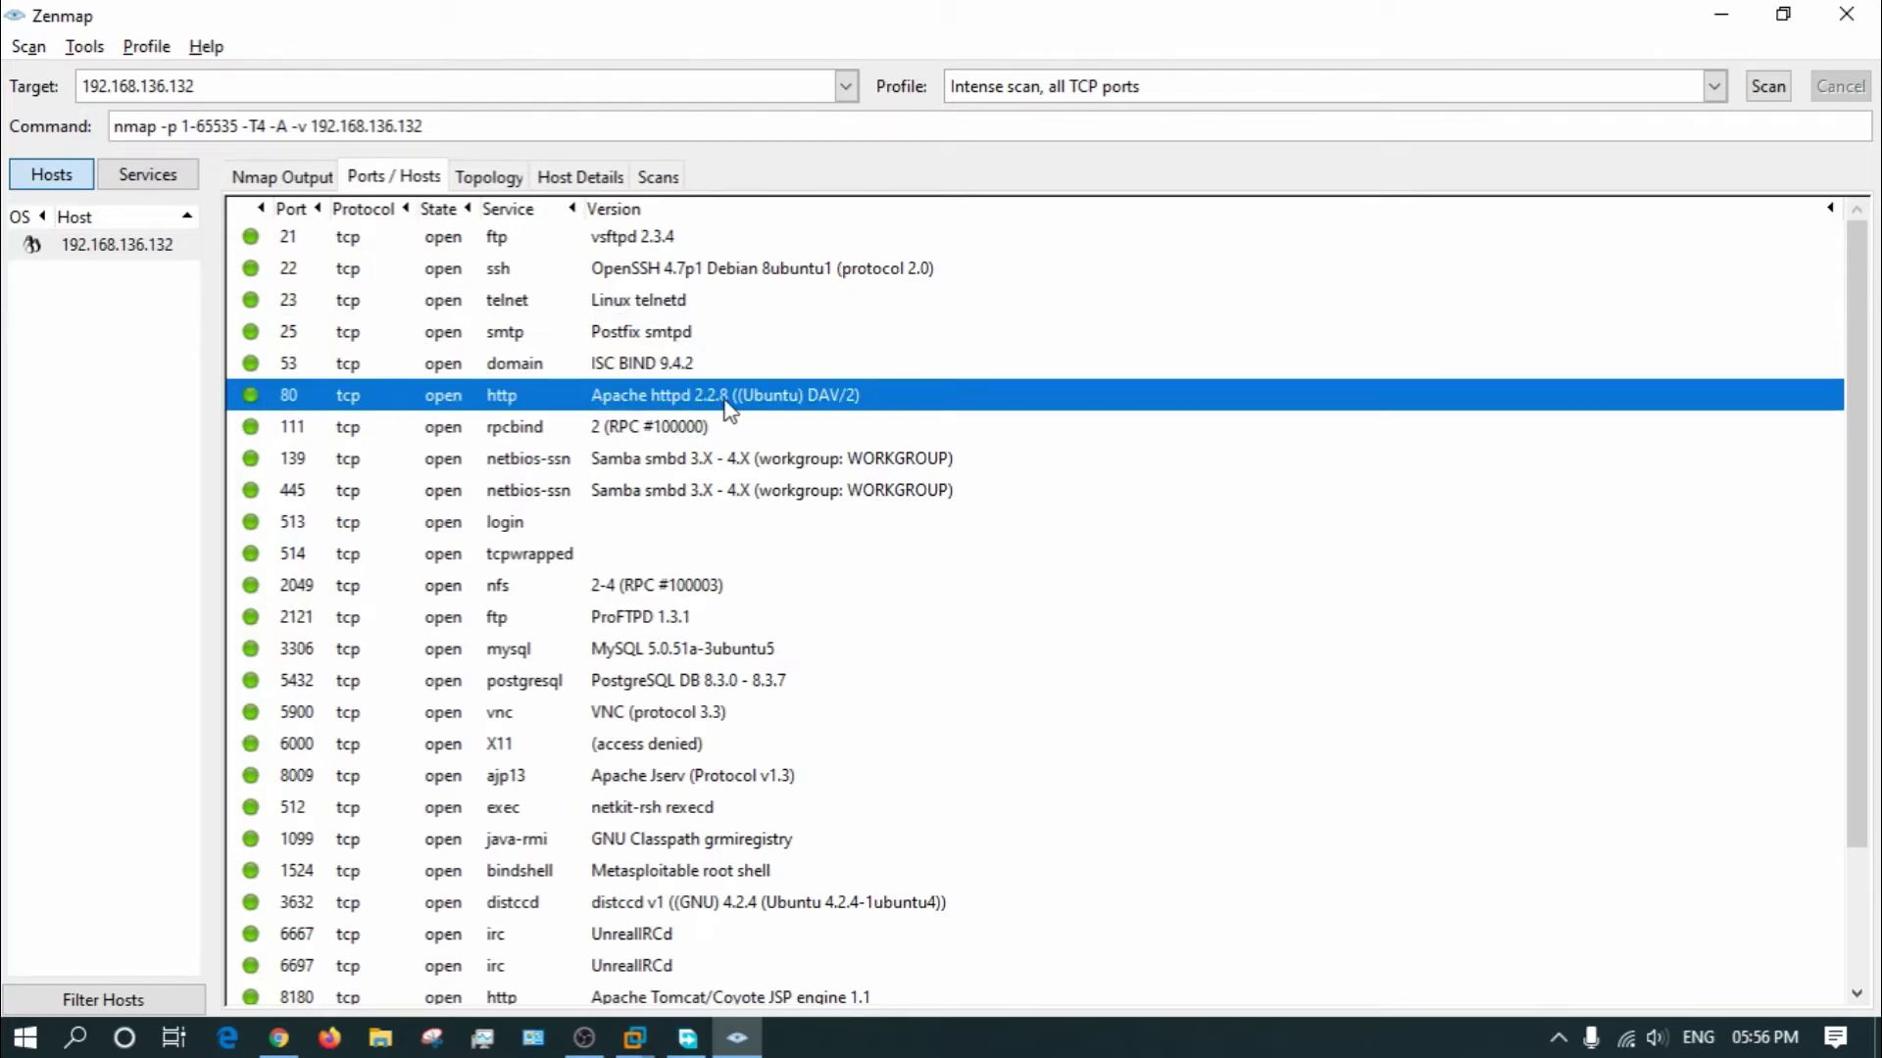
scroll(722, 407, "down", 2)
scroll(722, 406, "up", 2)
Display the network topology graph and enlarge the link between localhost and 192.168.136.132.
left_click(498, 179)
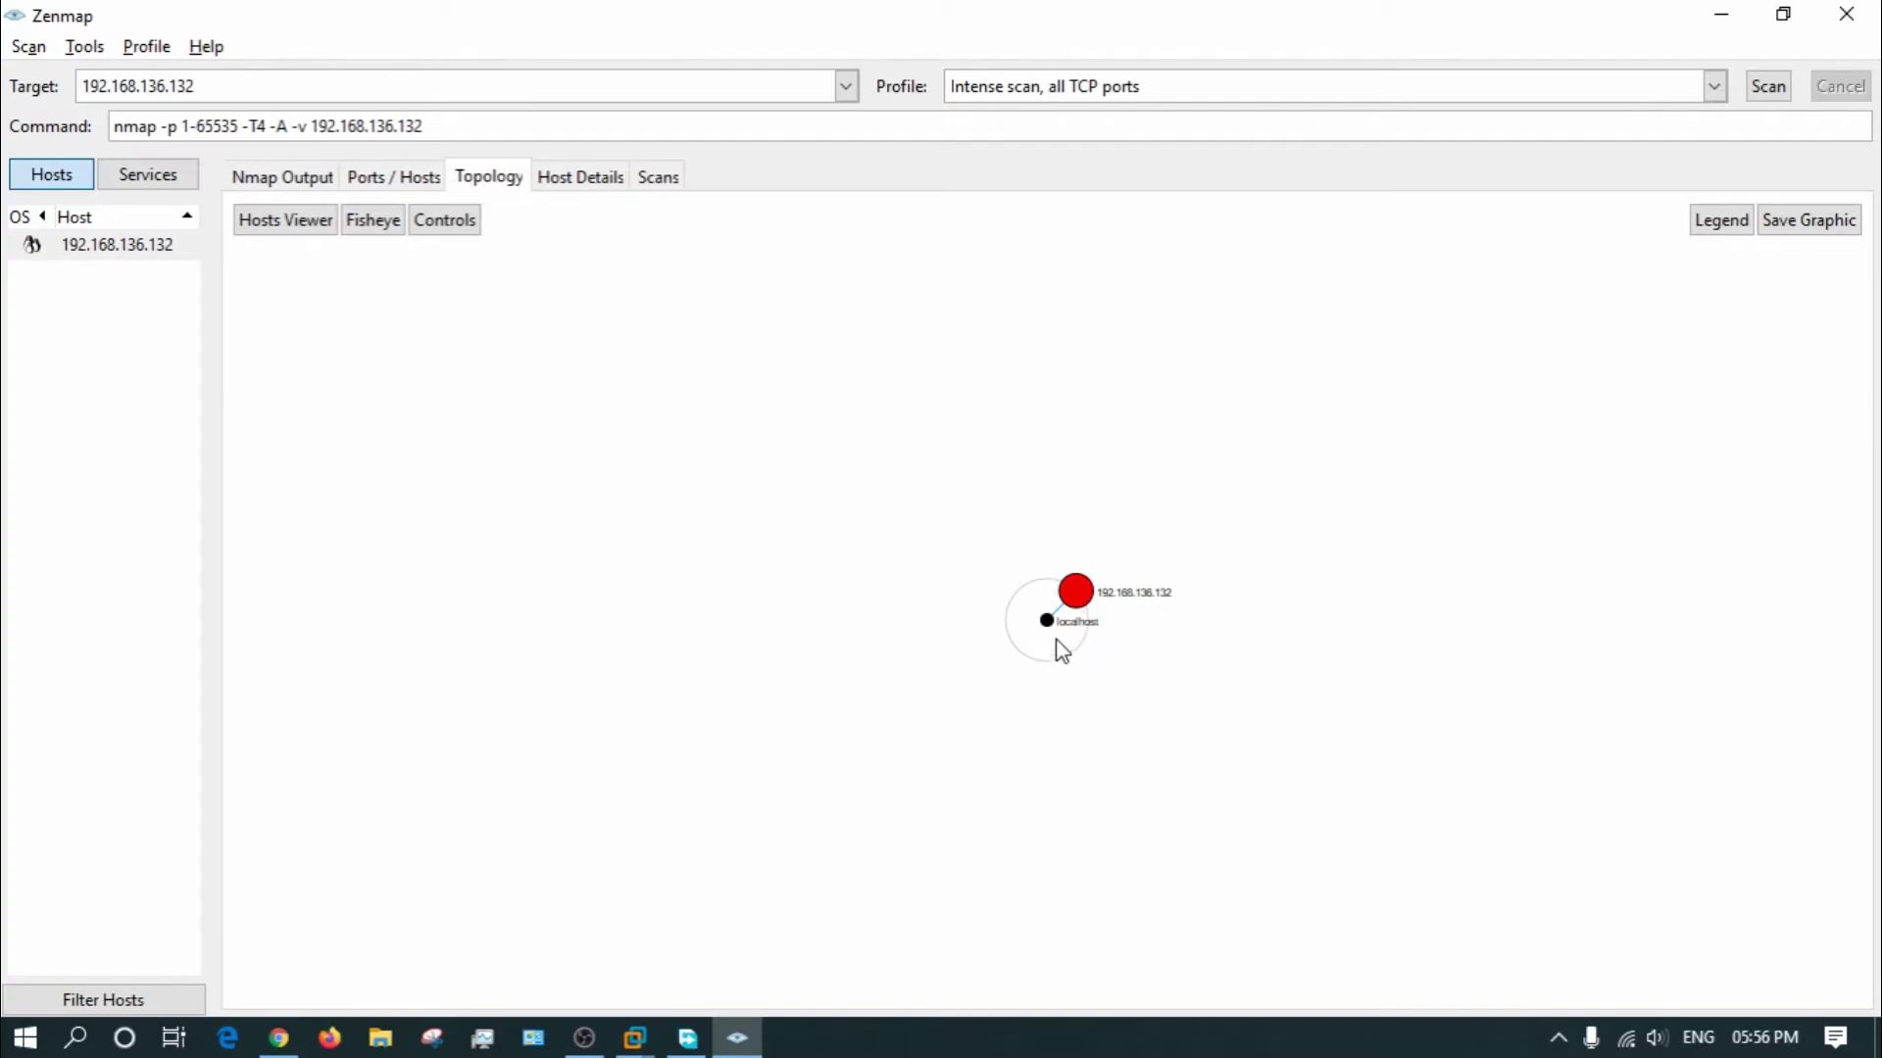
scroll(1070, 657, "up", 3)
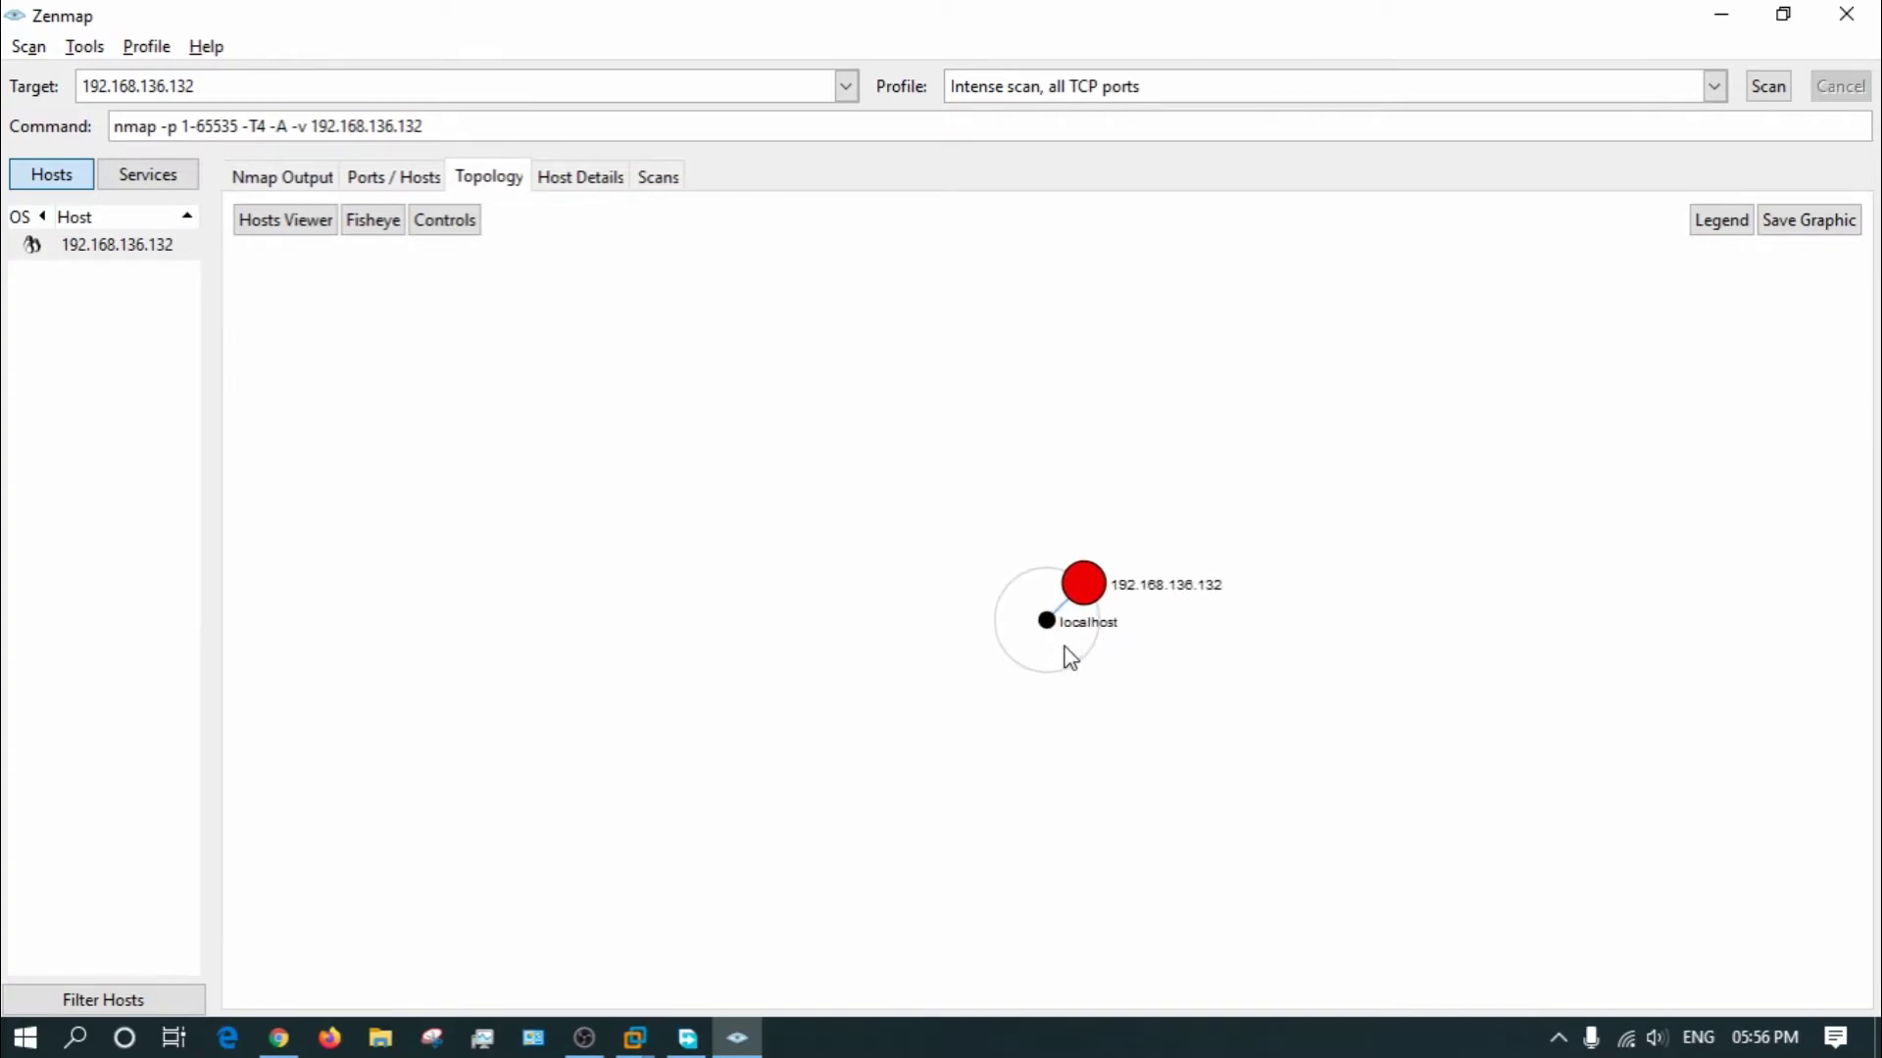
scroll(1070, 657, "up", 3)
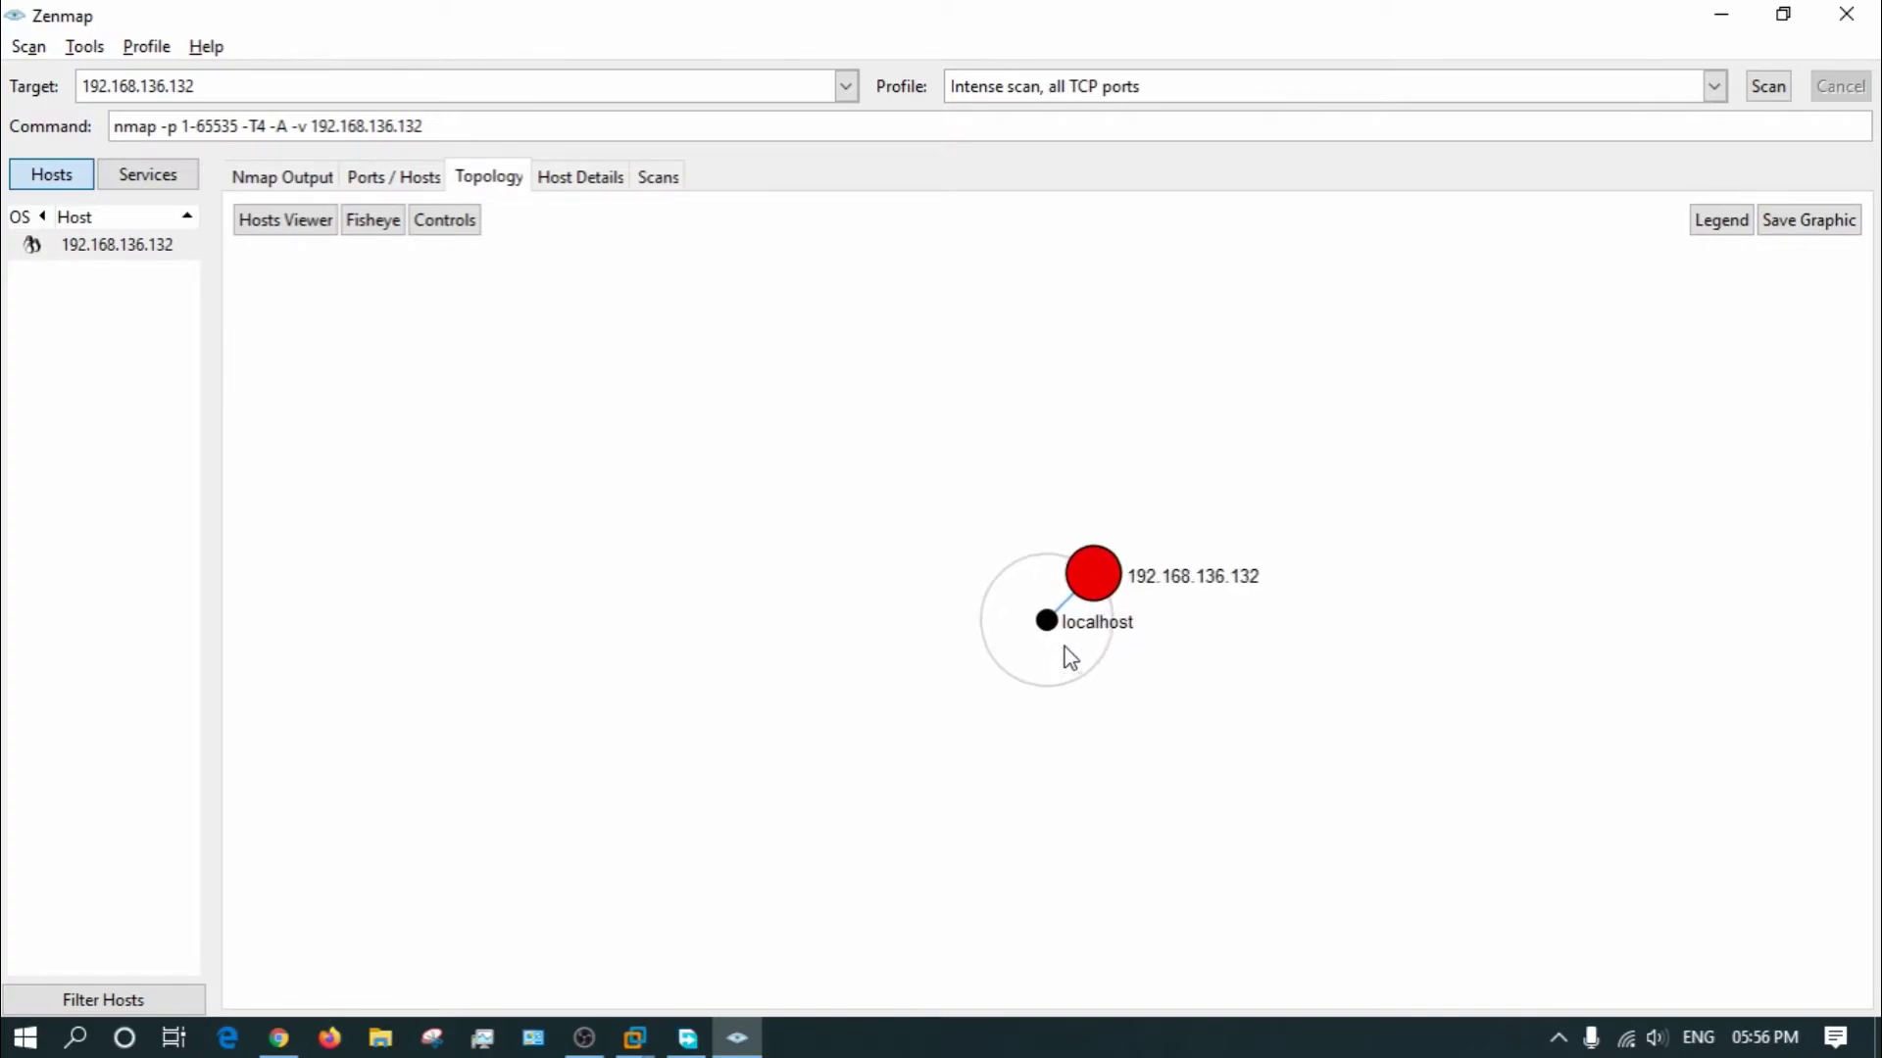
scroll(1070, 658, "up", 3)
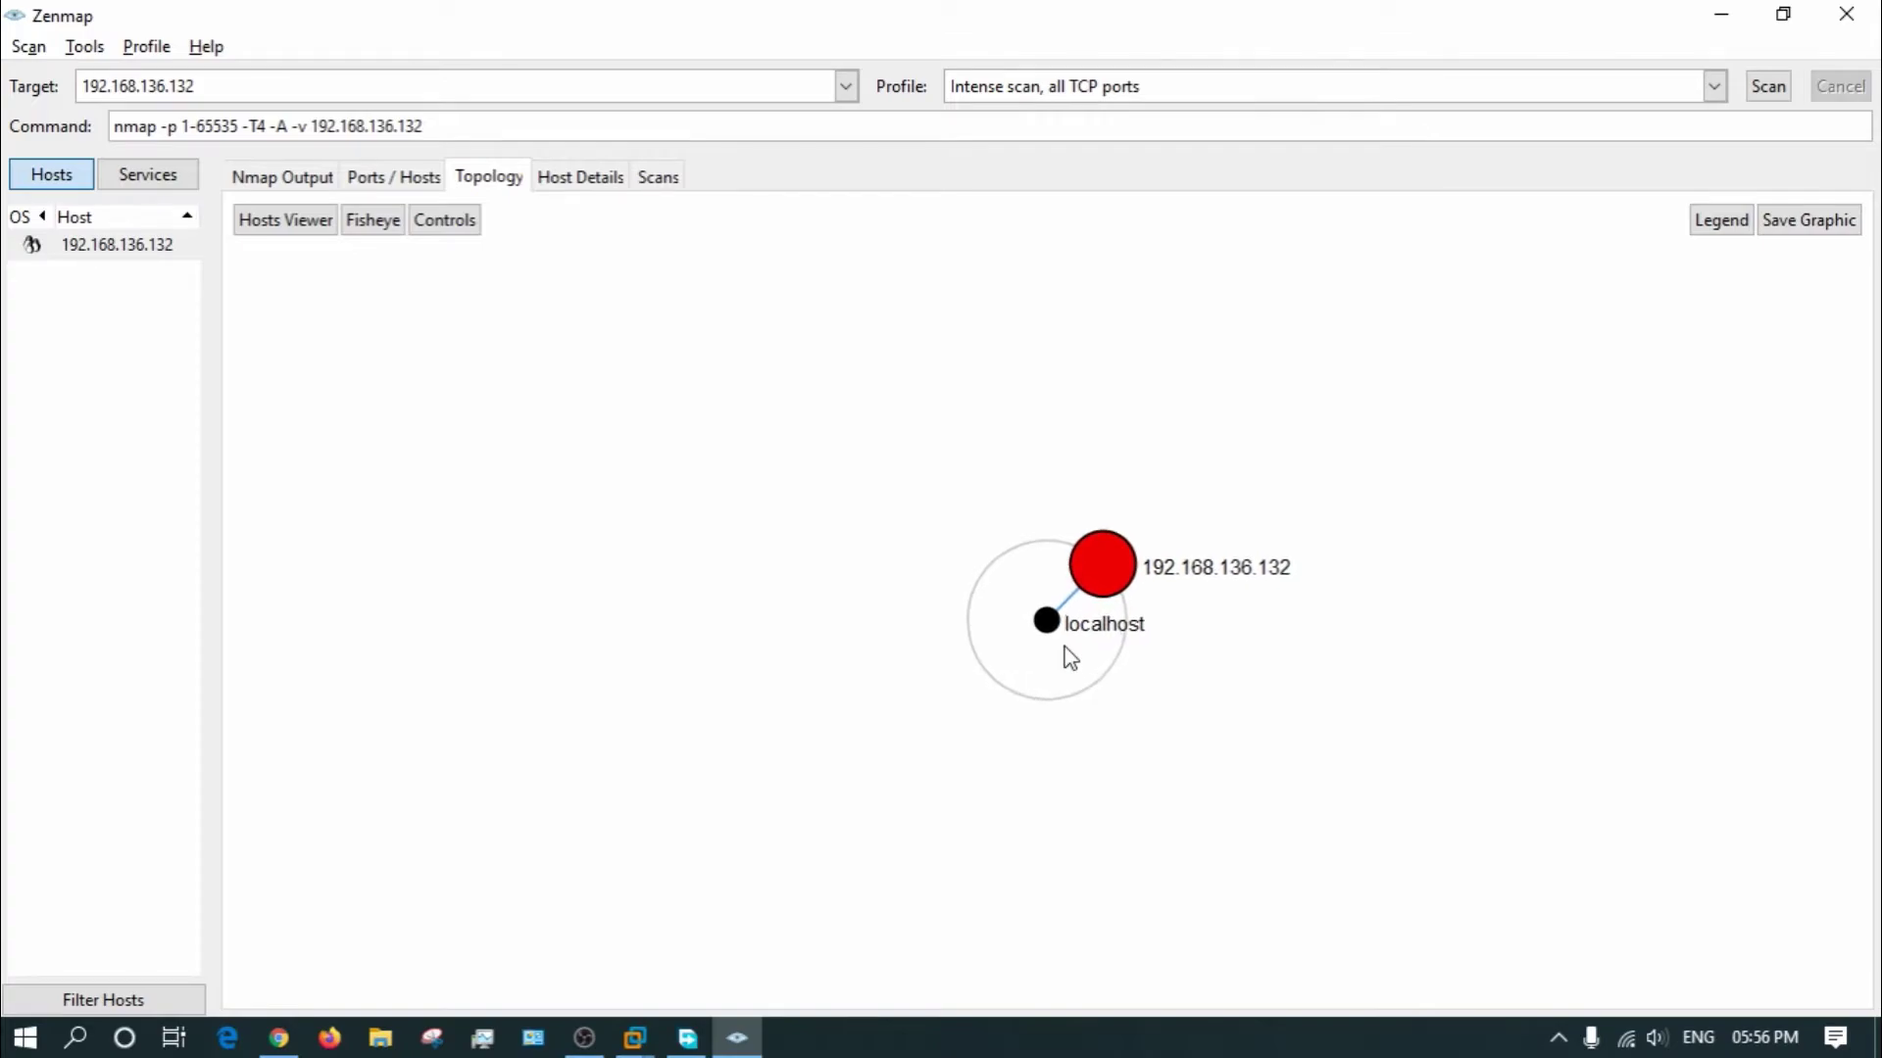
scroll(1070, 658, "up", 1)
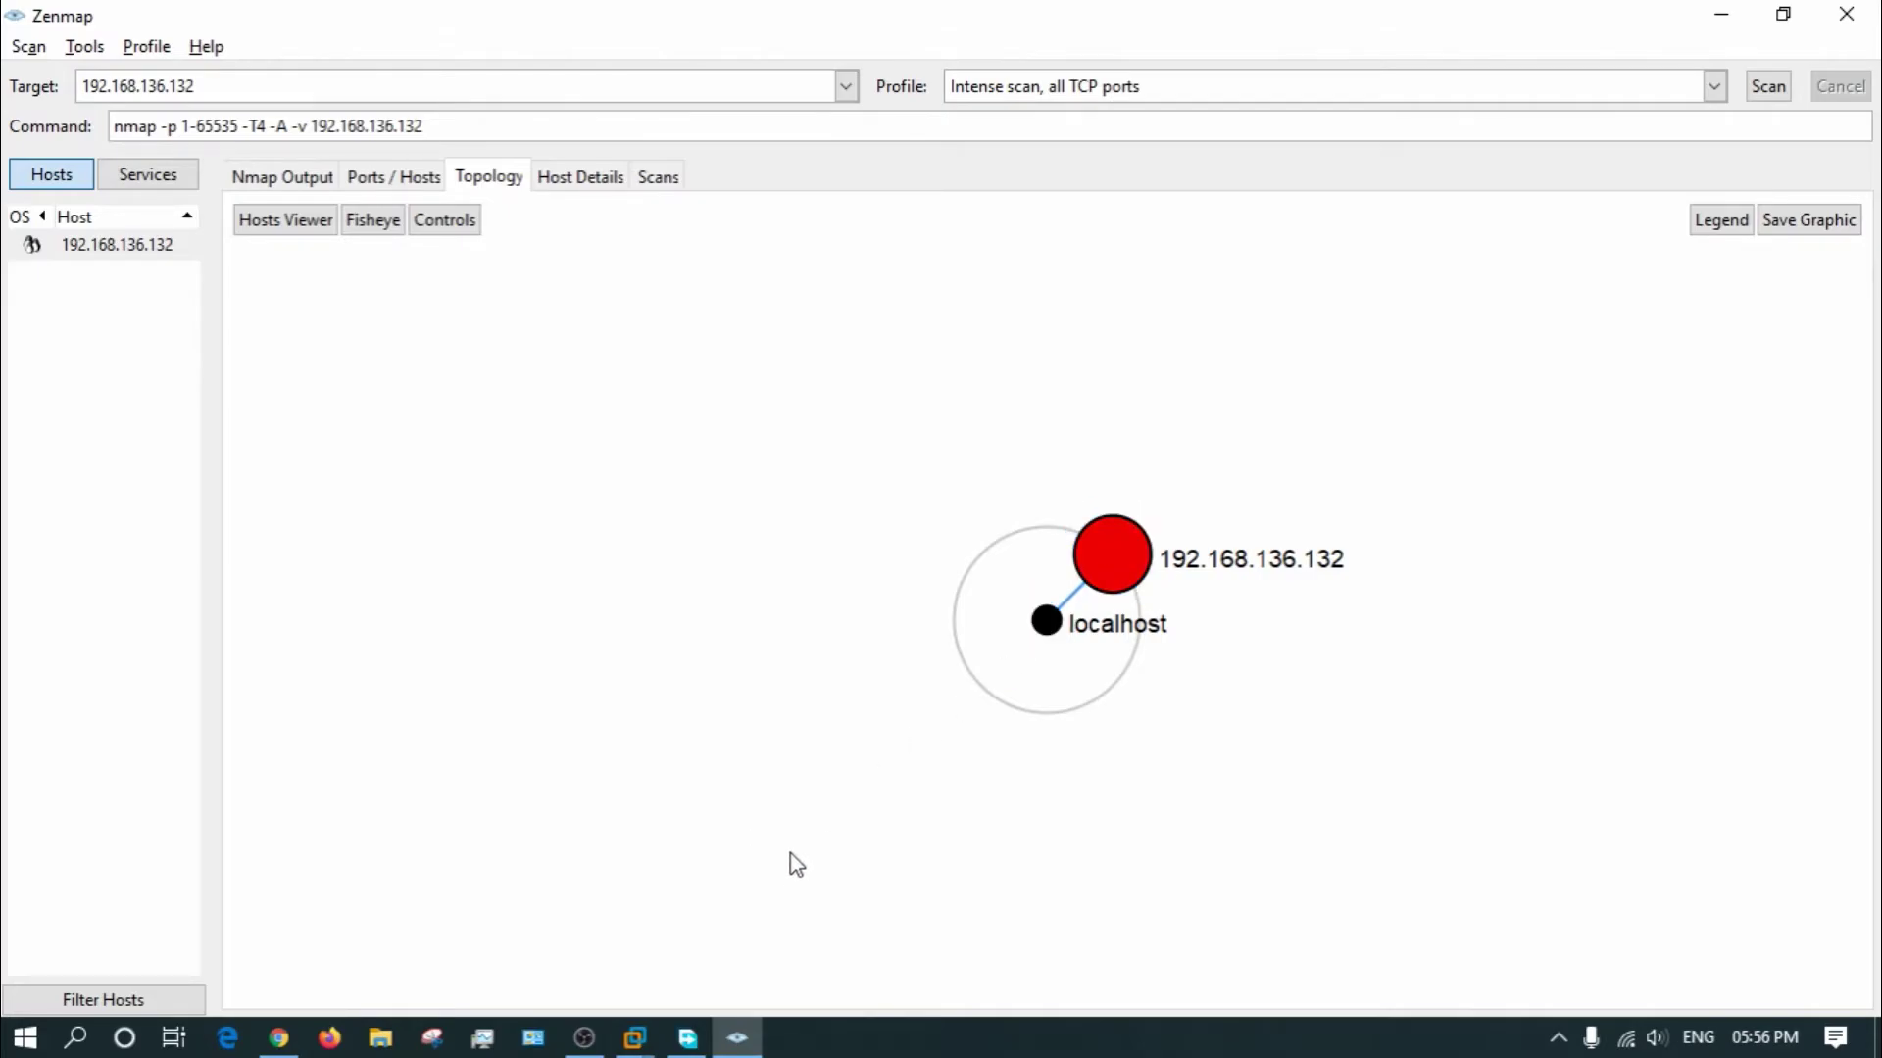
Find the traceroute hop count at the end of the scan output and compare it with the topology graph.
left_click(270, 177)
scroll(522, 740, "down", 5)
scroll(523, 739, "down", 15)
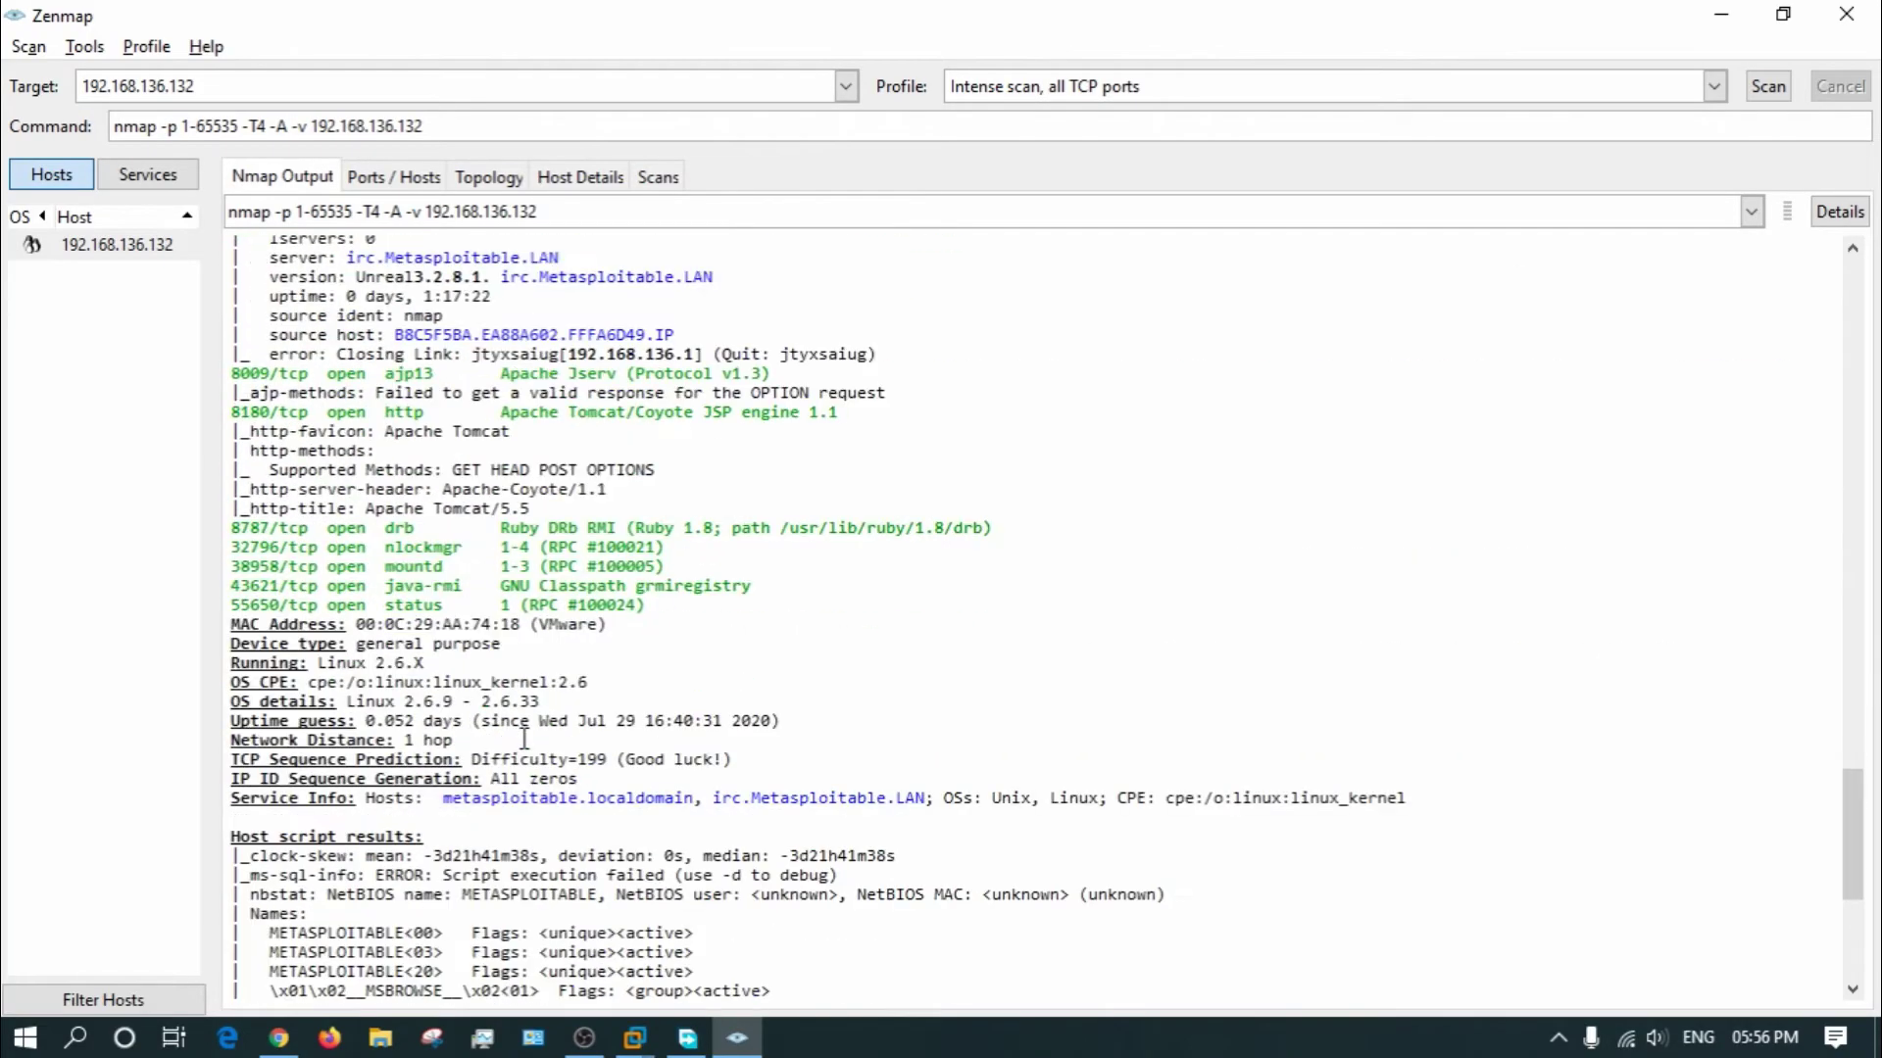
double_click(235, 739)
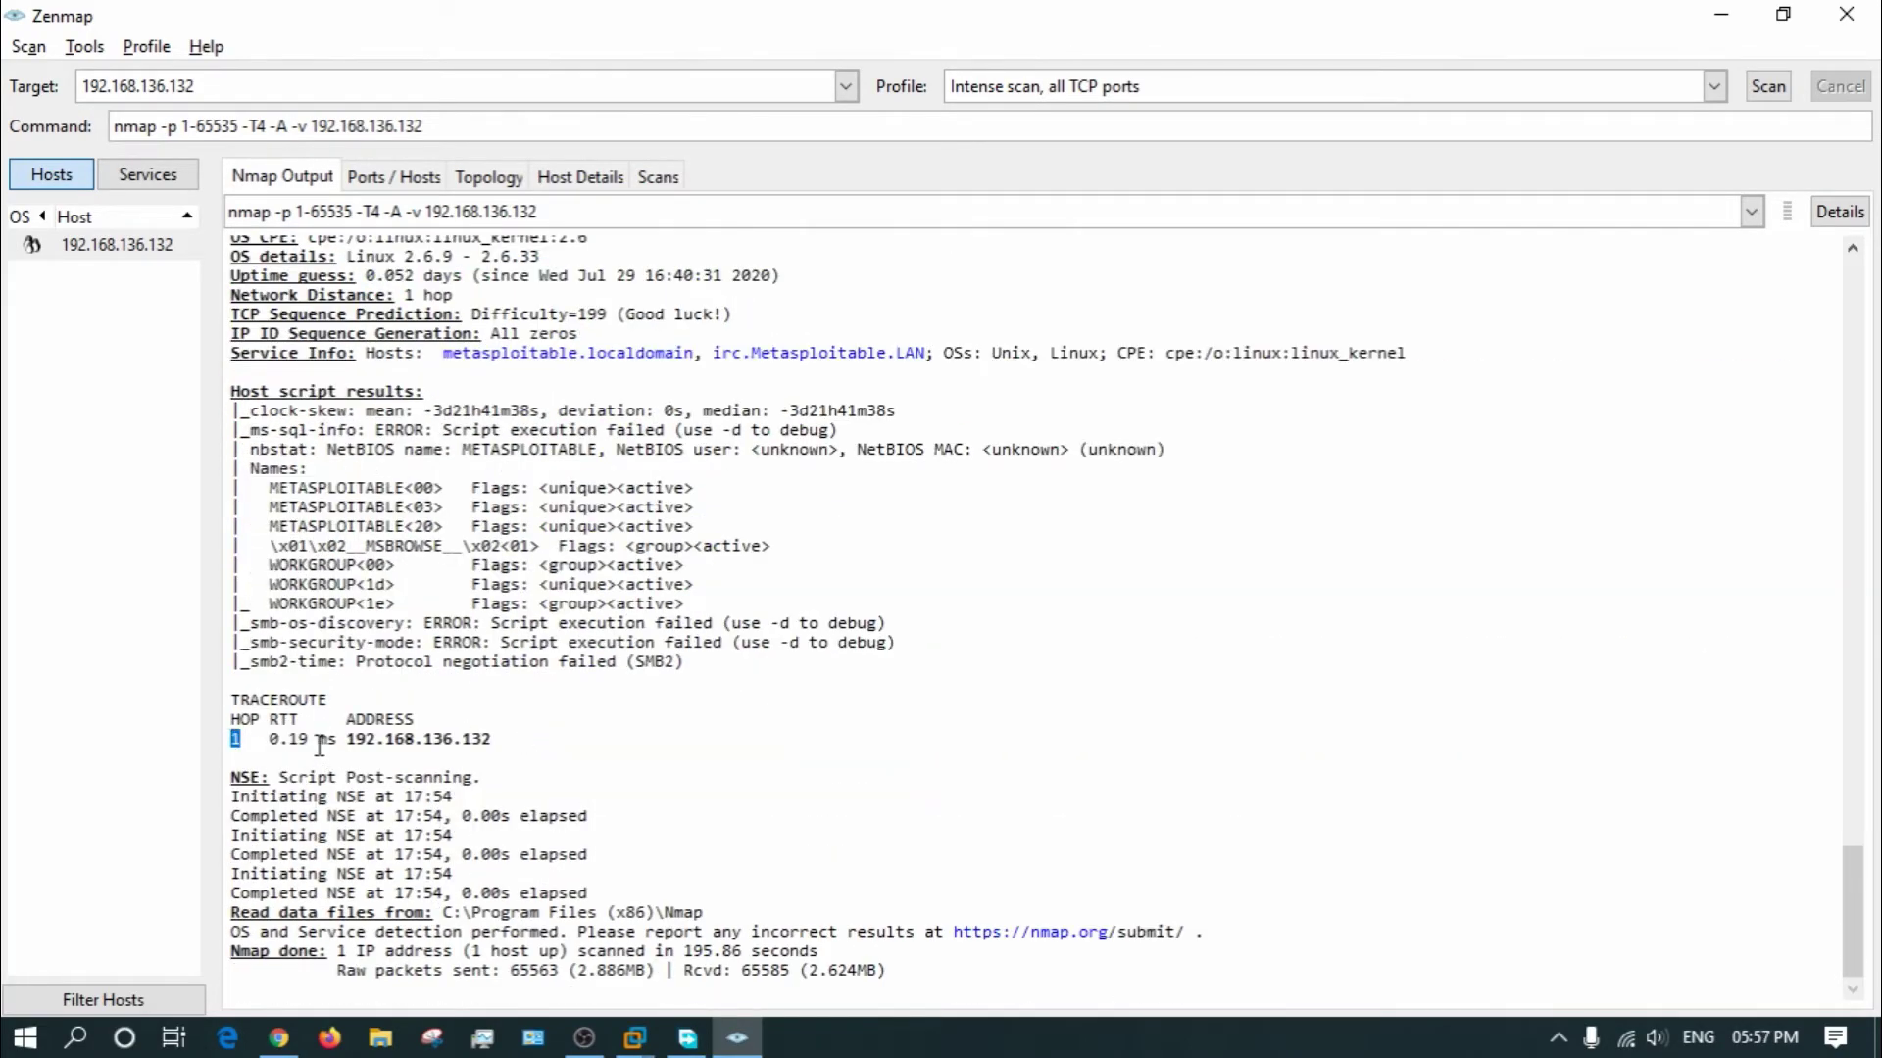
left_click(478, 174)
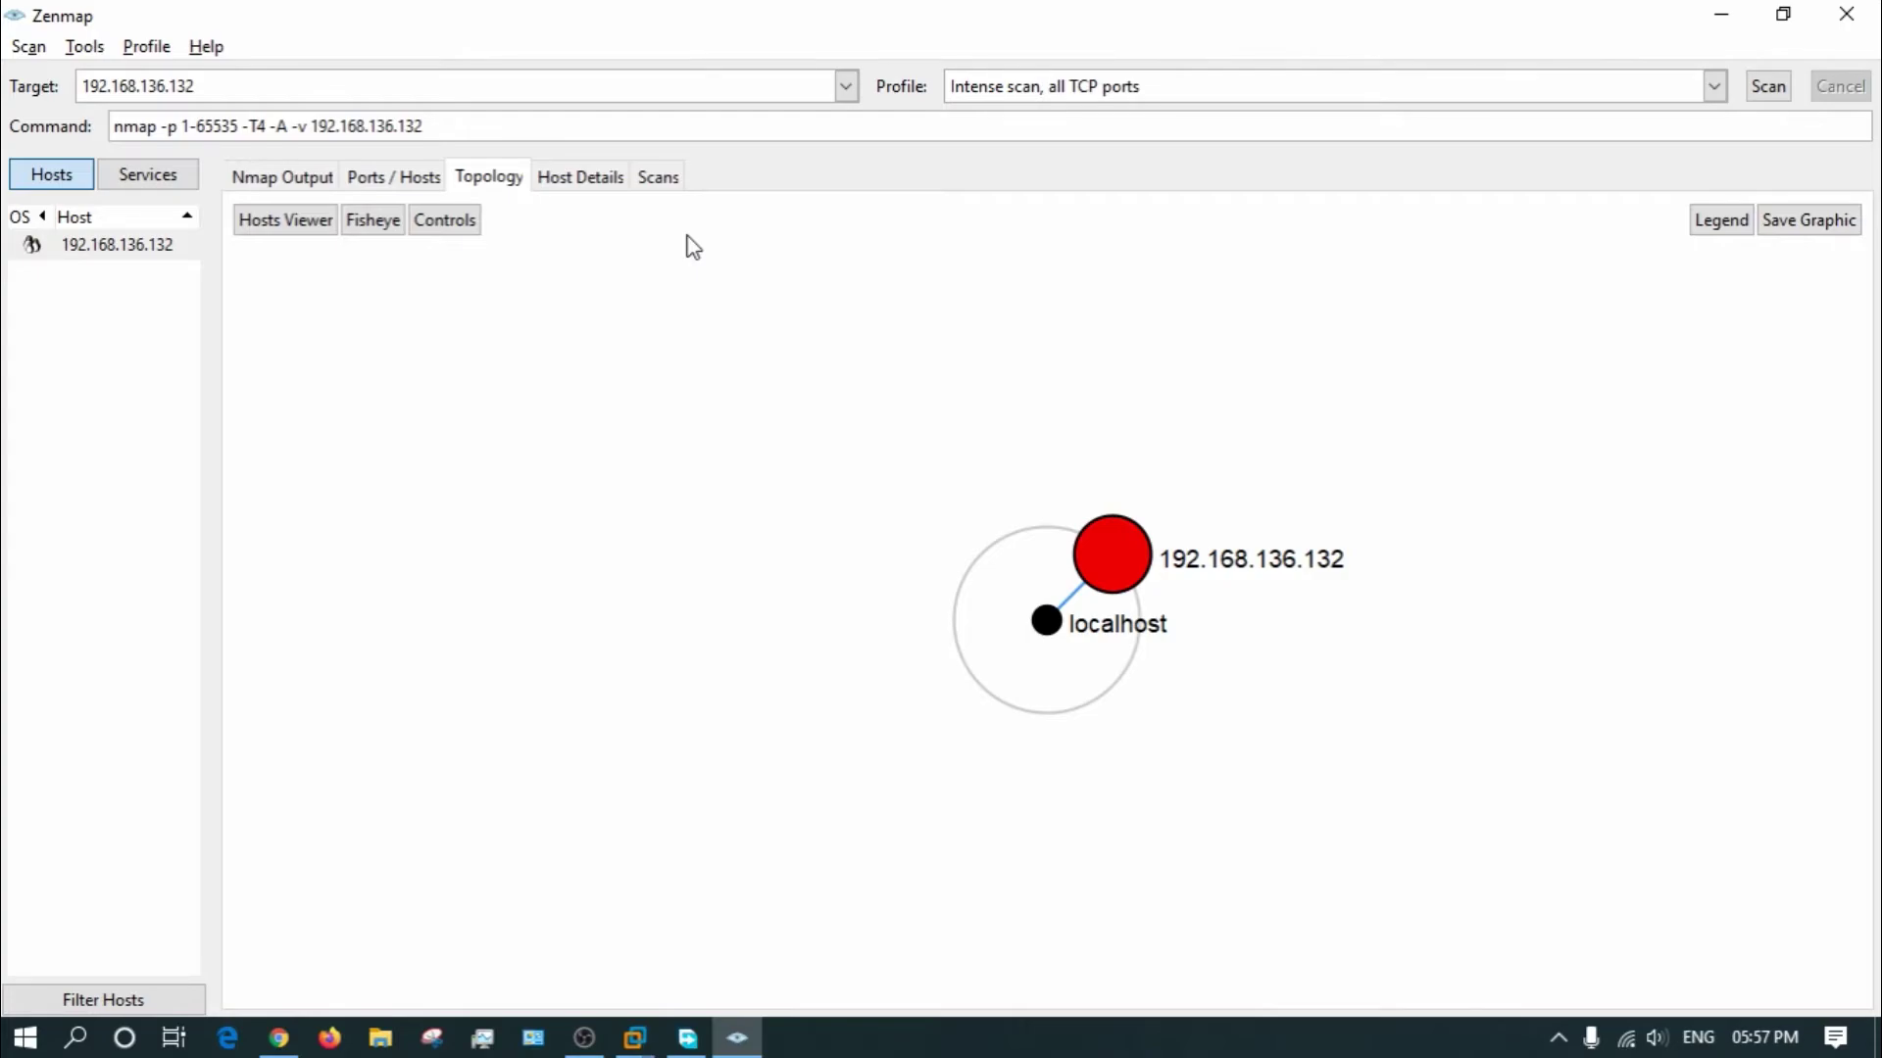
Review the host's status, address and operating system details, checking them against the scan duration and the port list.
left_click(581, 180)
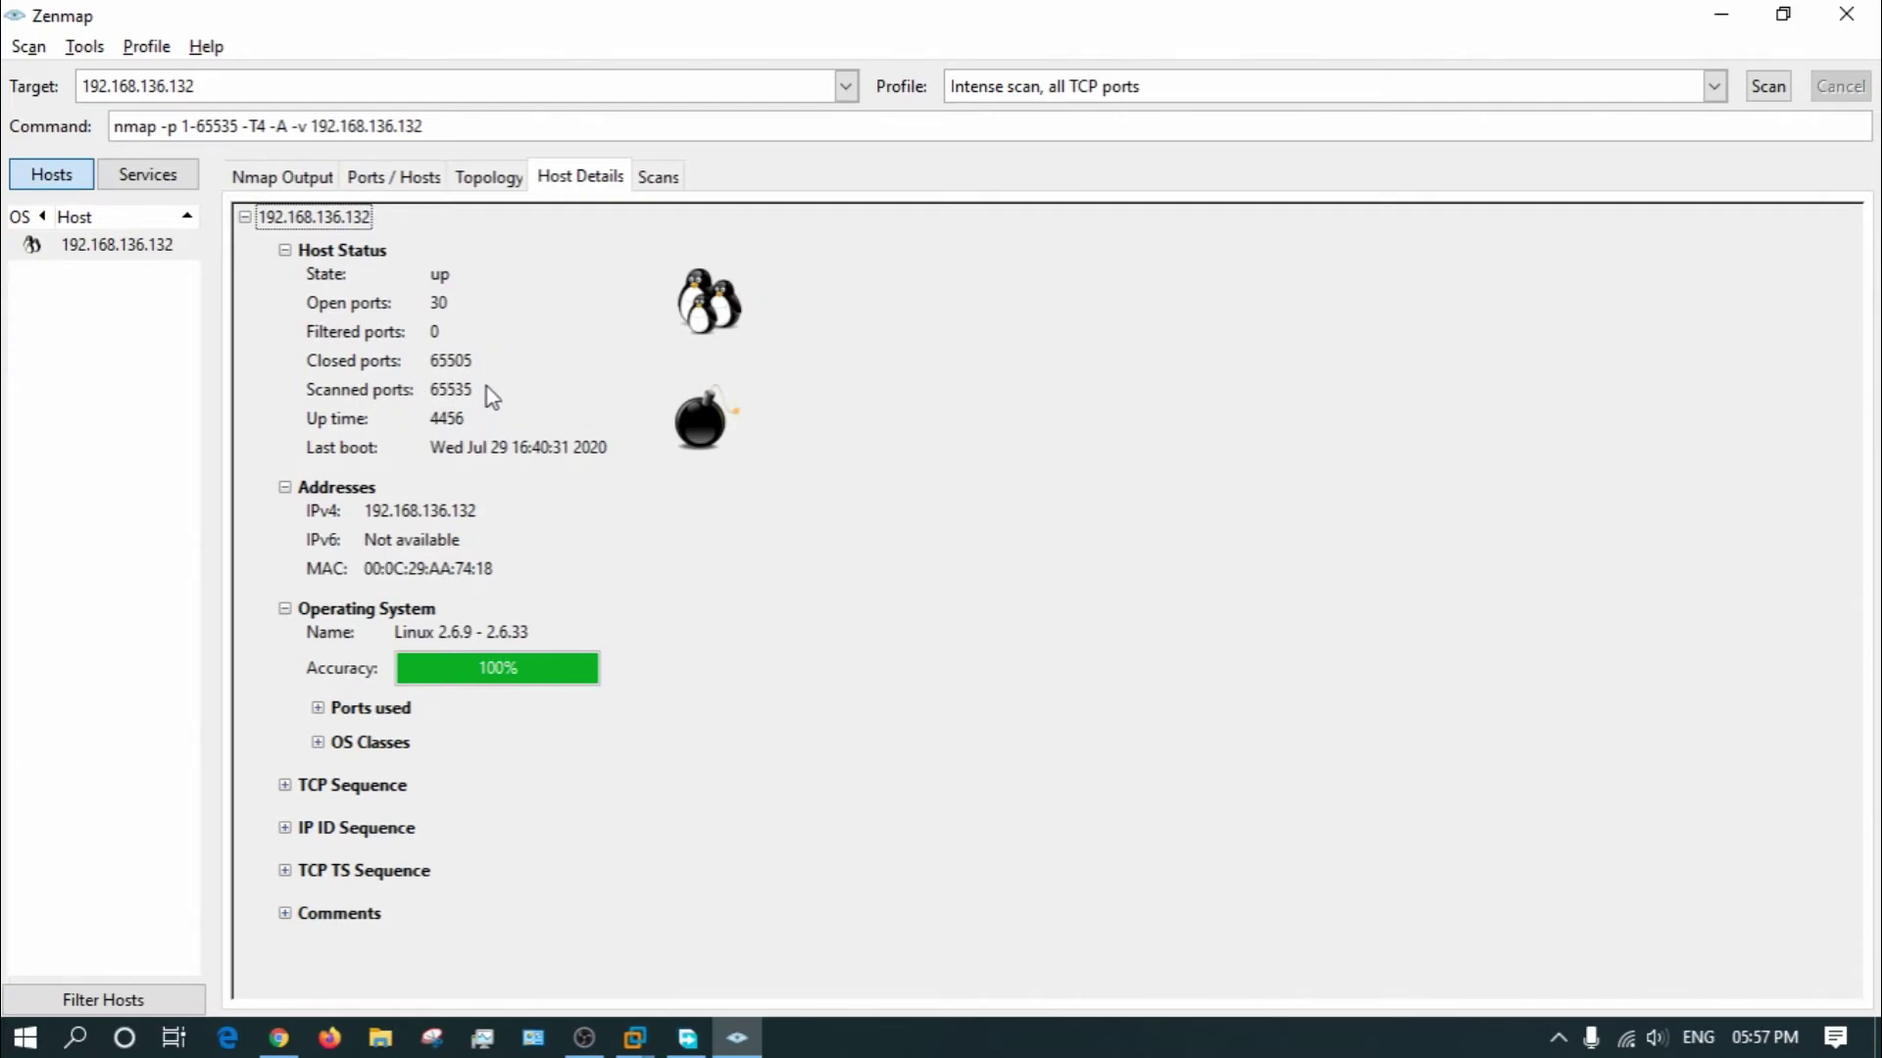
left_click(297, 186)
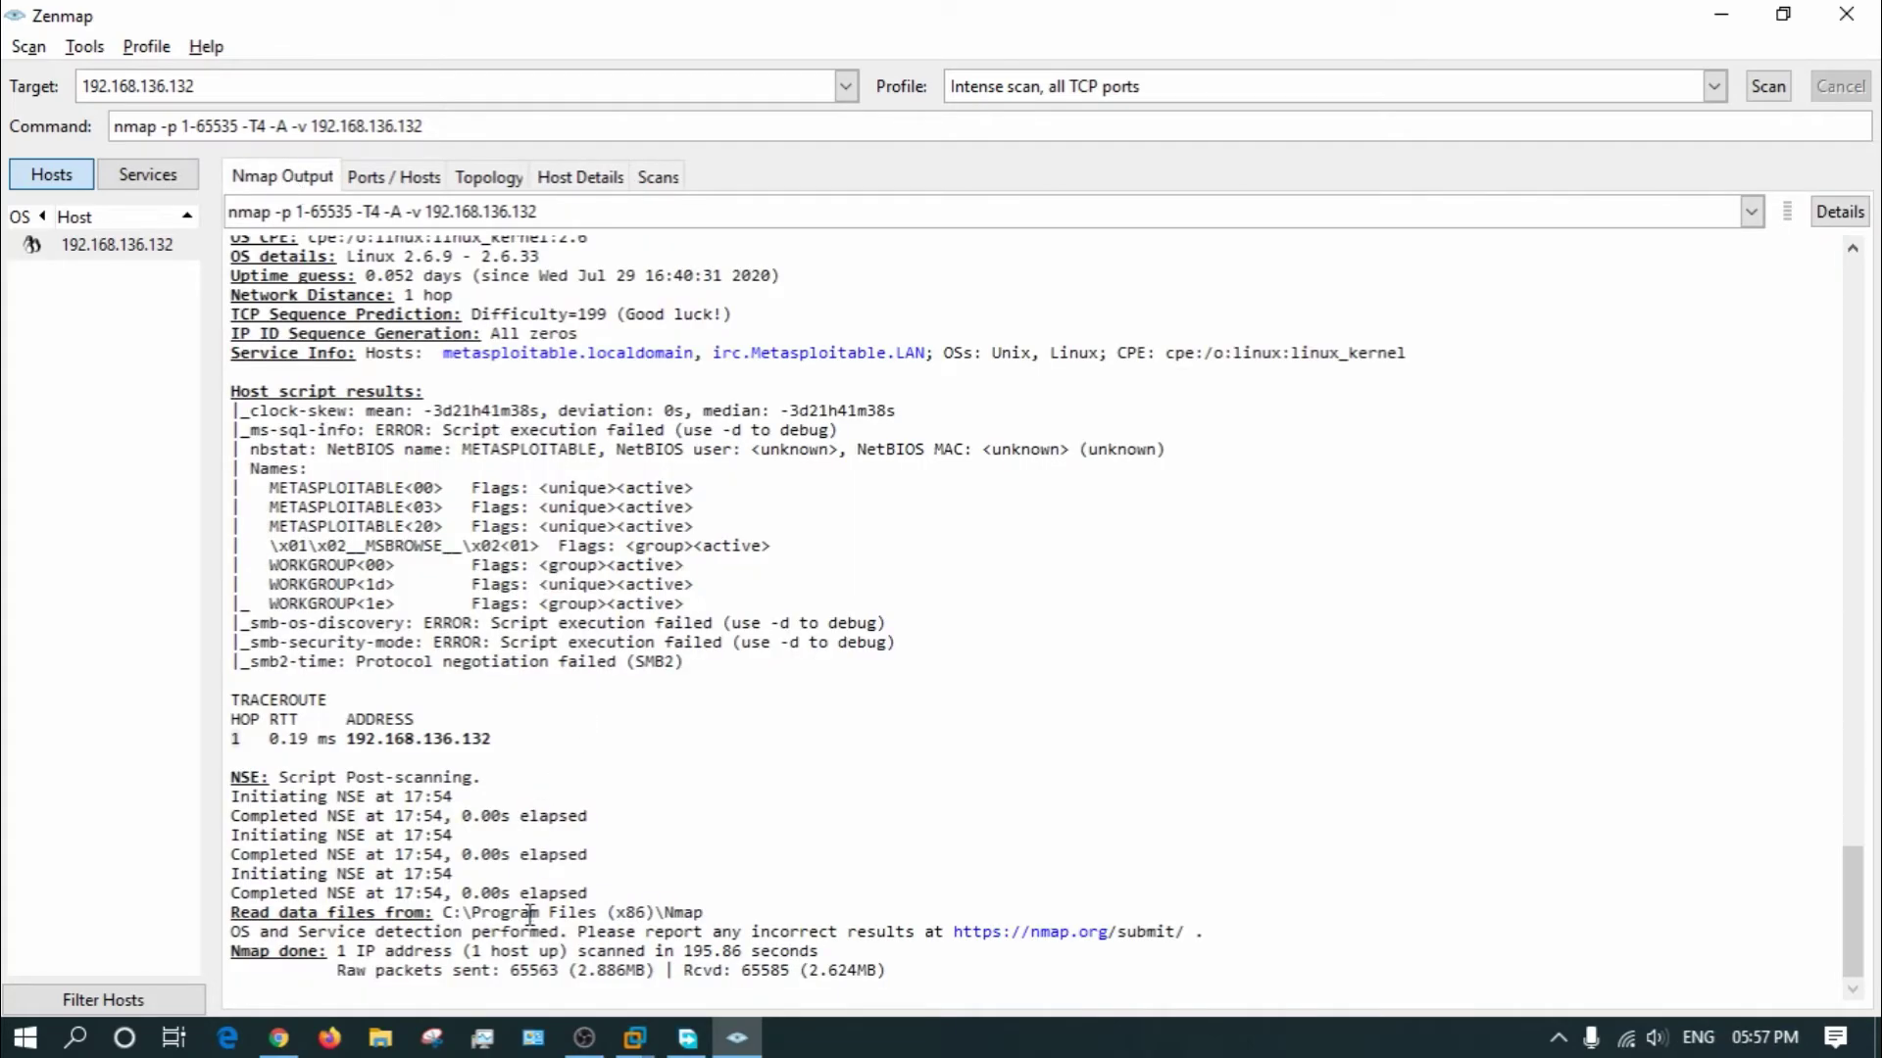
left_click_drag(683, 951, 746, 950)
left_click(389, 183)
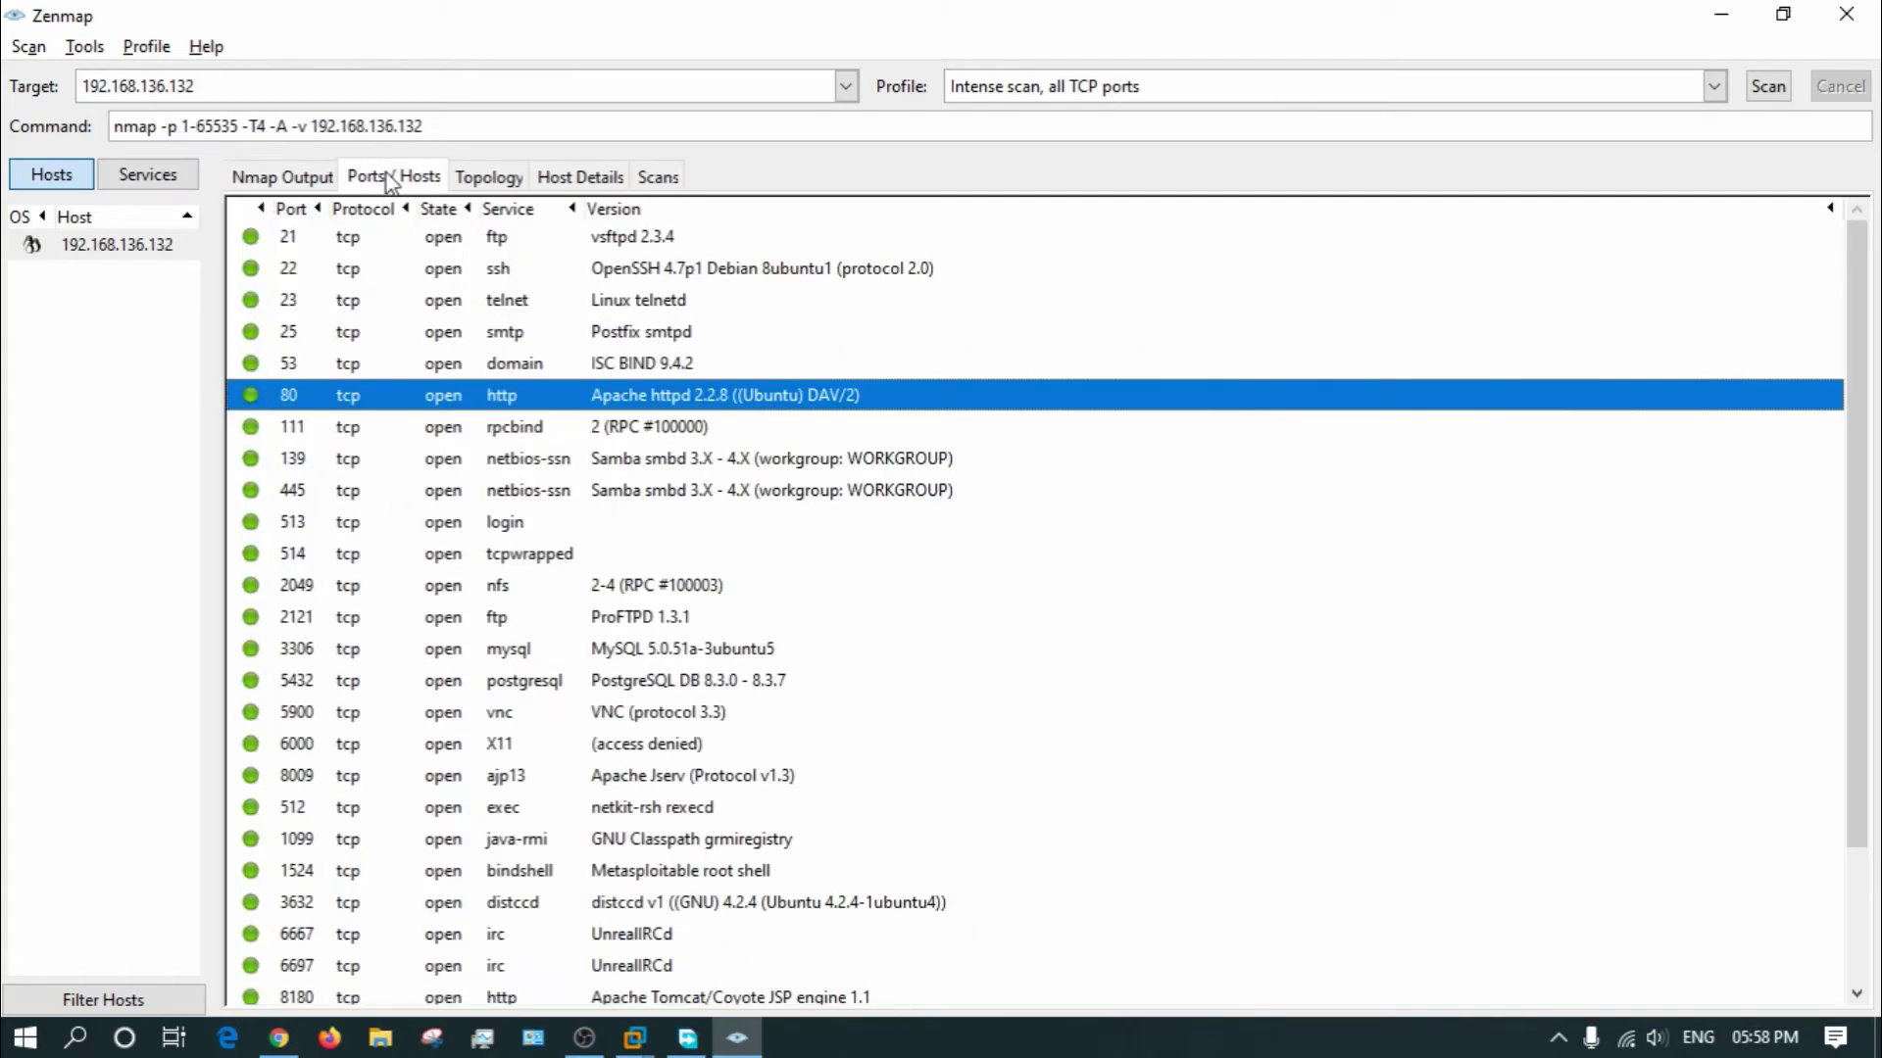
left_click(598, 180)
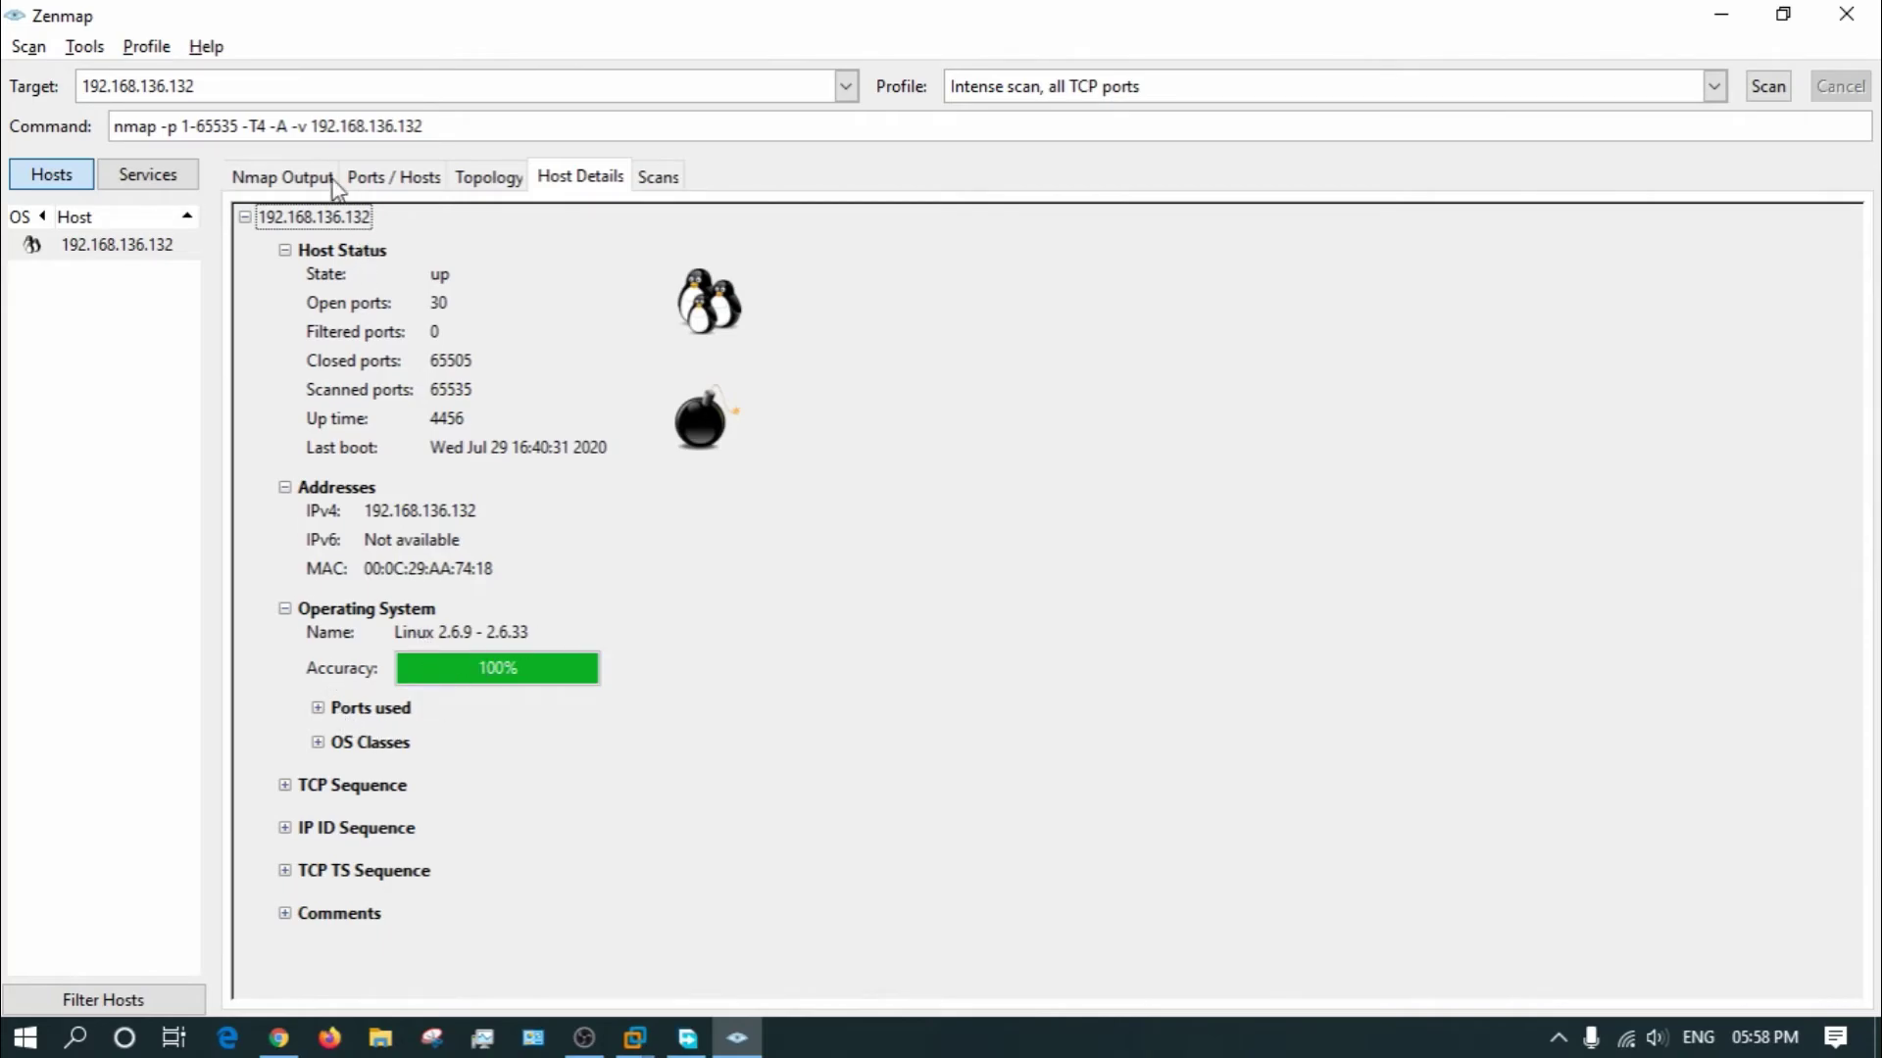
Look over the detailed service results in the scan output again and return to the host's port list.
left_click(246, 181)
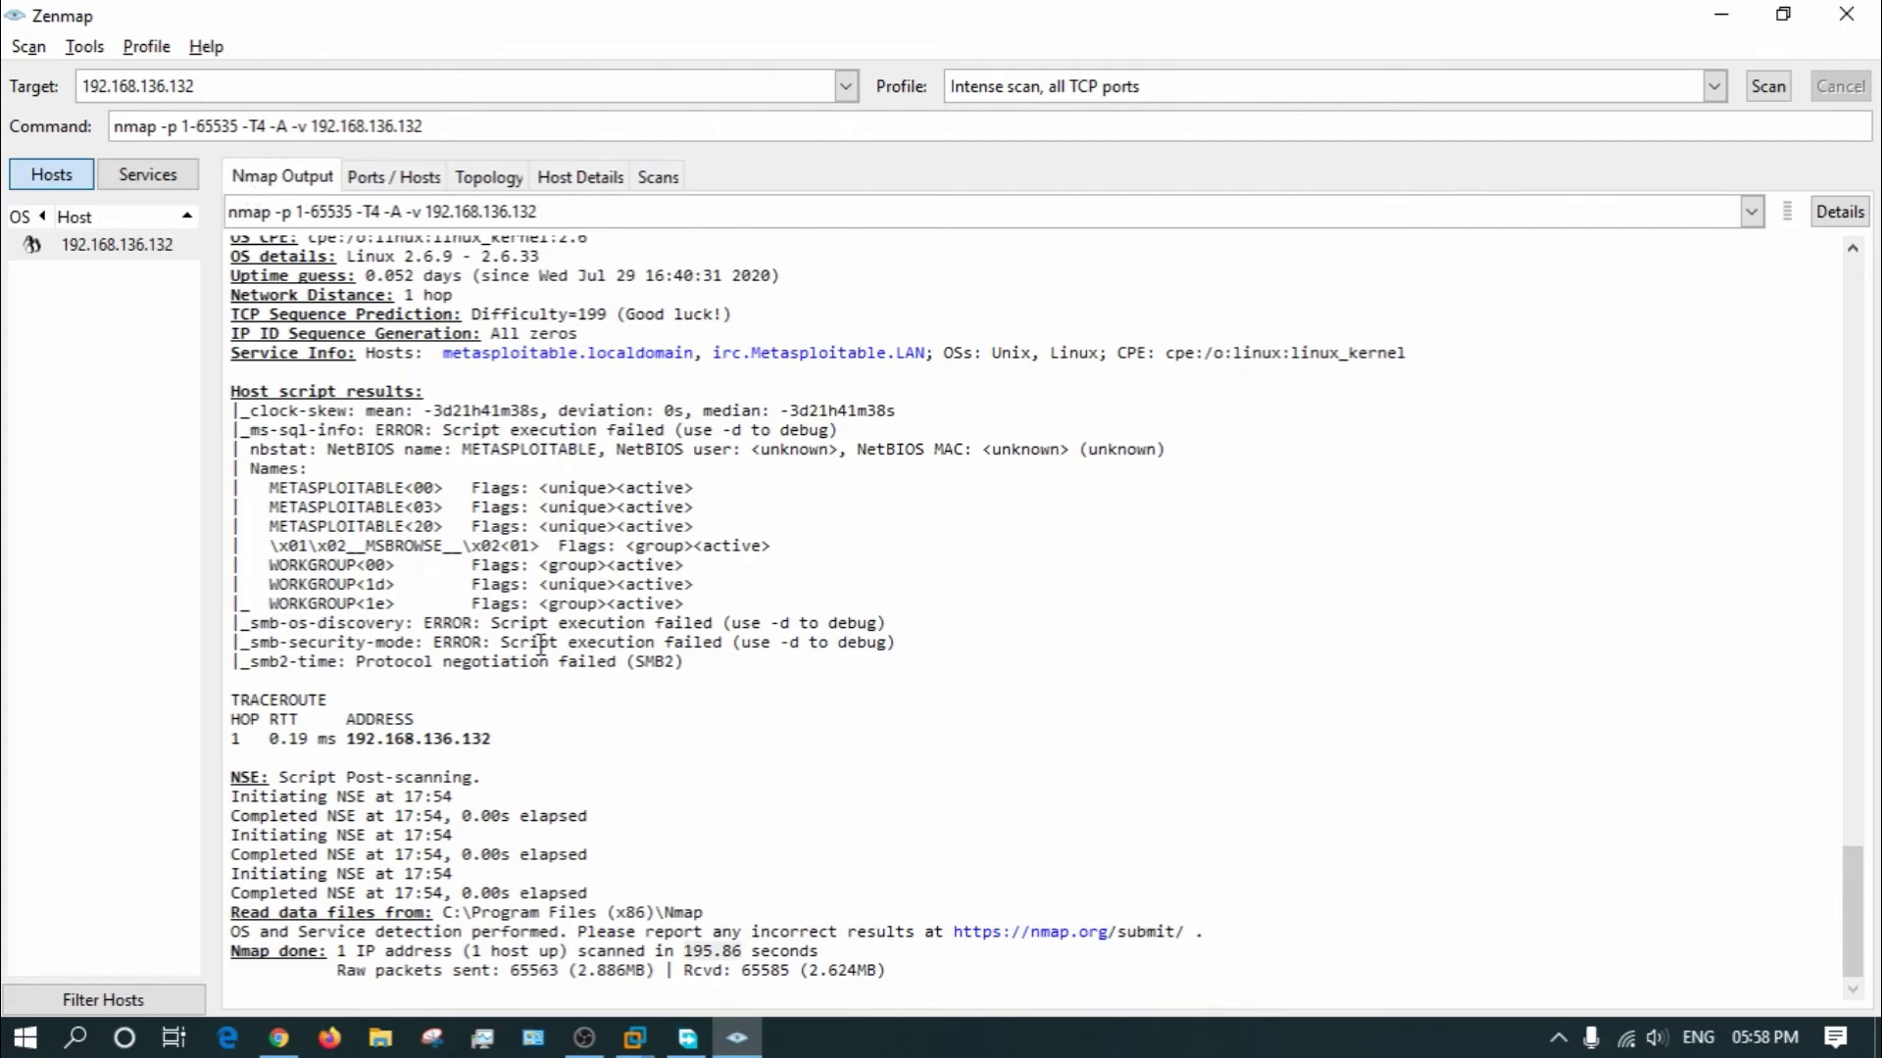
scroll(540, 647, "up", 5)
scroll(540, 647, "down", 6)
left_click_drag(930, 970, 207, 253)
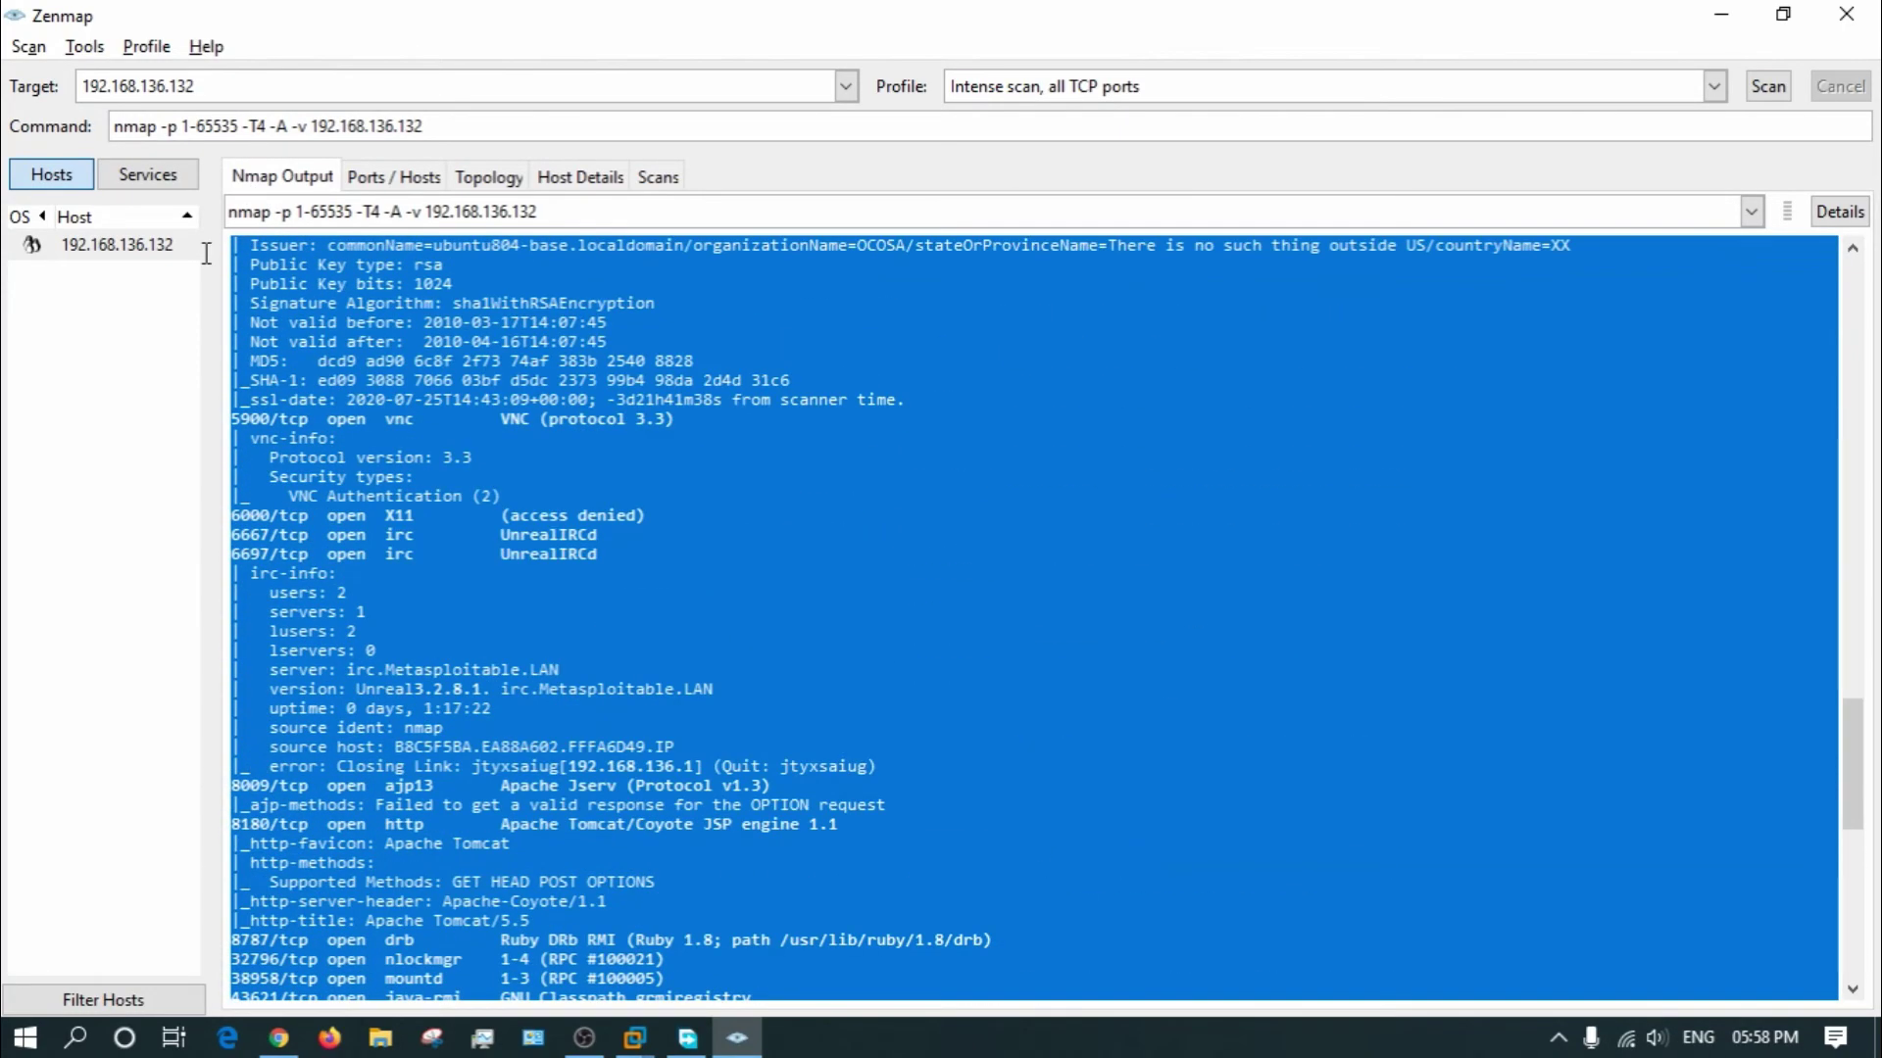
left_click(588, 477)
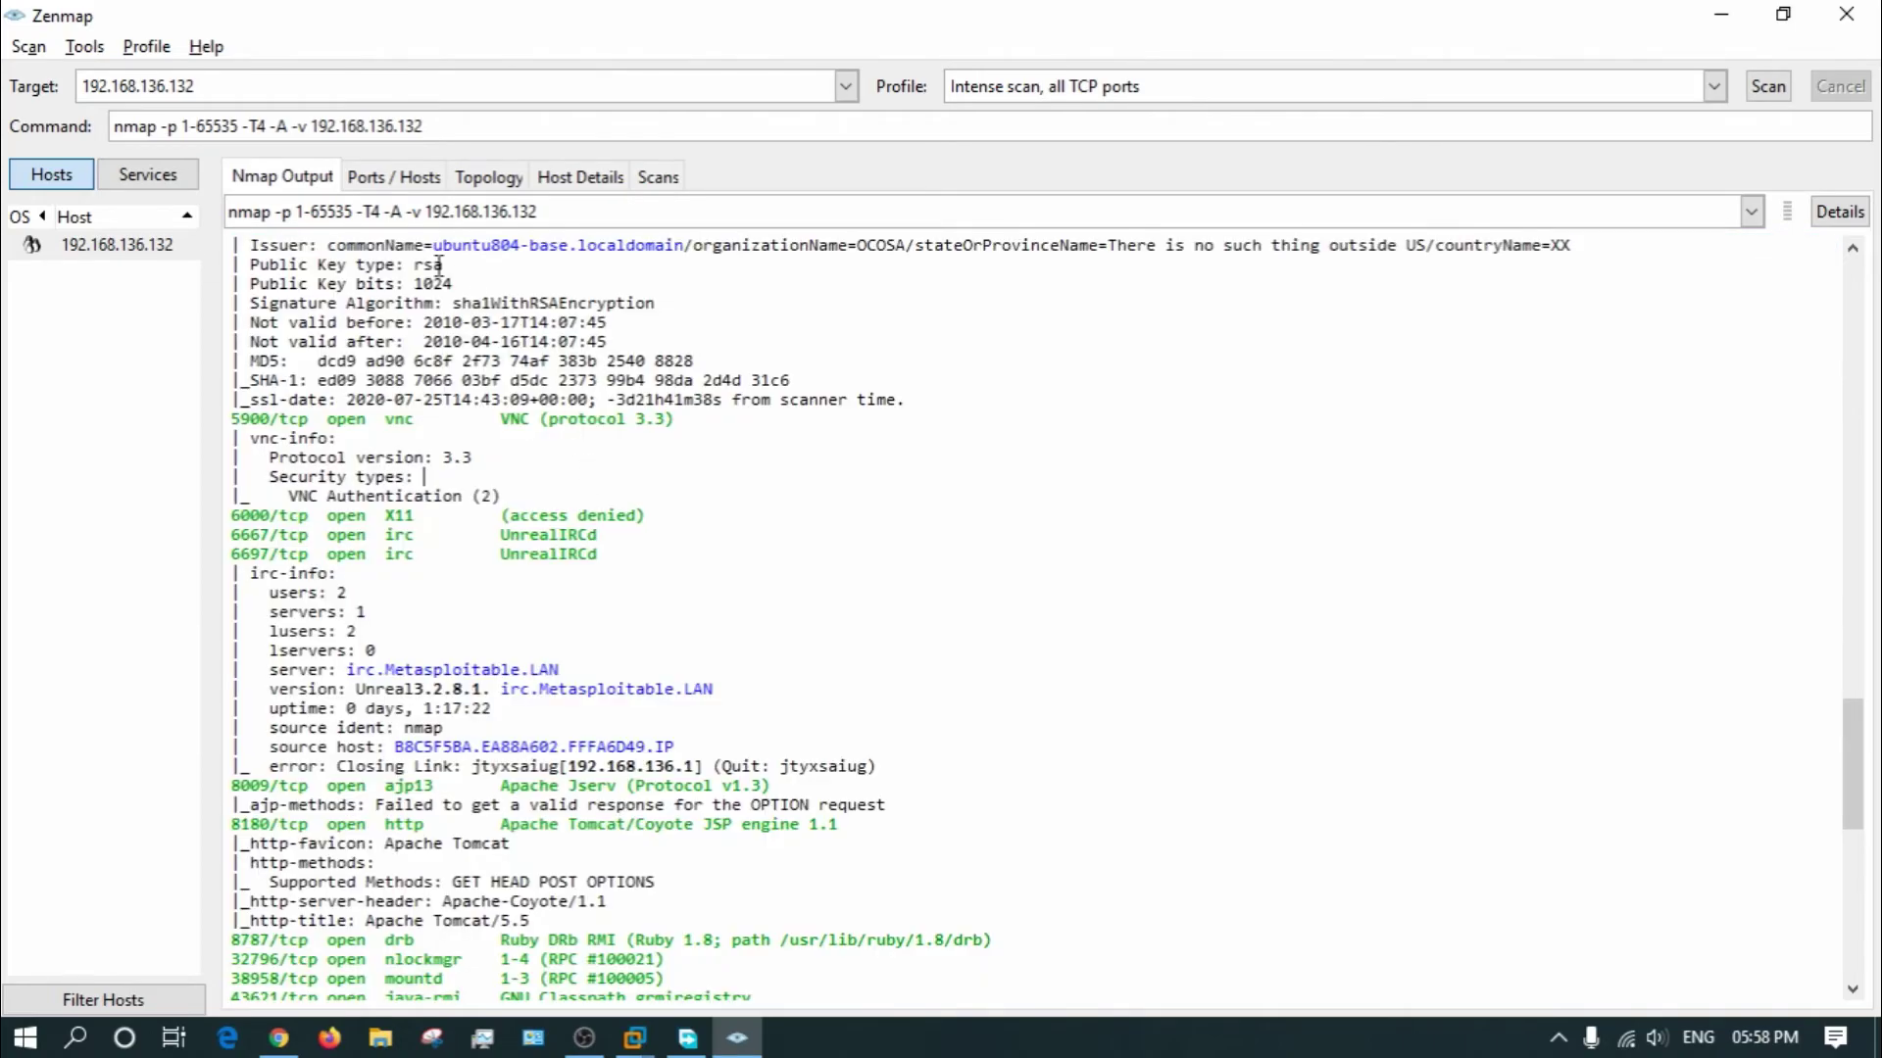
left_click(412, 184)
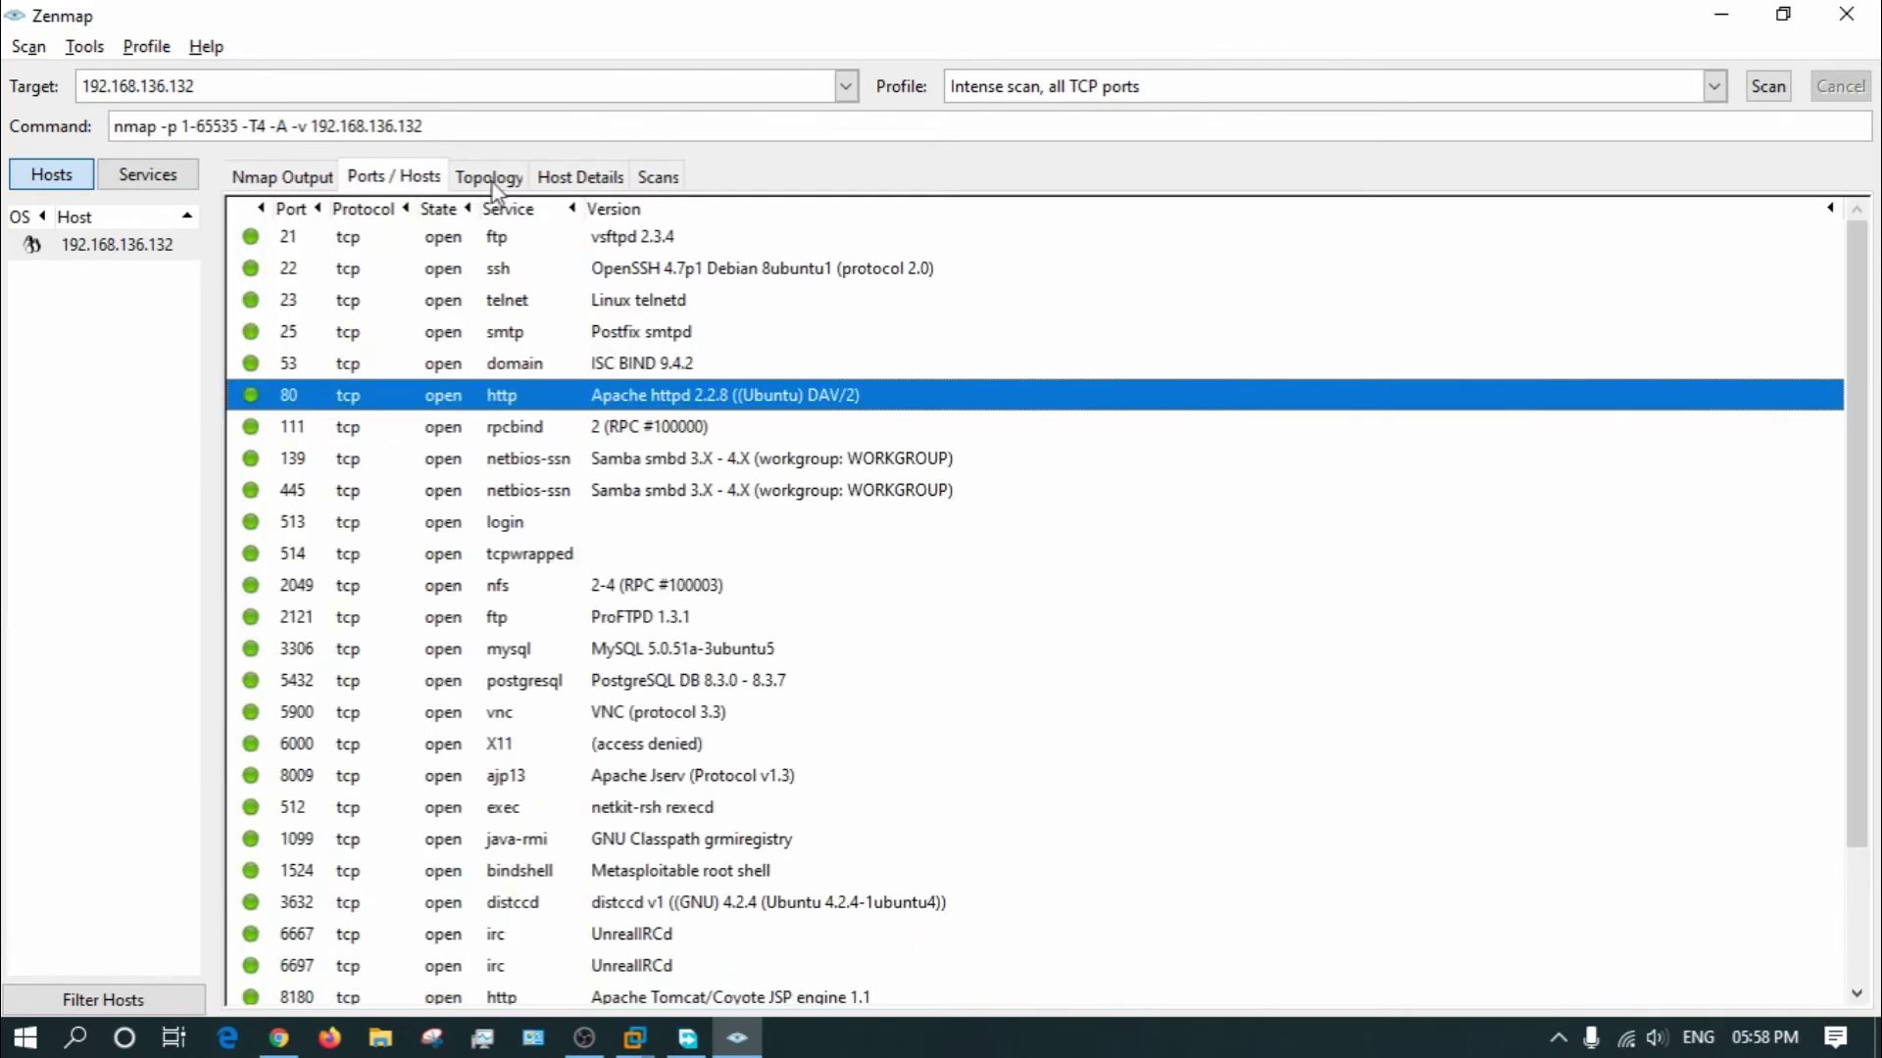
Examine the host details with the ports used for operating system detection, then check the list of performed scans.
left_click(602, 188)
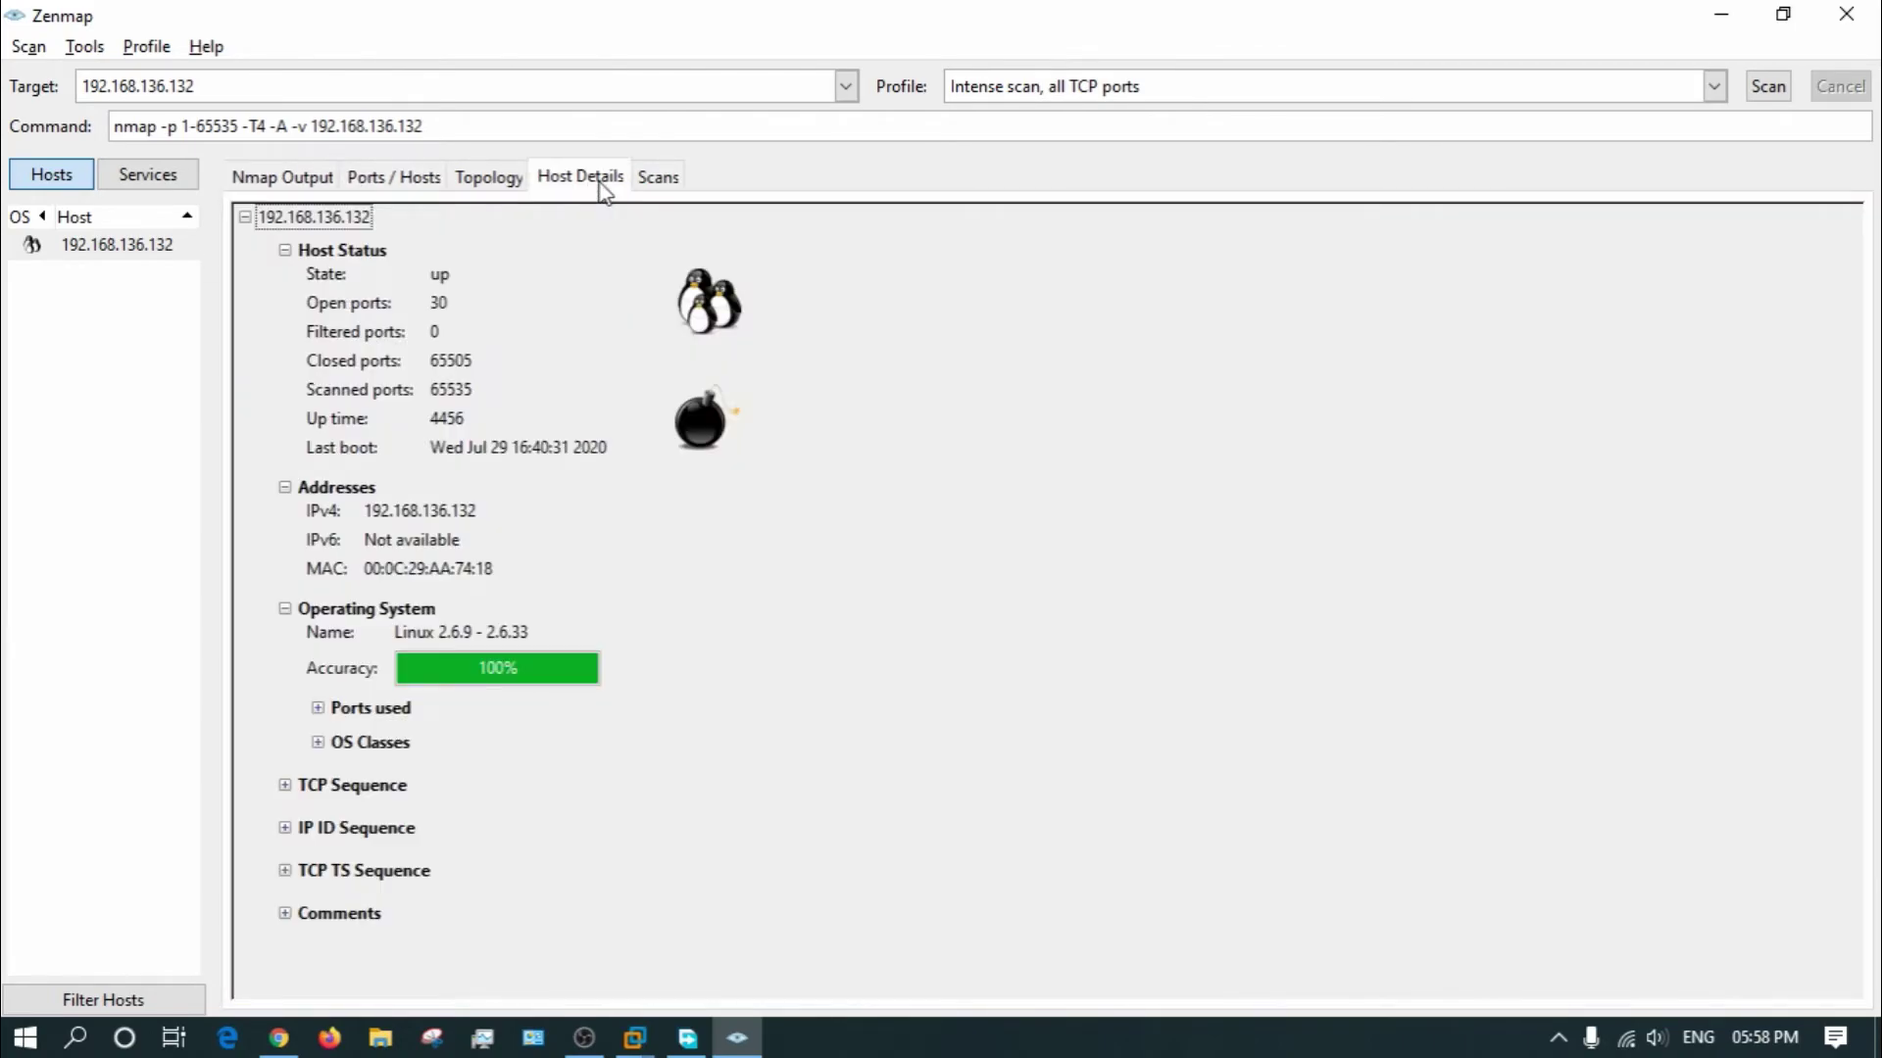
left_click(318, 708)
scroll(462, 701, "down", 1)
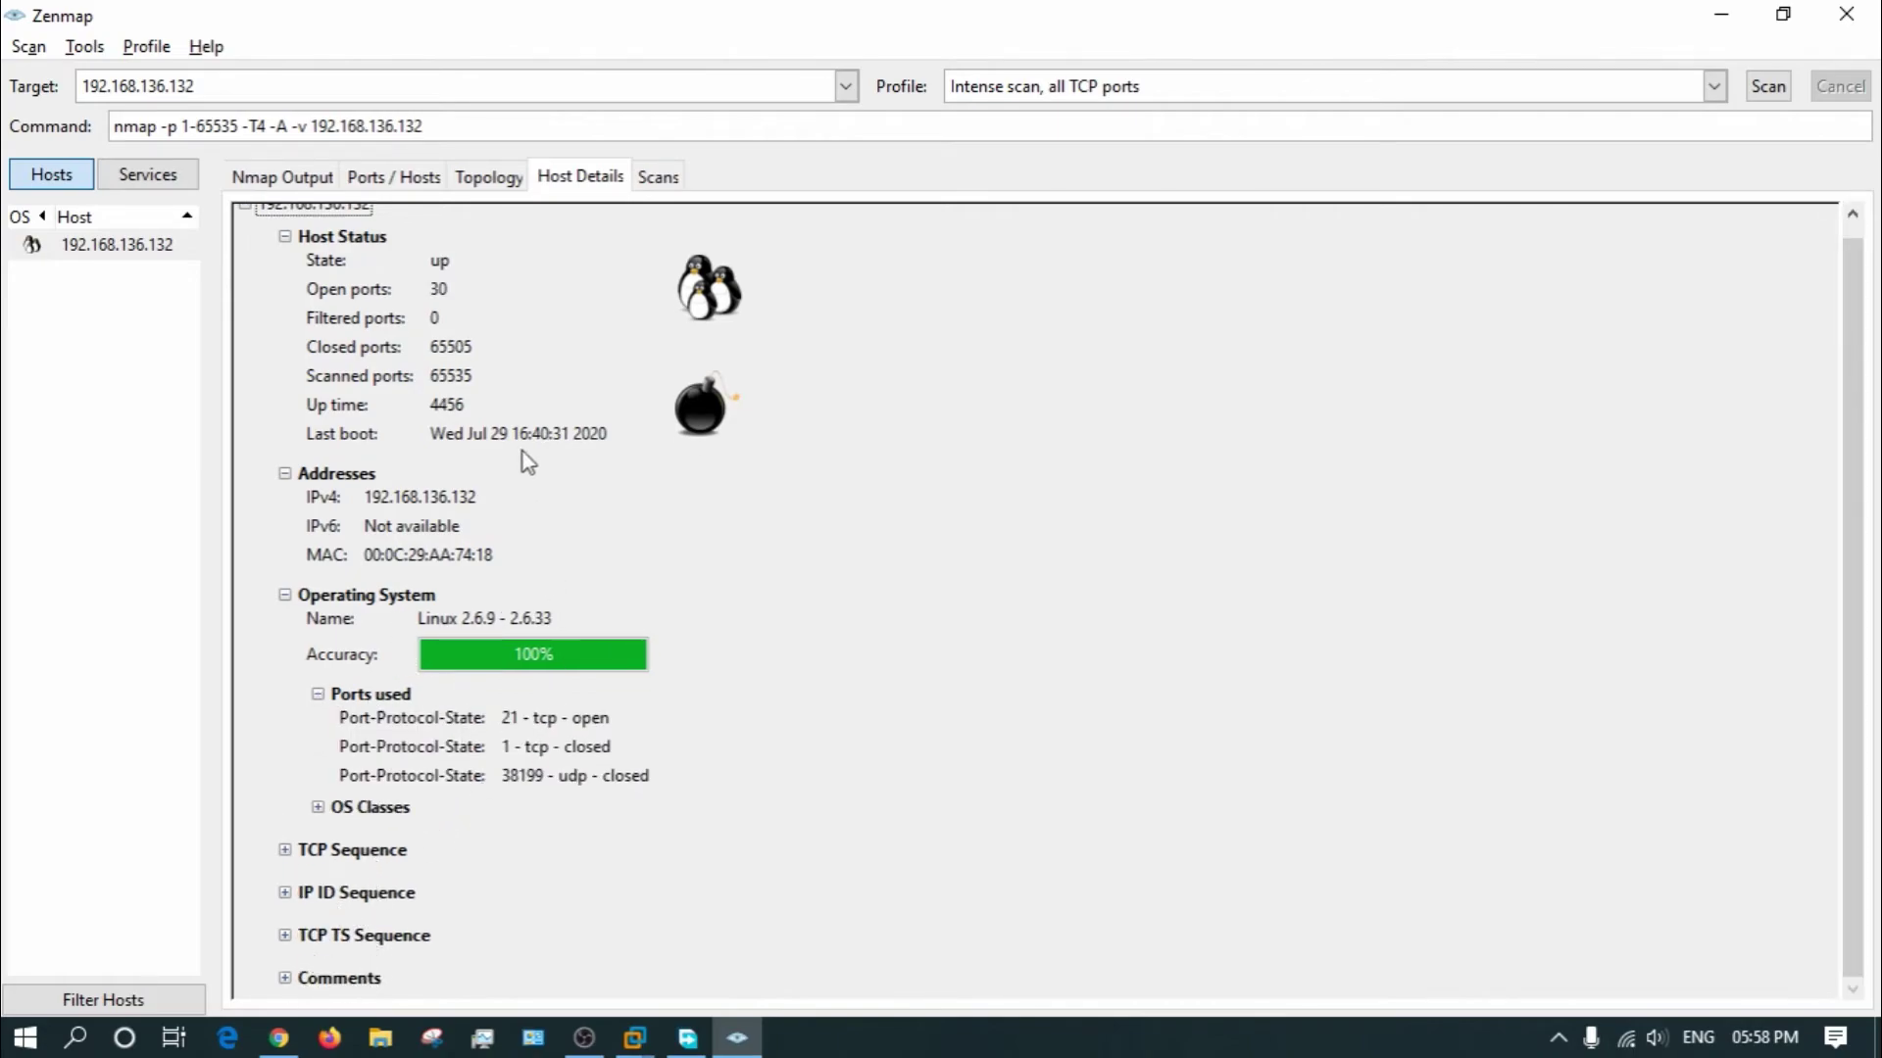
left_click(658, 181)
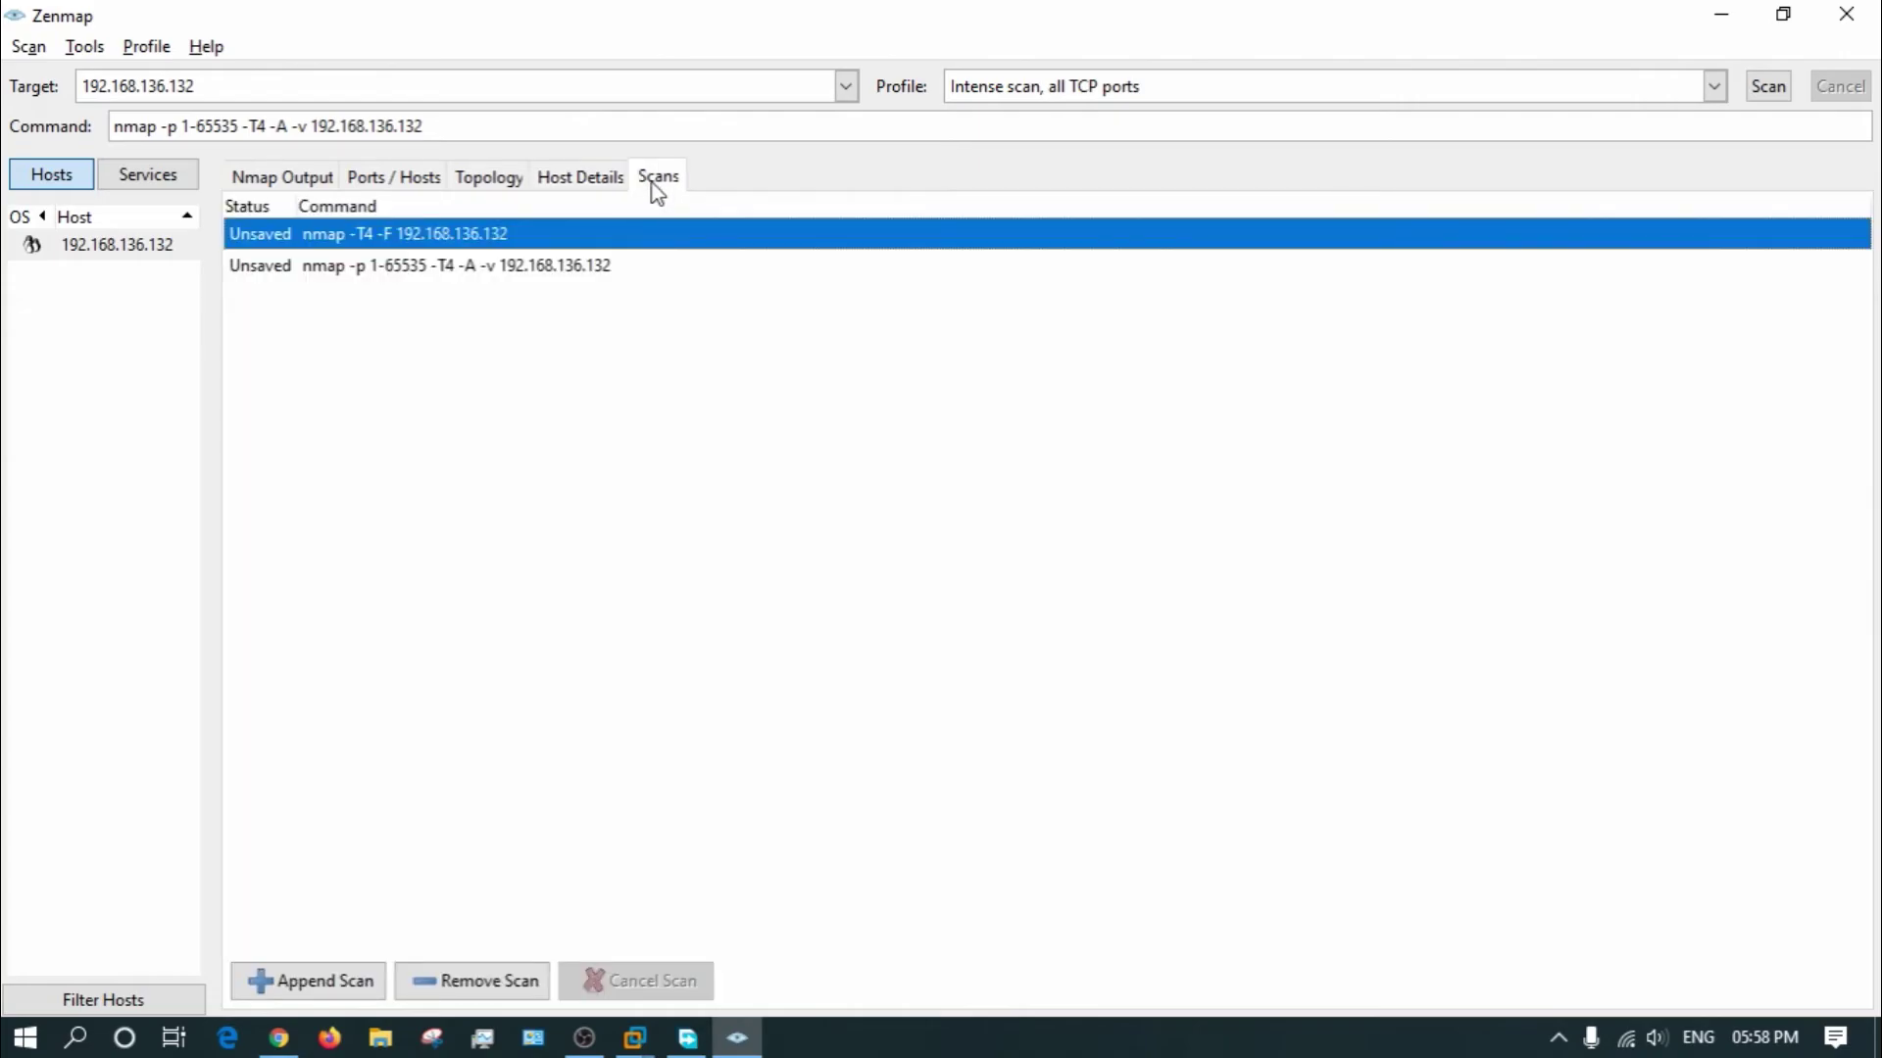
left_click(262, 184)
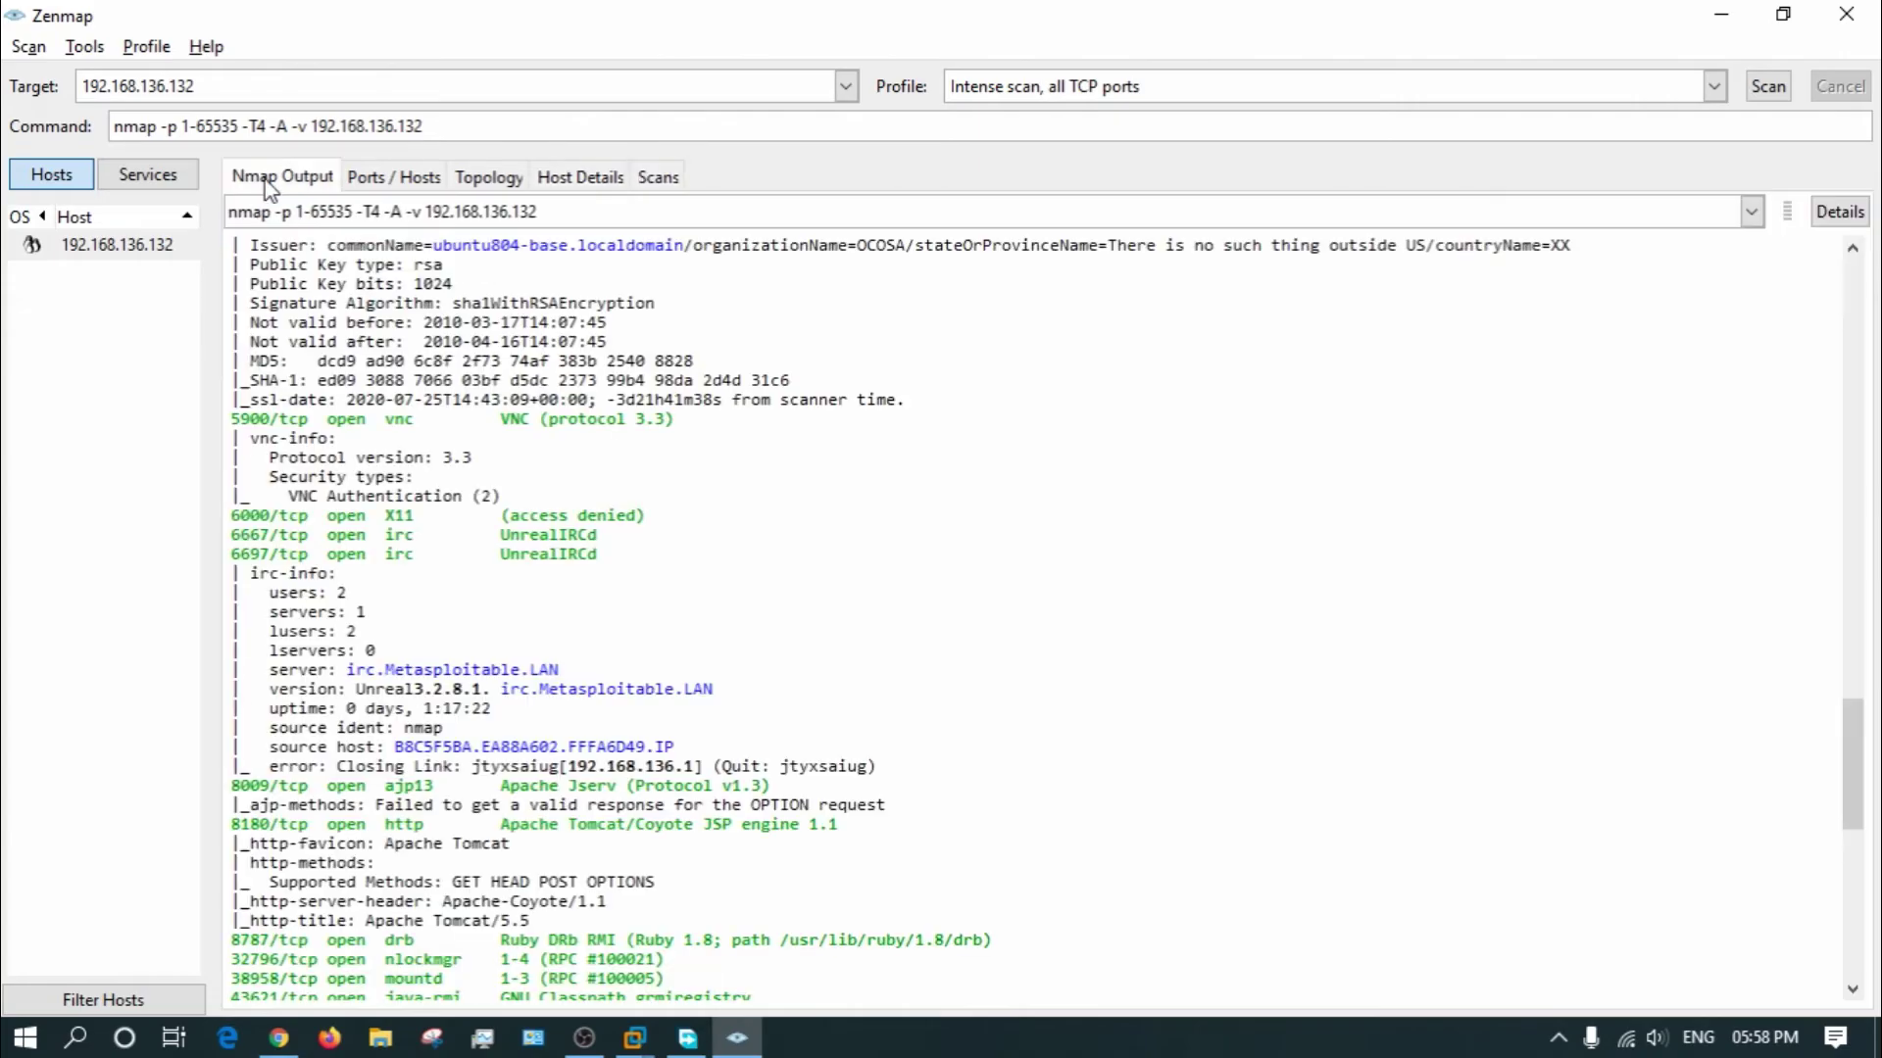
left_click(26, 46)
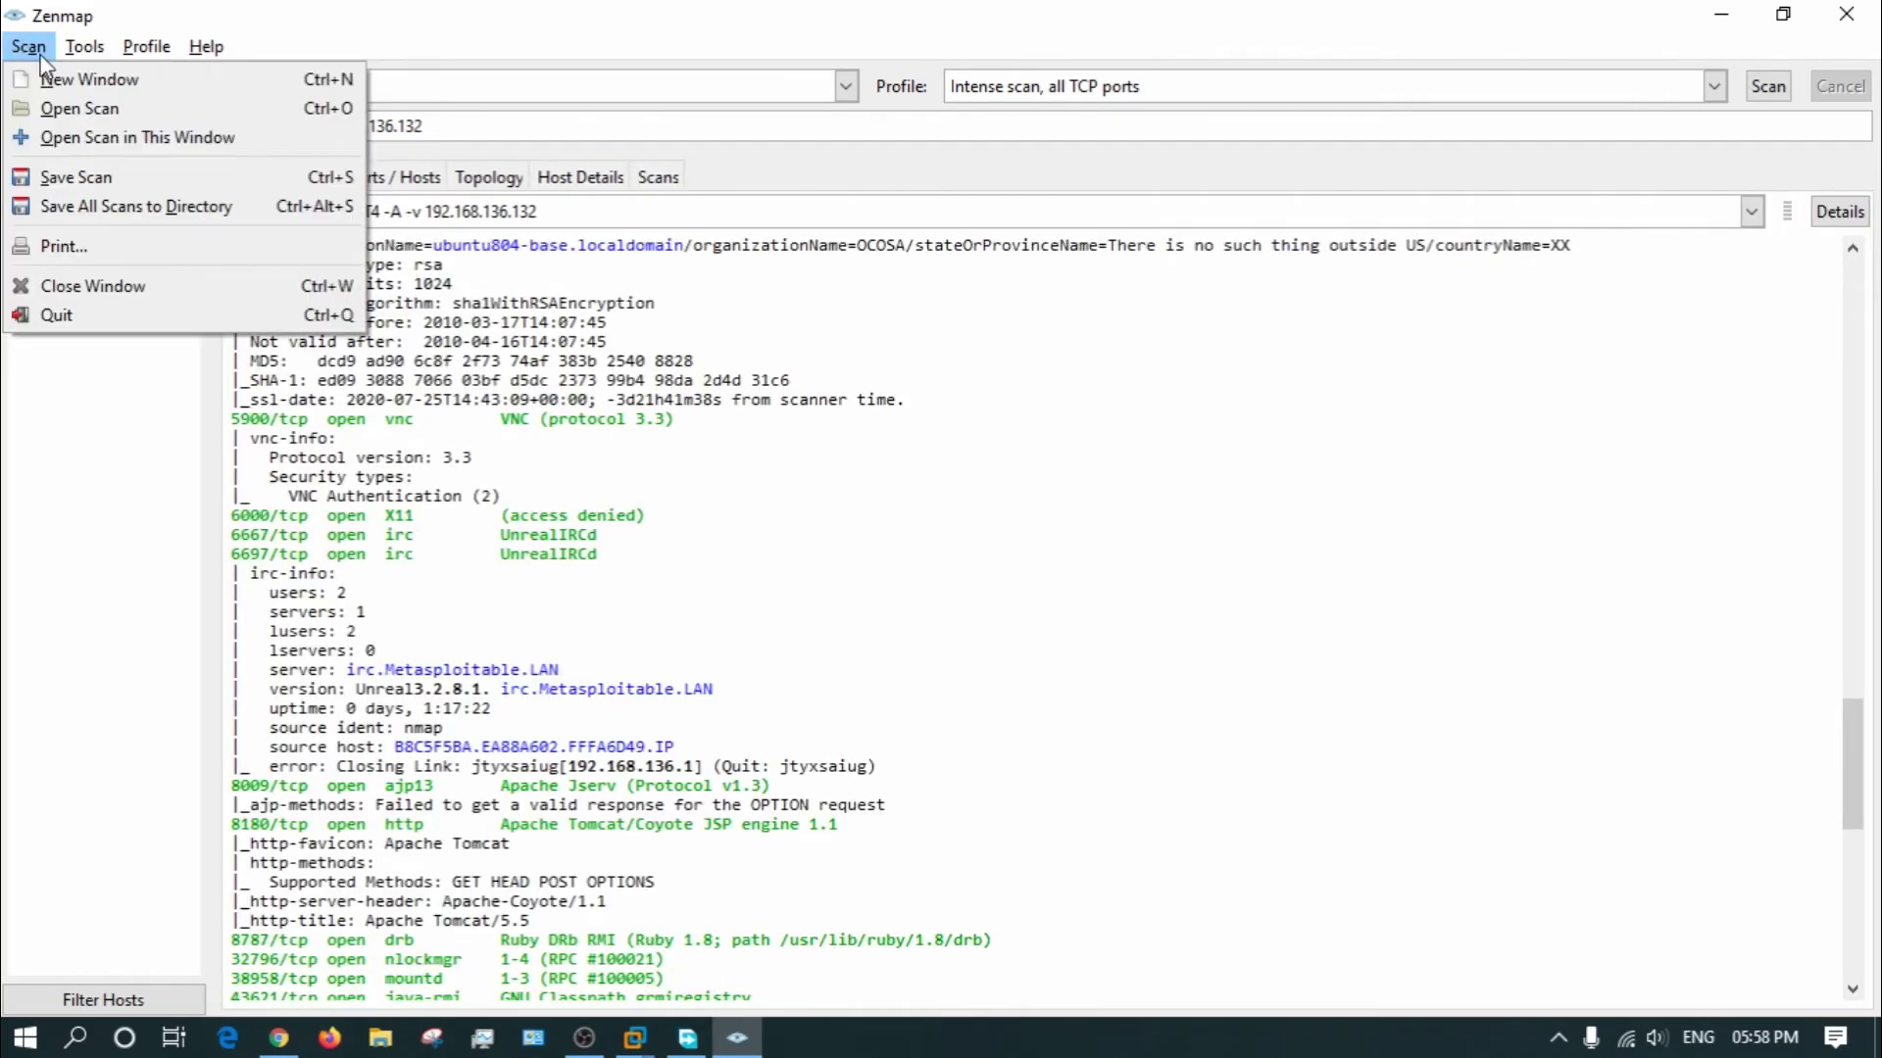
left_click(86, 182)
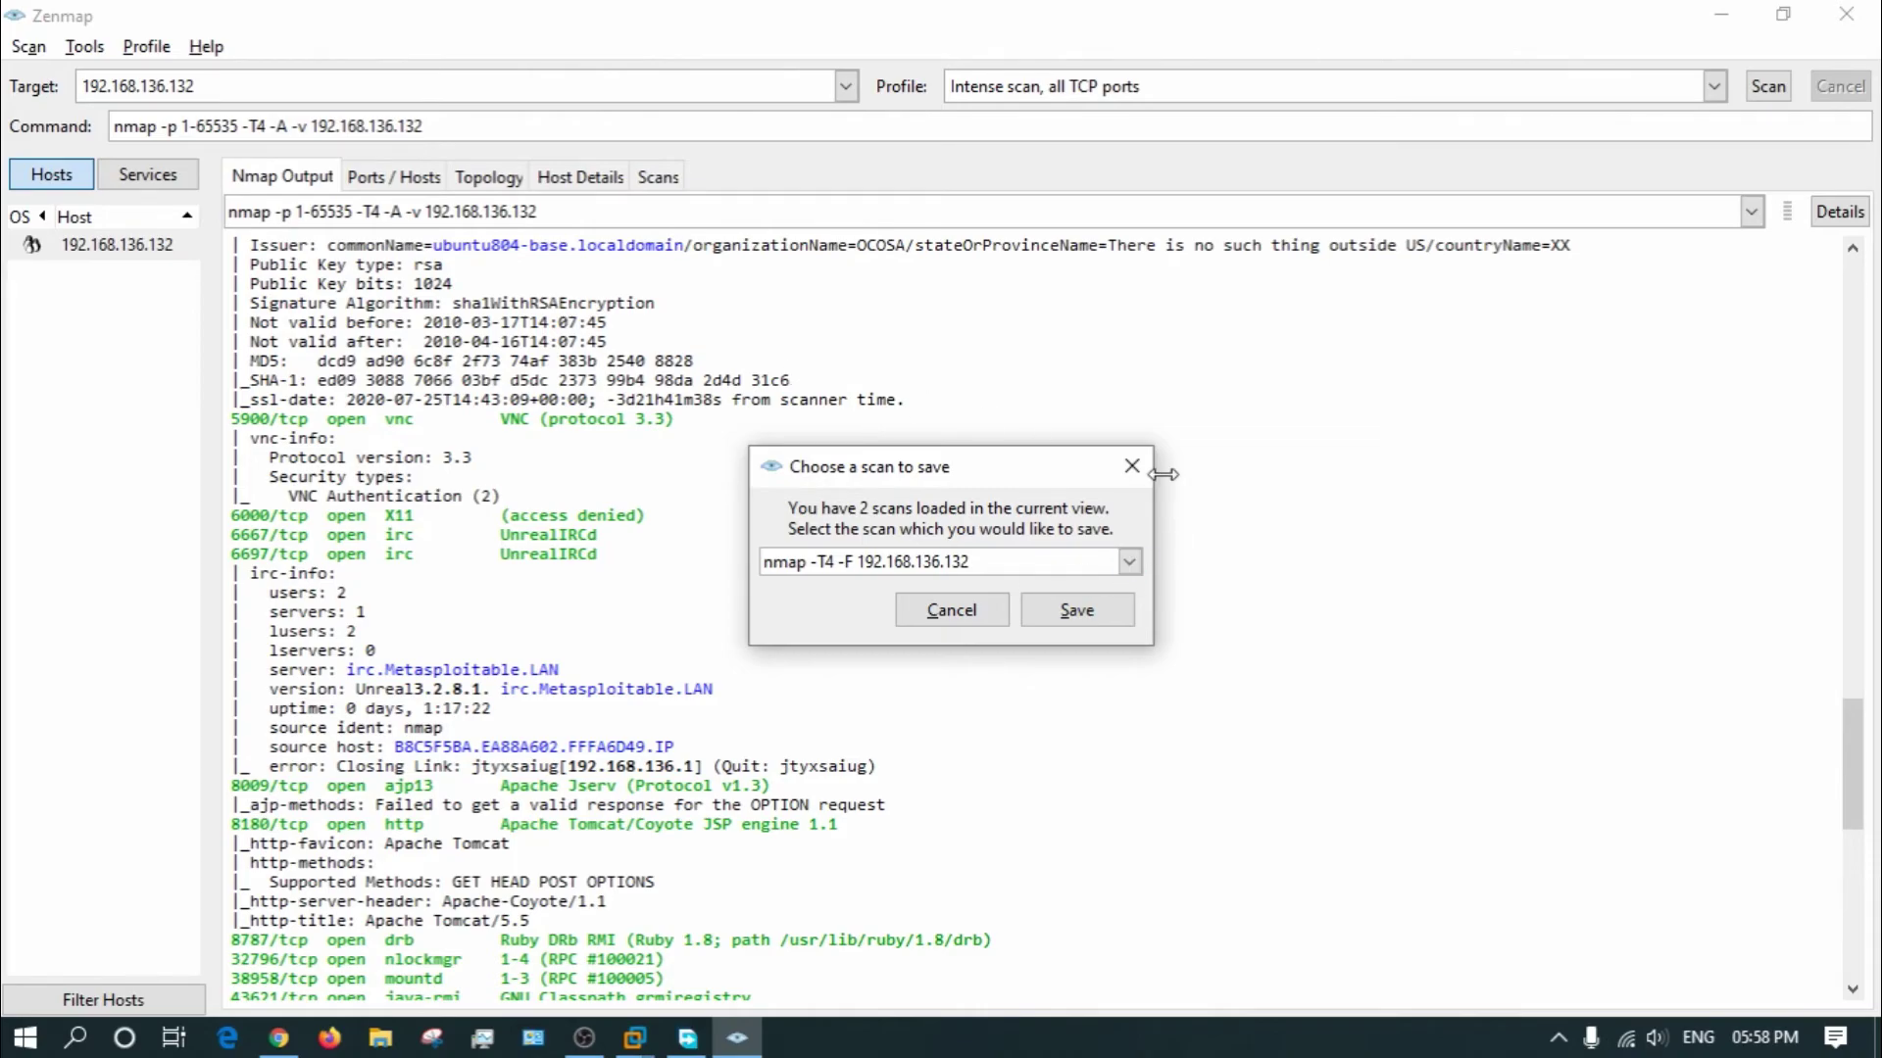
left_click(1132, 467)
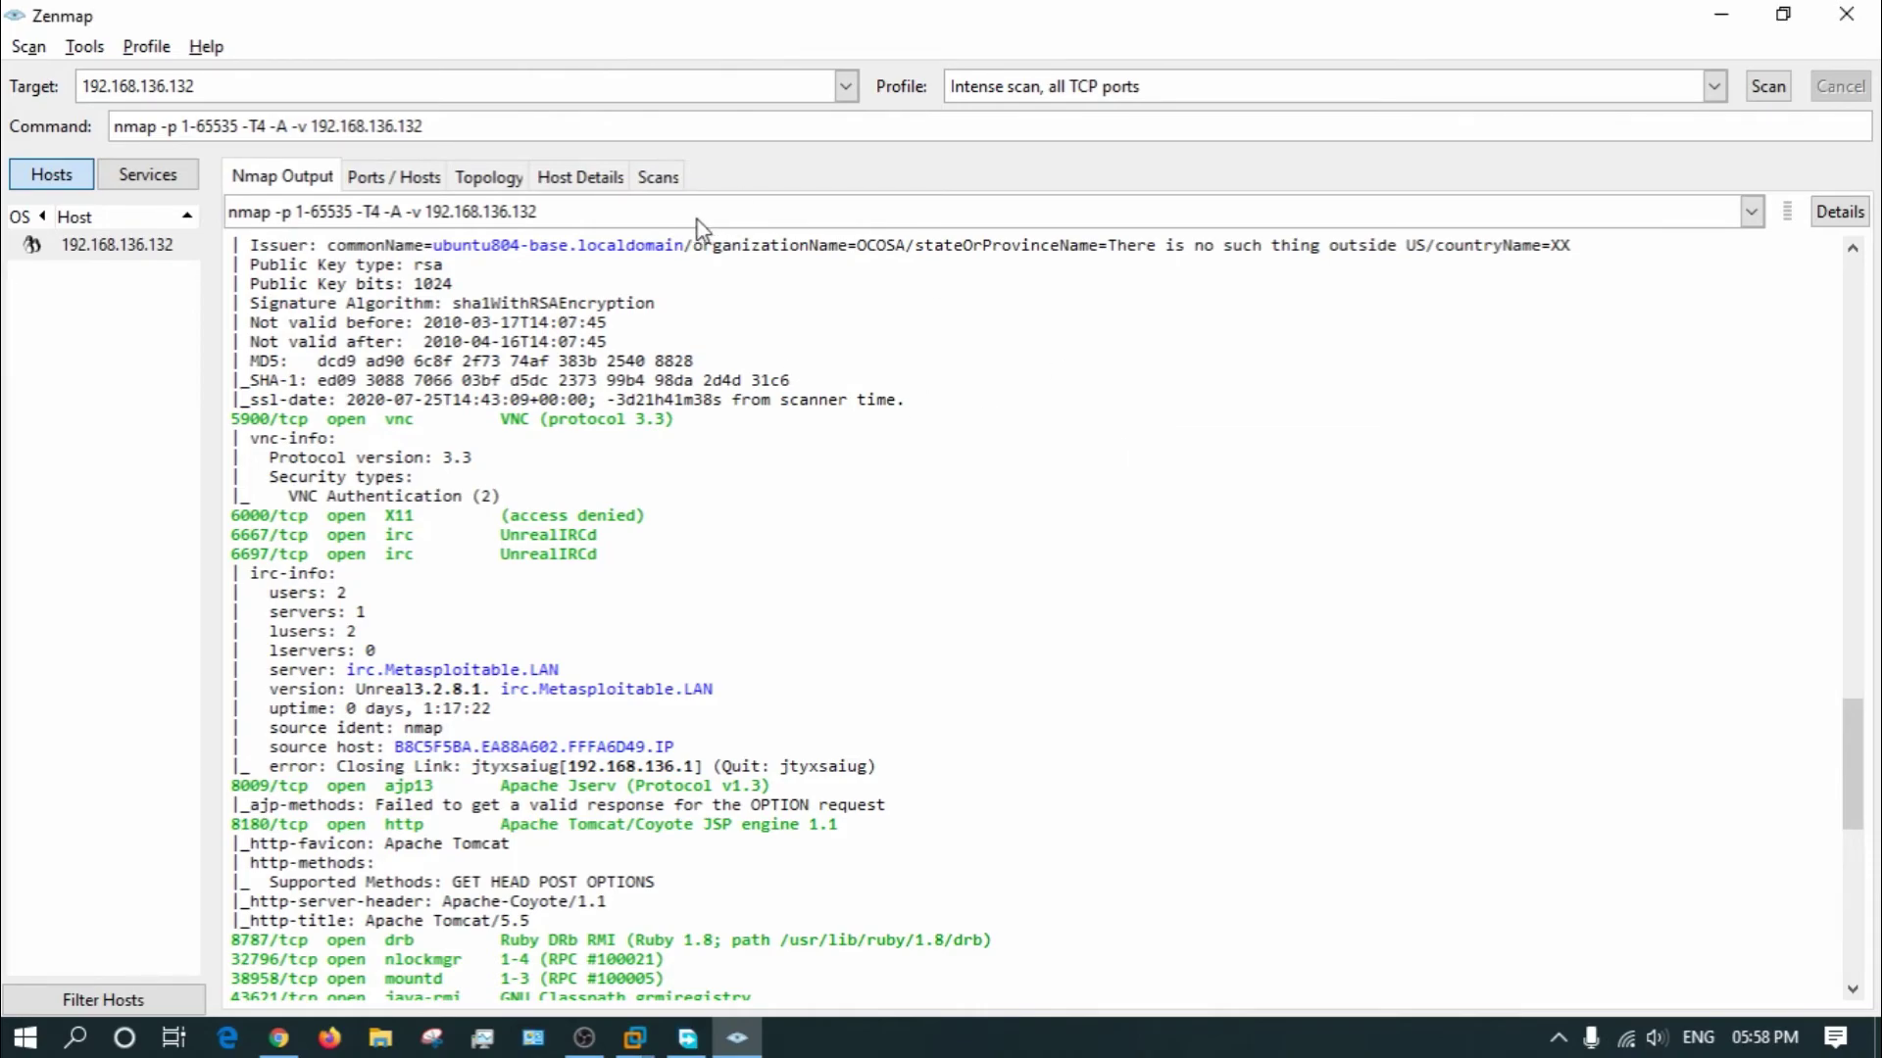
Compare the save status of the two scans and select the nmap -p 1-65535 -T4 -A -v 192.168.136.132 entry.
left_click(676, 181)
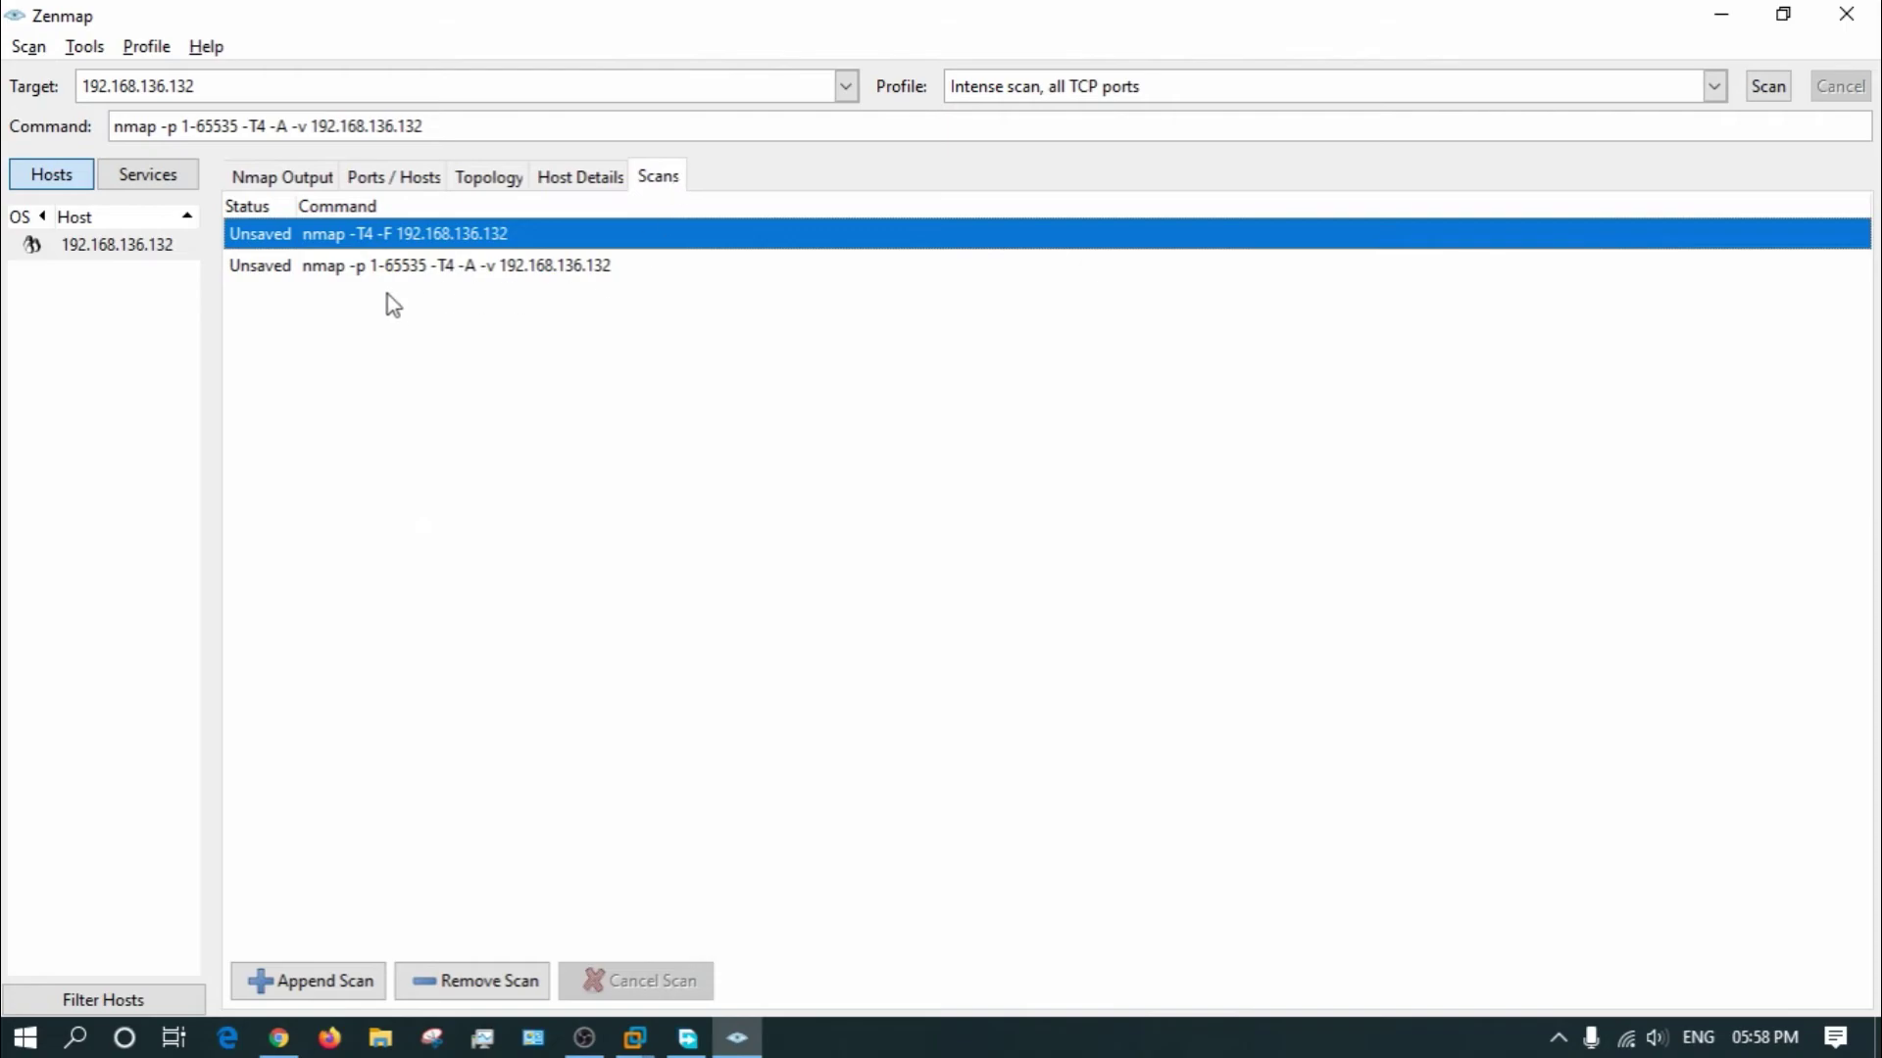
left_click(443, 271)
left_click(245, 235)
left_click(266, 273)
left_click(30, 47)
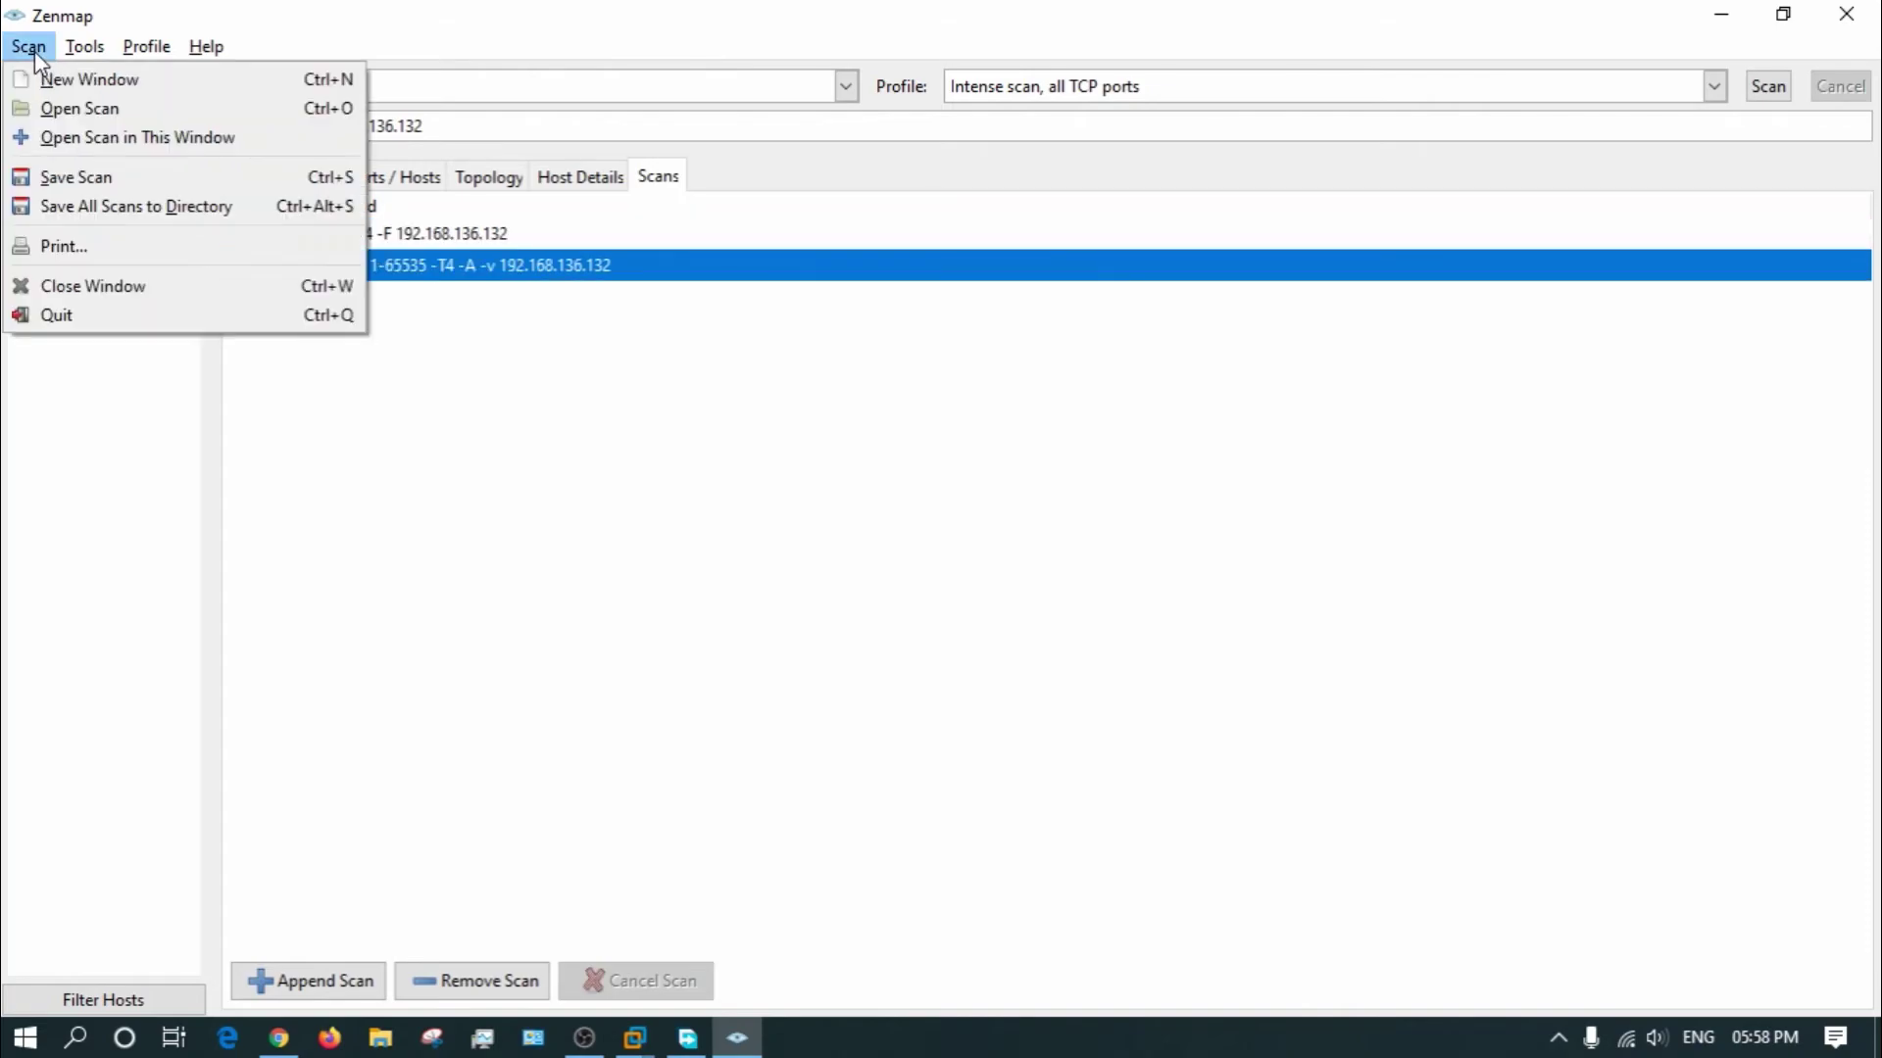
left_click(497, 267)
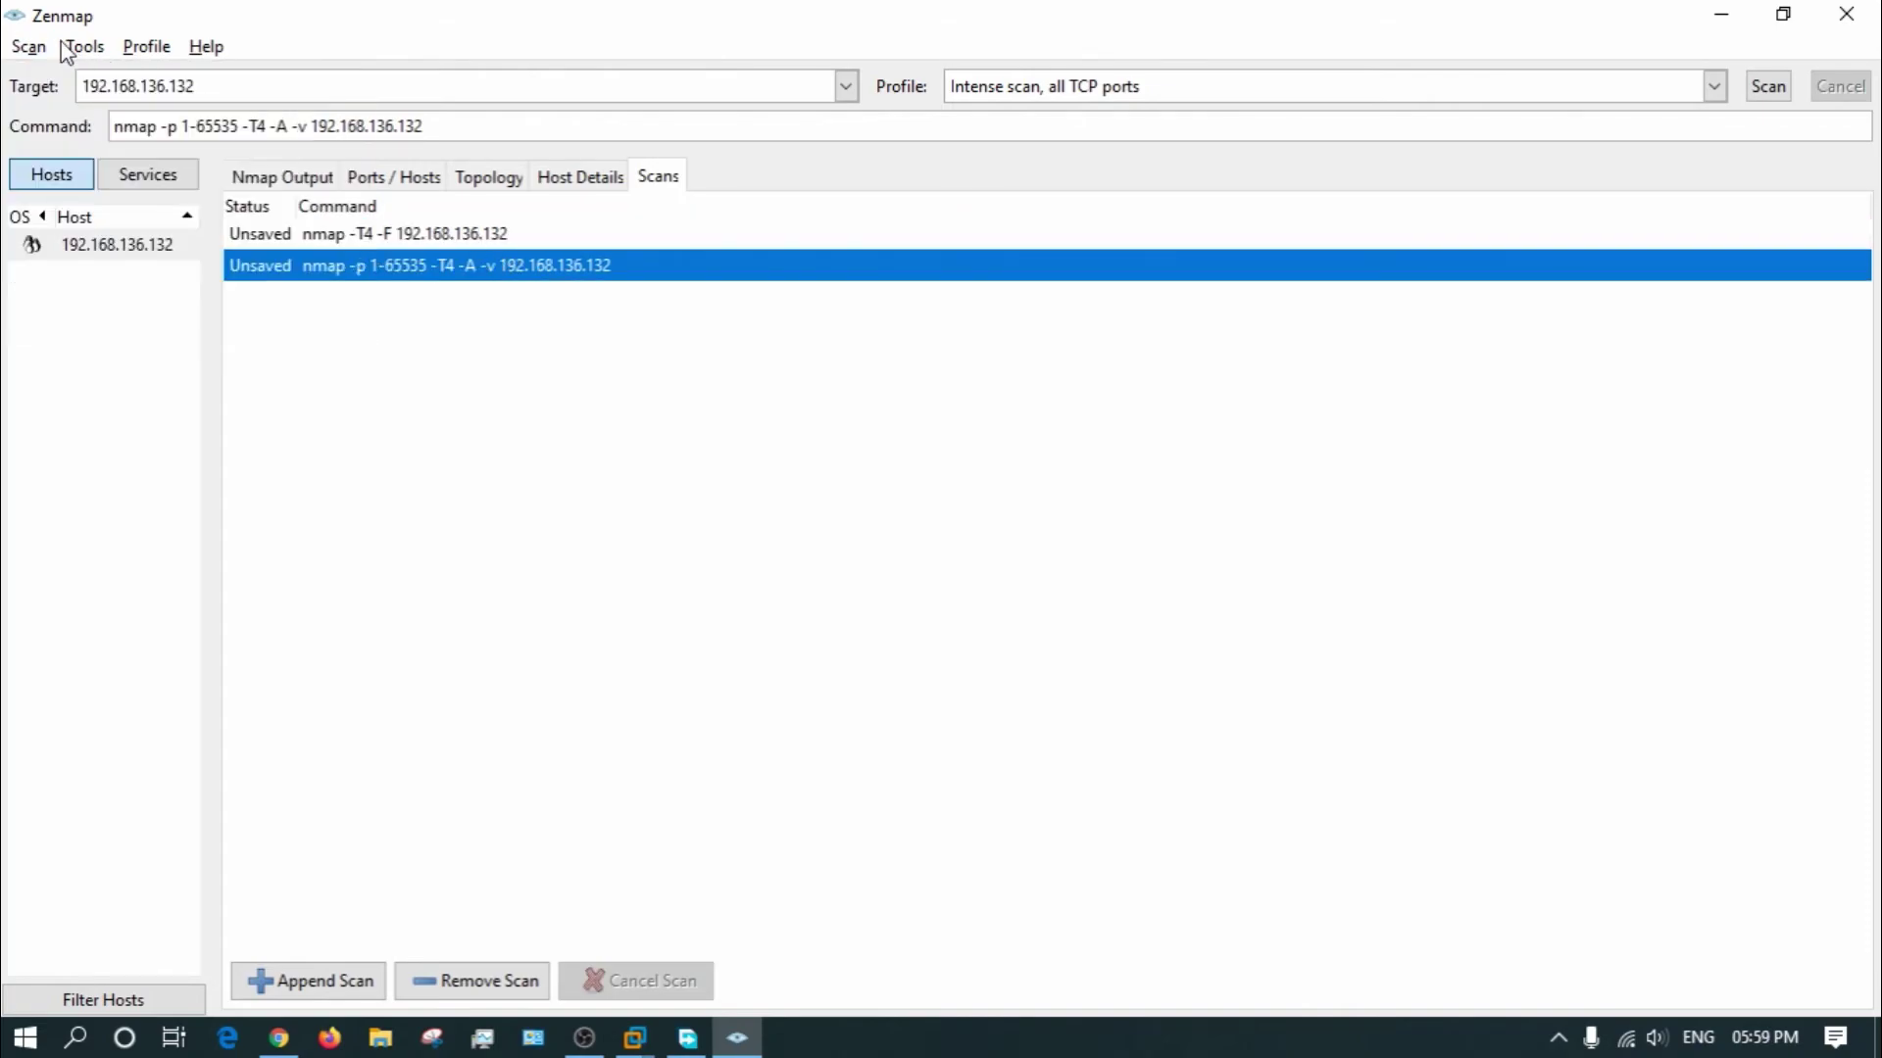
Save the nmap -p 1-65535 -T4 -A -v 192.168.136.132 scan to the Desktop in Nmap XML format (.xml).
left_click(30, 47)
left_click(44, 172)
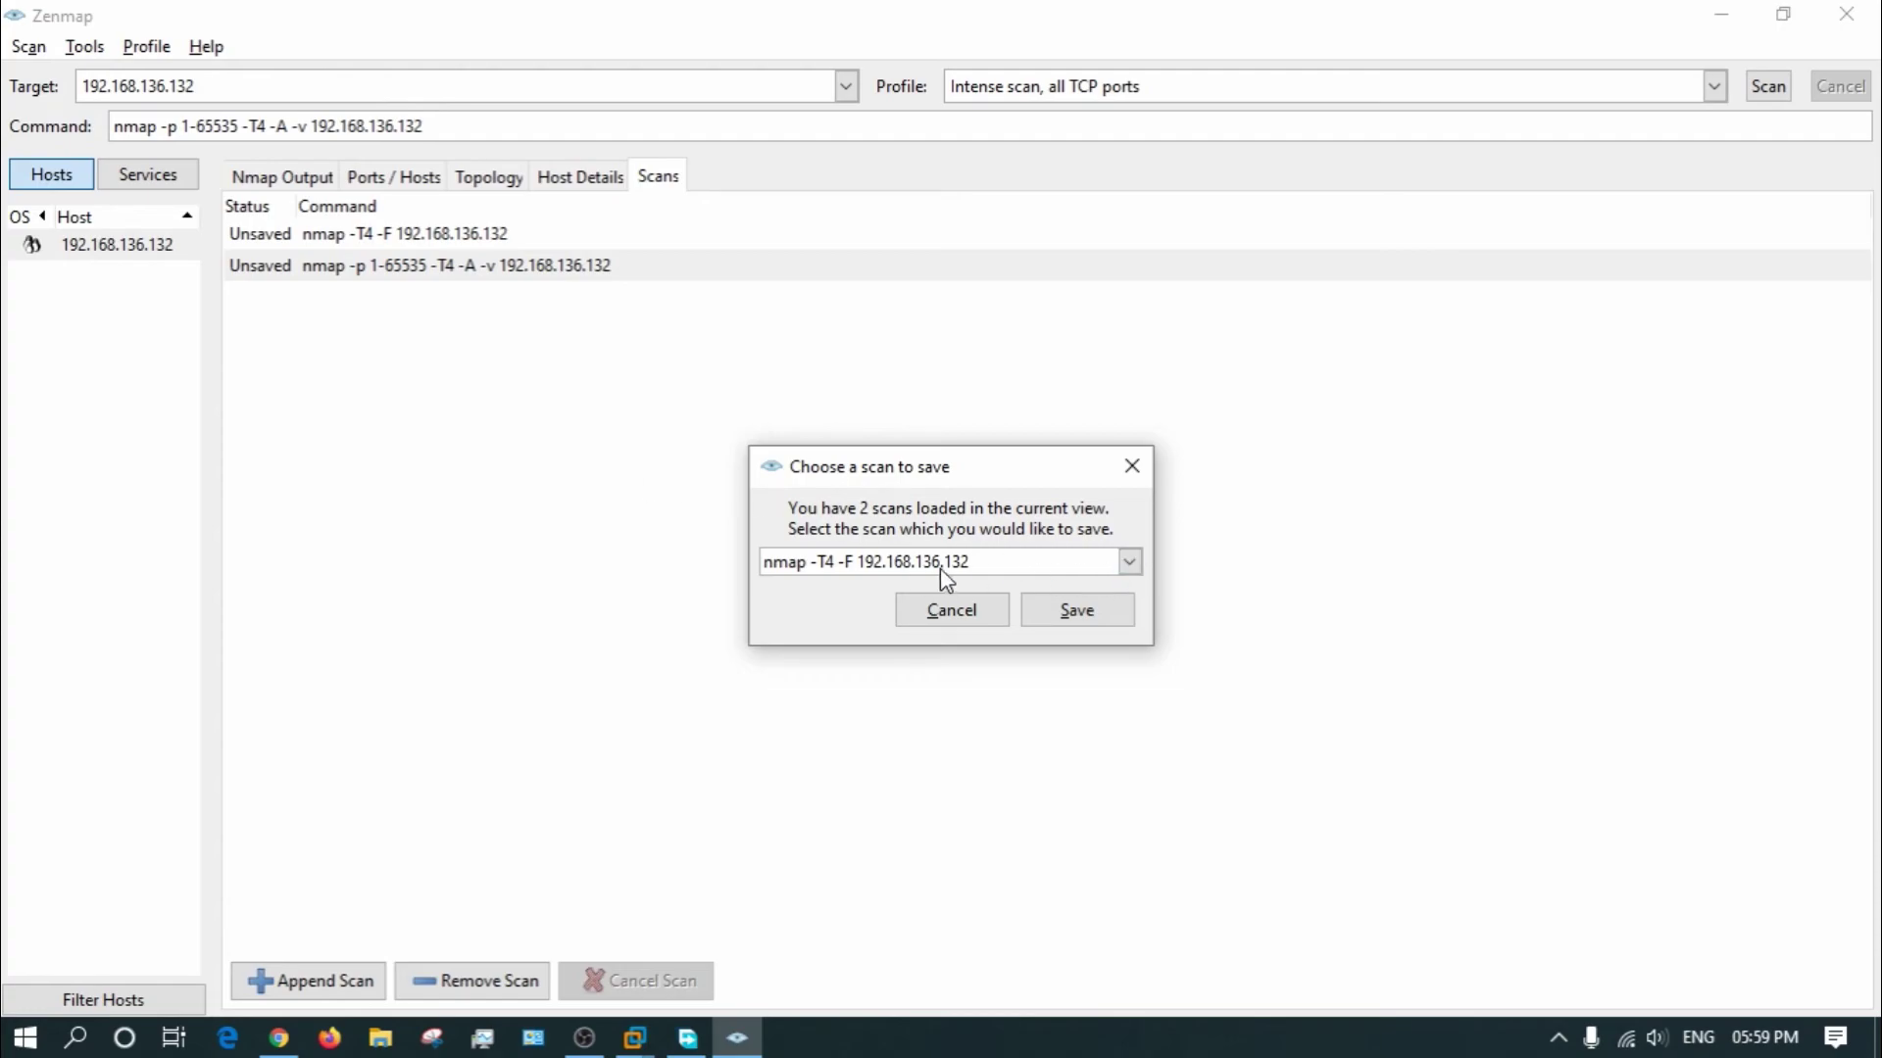
left_click(996, 564)
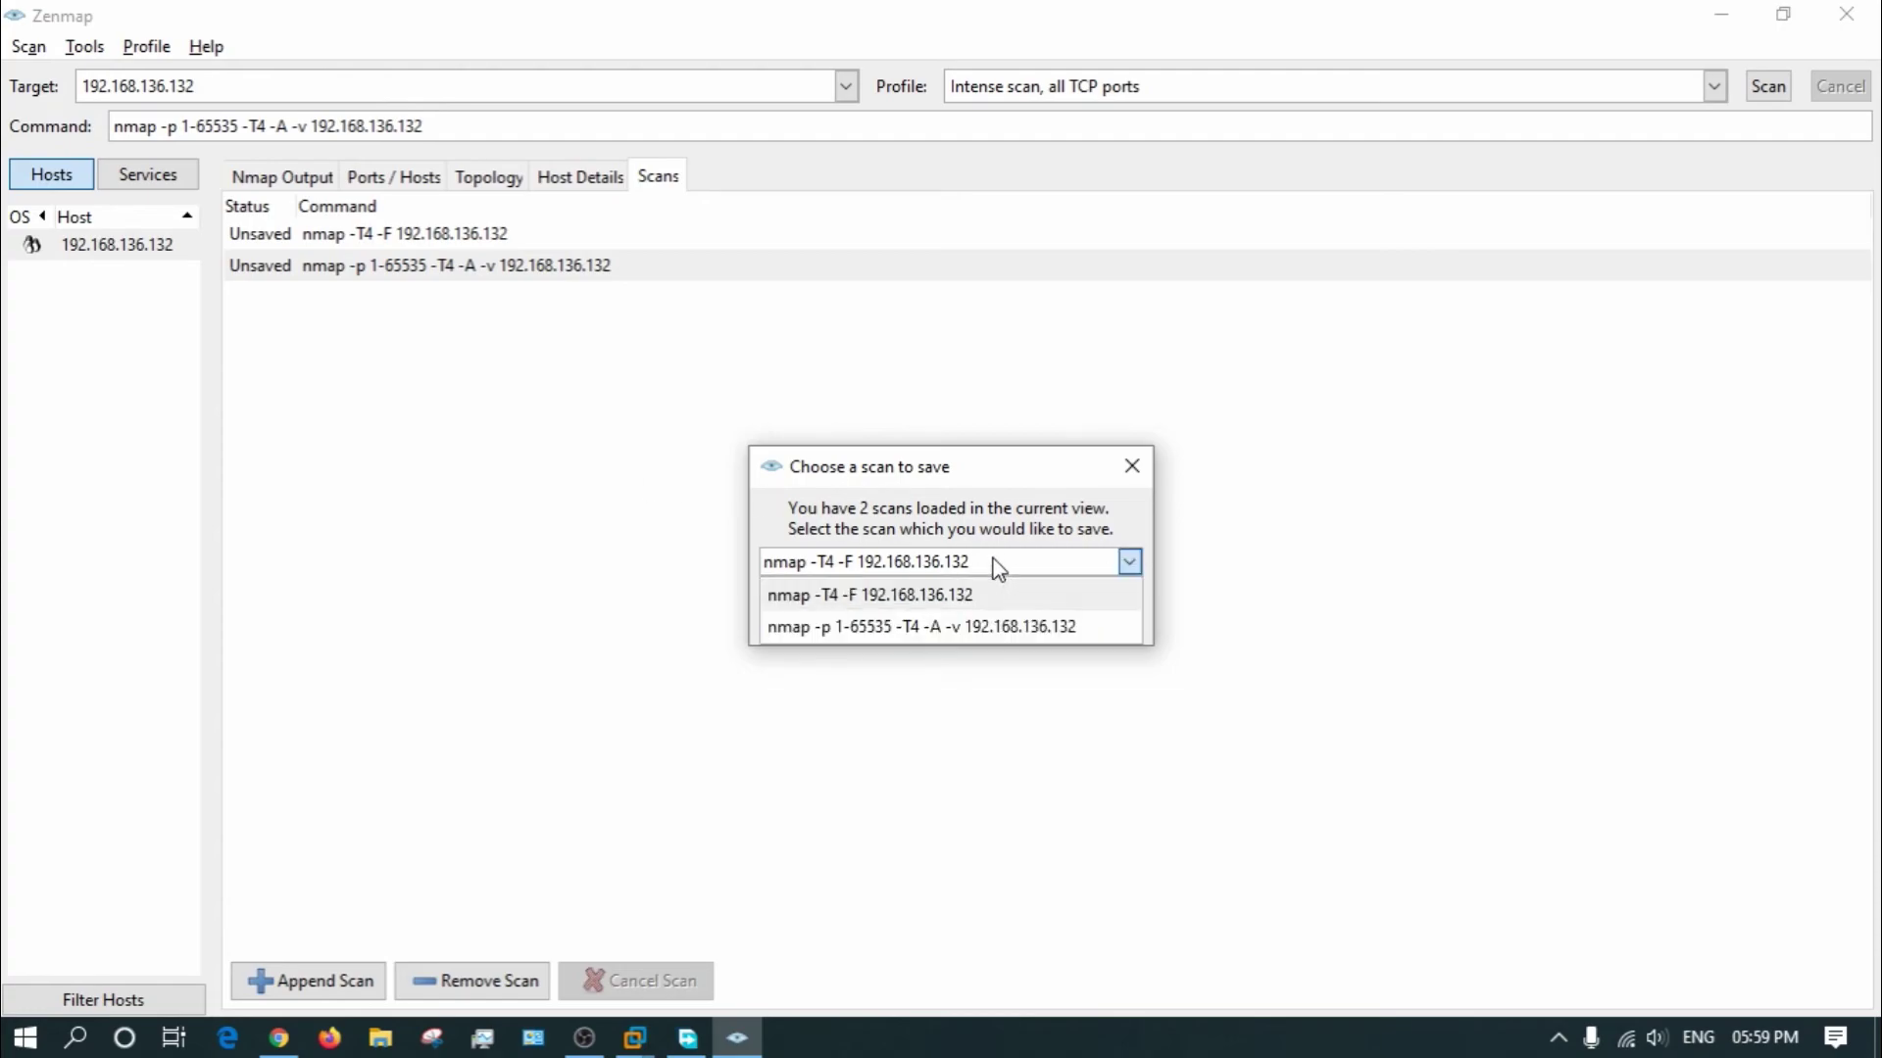
left_click(946, 627)
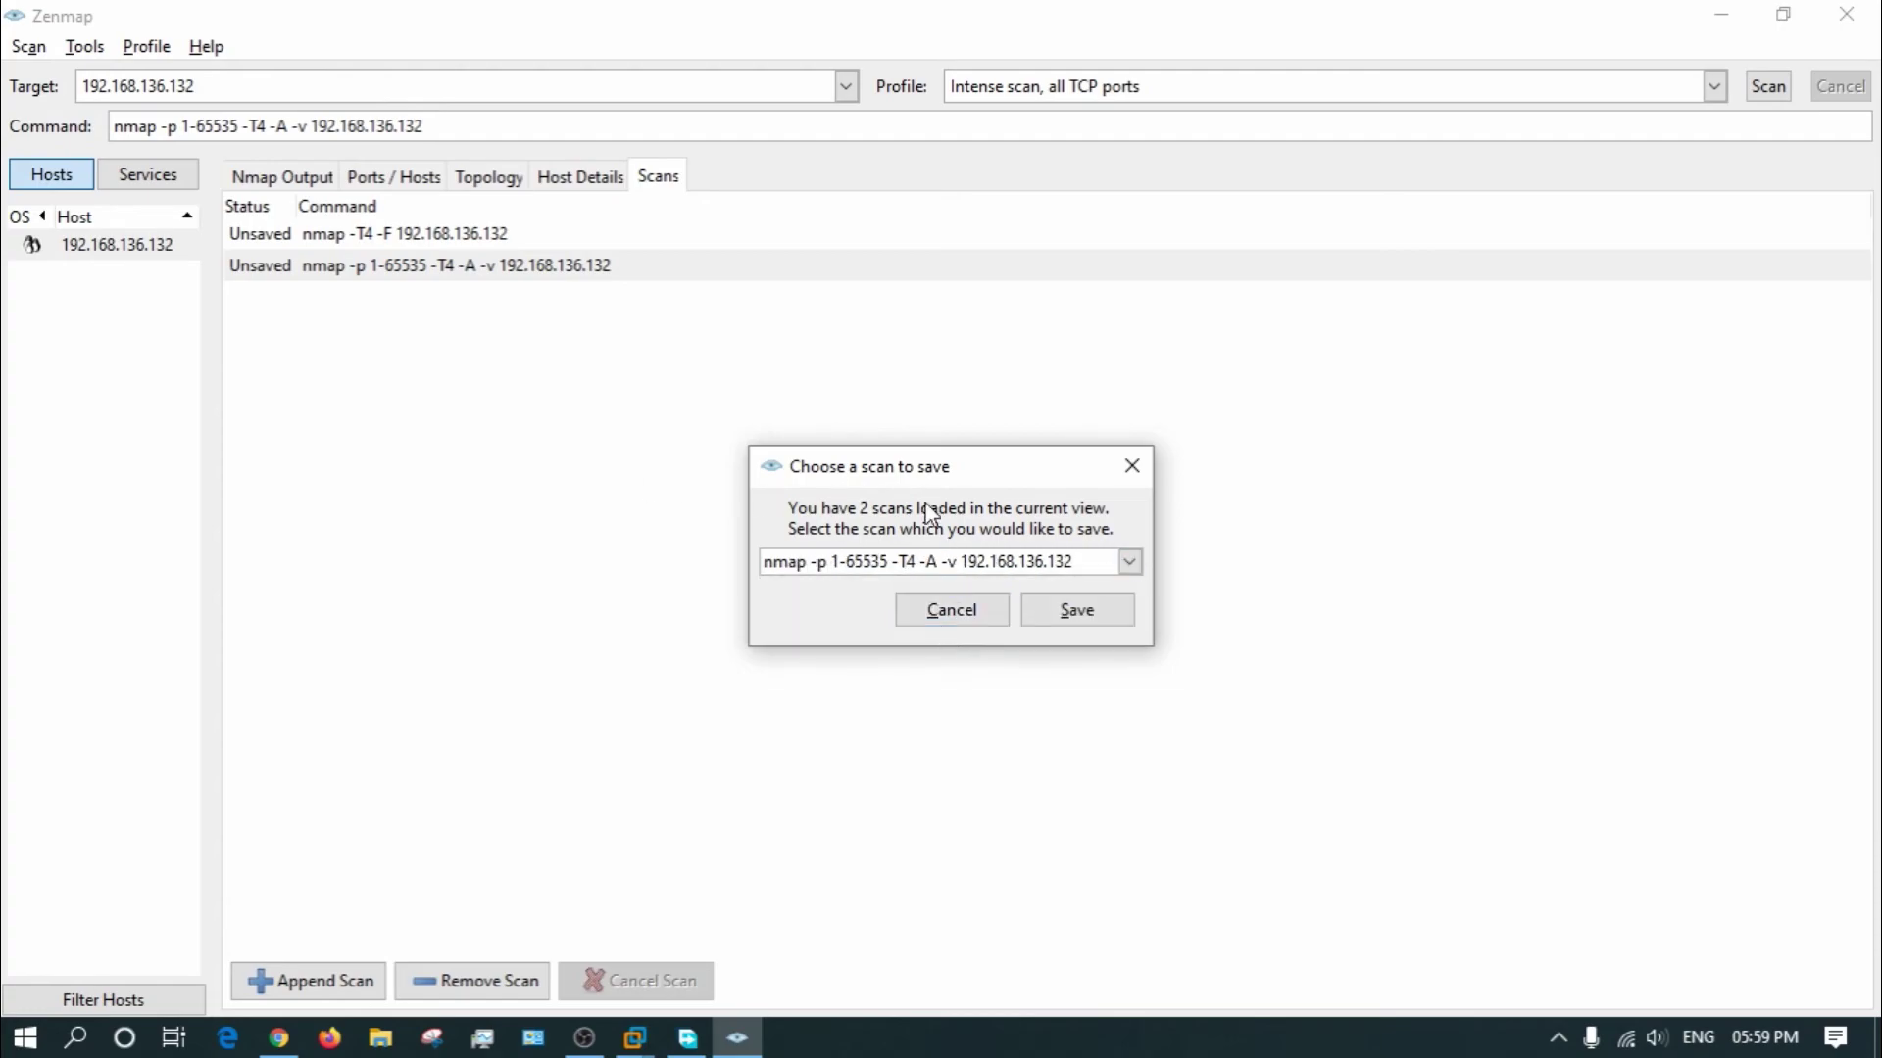
left_click(1082, 613)
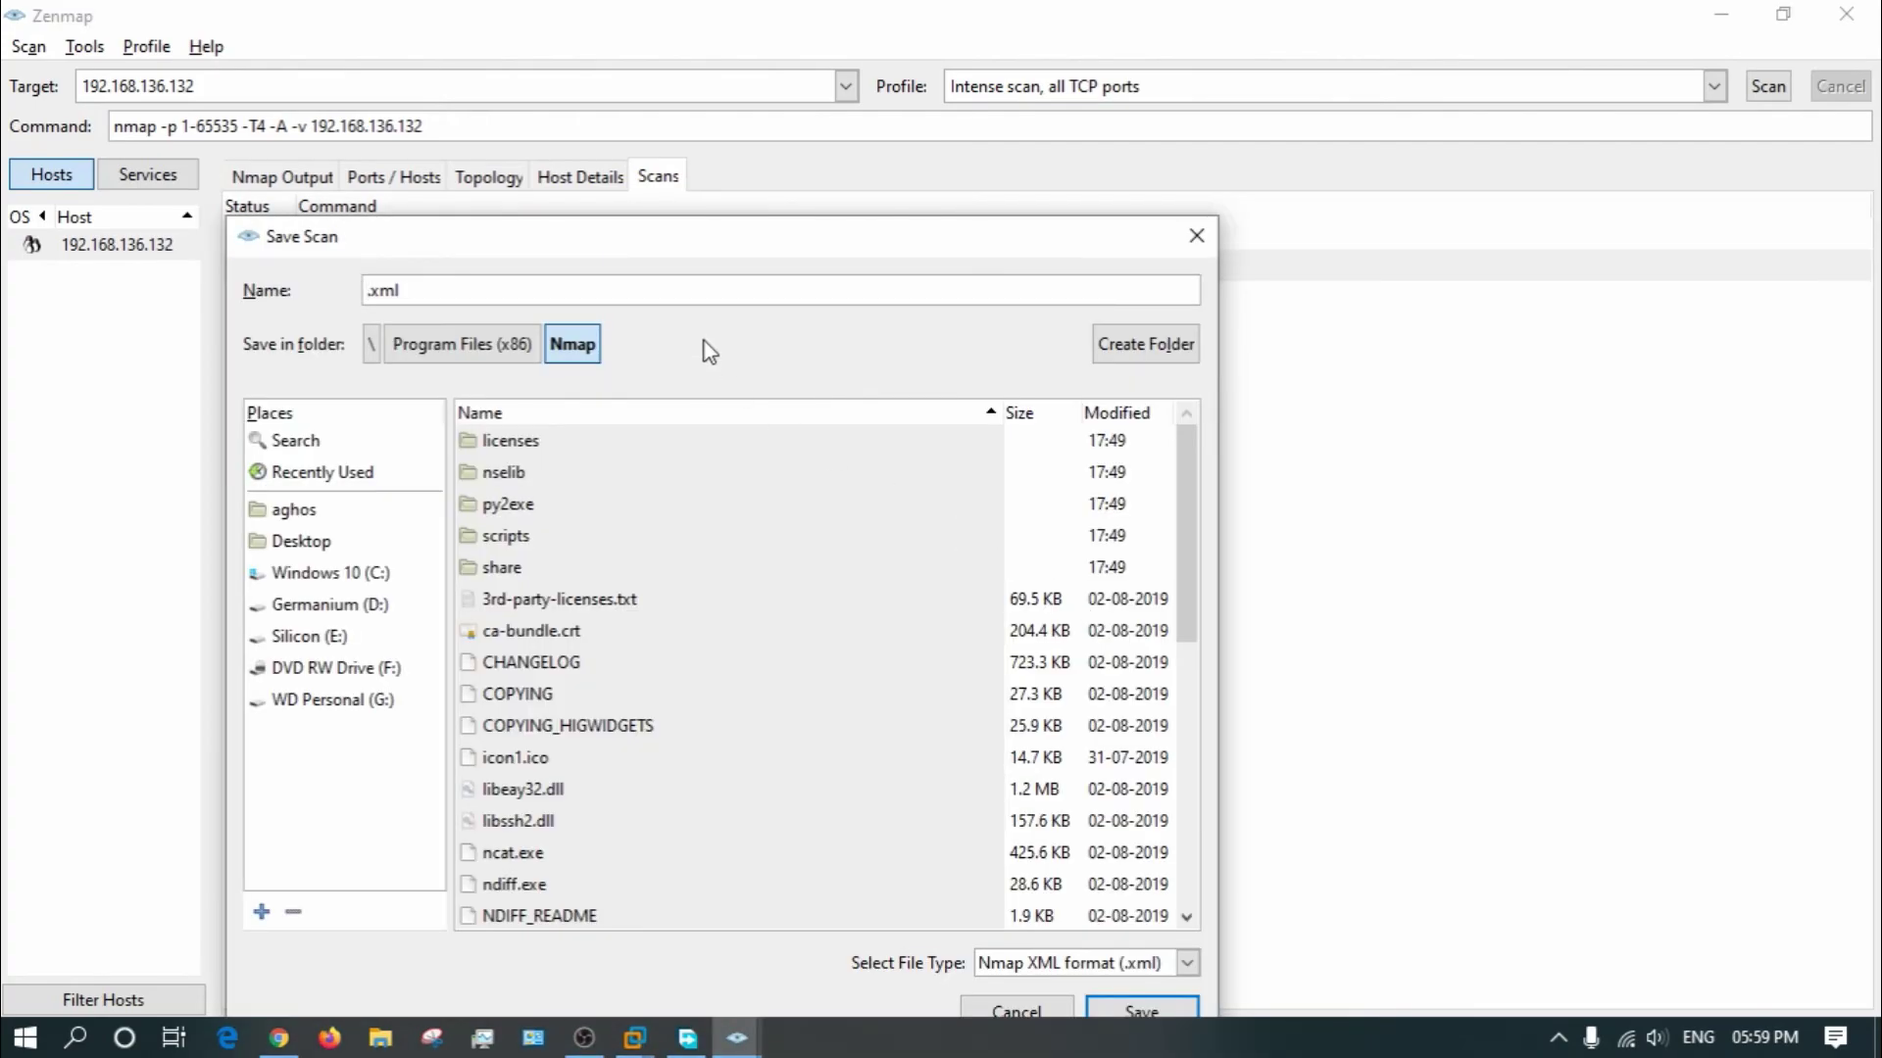
left_click_drag(705, 244, 823, 79)
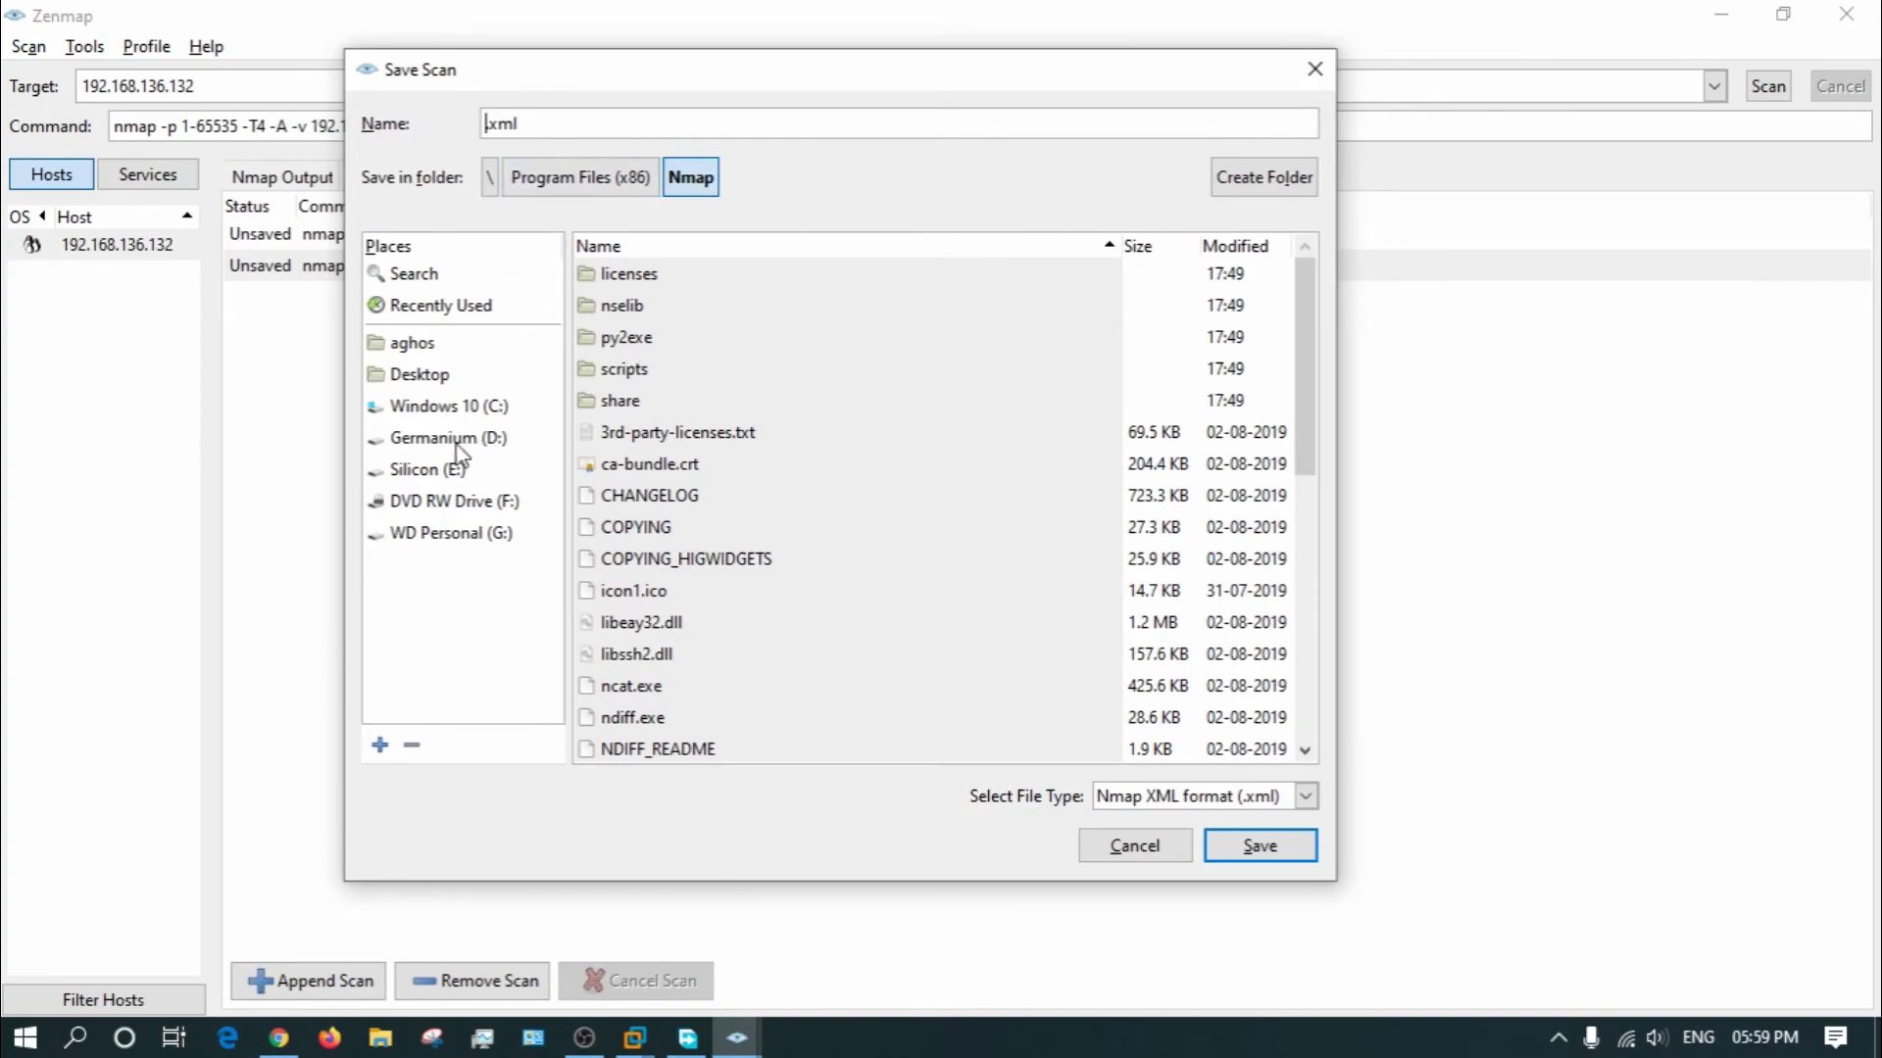
left_click(416, 376)
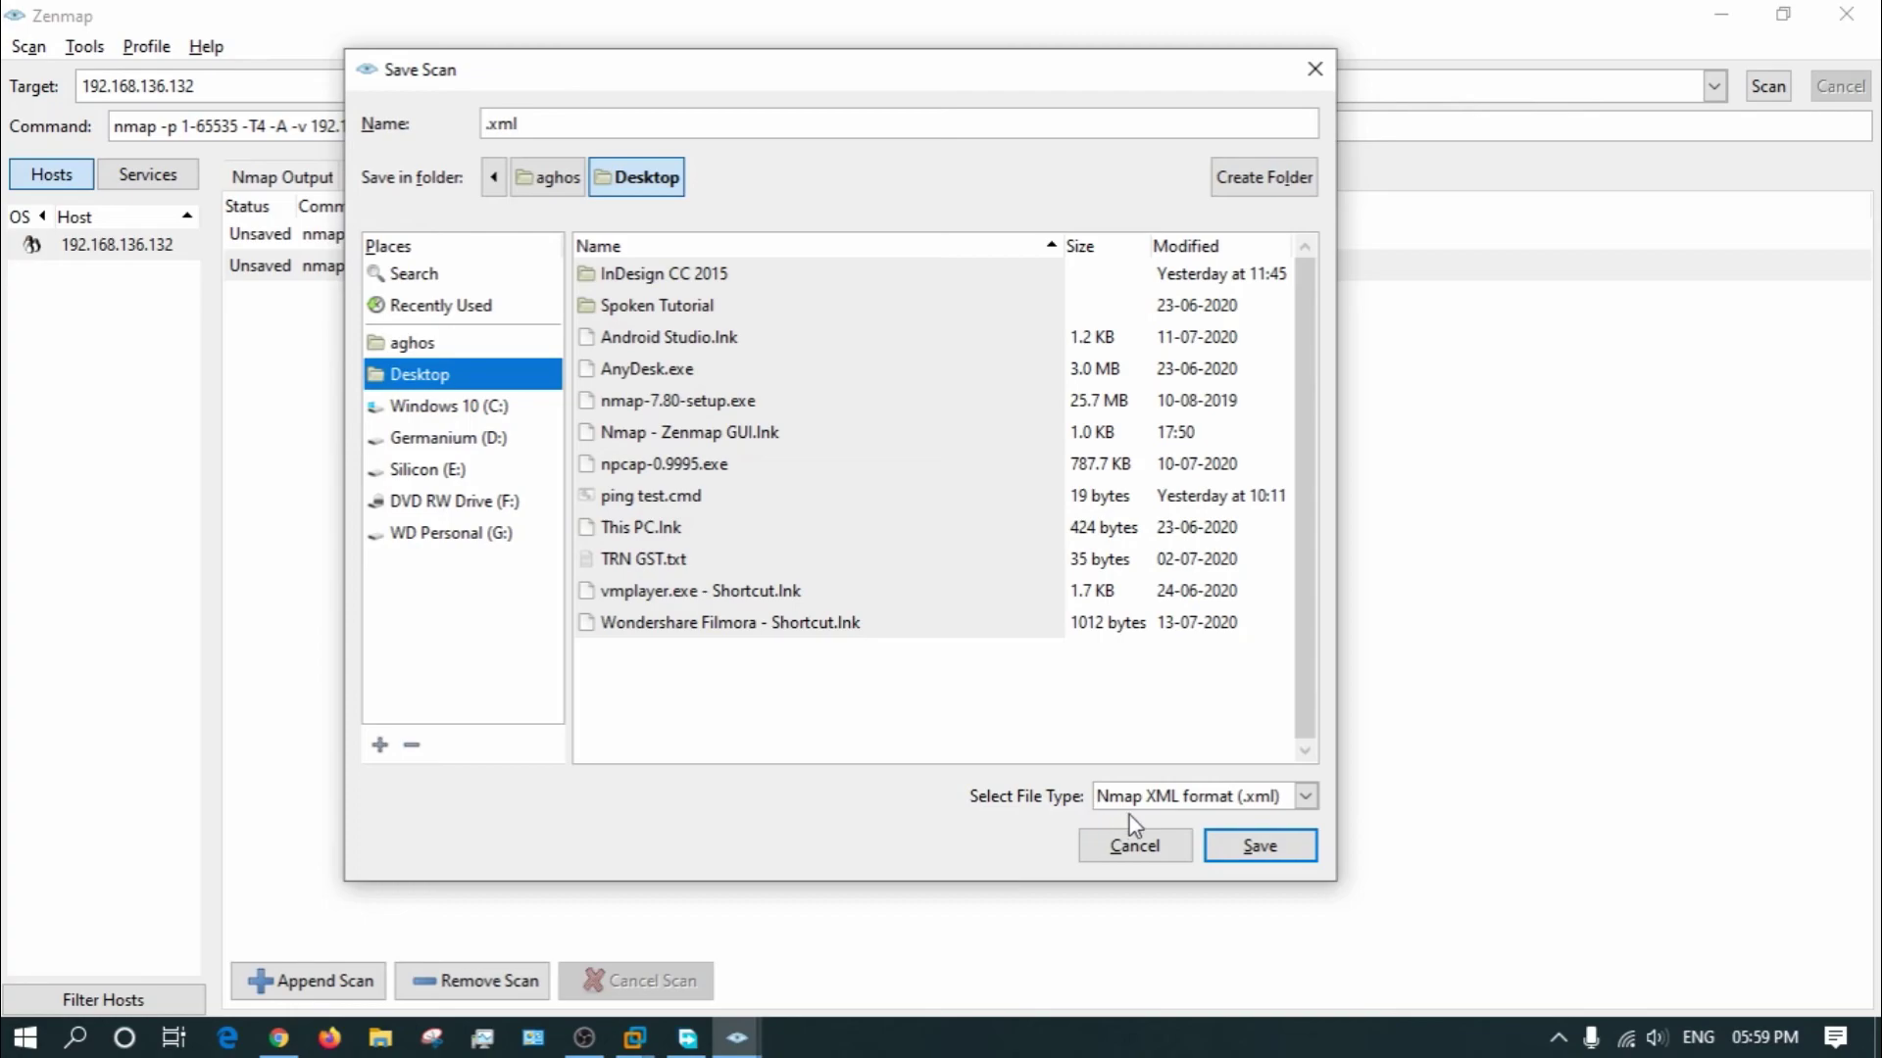
left_click(1303, 797)
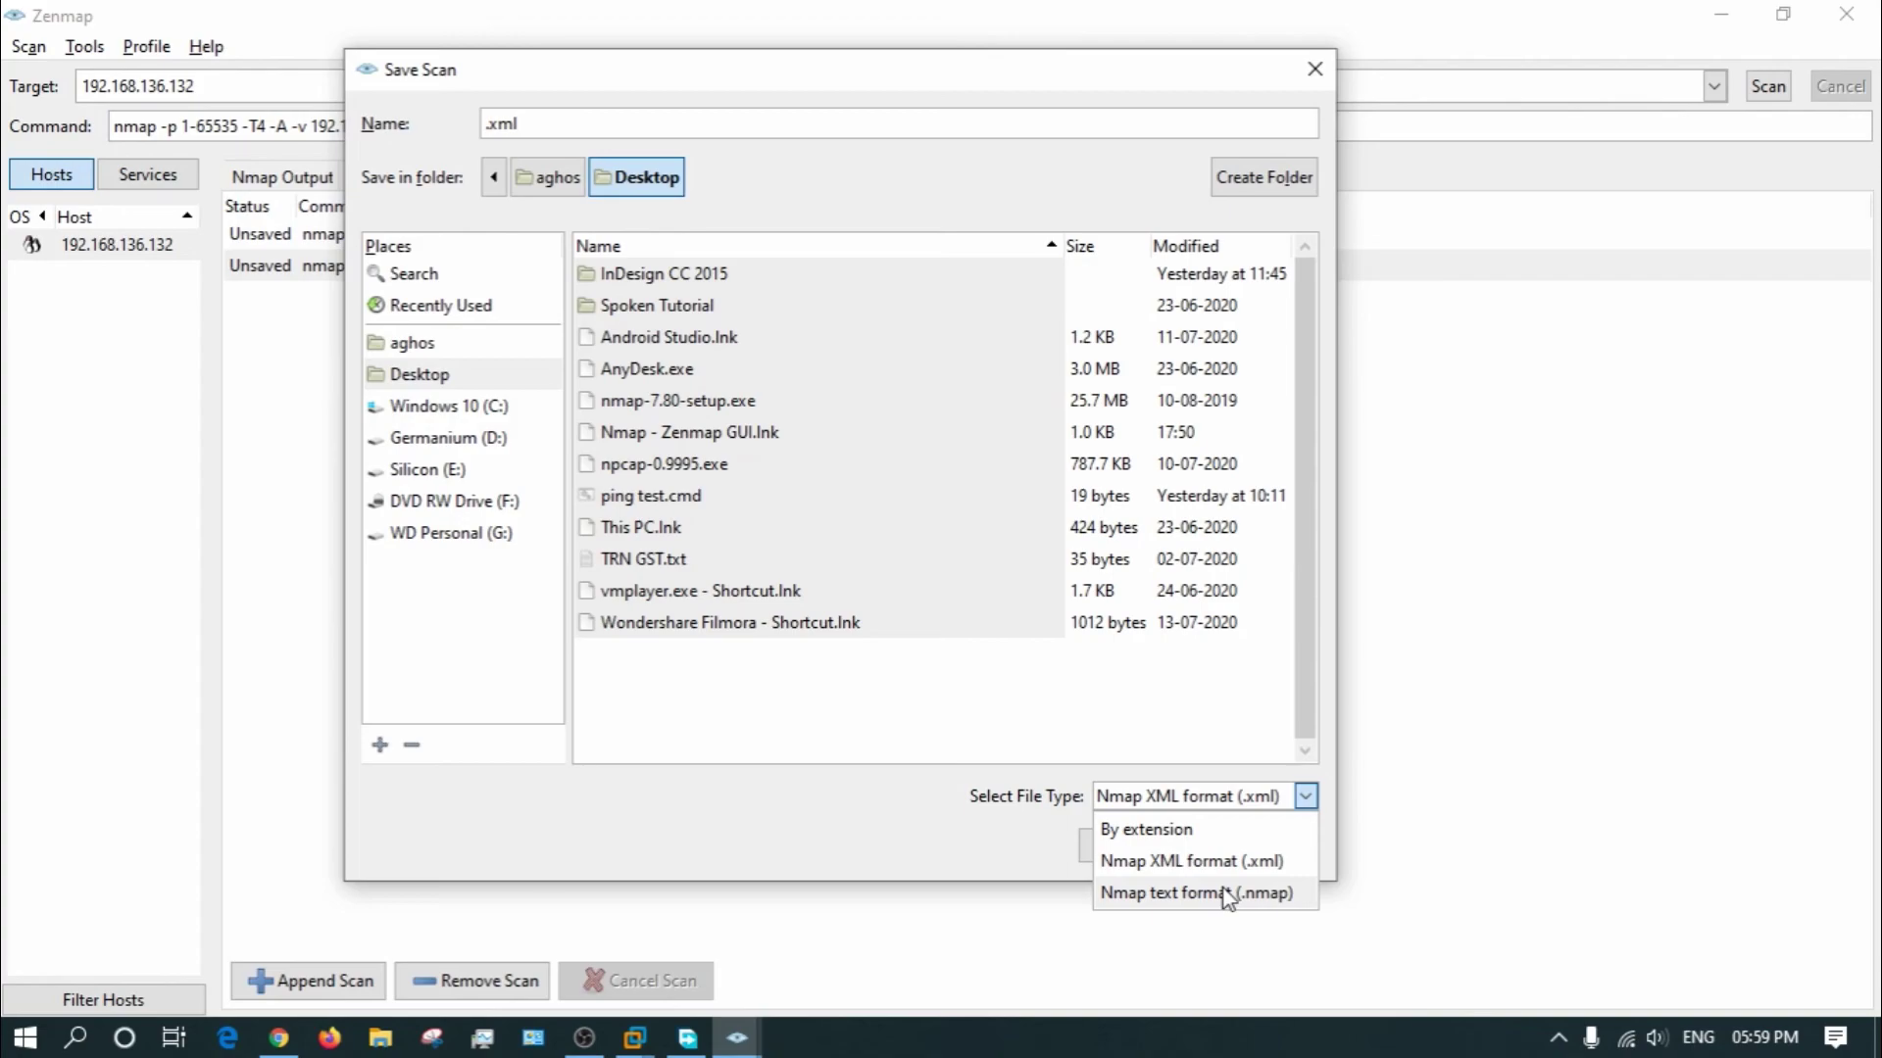
left_click(1238, 852)
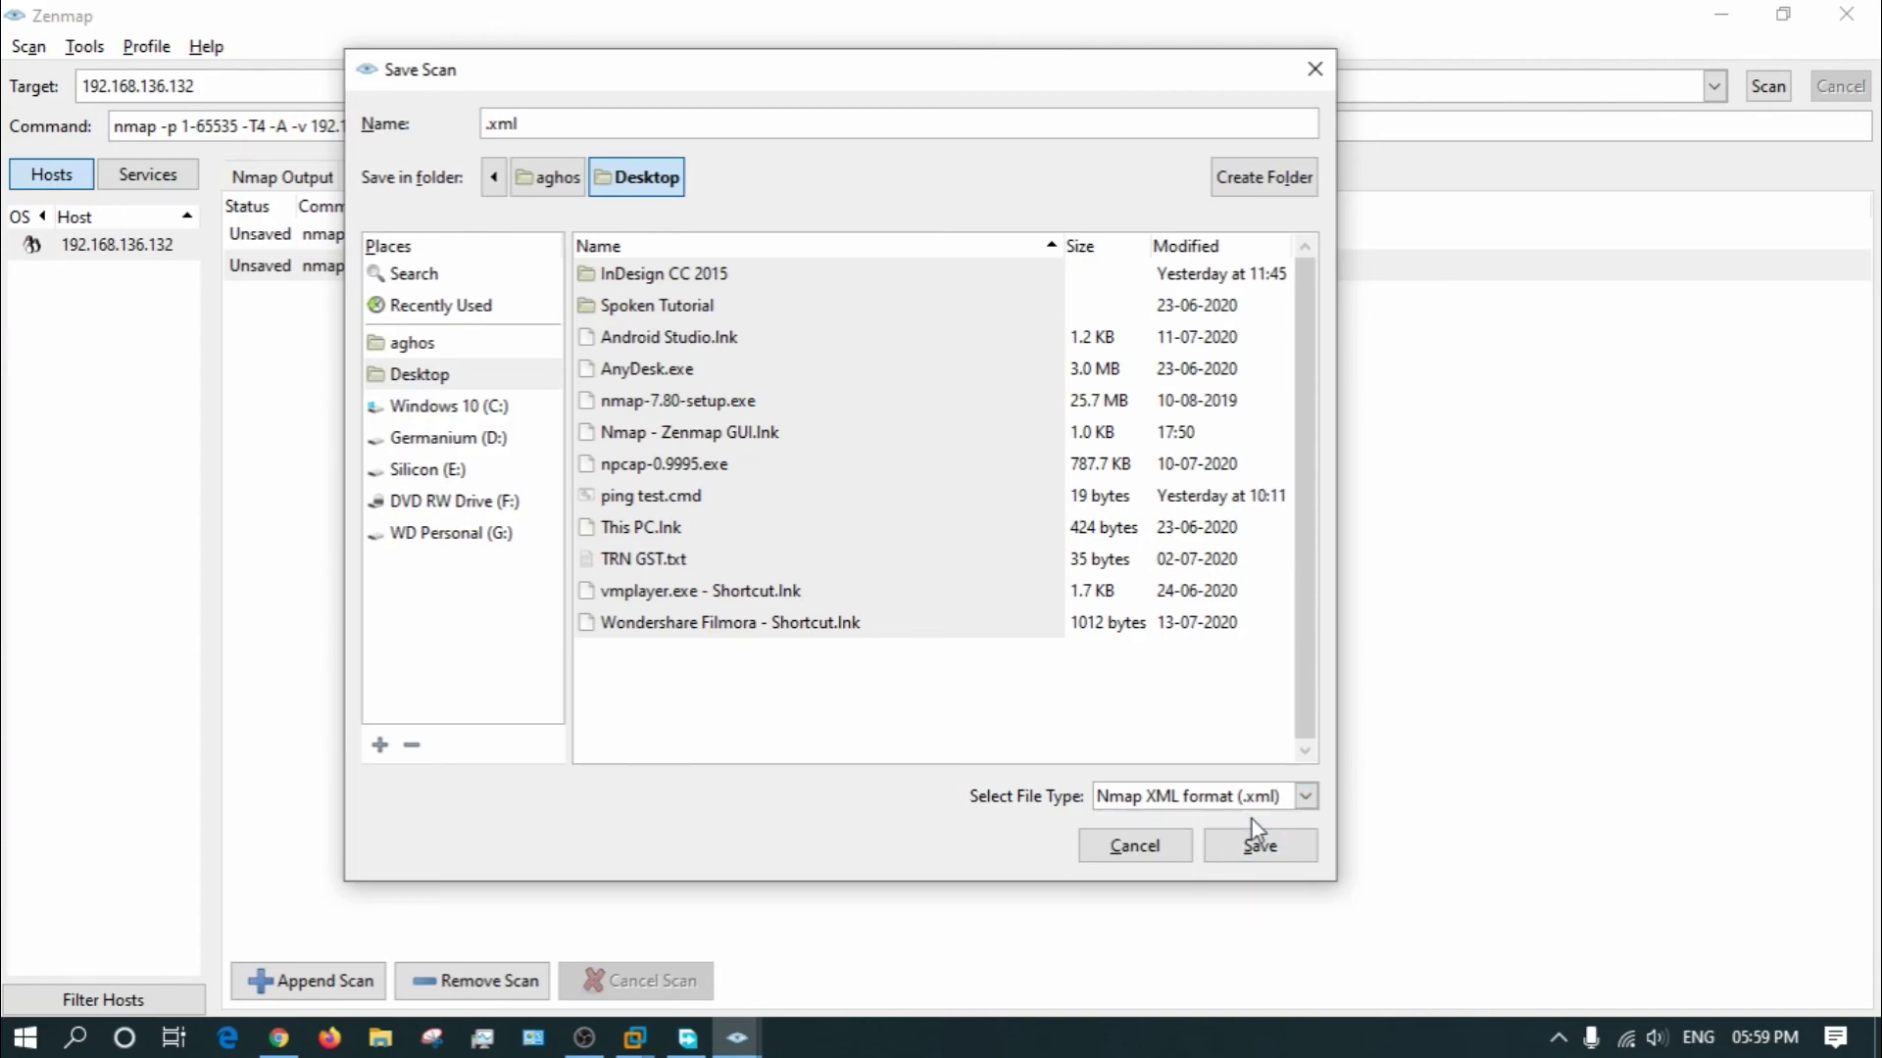
left_click(1259, 845)
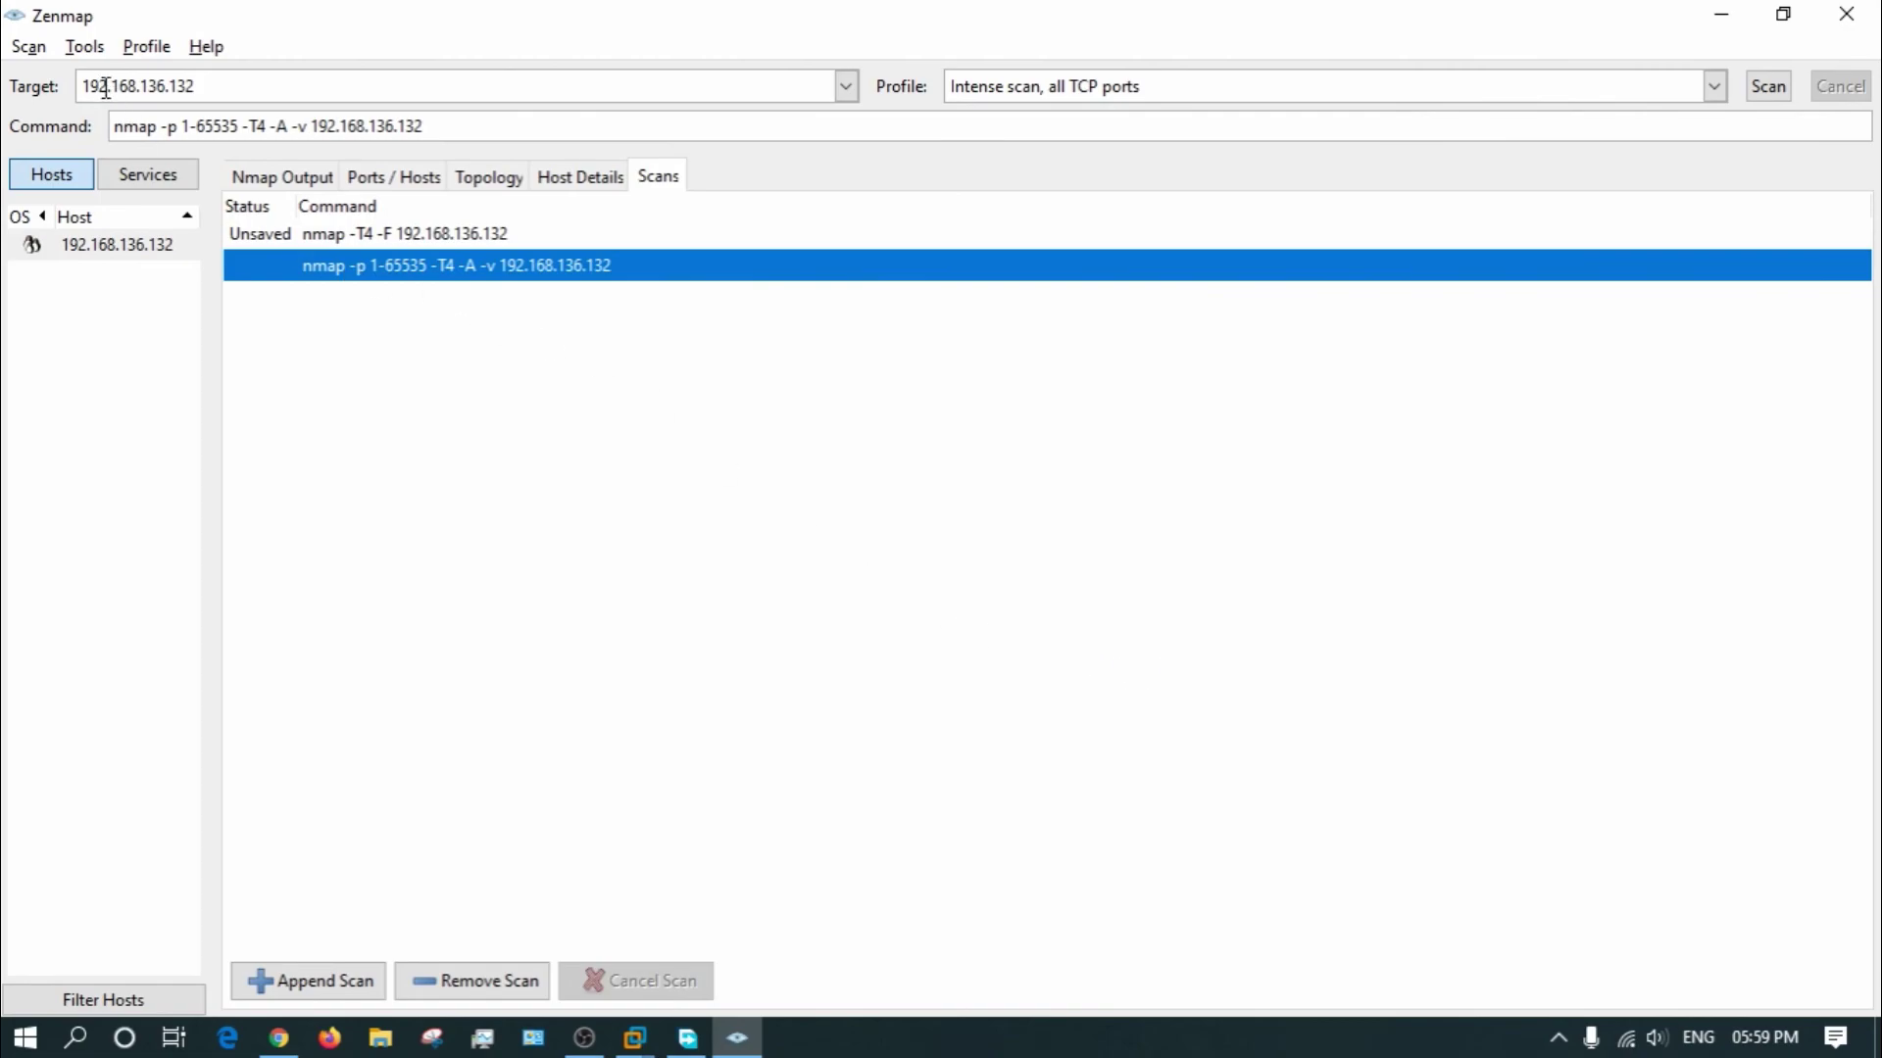
left_click(37, 49)
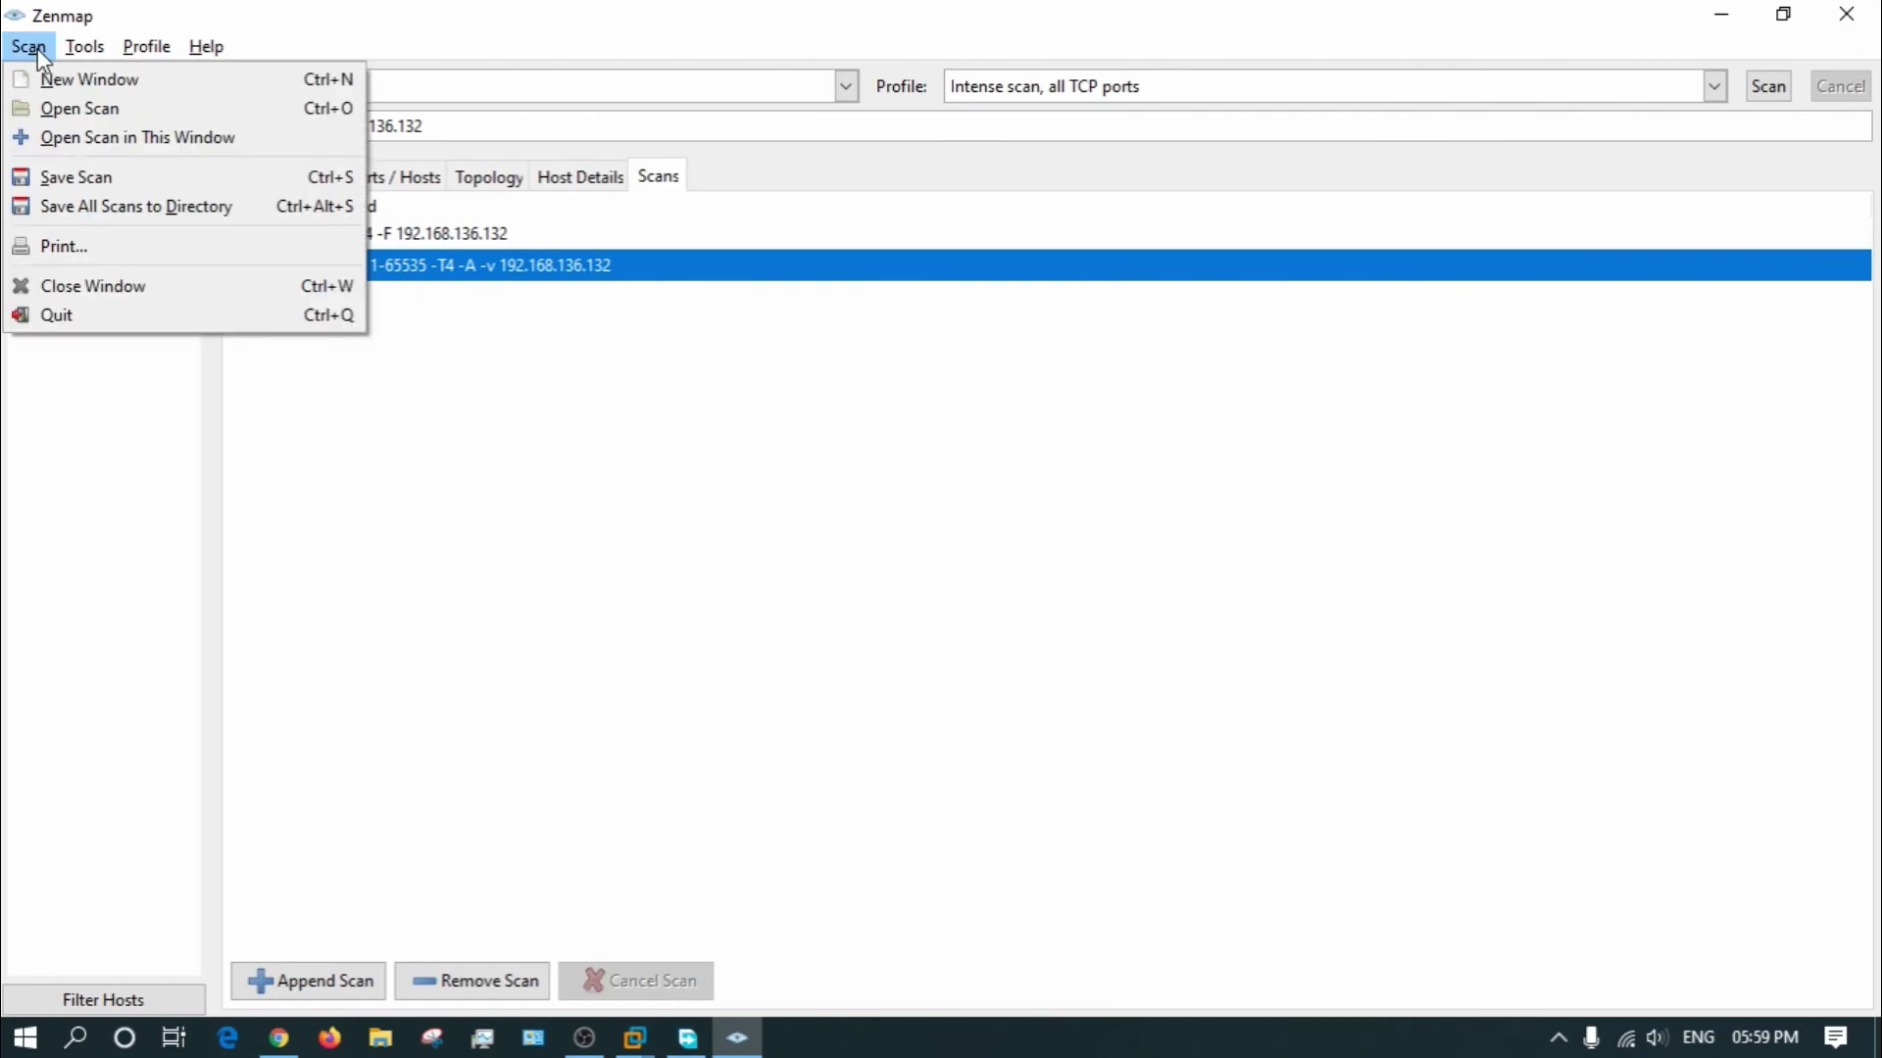
left_click(294, 12)
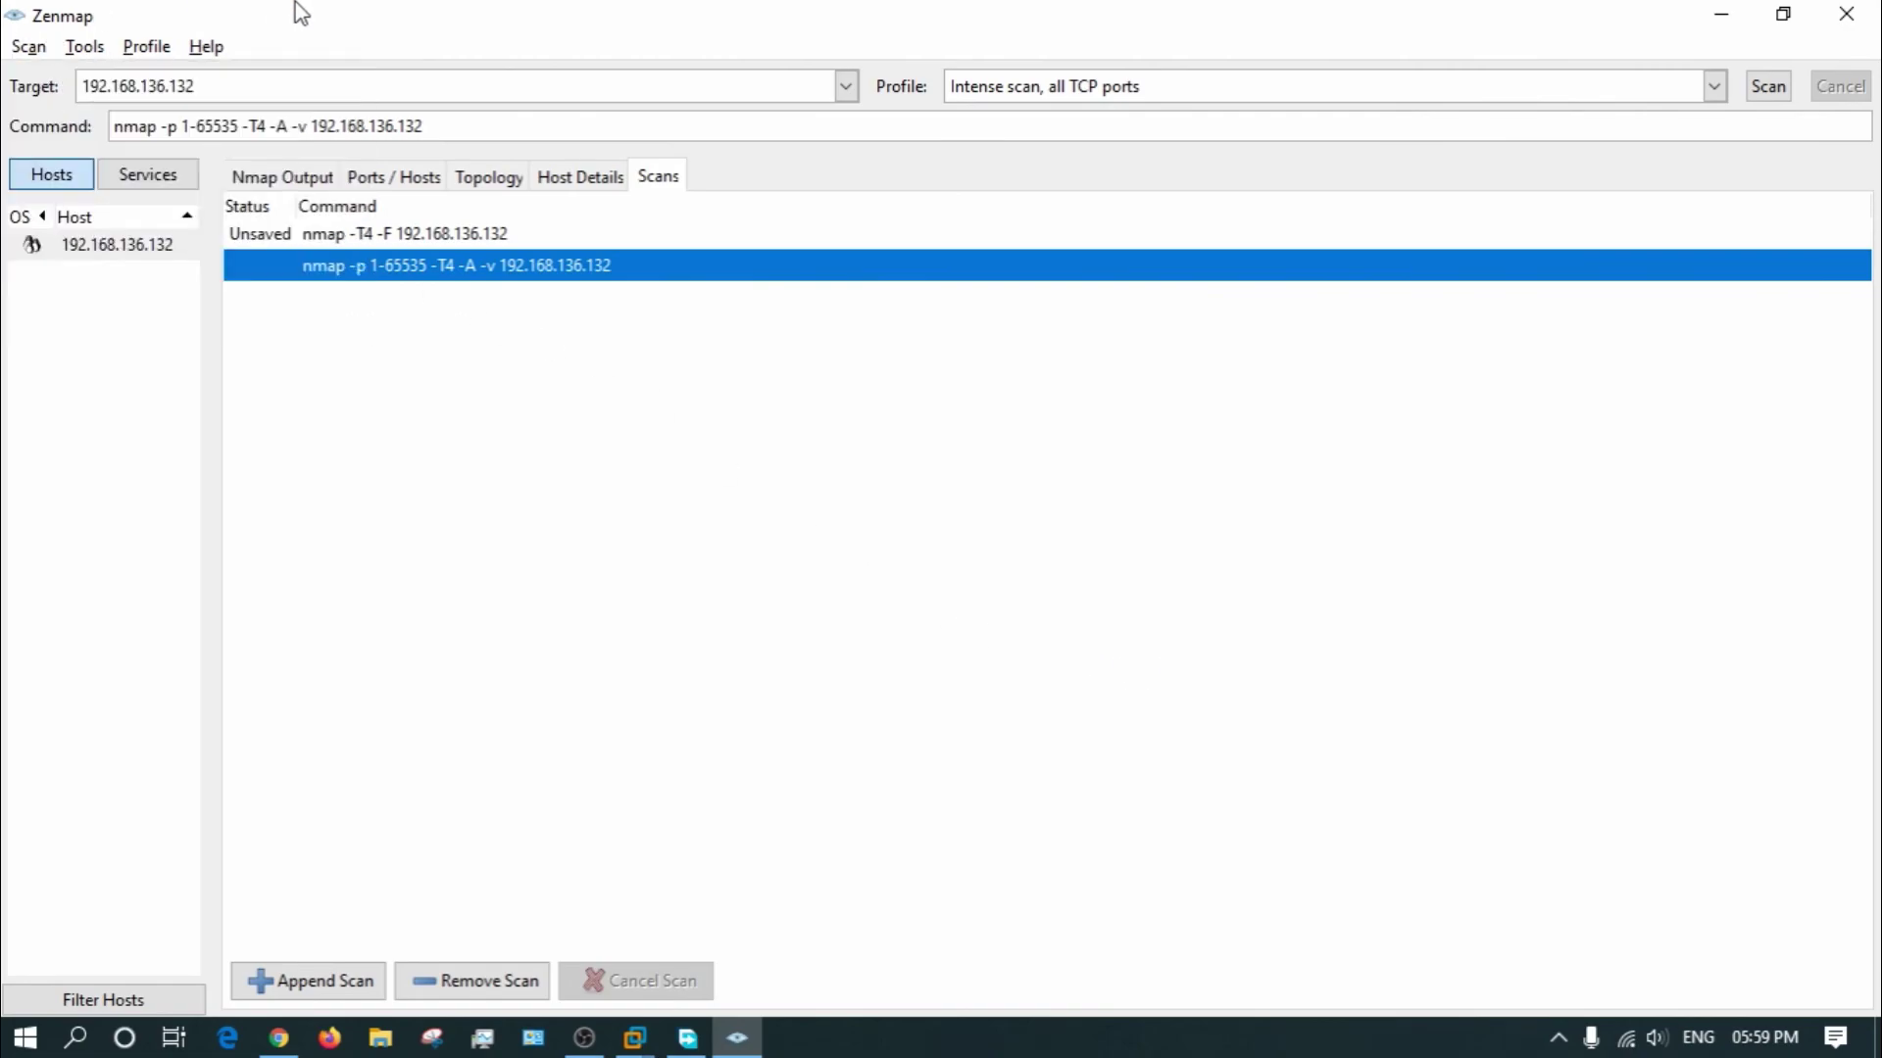
left_click(79, 47)
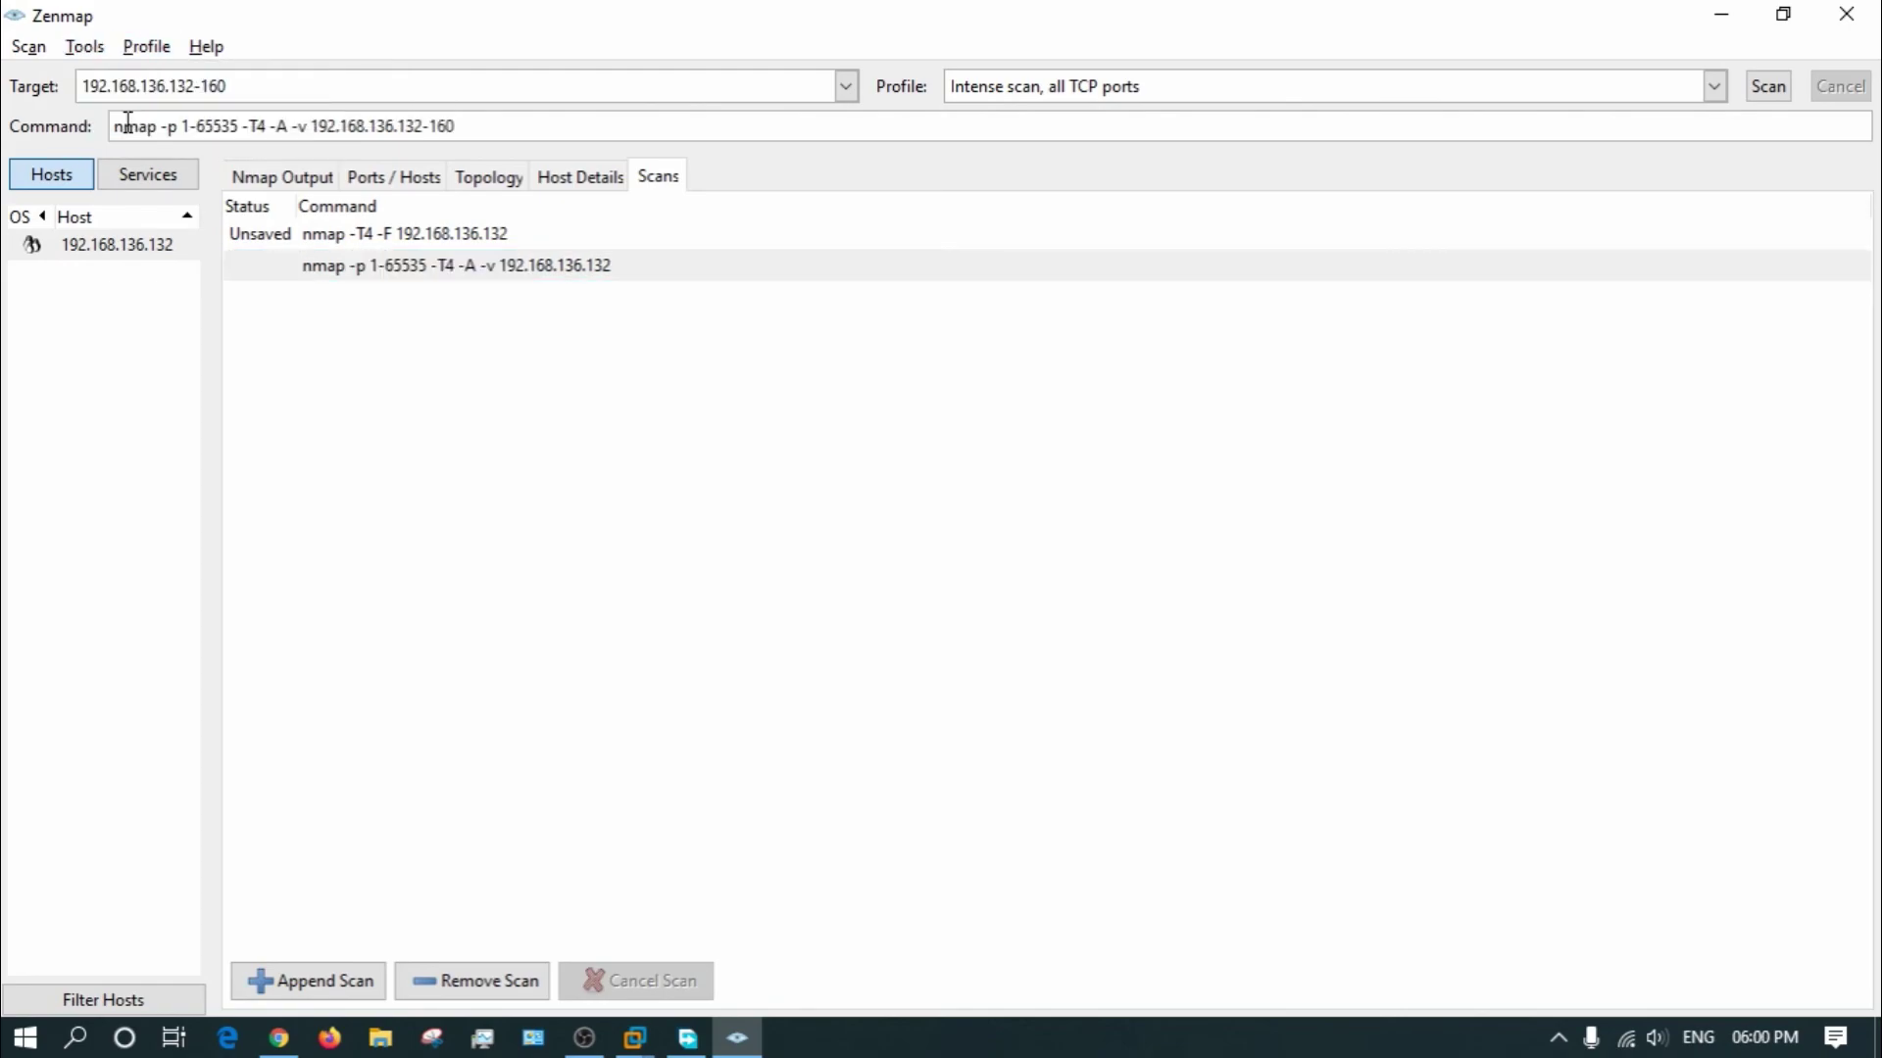